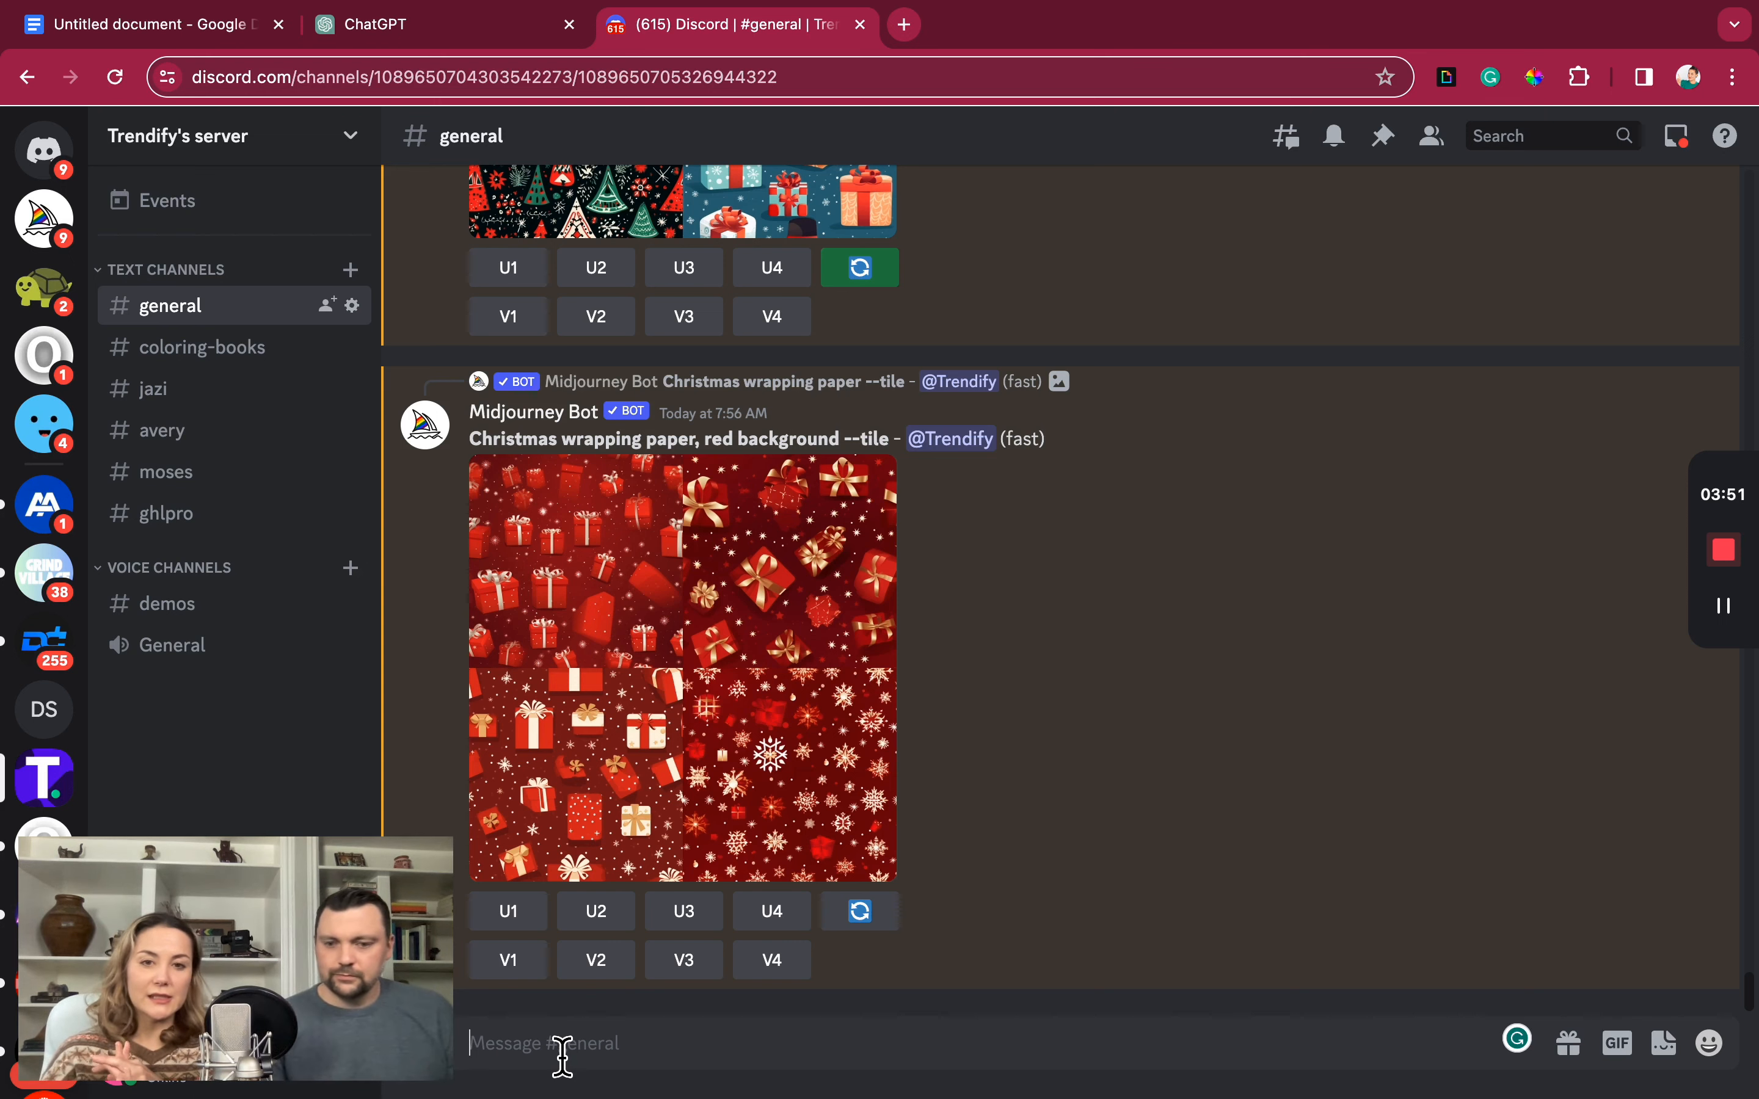
- Start a Midjourney /imagine prompt in the general channel with the text "snowy white house"
type("/")
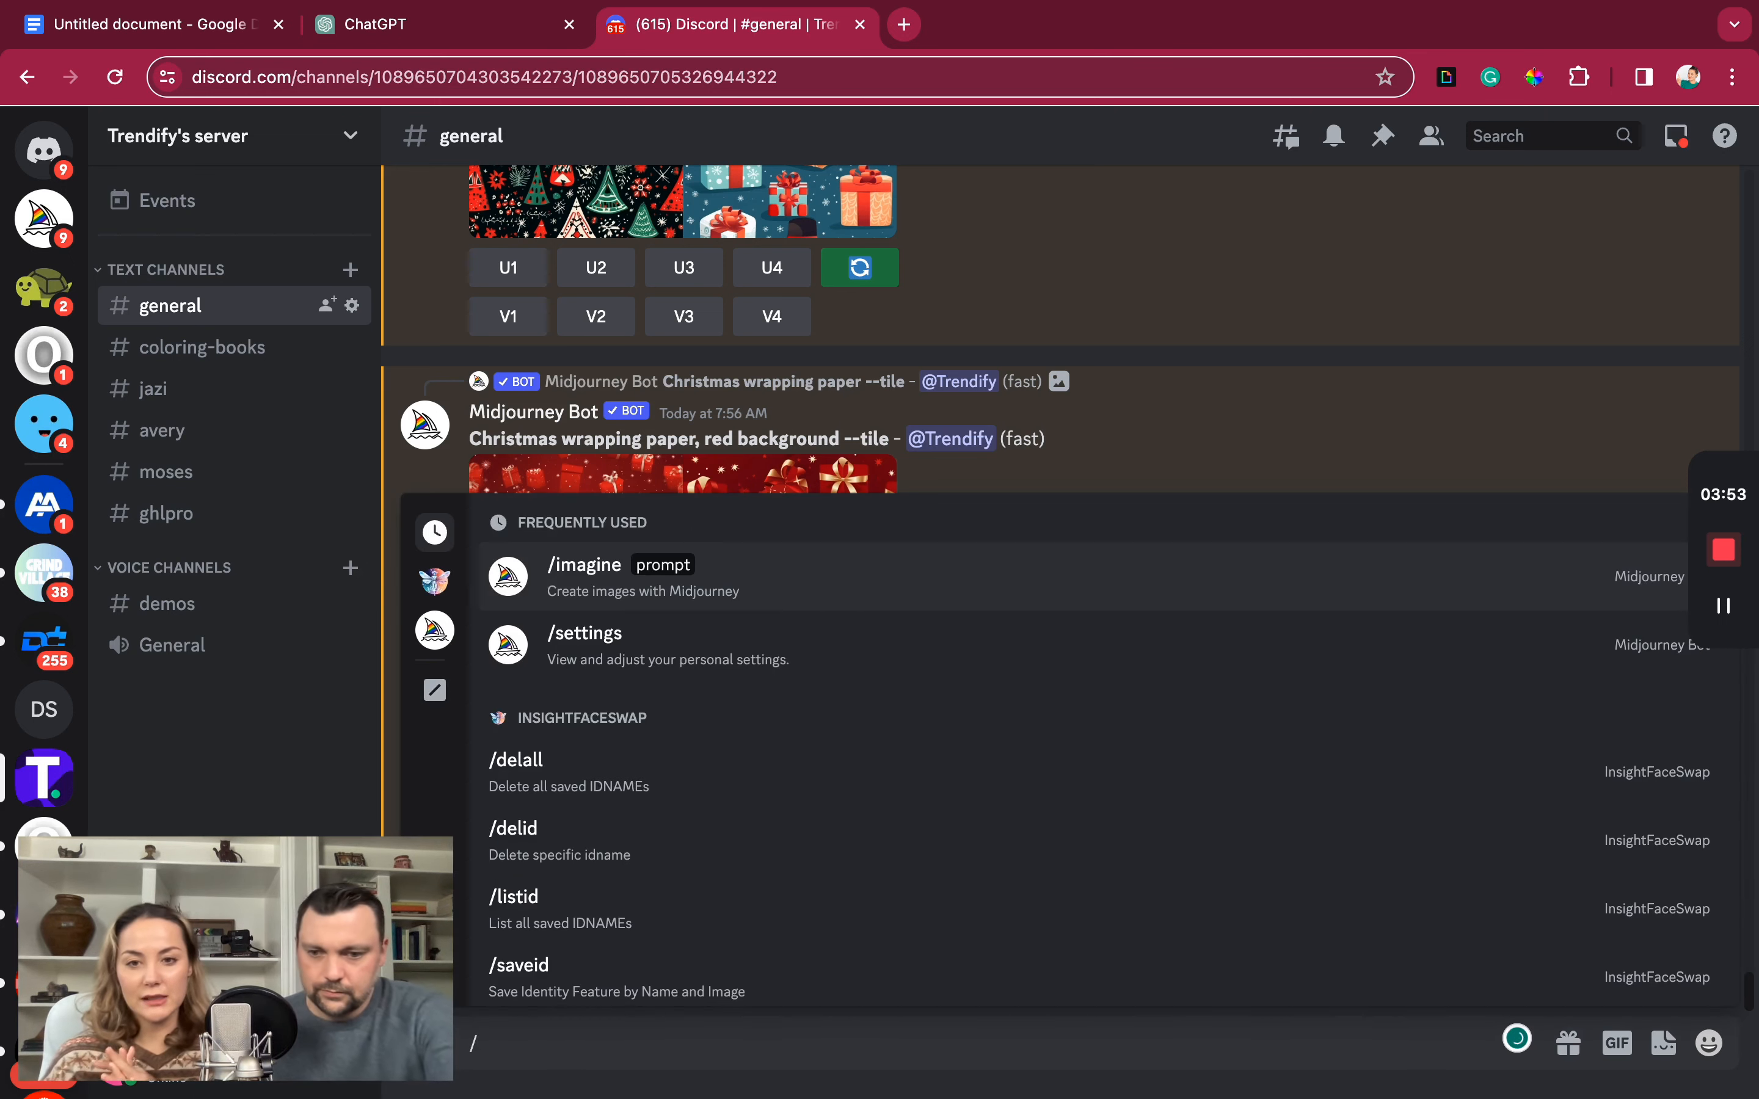
type("im")
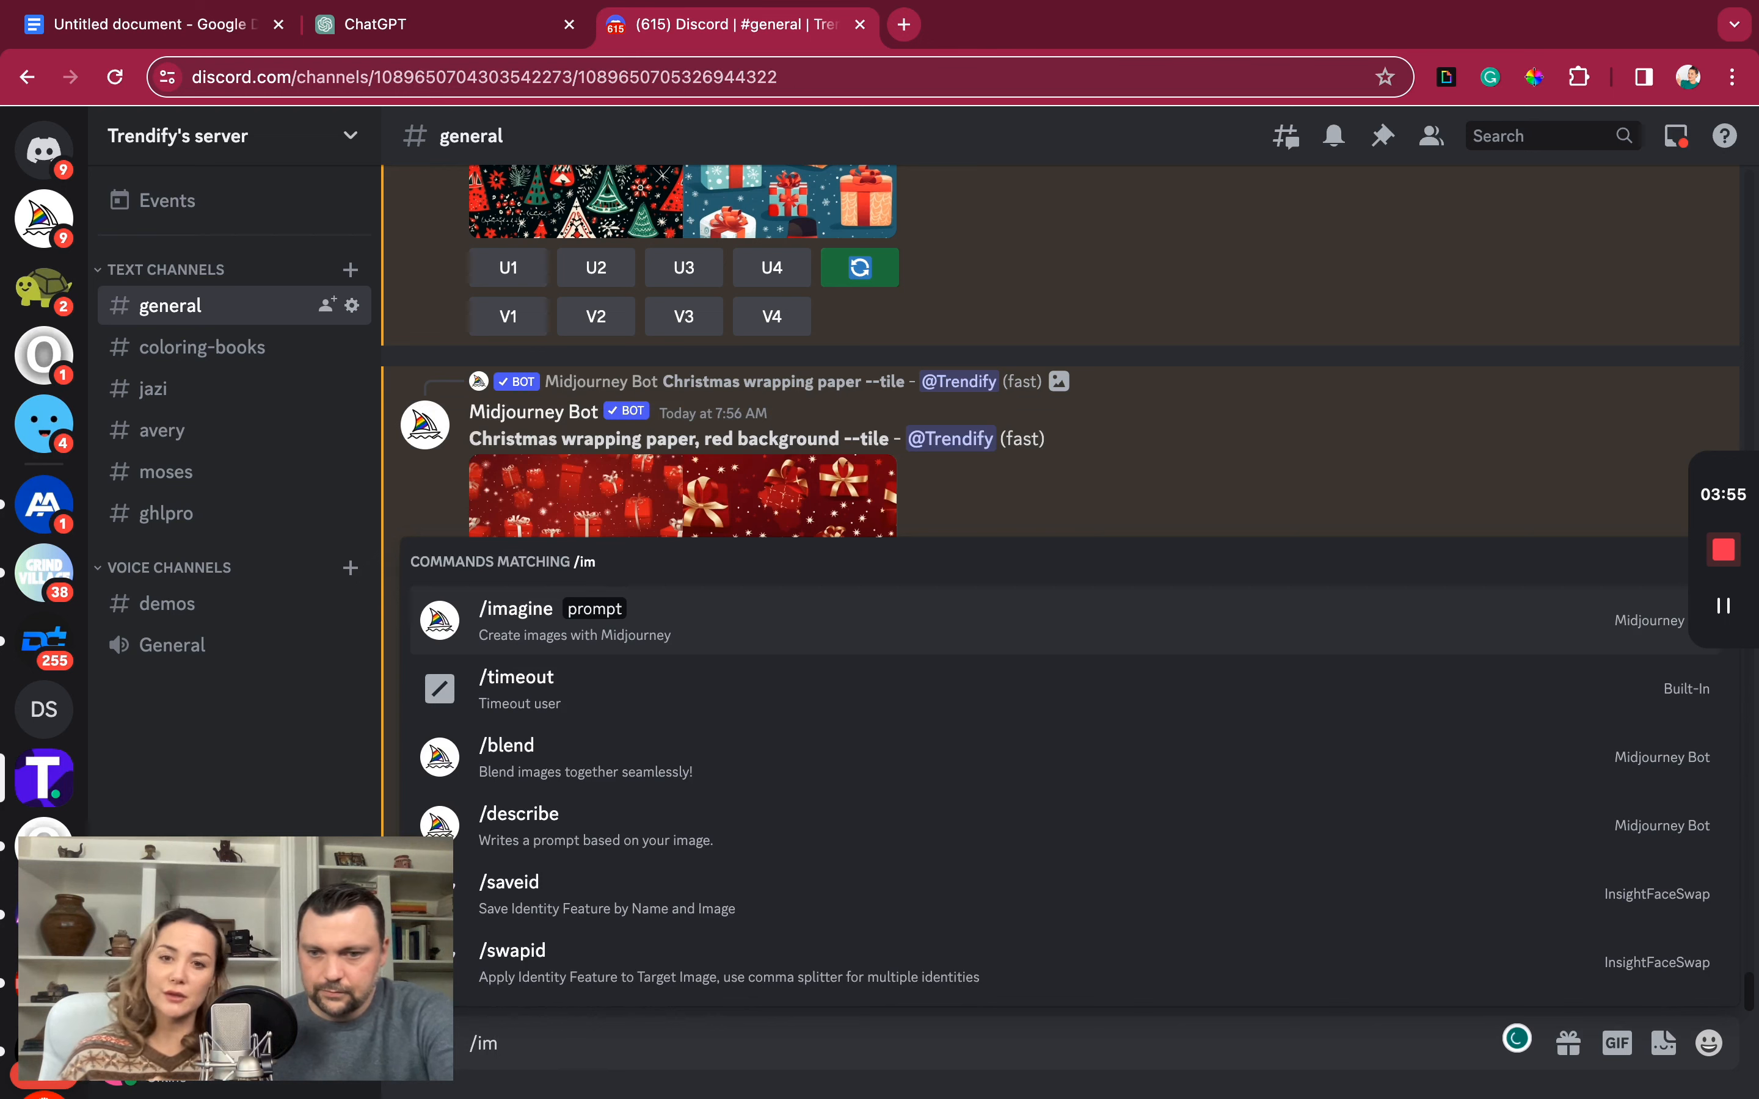
left_click(534, 632)
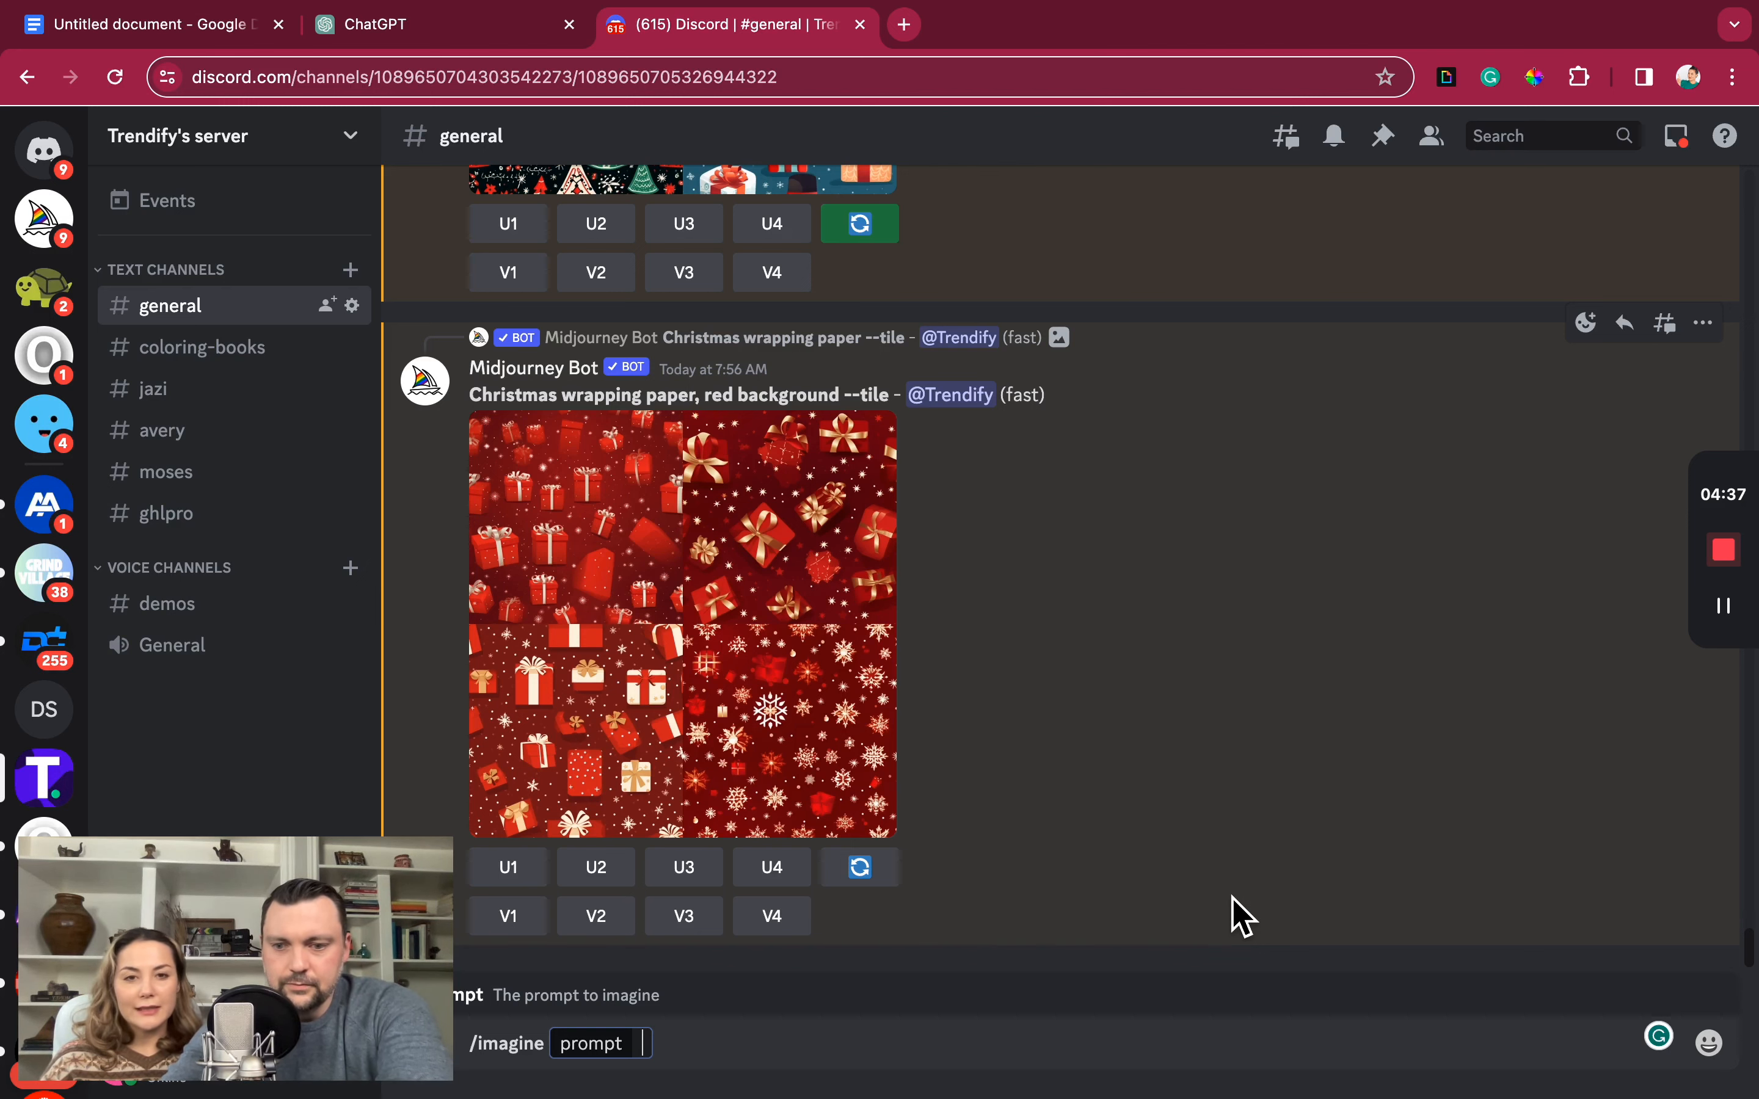
type("sno")
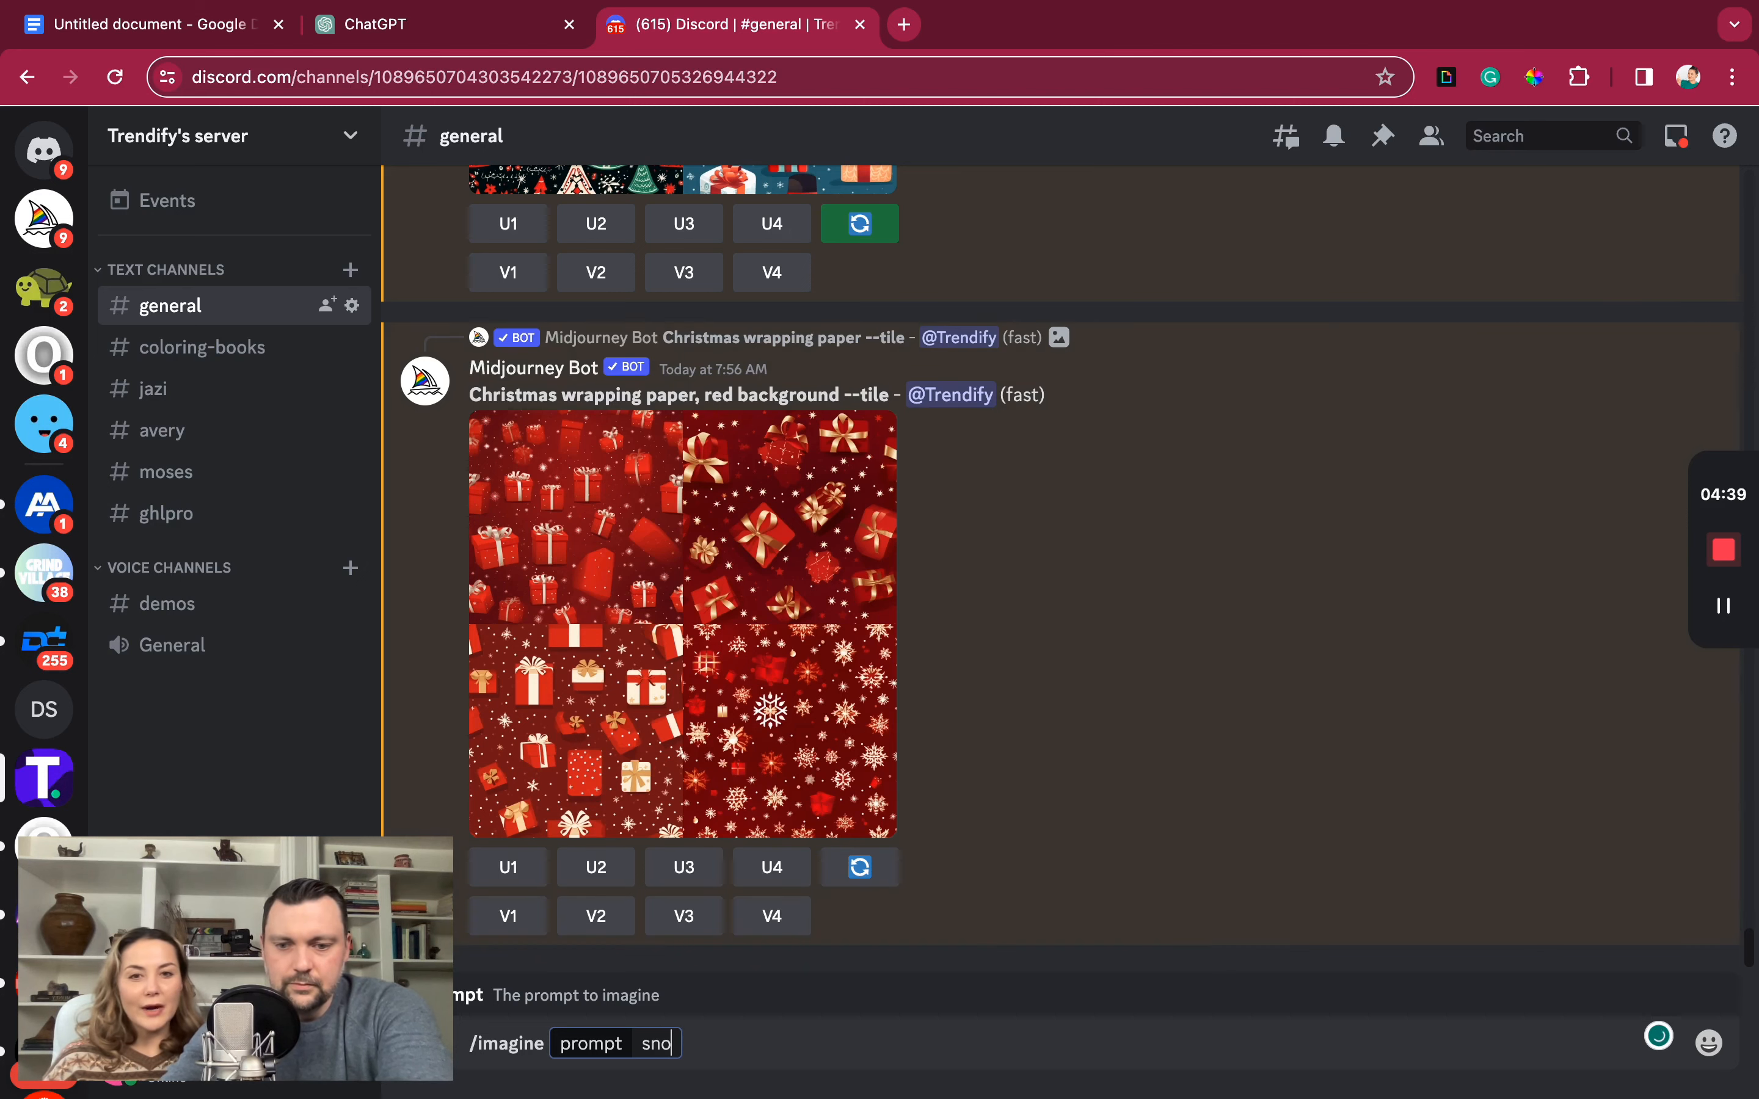
type("wy white ")
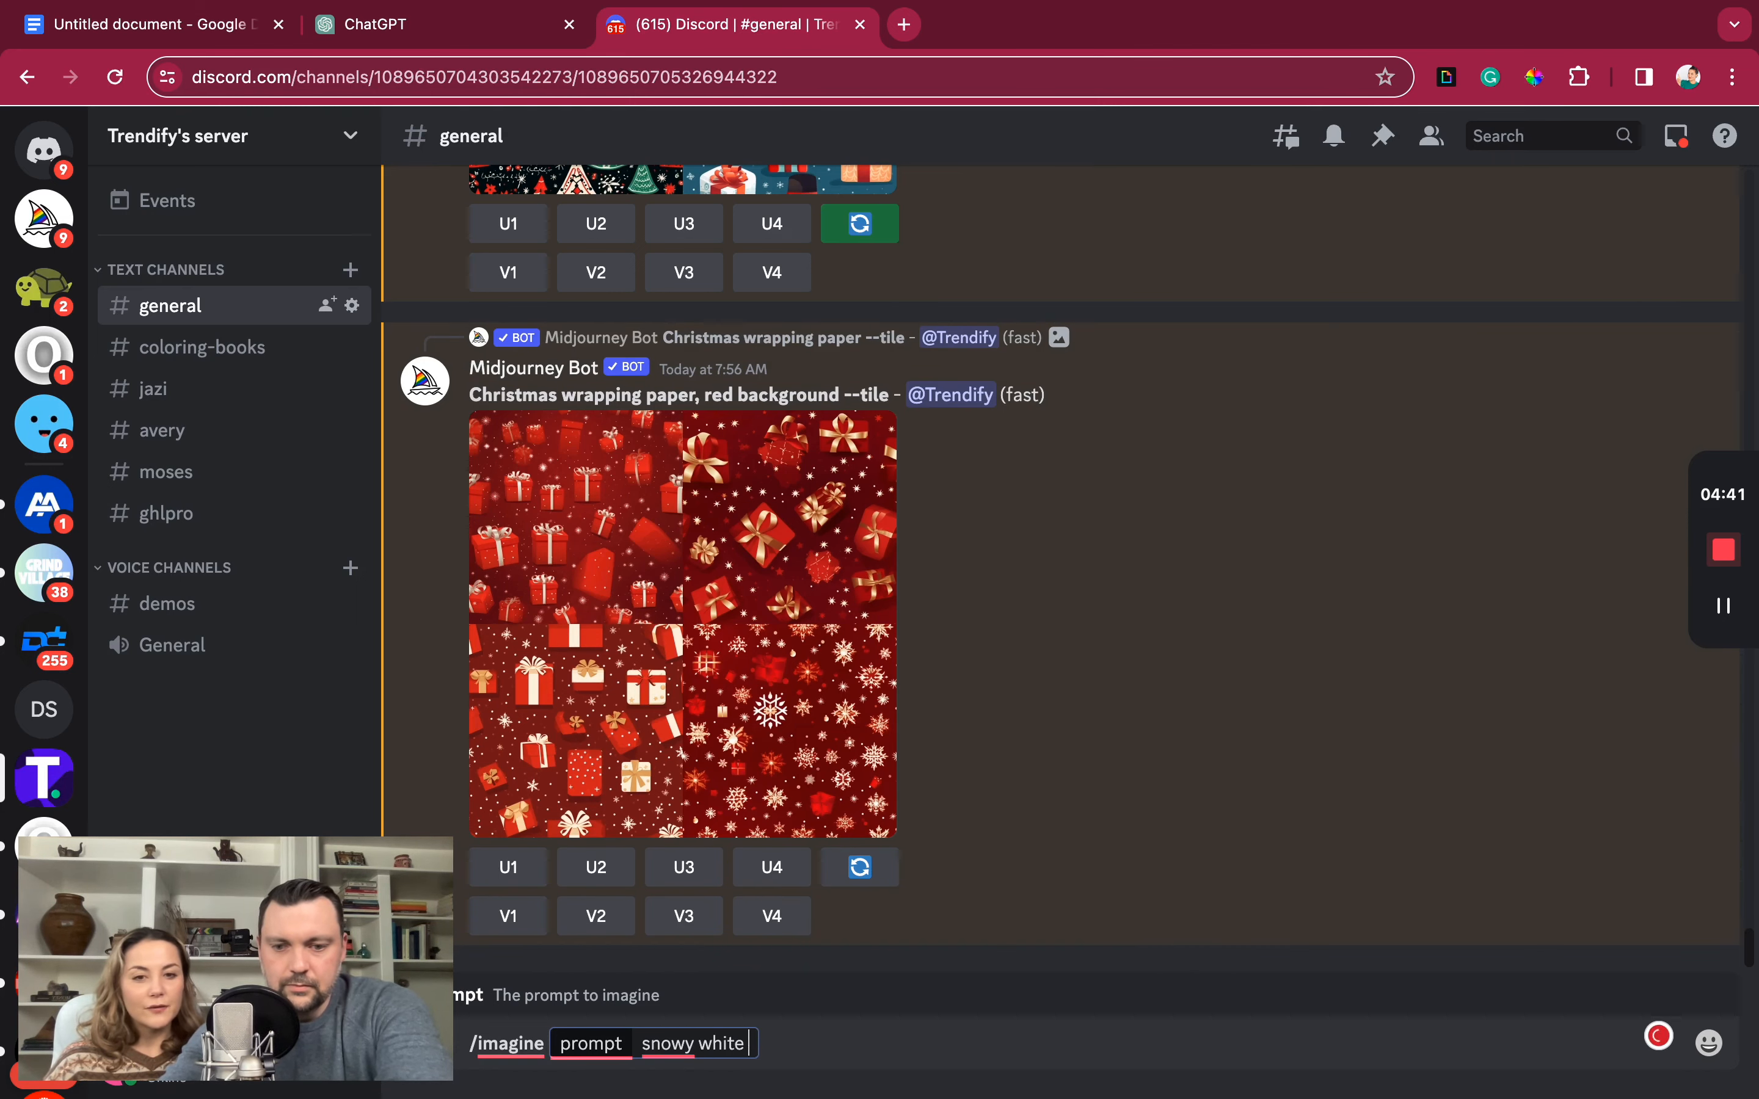
type("house")
type(", fo")
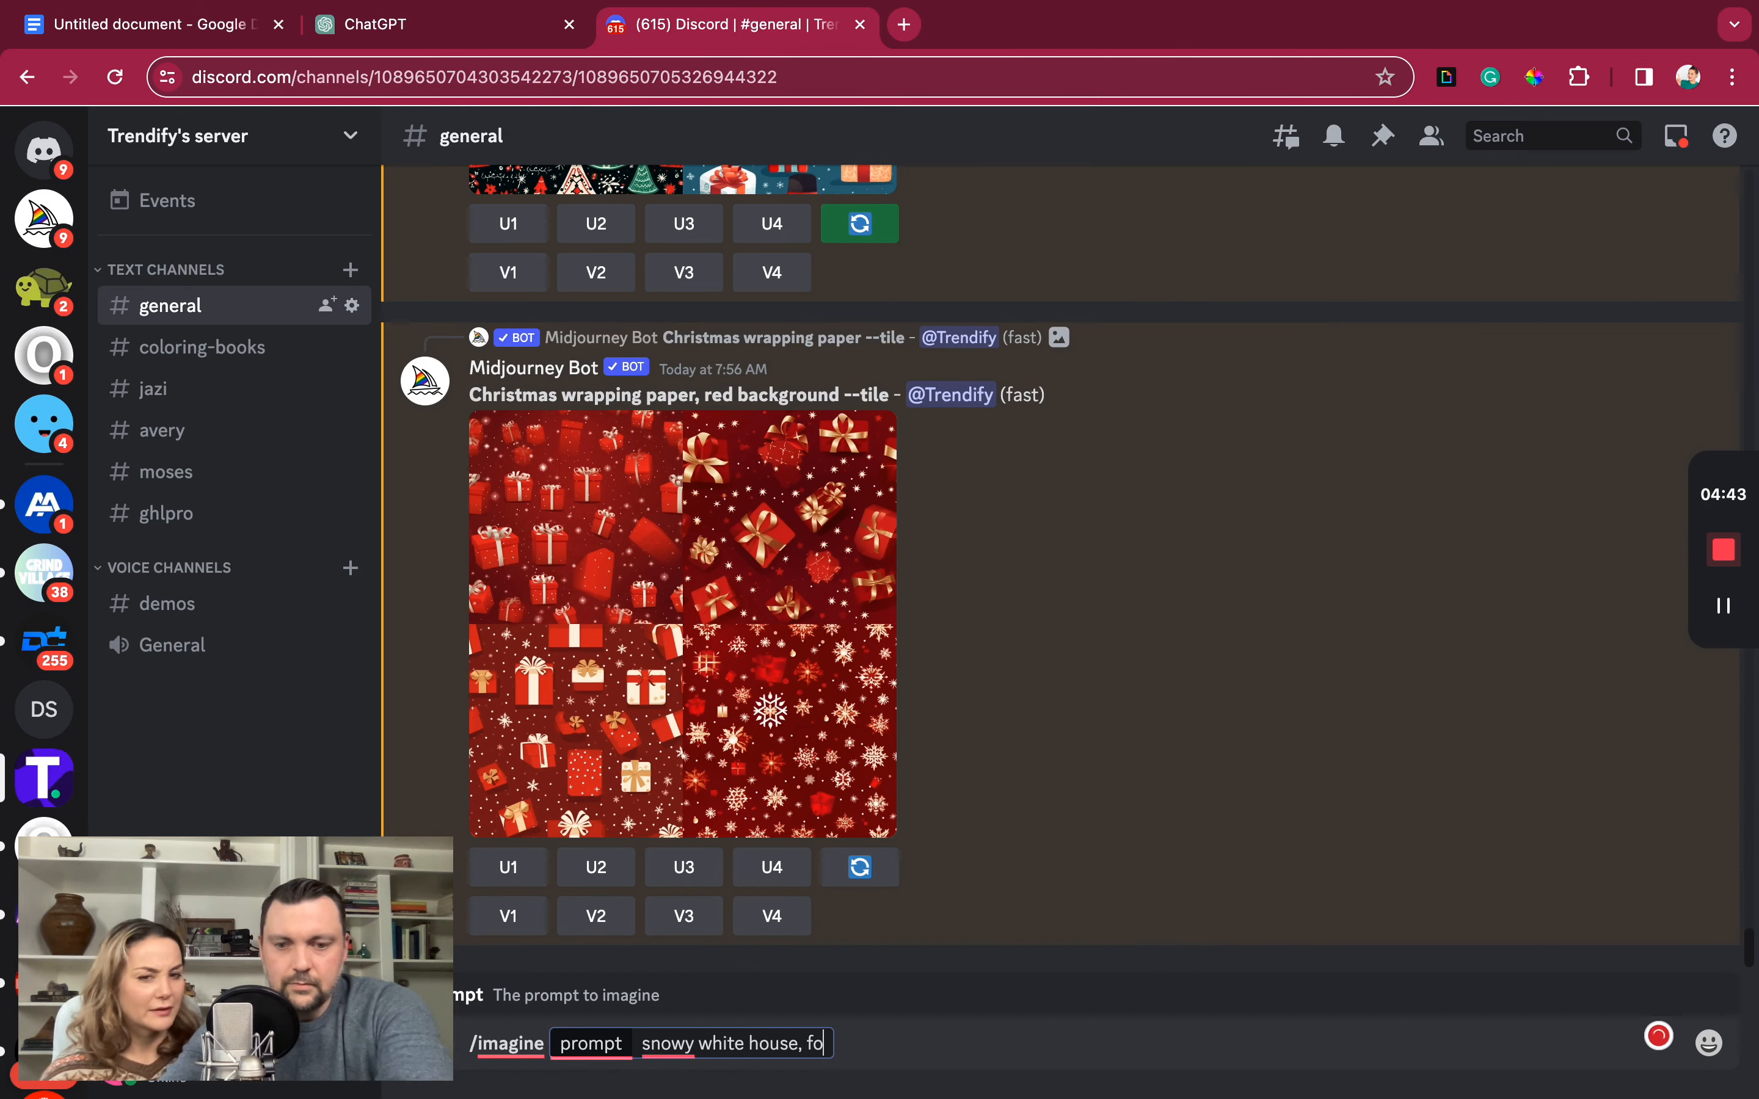
type("r sale,")
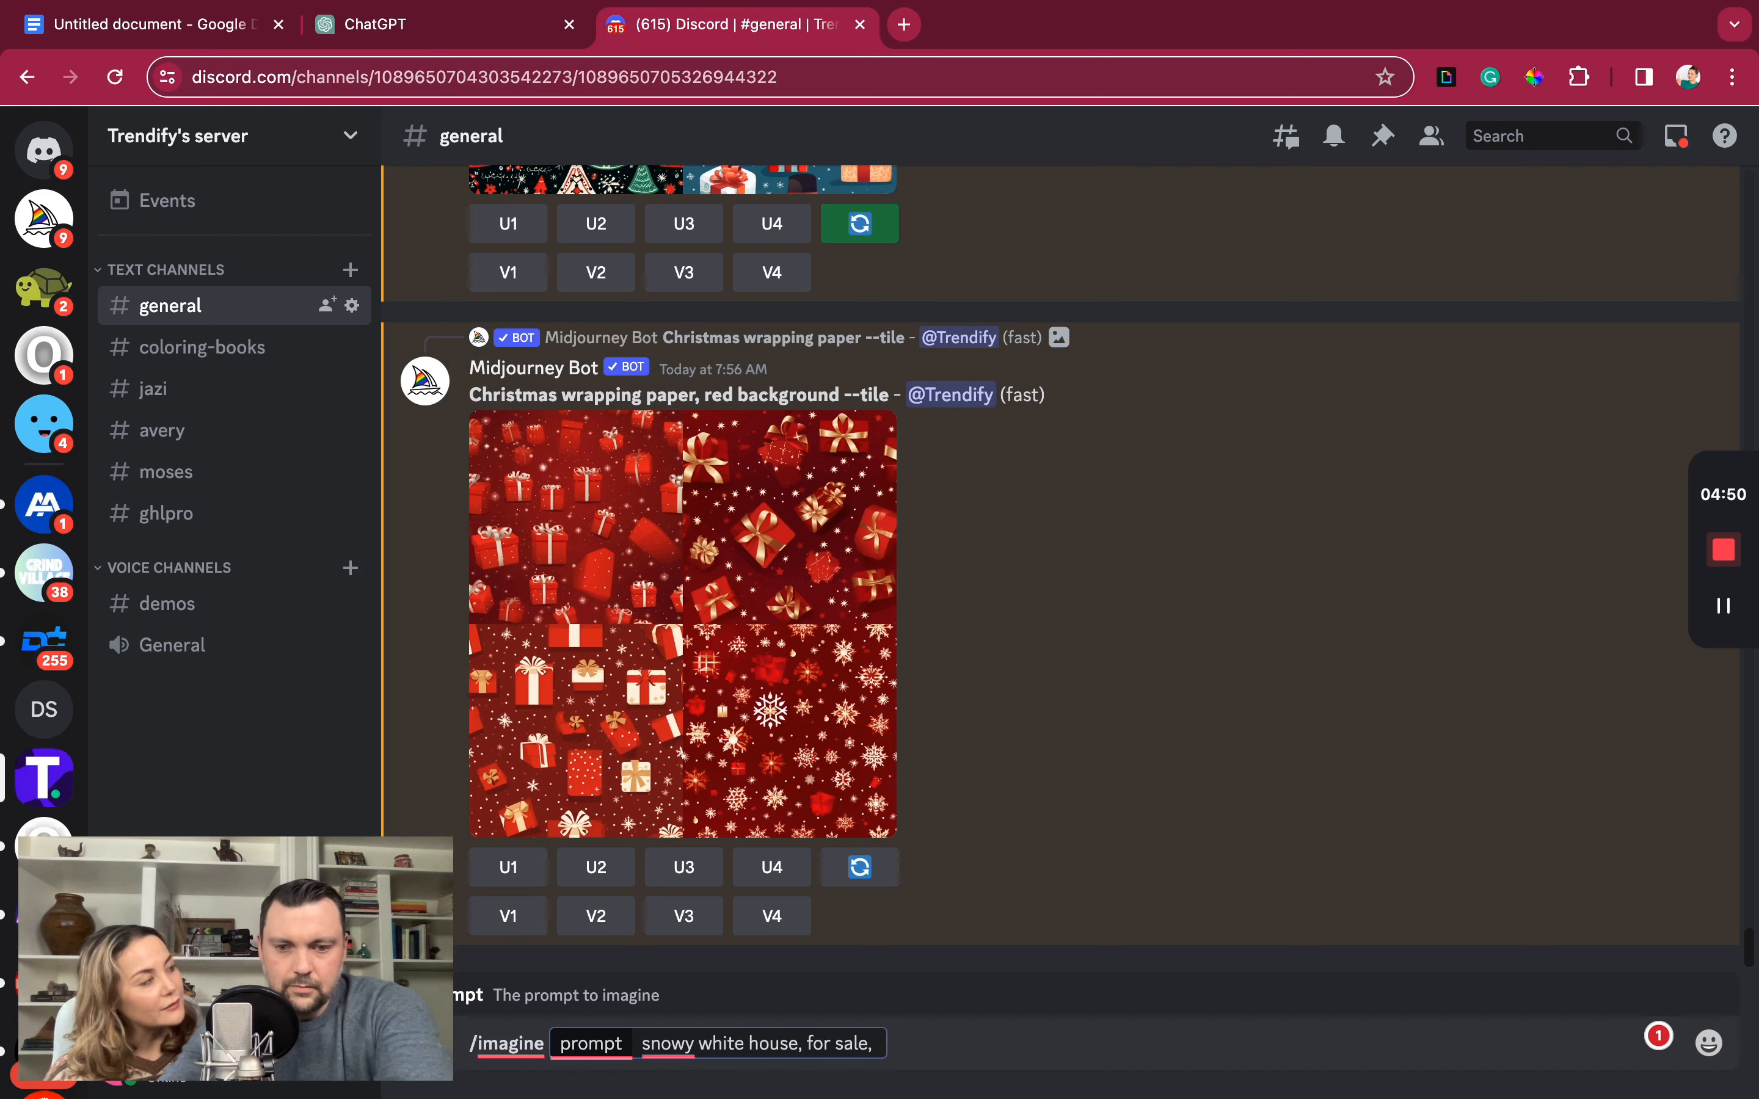
key("BackSpace")
key("BackSpace")
key("BackSpace")
key("BackSpace")
key("BackSpace")
key("BackSpace")
key("BackSpace")
key("BackSpace")
key("BackSpace")
key("BackSpace")
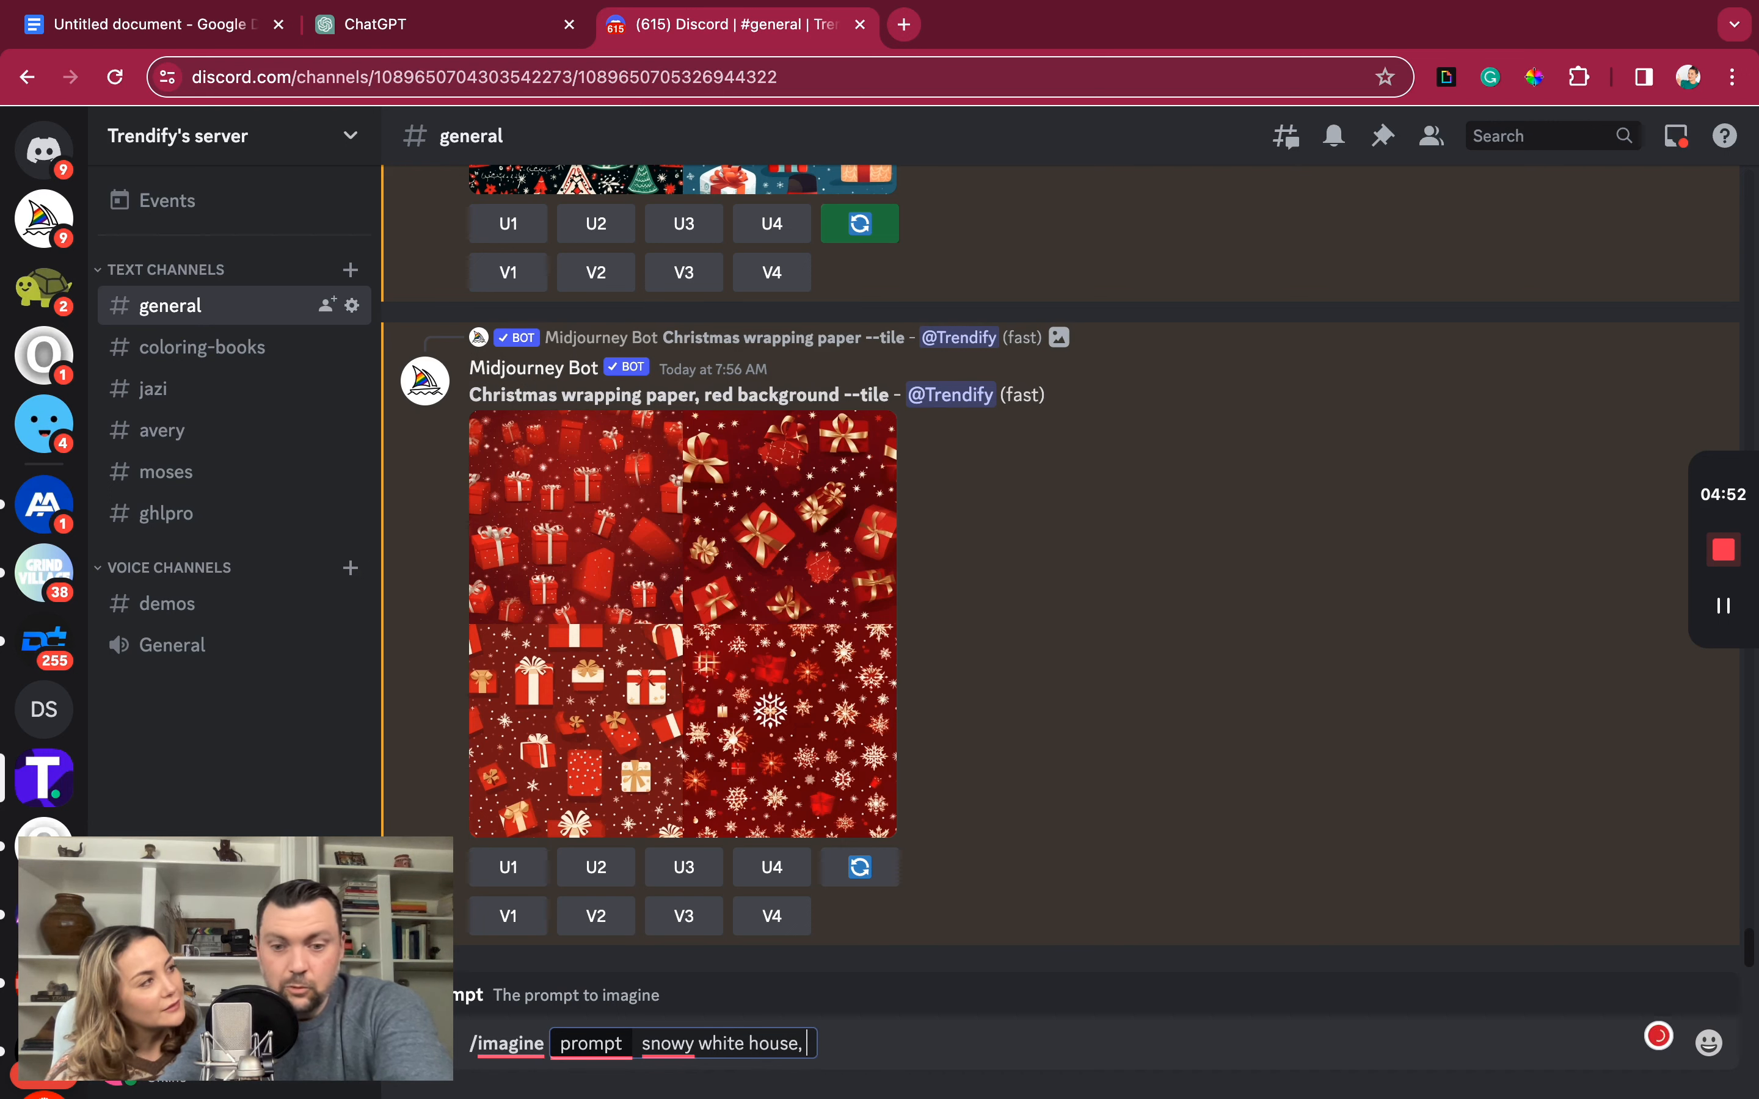
type("with")
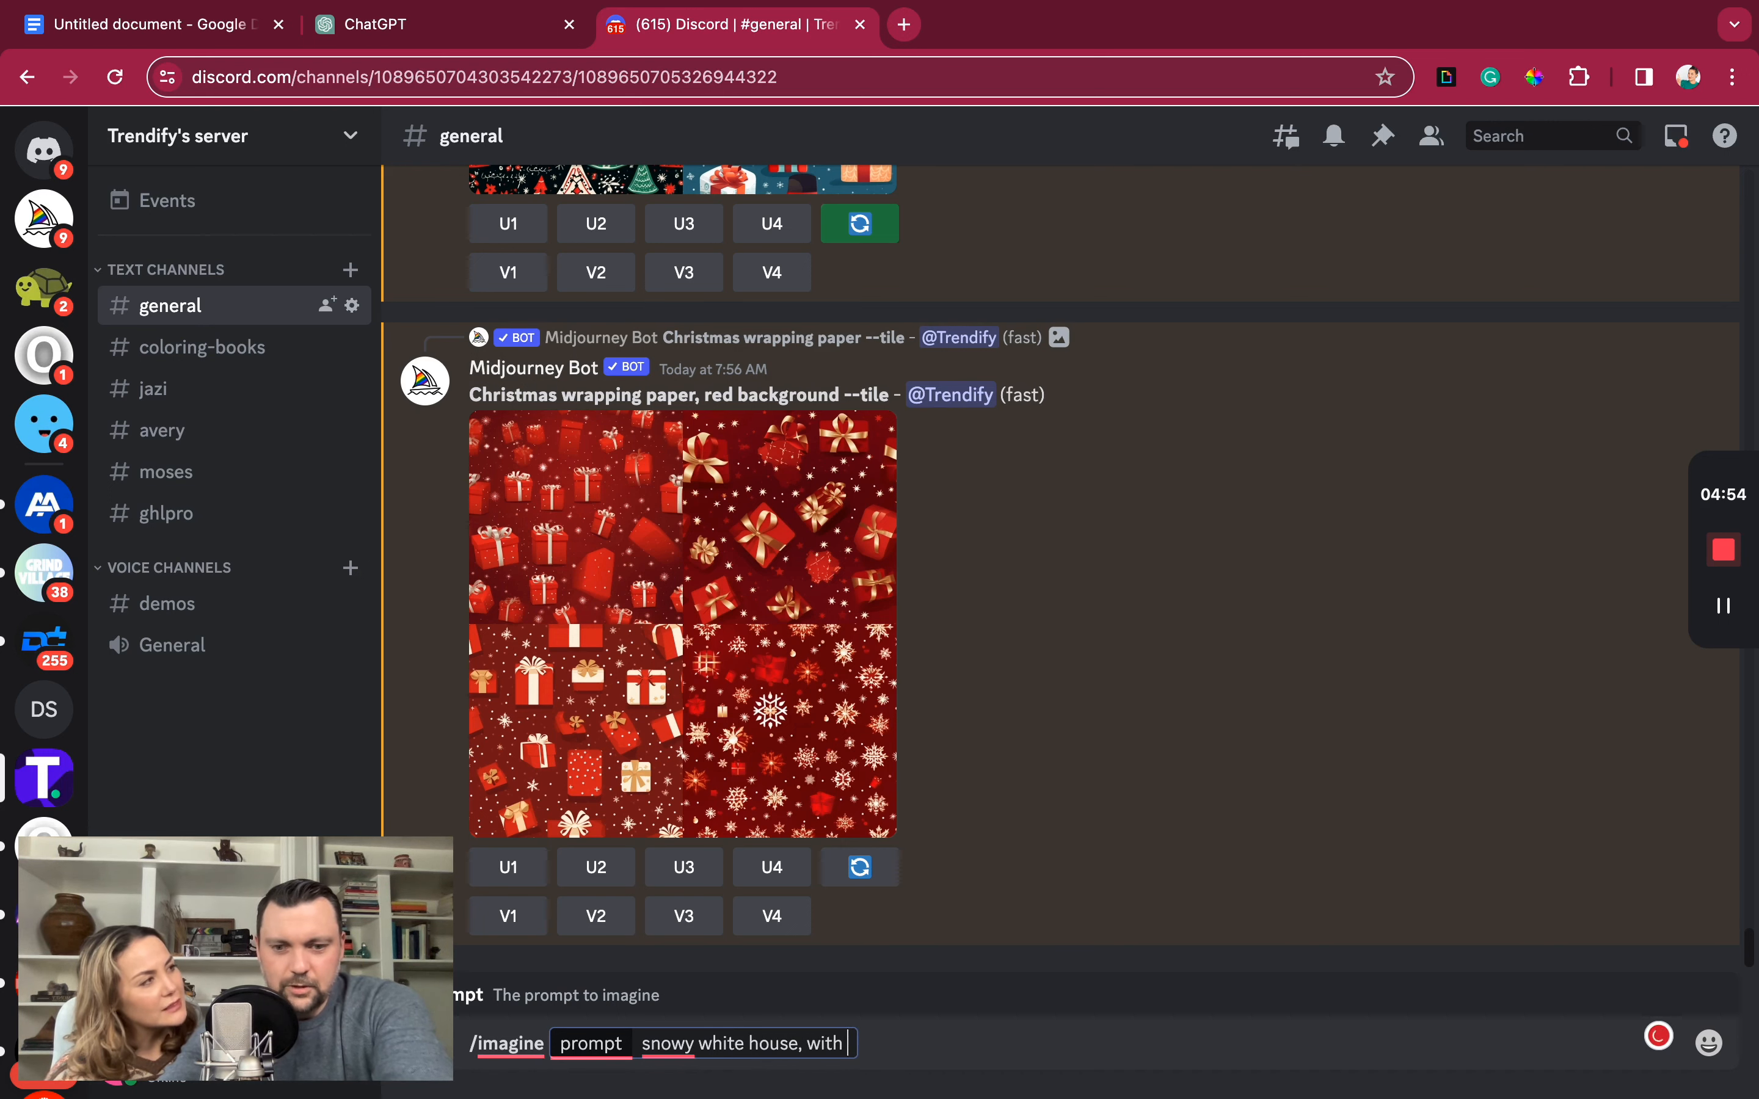
key("BackSpace")
key("BackSpace")
key("BackSpace")
key("BackSpace")
key("BackSpace")
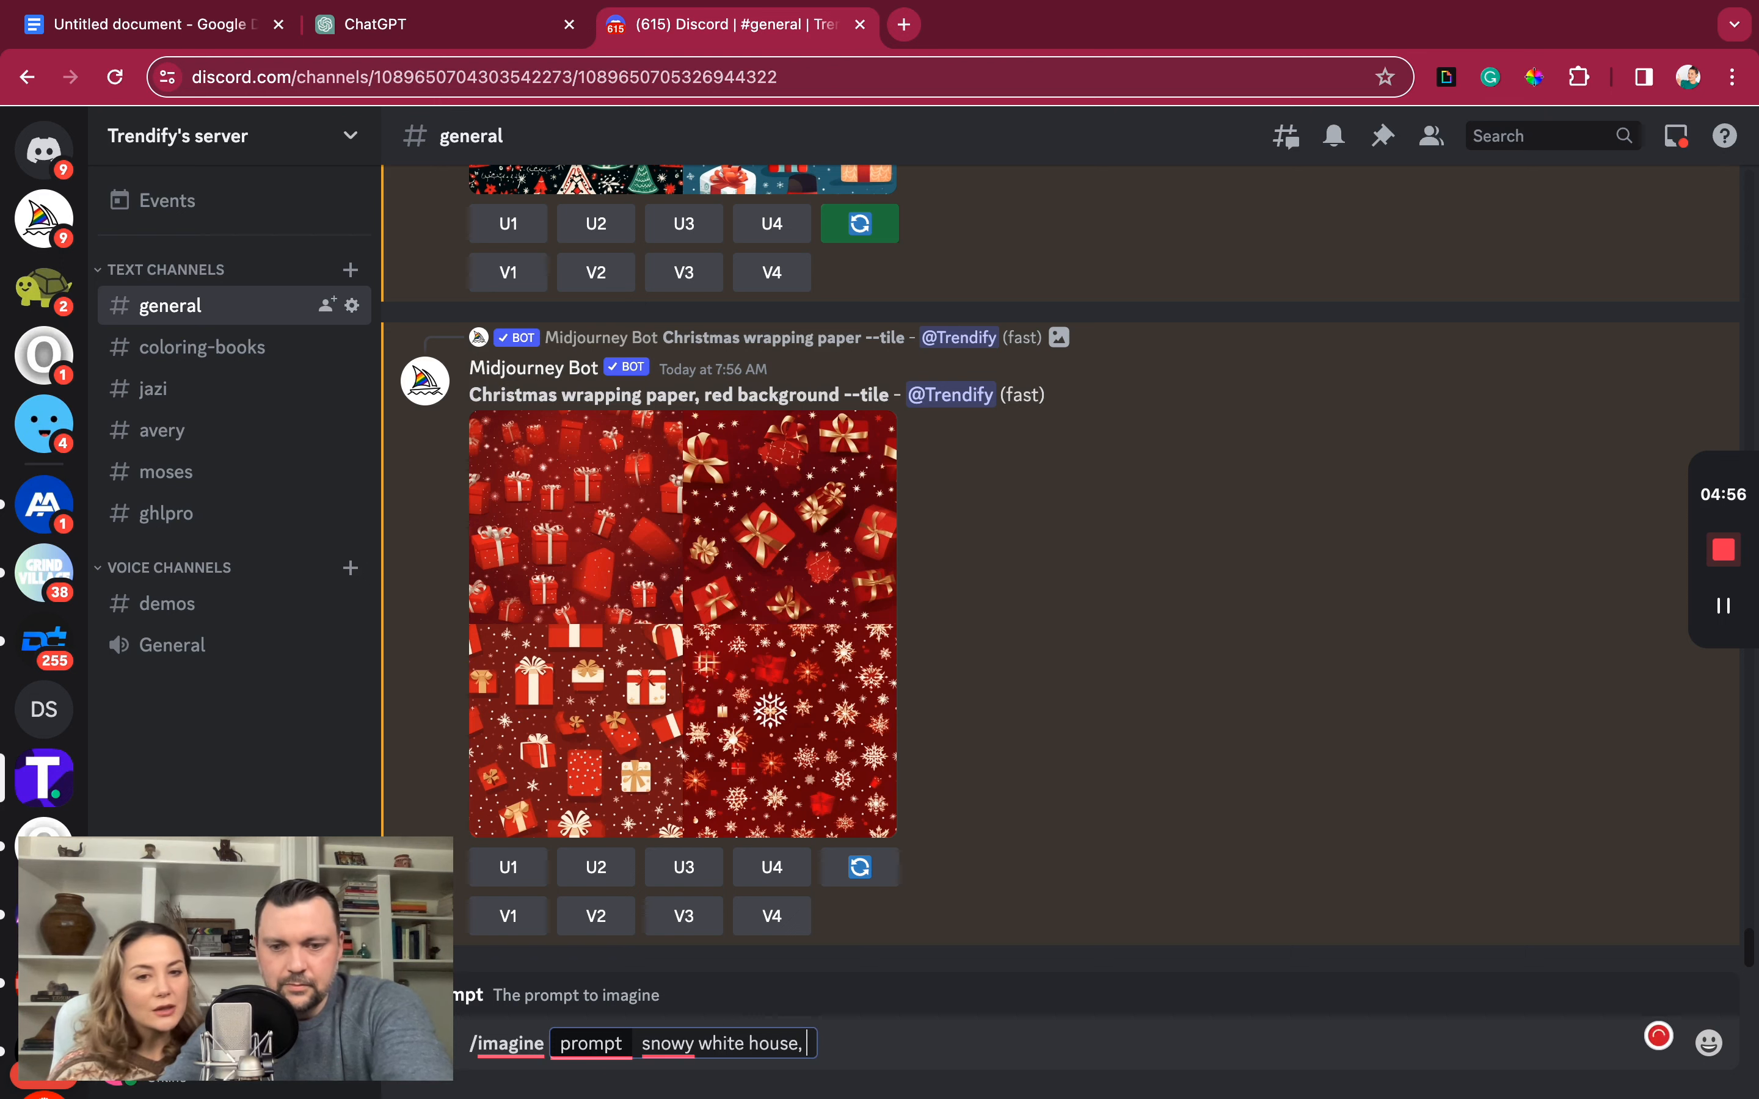
- Finish the prompt with "christmas lights, and a sign in the front yard, wrapping paper, holiday, --tile", submit it and view the enlarged image grid
type("christmas l")
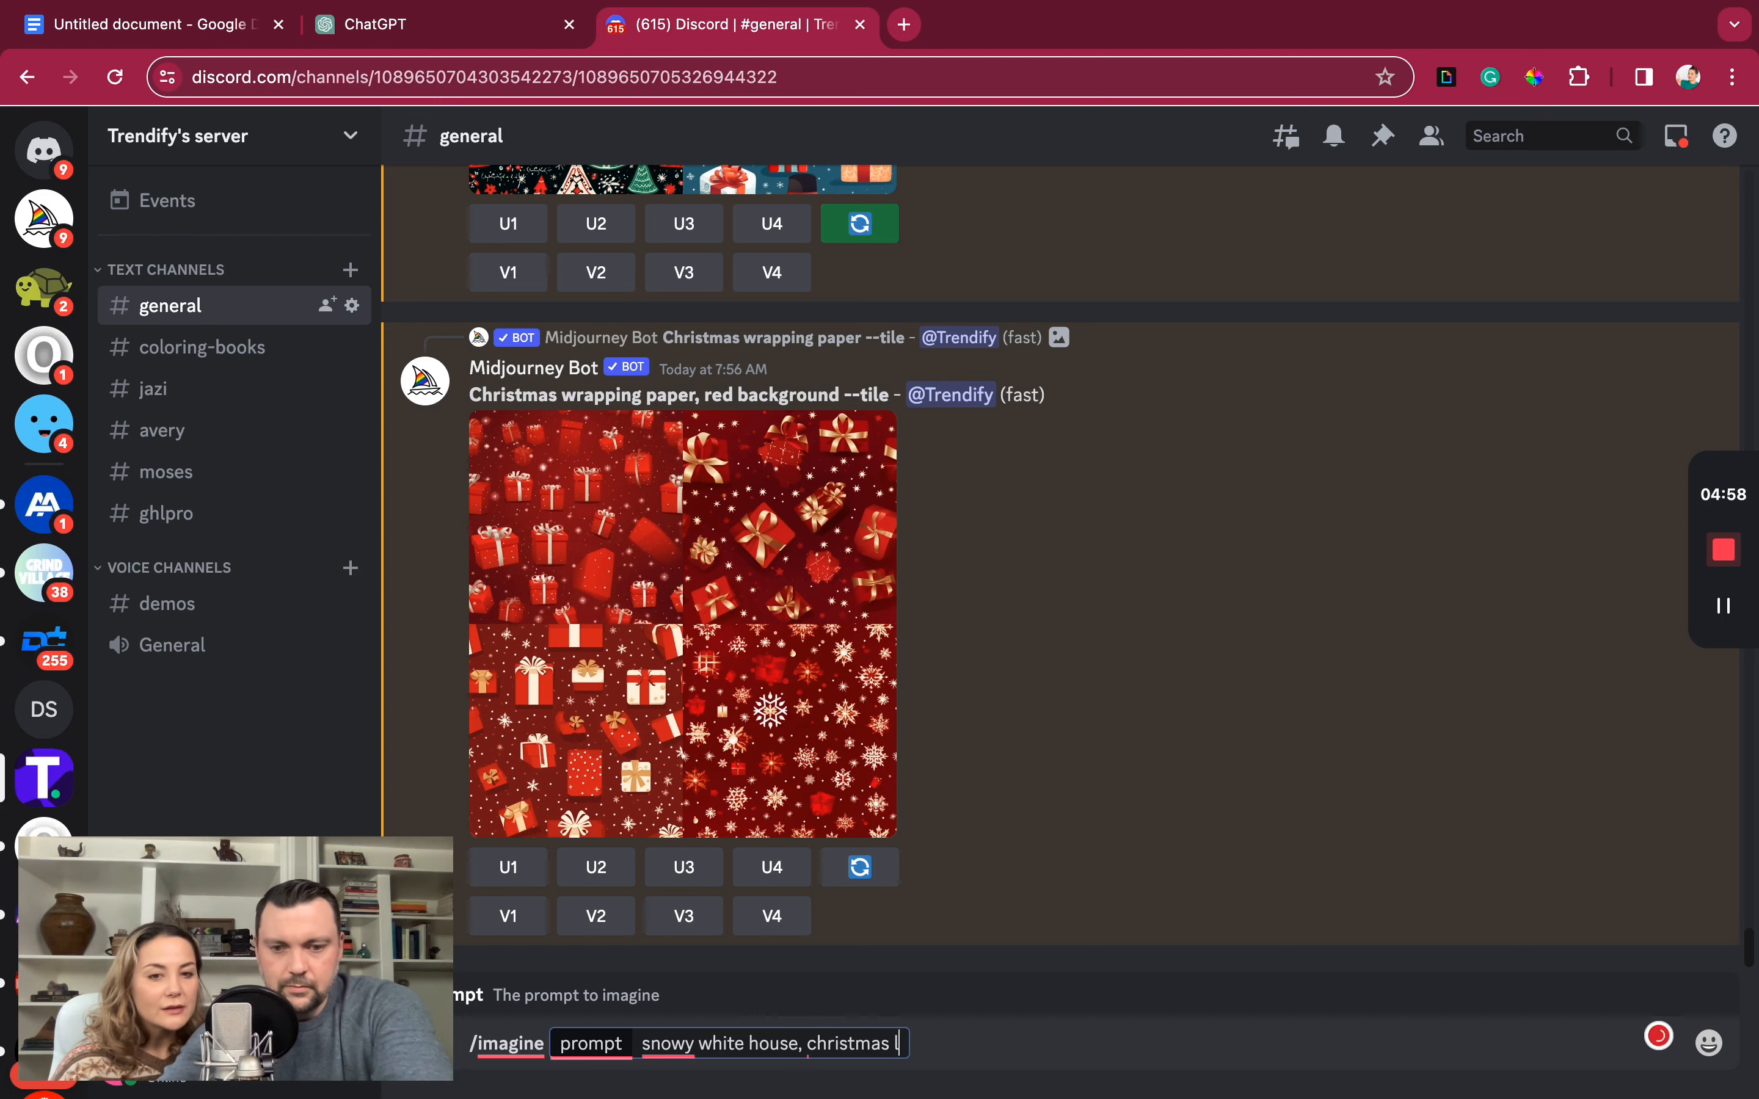
type("ights,")
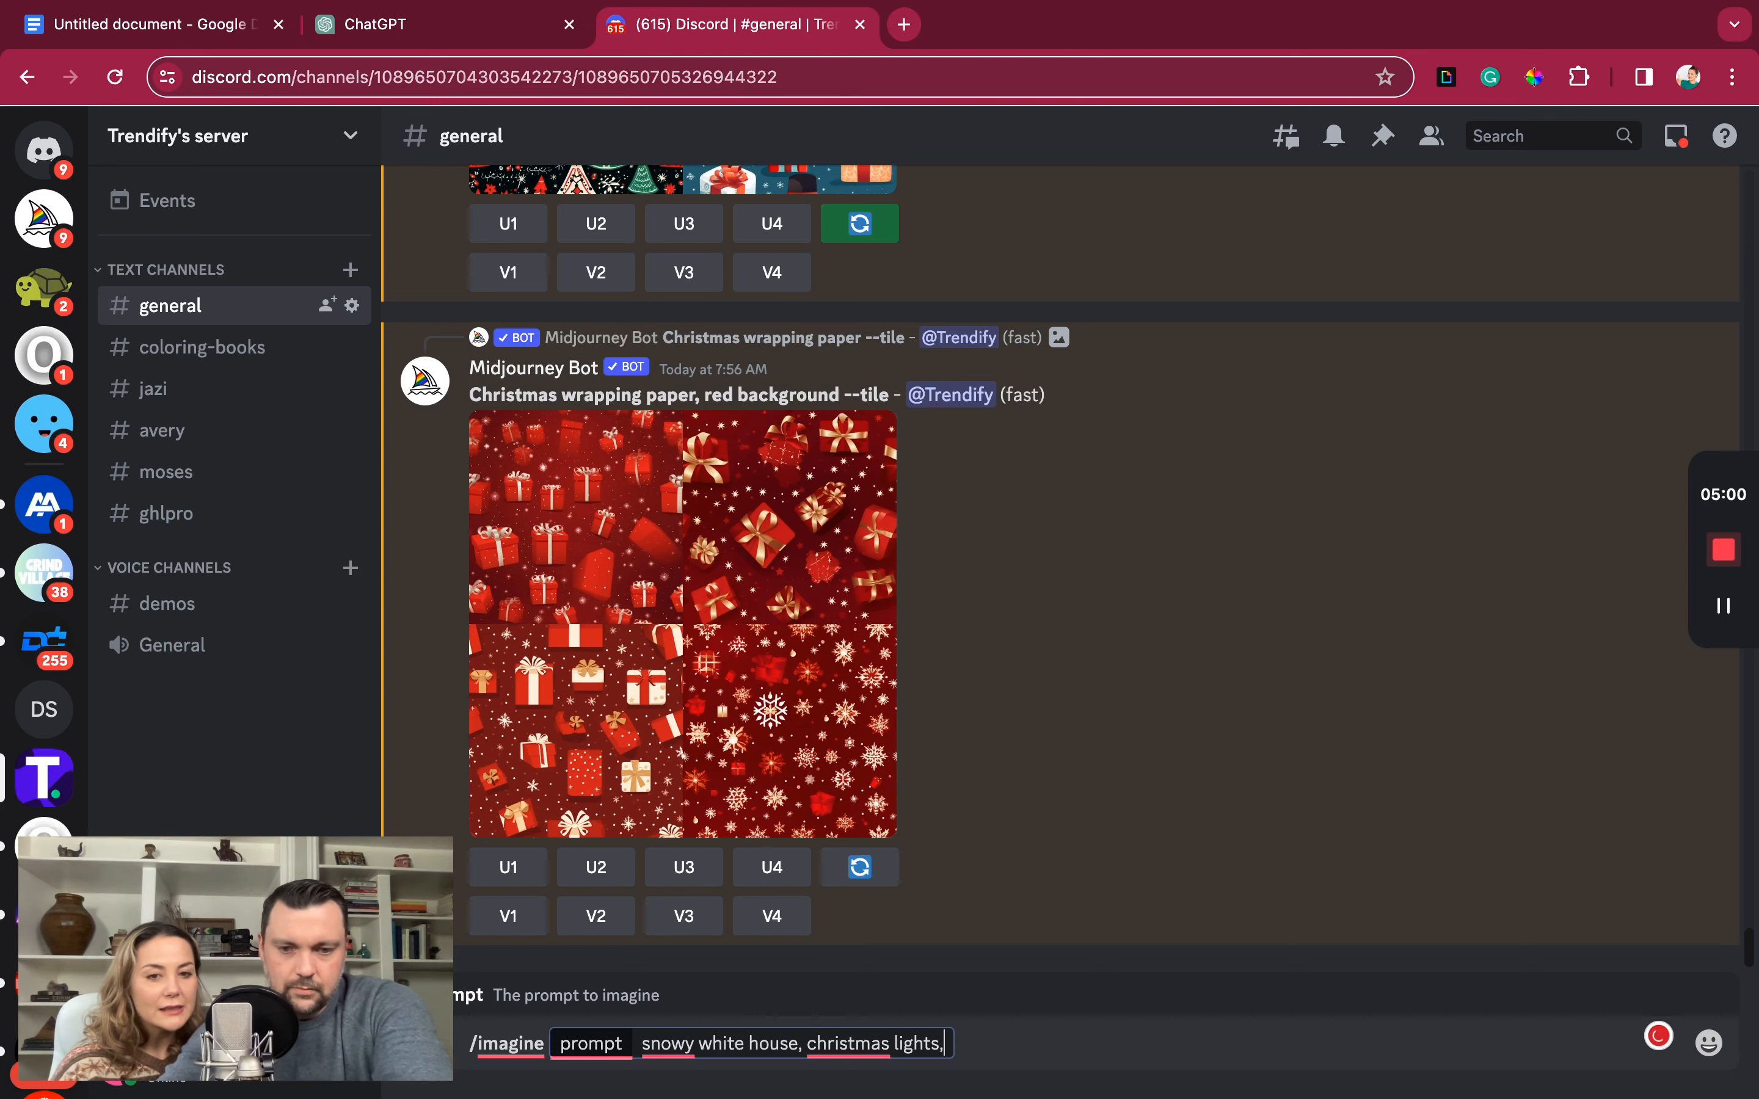
type(" and a sign in the front yard,")
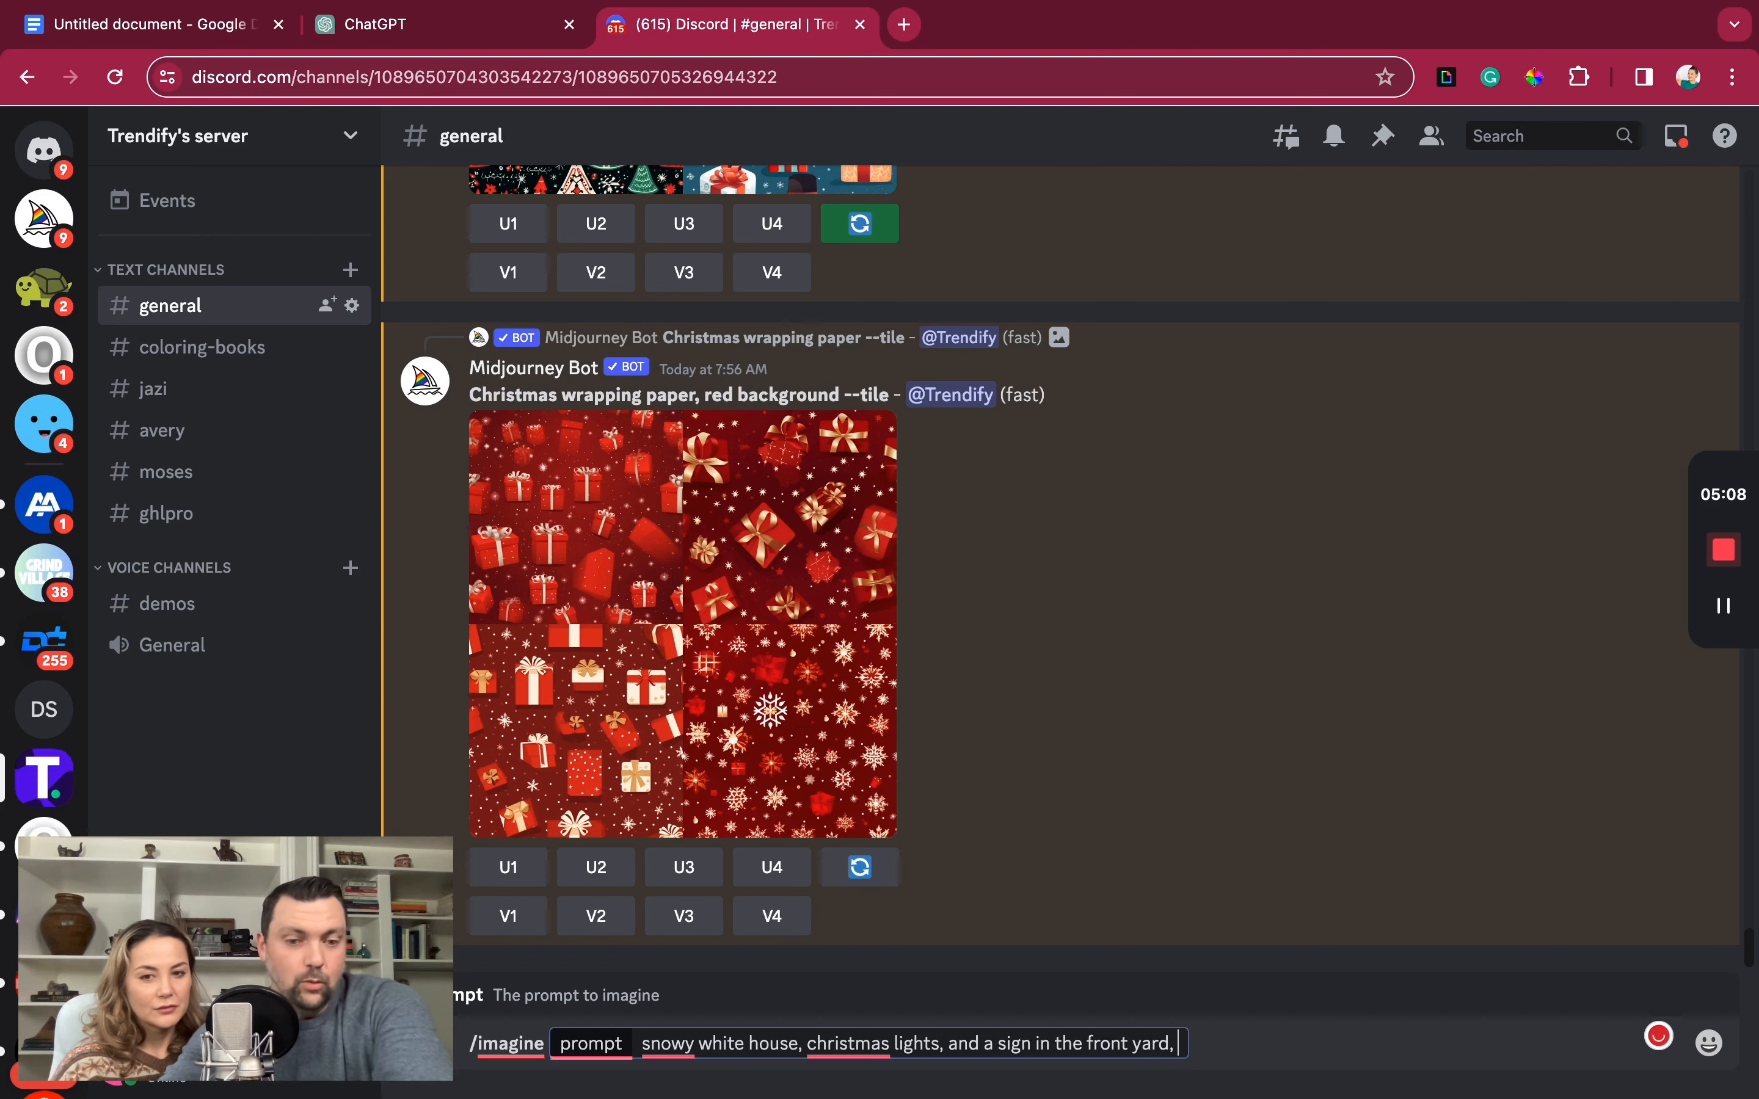
type(" wr")
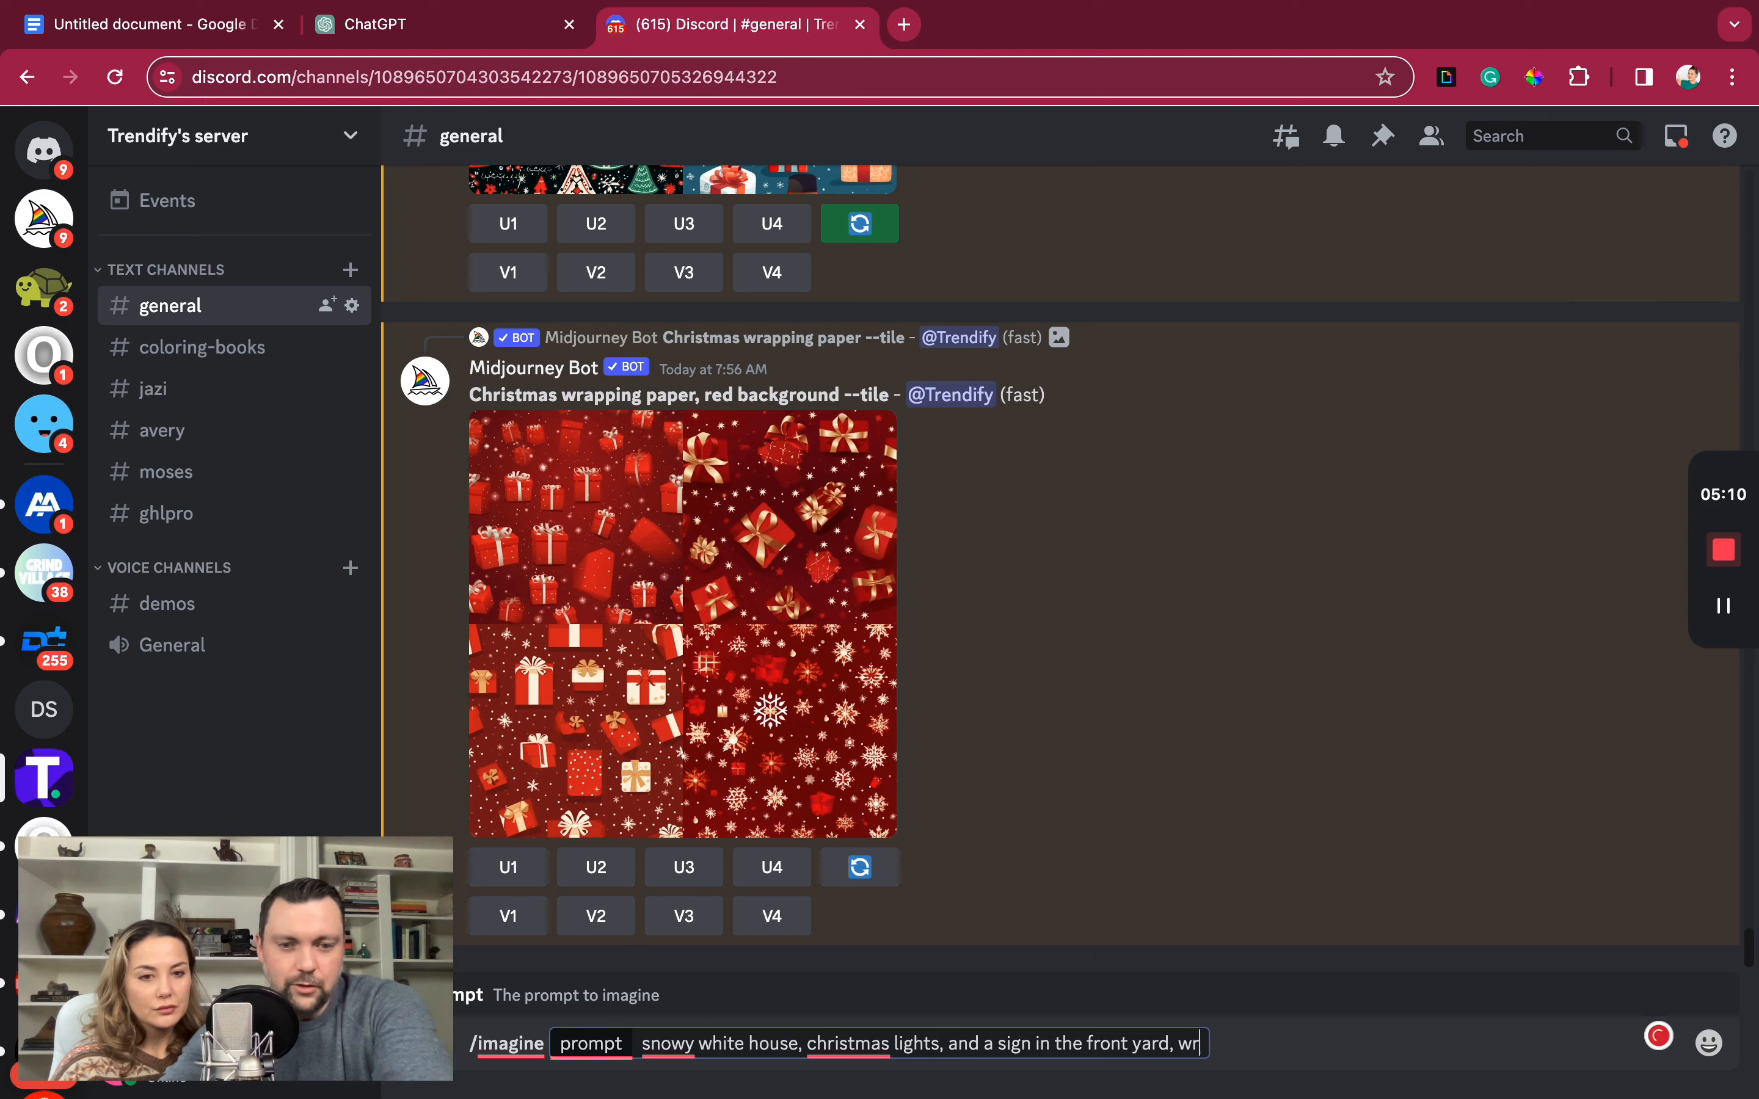
type("apping paper,")
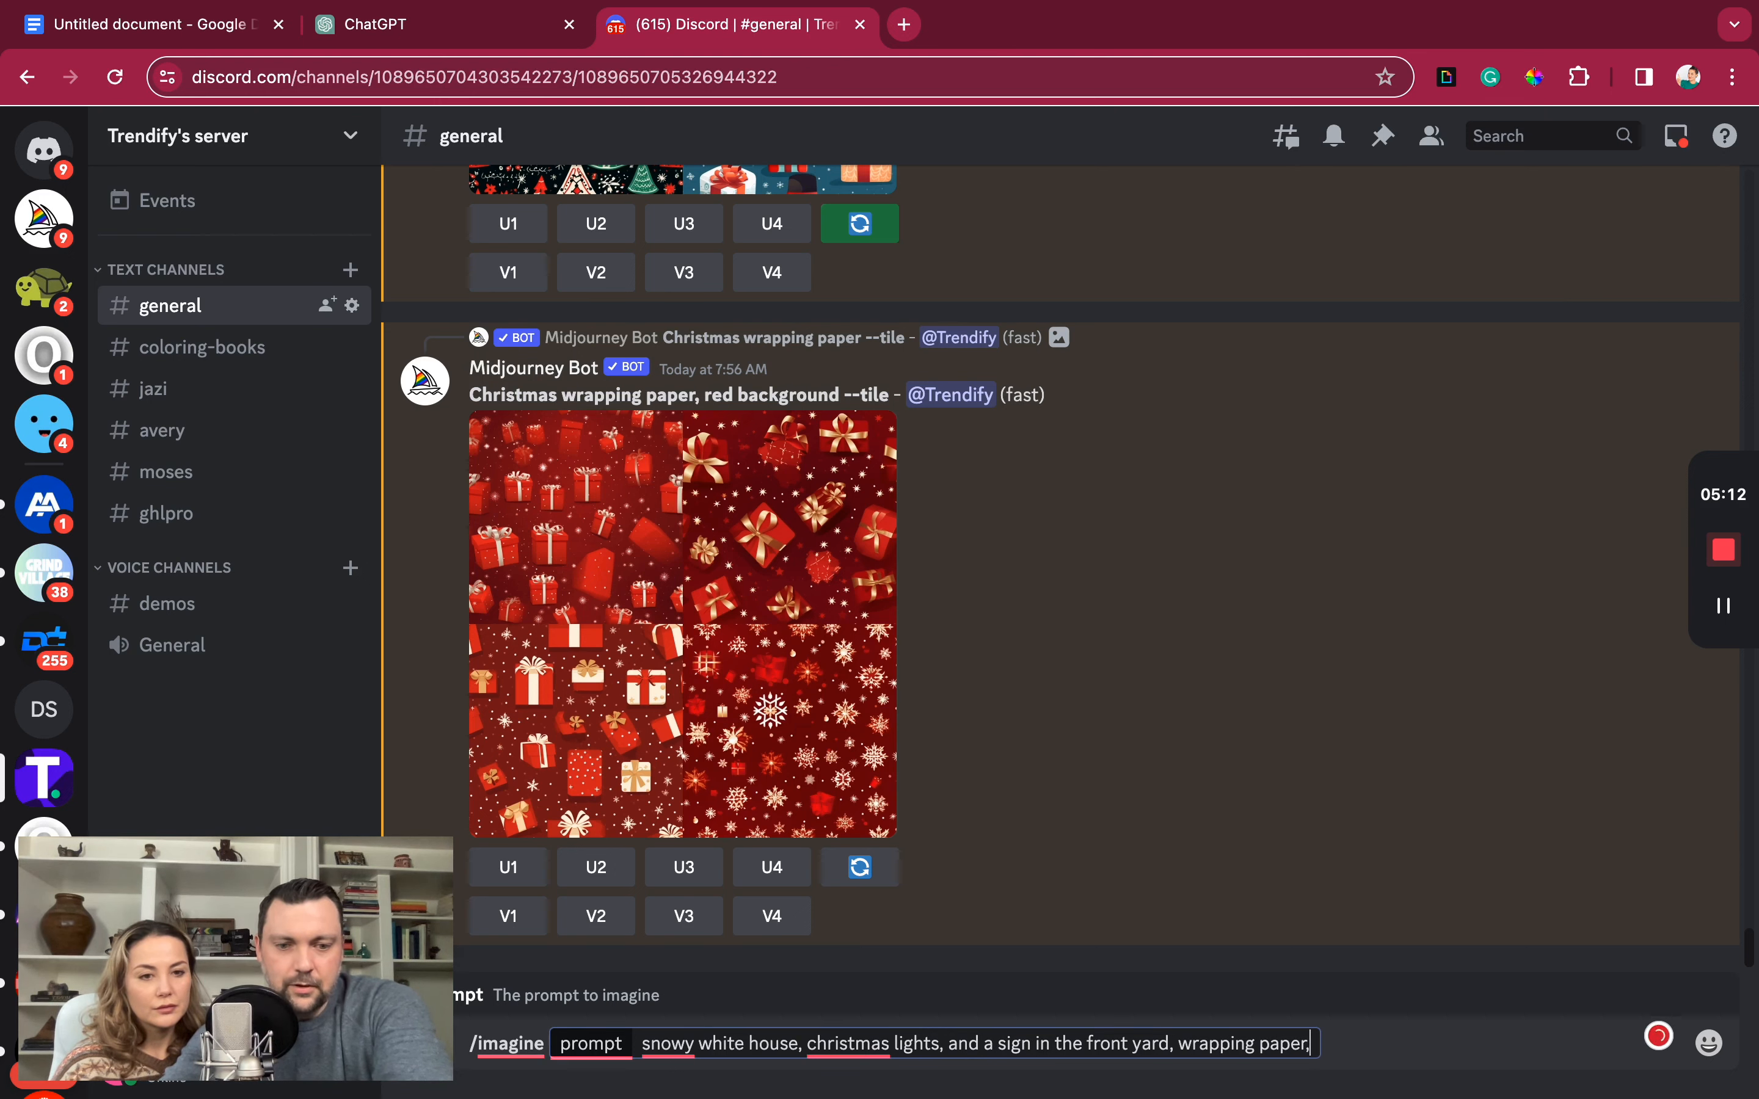
type(" holiday, ")
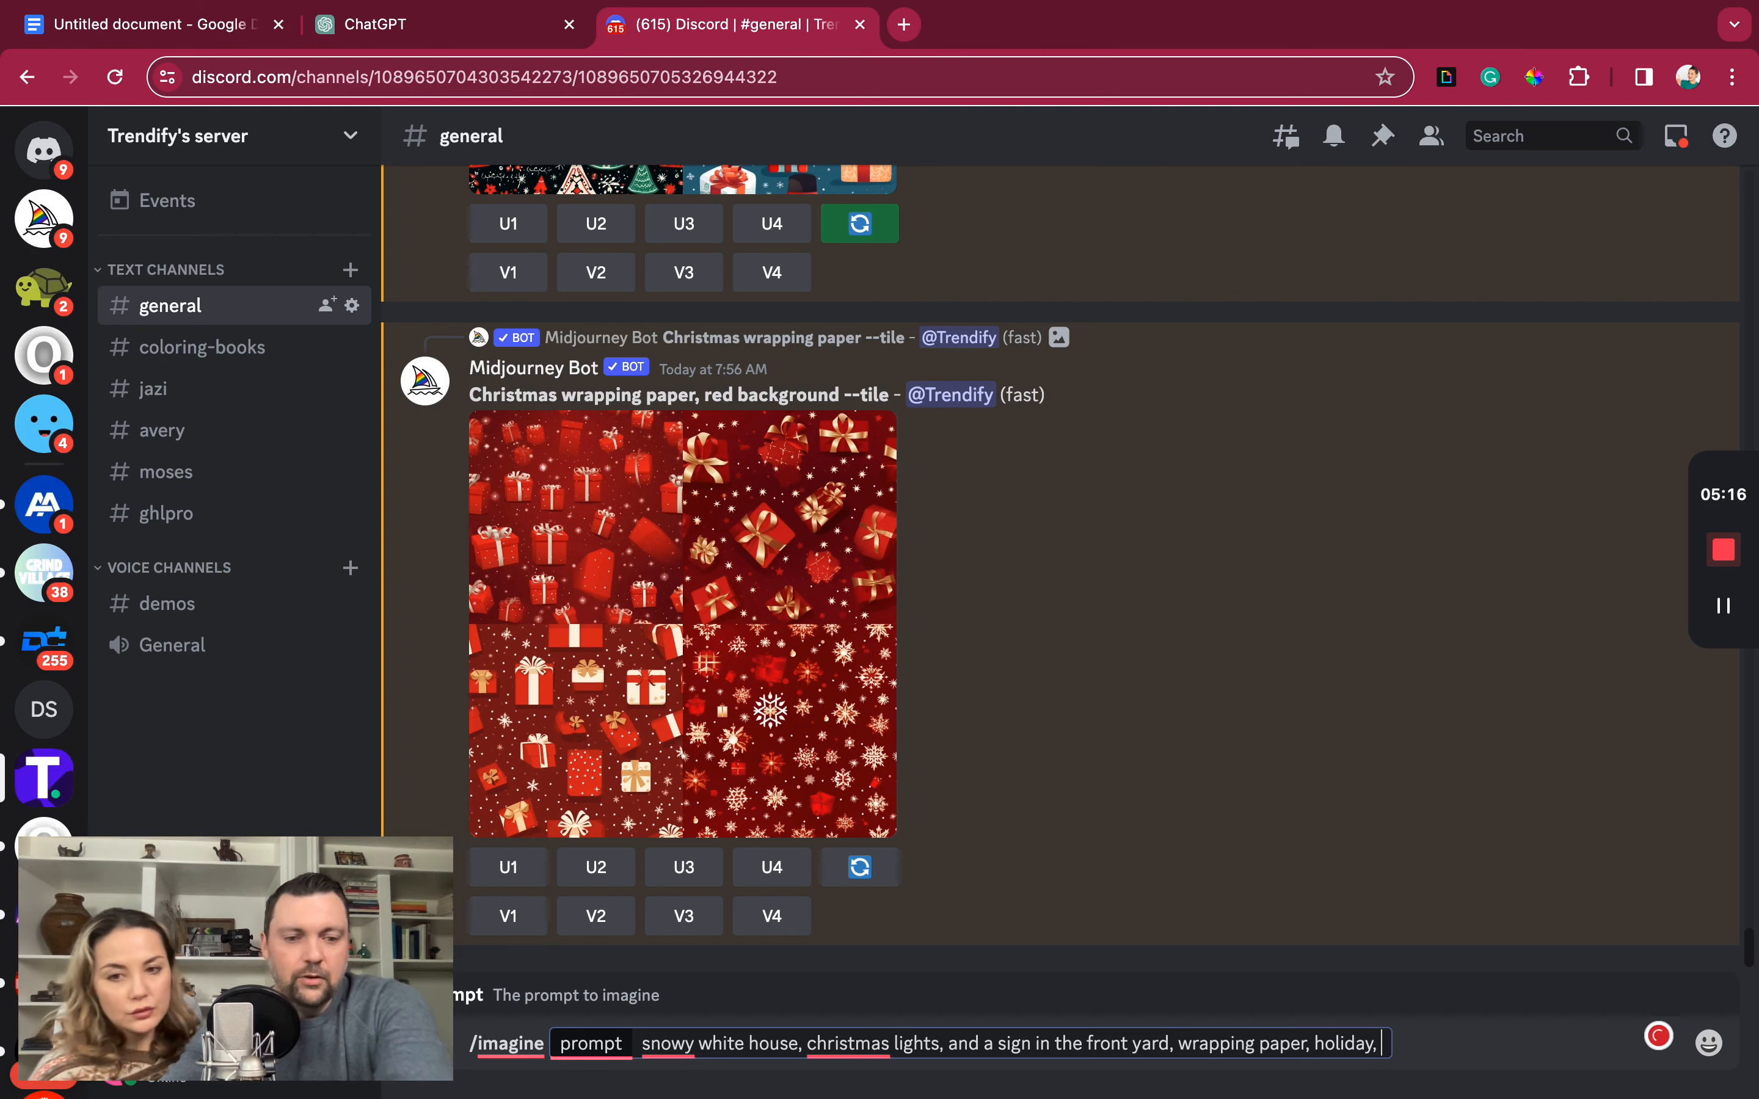
type("--tile")
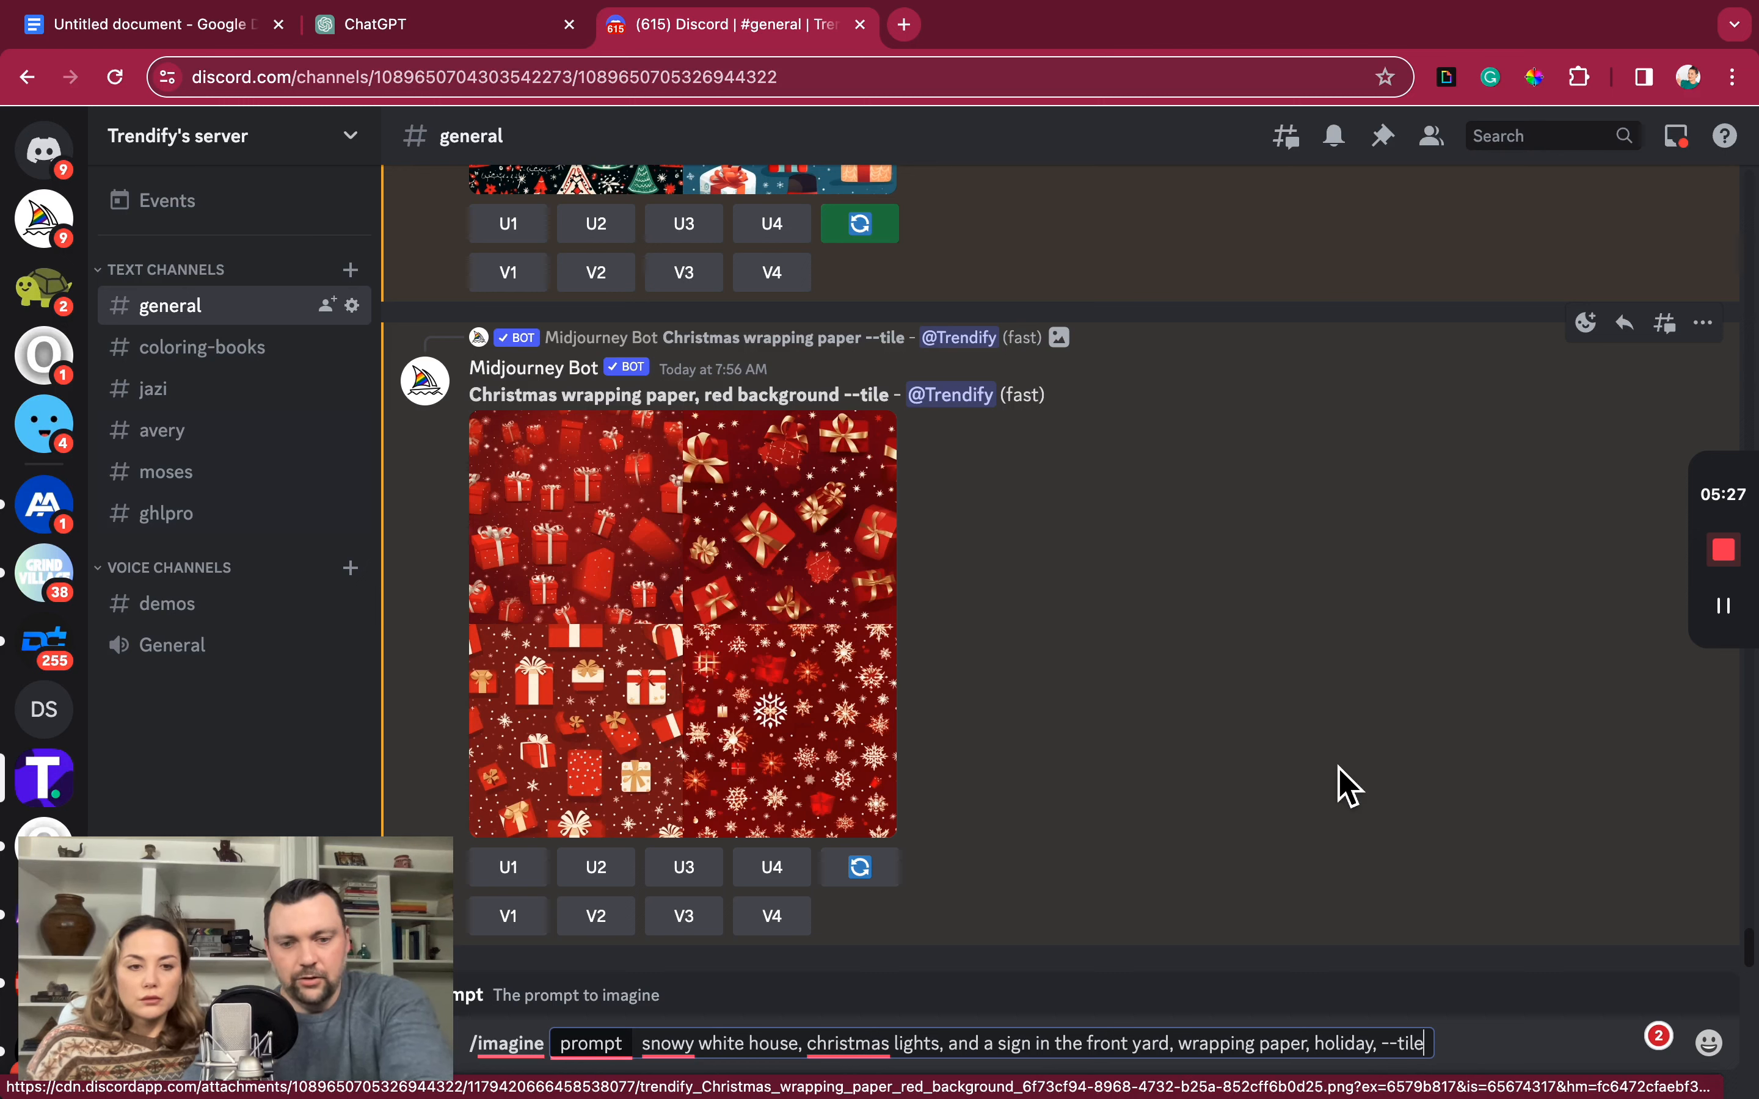
key("Return")
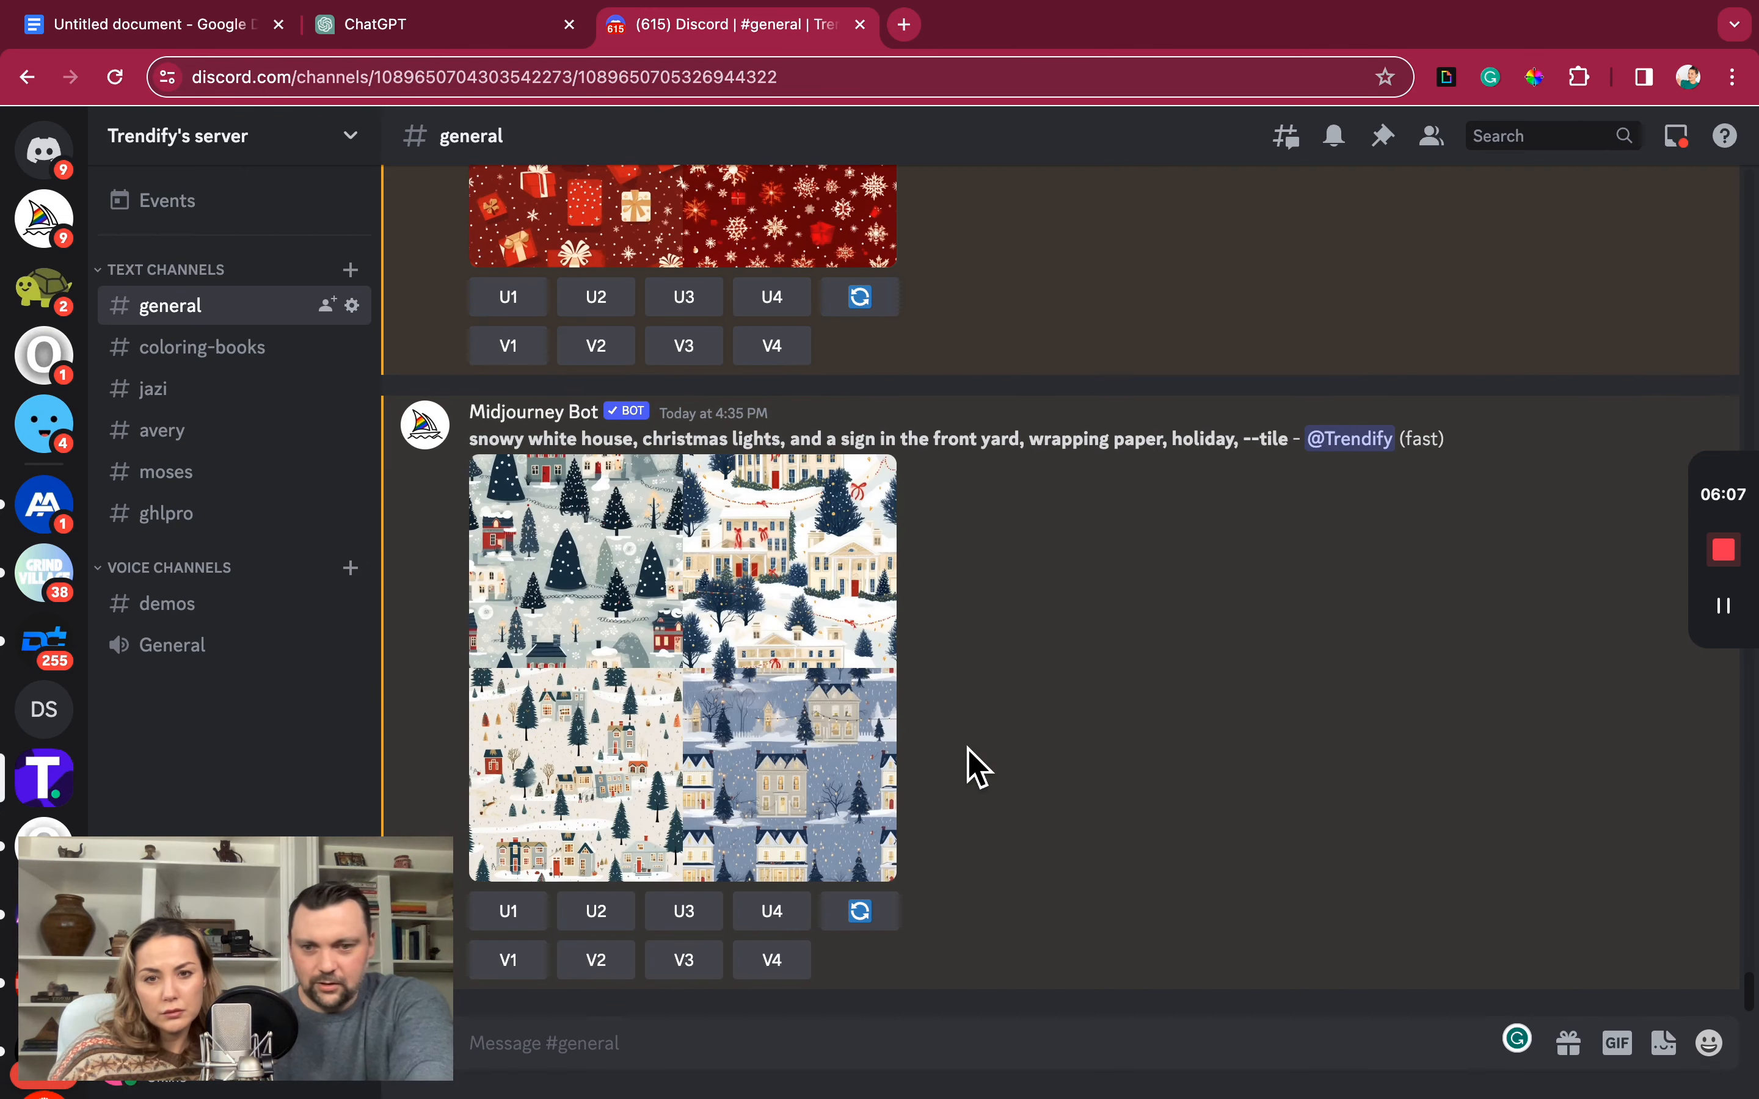
left_click(700, 667)
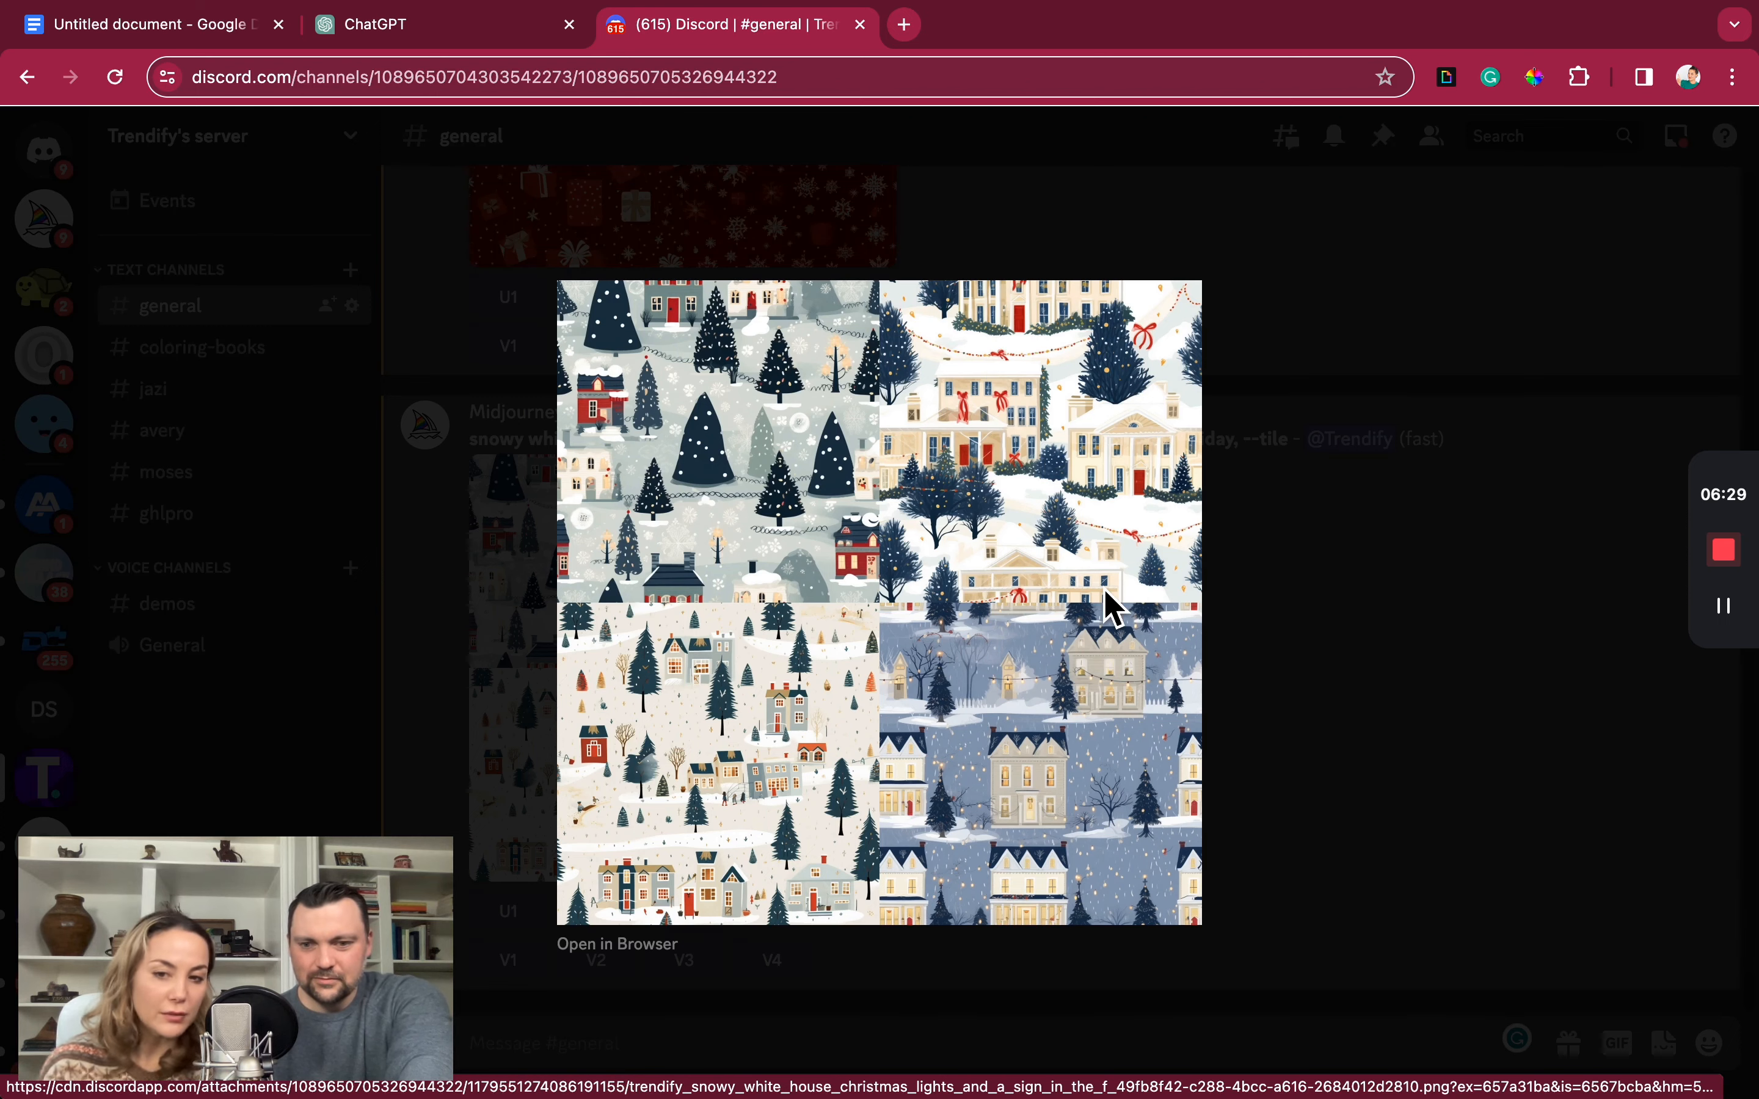
left_click(1319, 585)
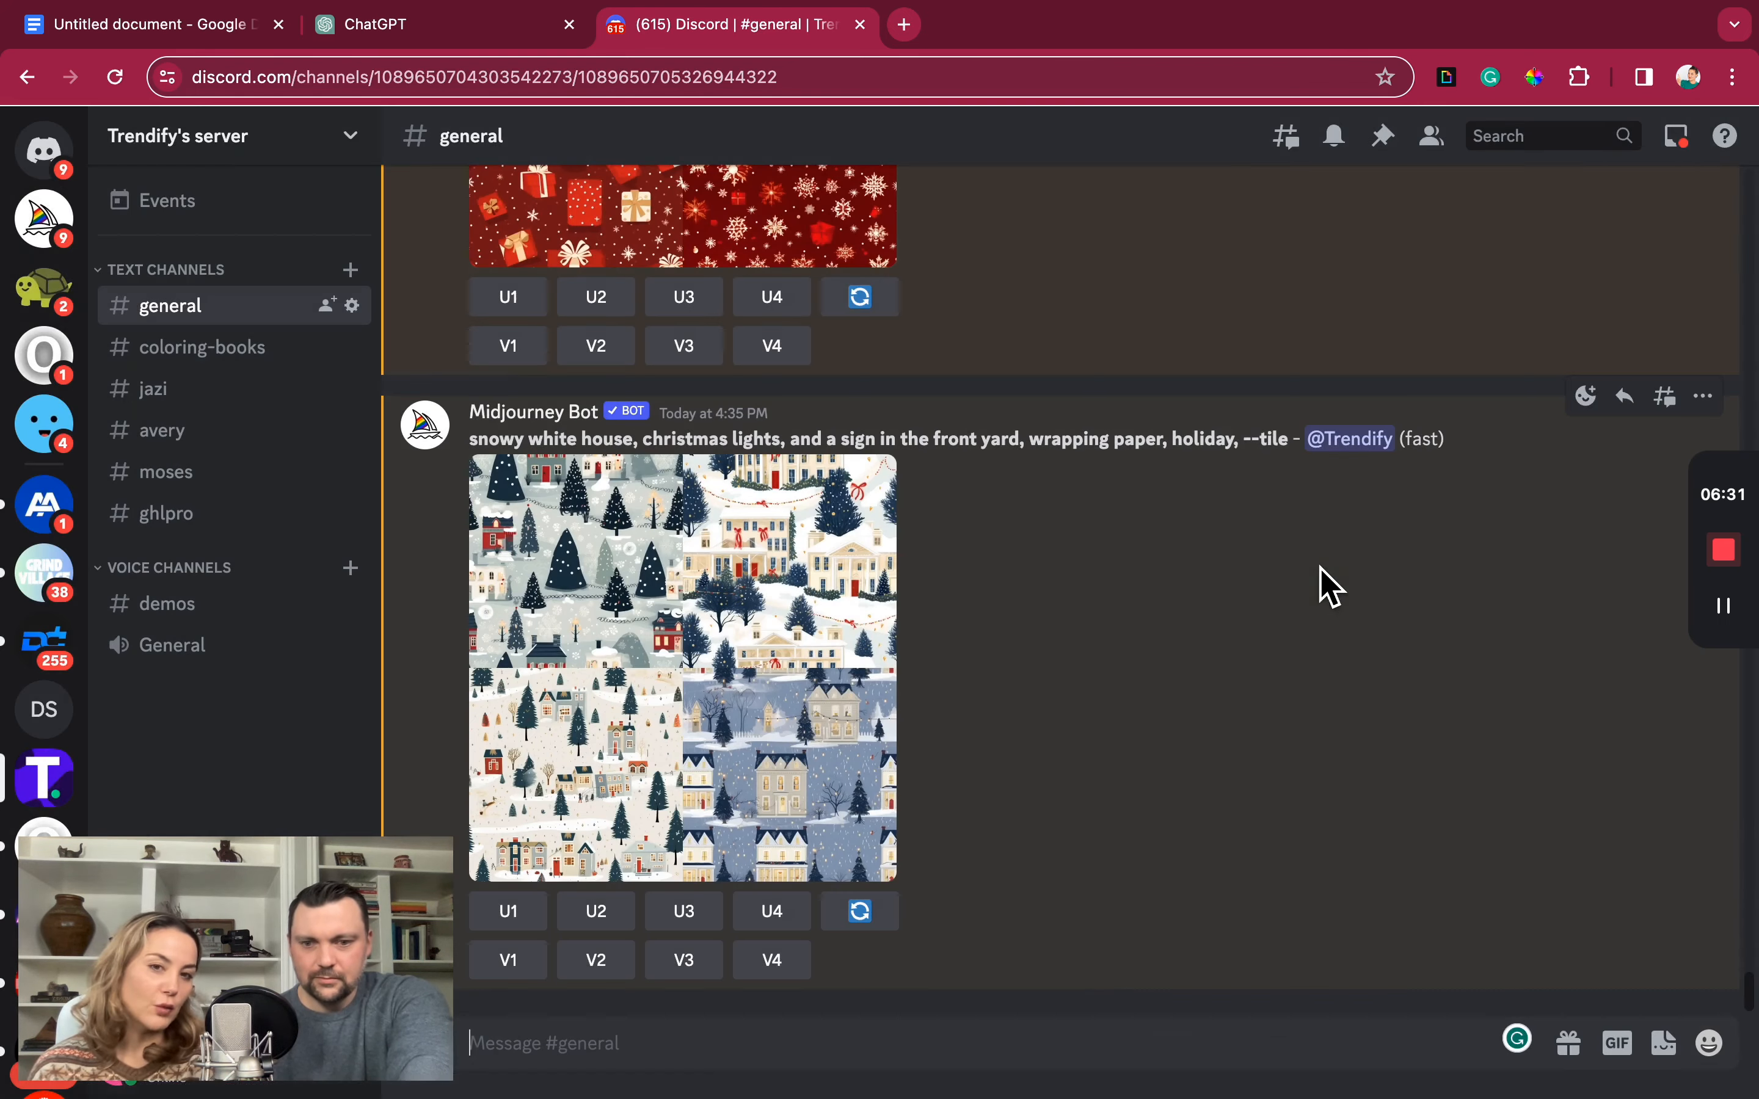
- Start a new /imagine prompt with the text "wrapping paper, christmas colors, red and green"
left_click(696, 1052)
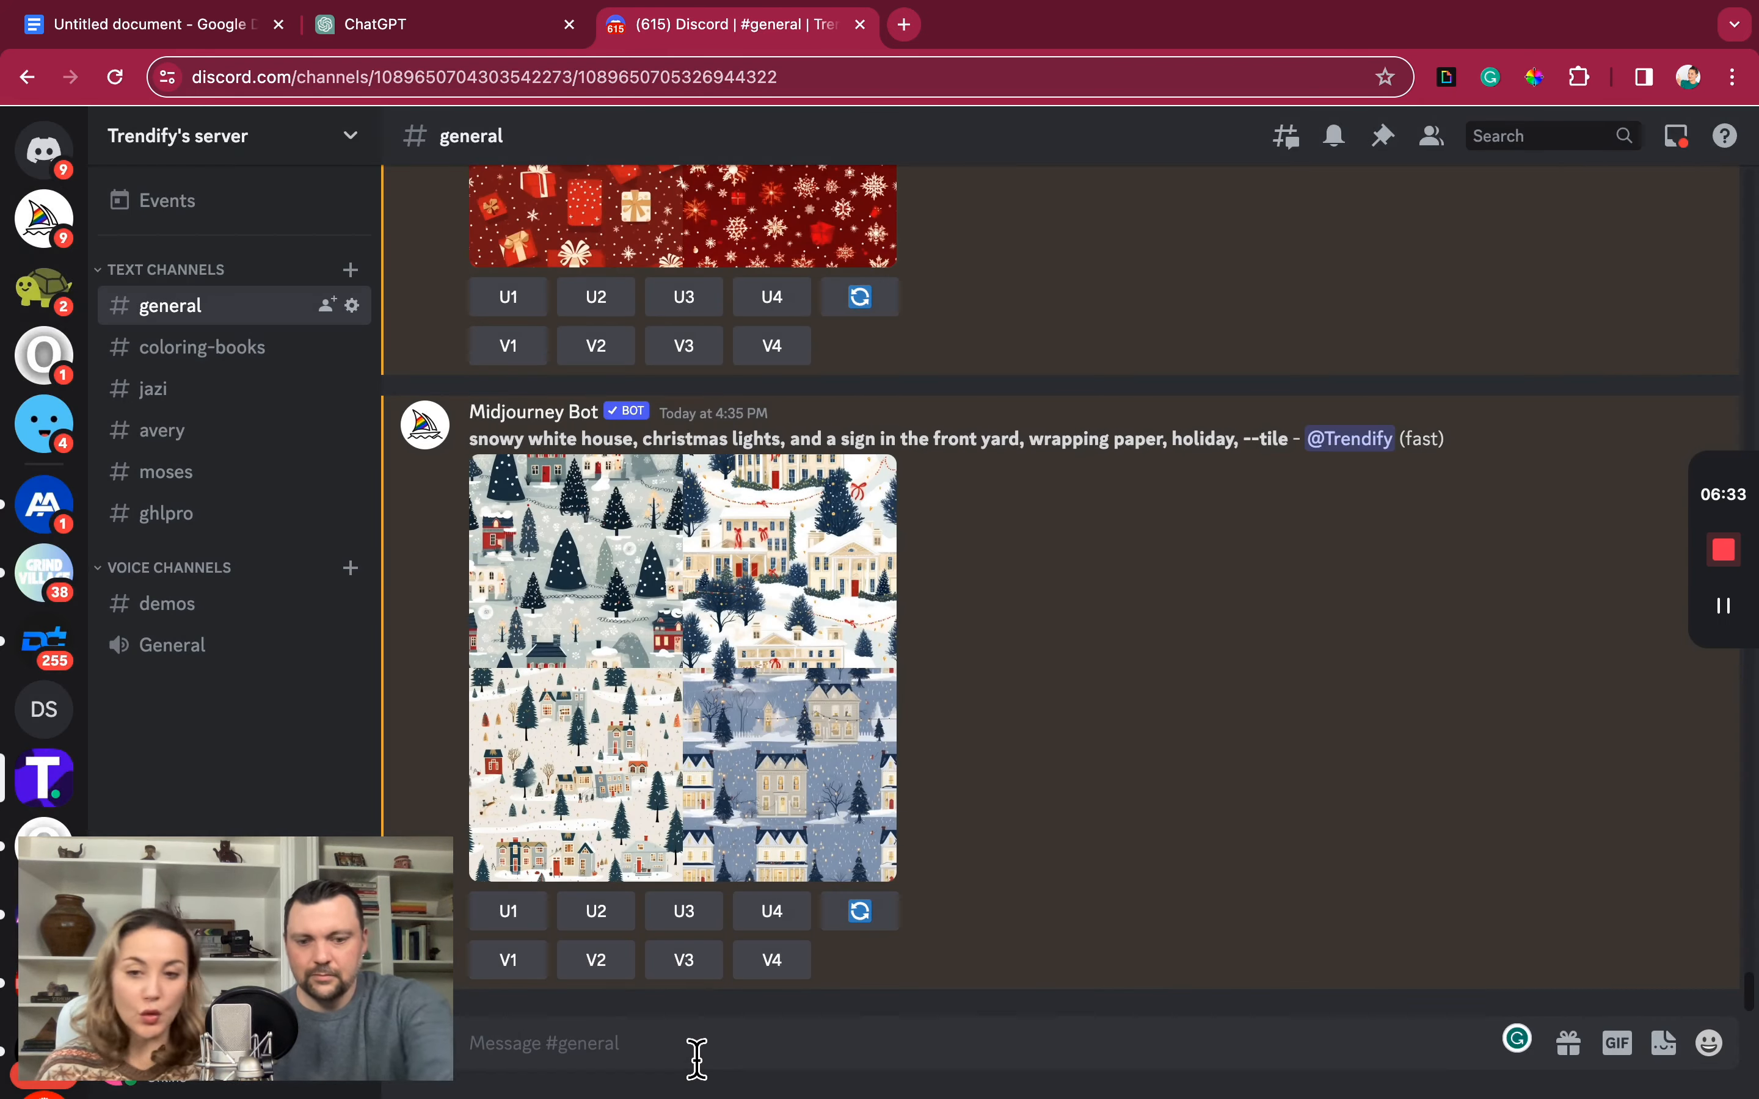
type("/ima")
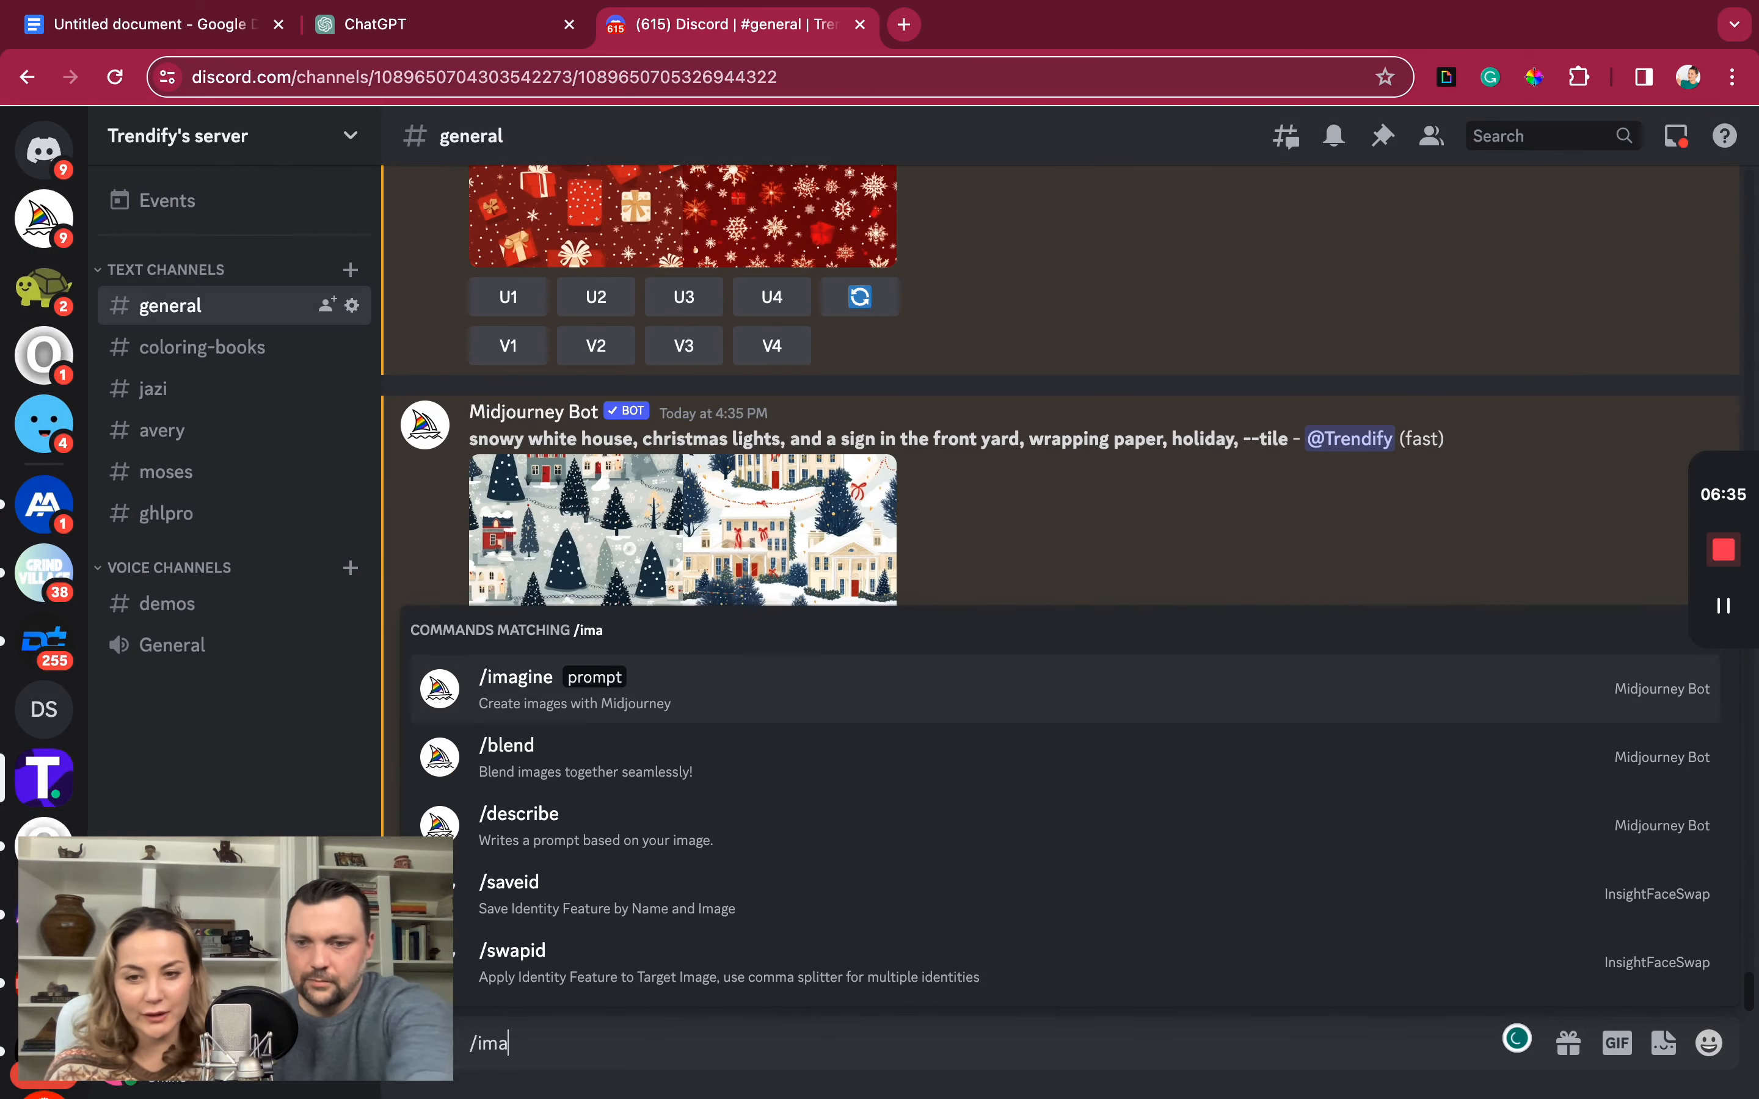
left_click(636, 710)
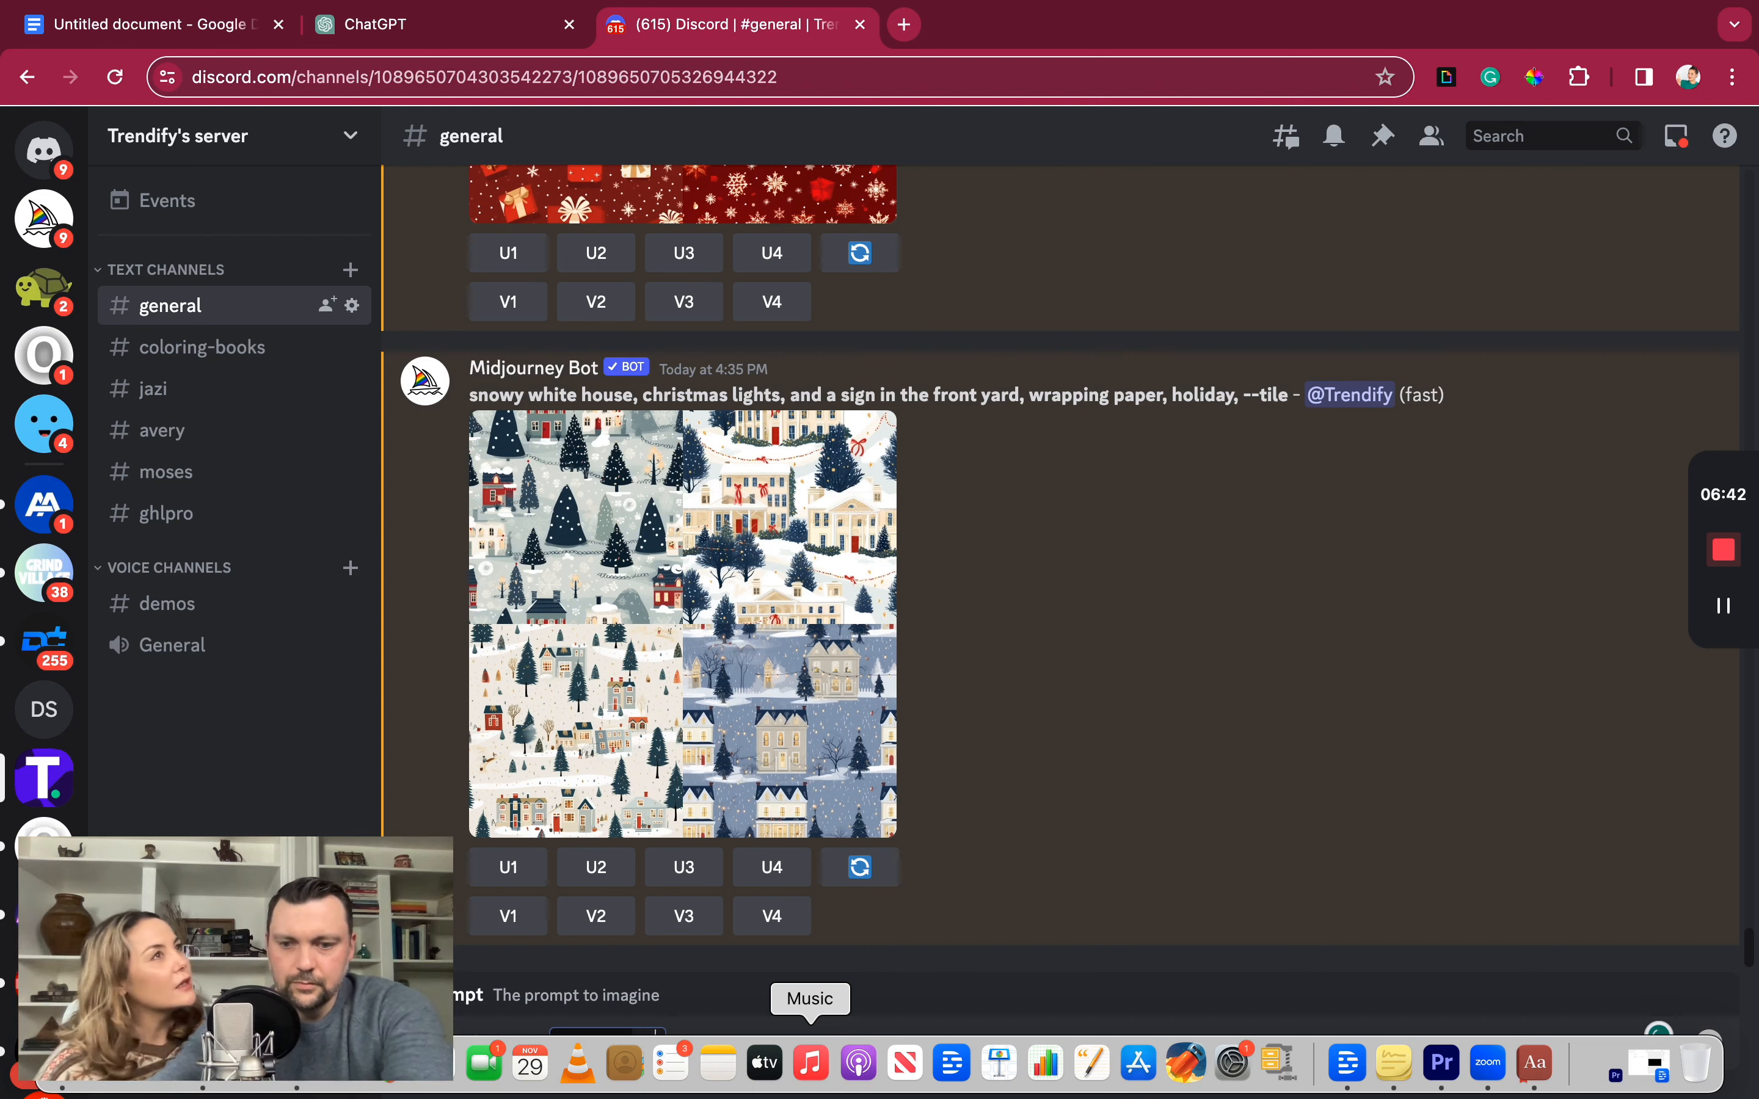
type("wrapping")
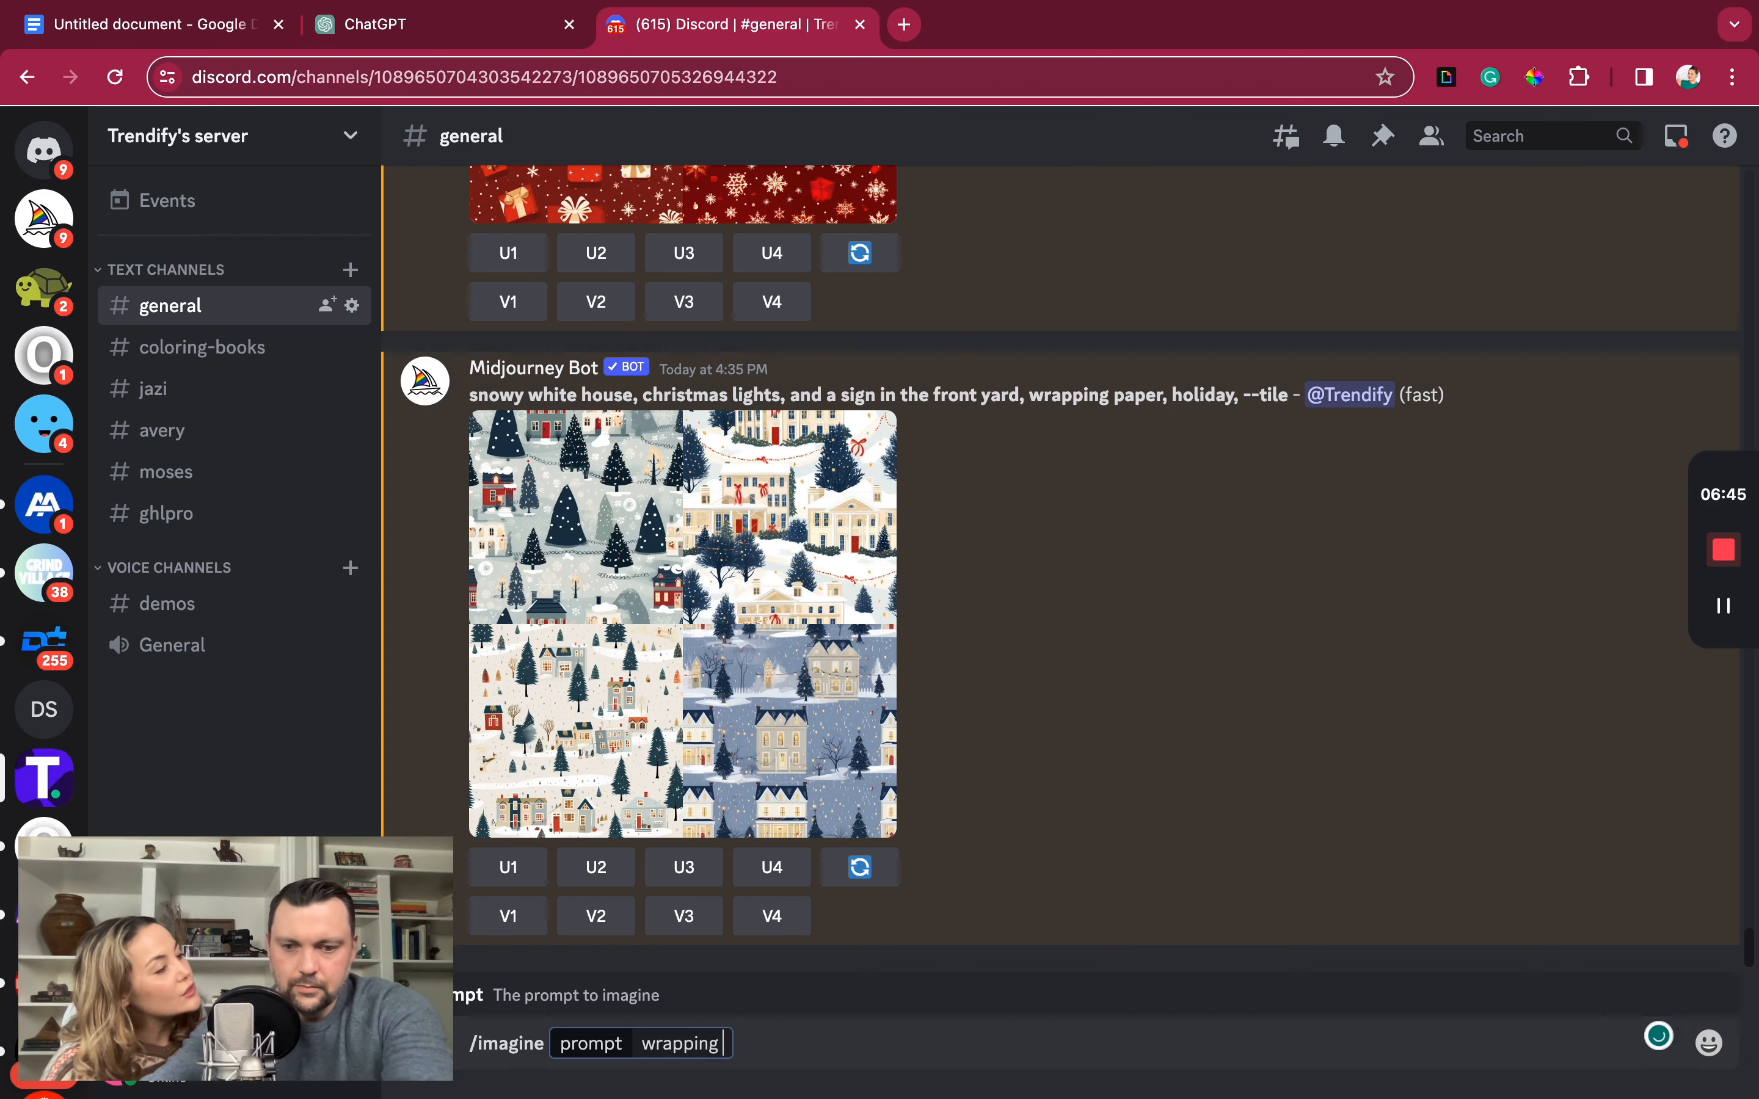
type(" paper, christmas")
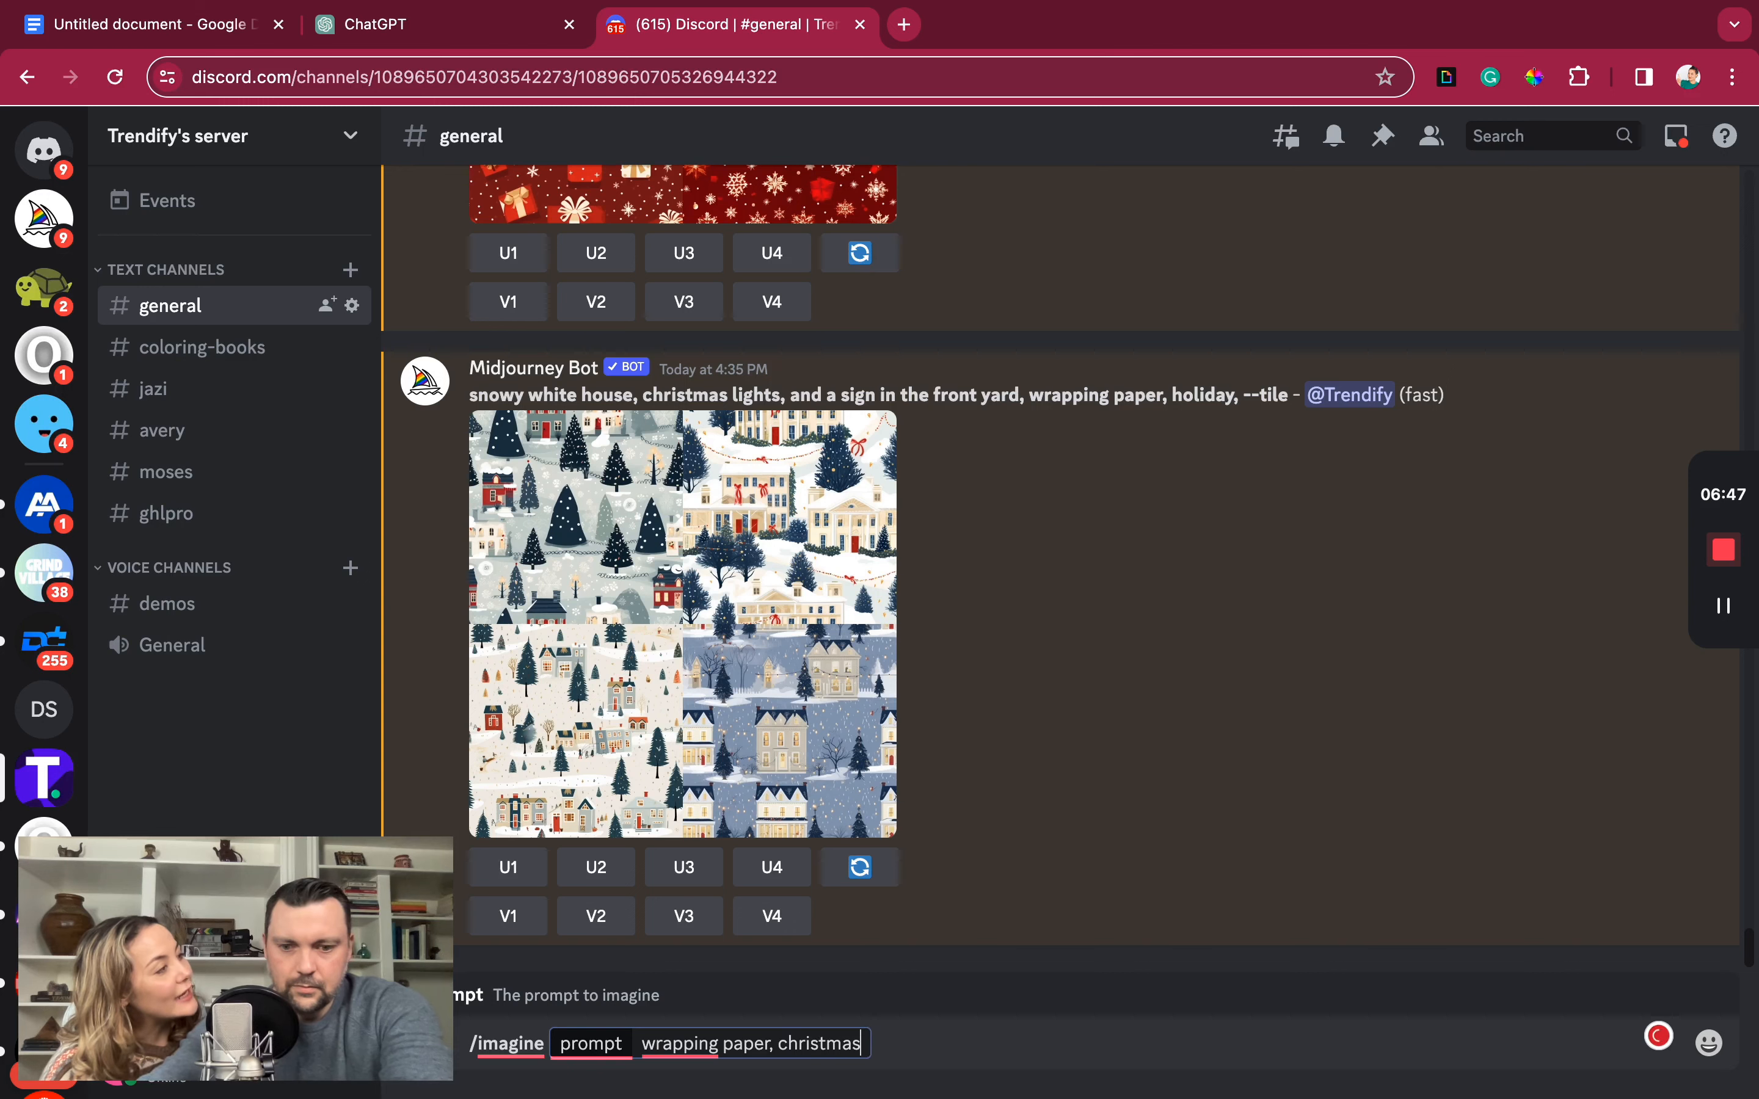
type(" colors, red and gre")
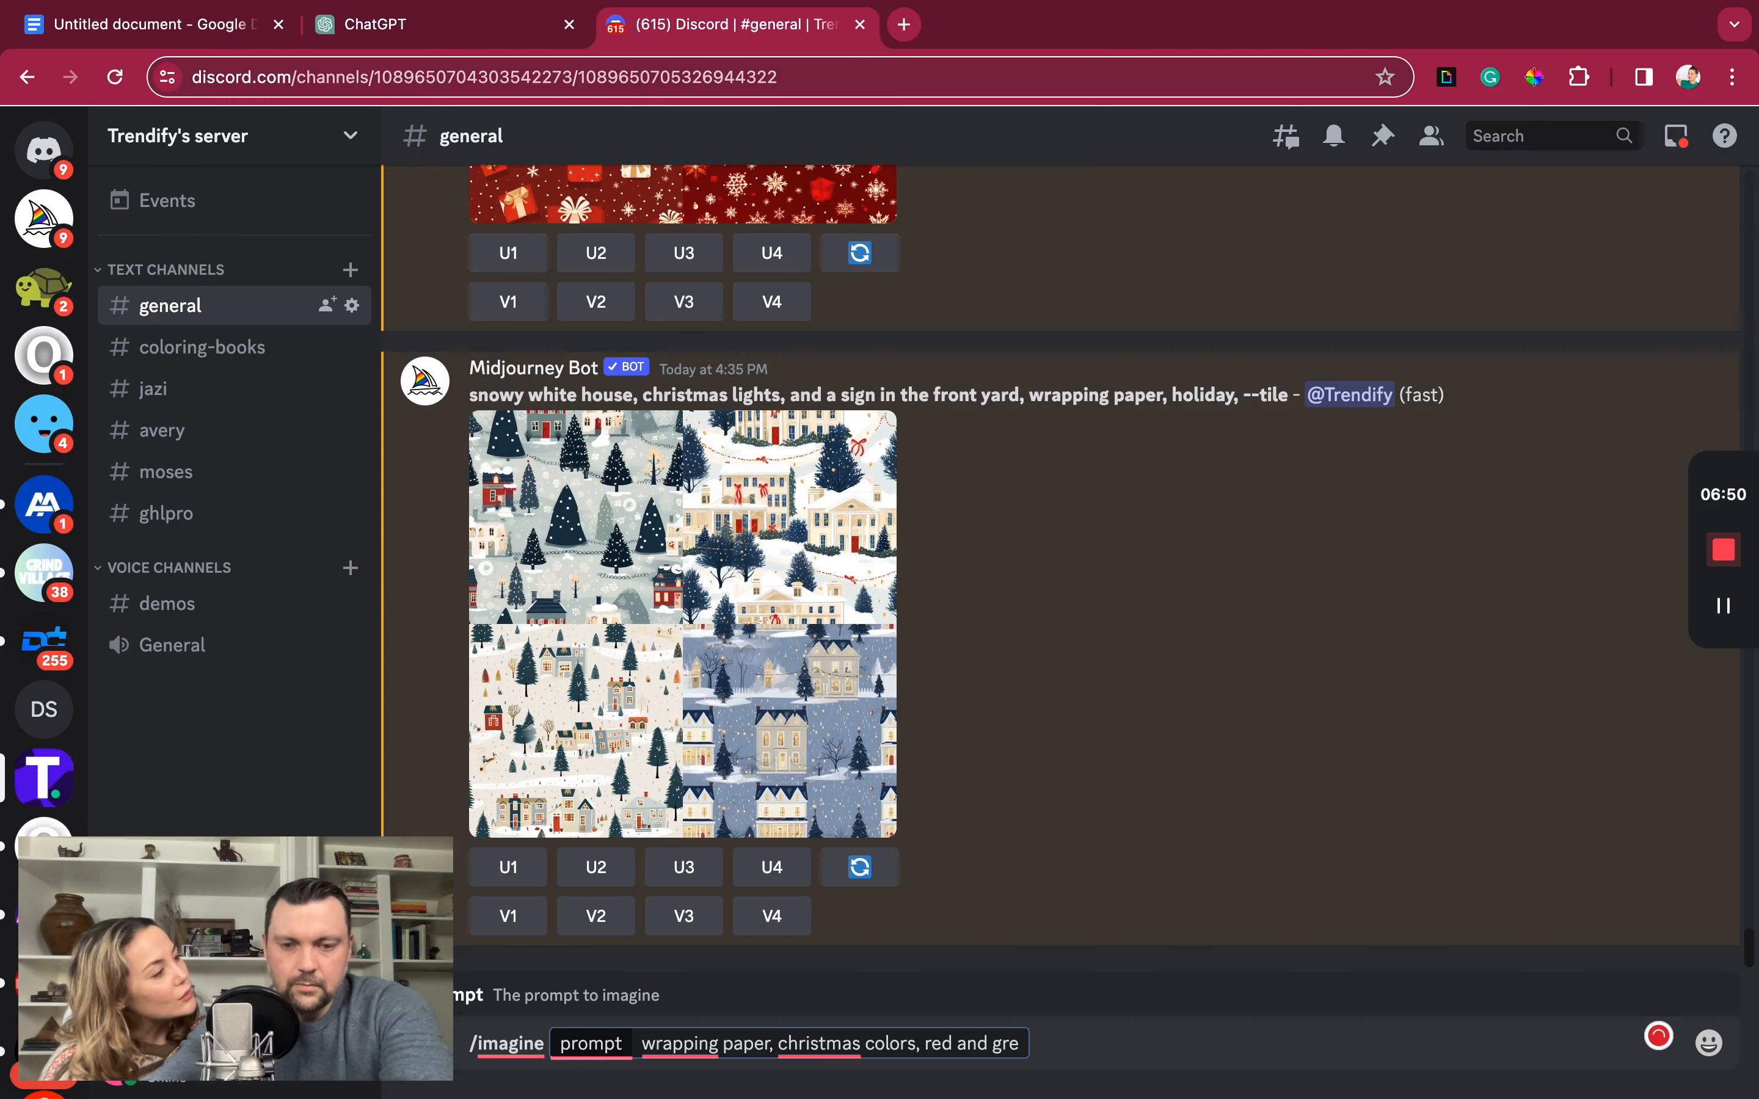
type("en")
- Add "hairstyles, wigs, scissors, hairspray, wrapping paper for a hairstylist, blow dryers, --tile" to the prompt, submit it and view the enlarged images
type(", hairstyles, wigs, scis")
type("sors,")
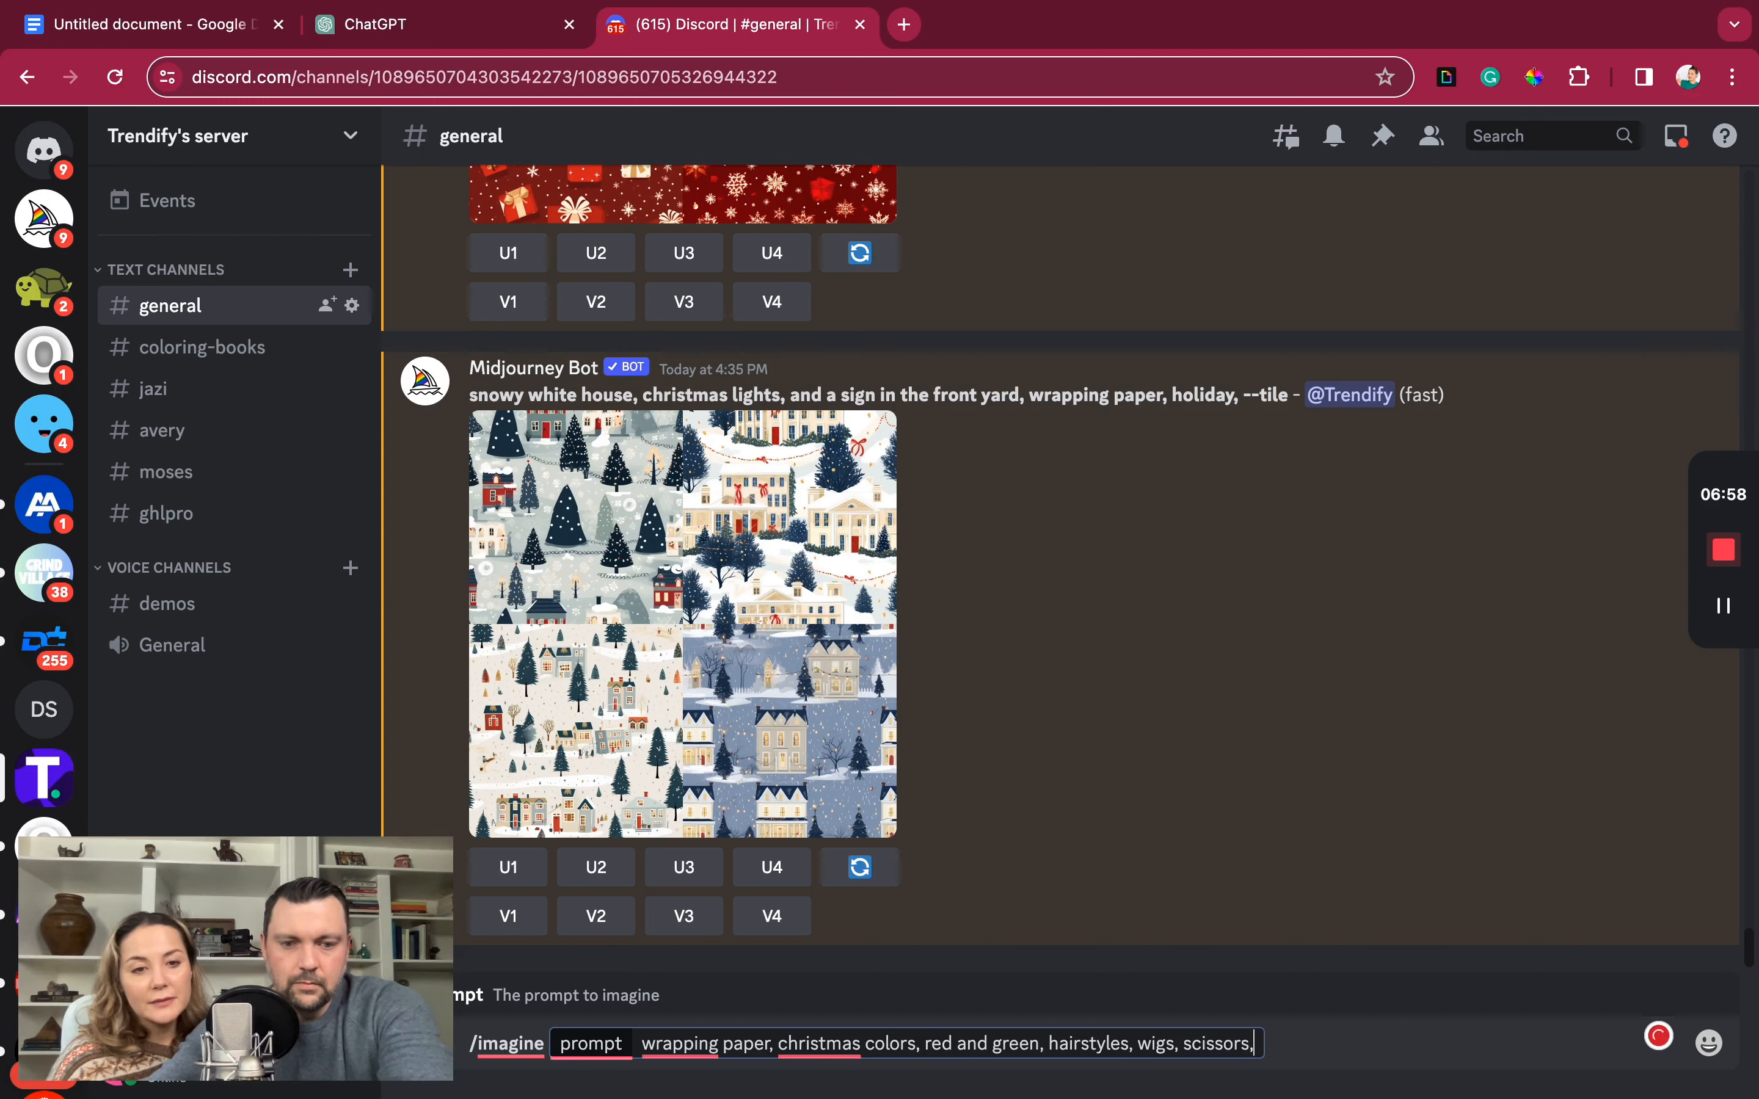
type("hairspray, wrapping paper for a")
type("hairstylist, blow dryers,")
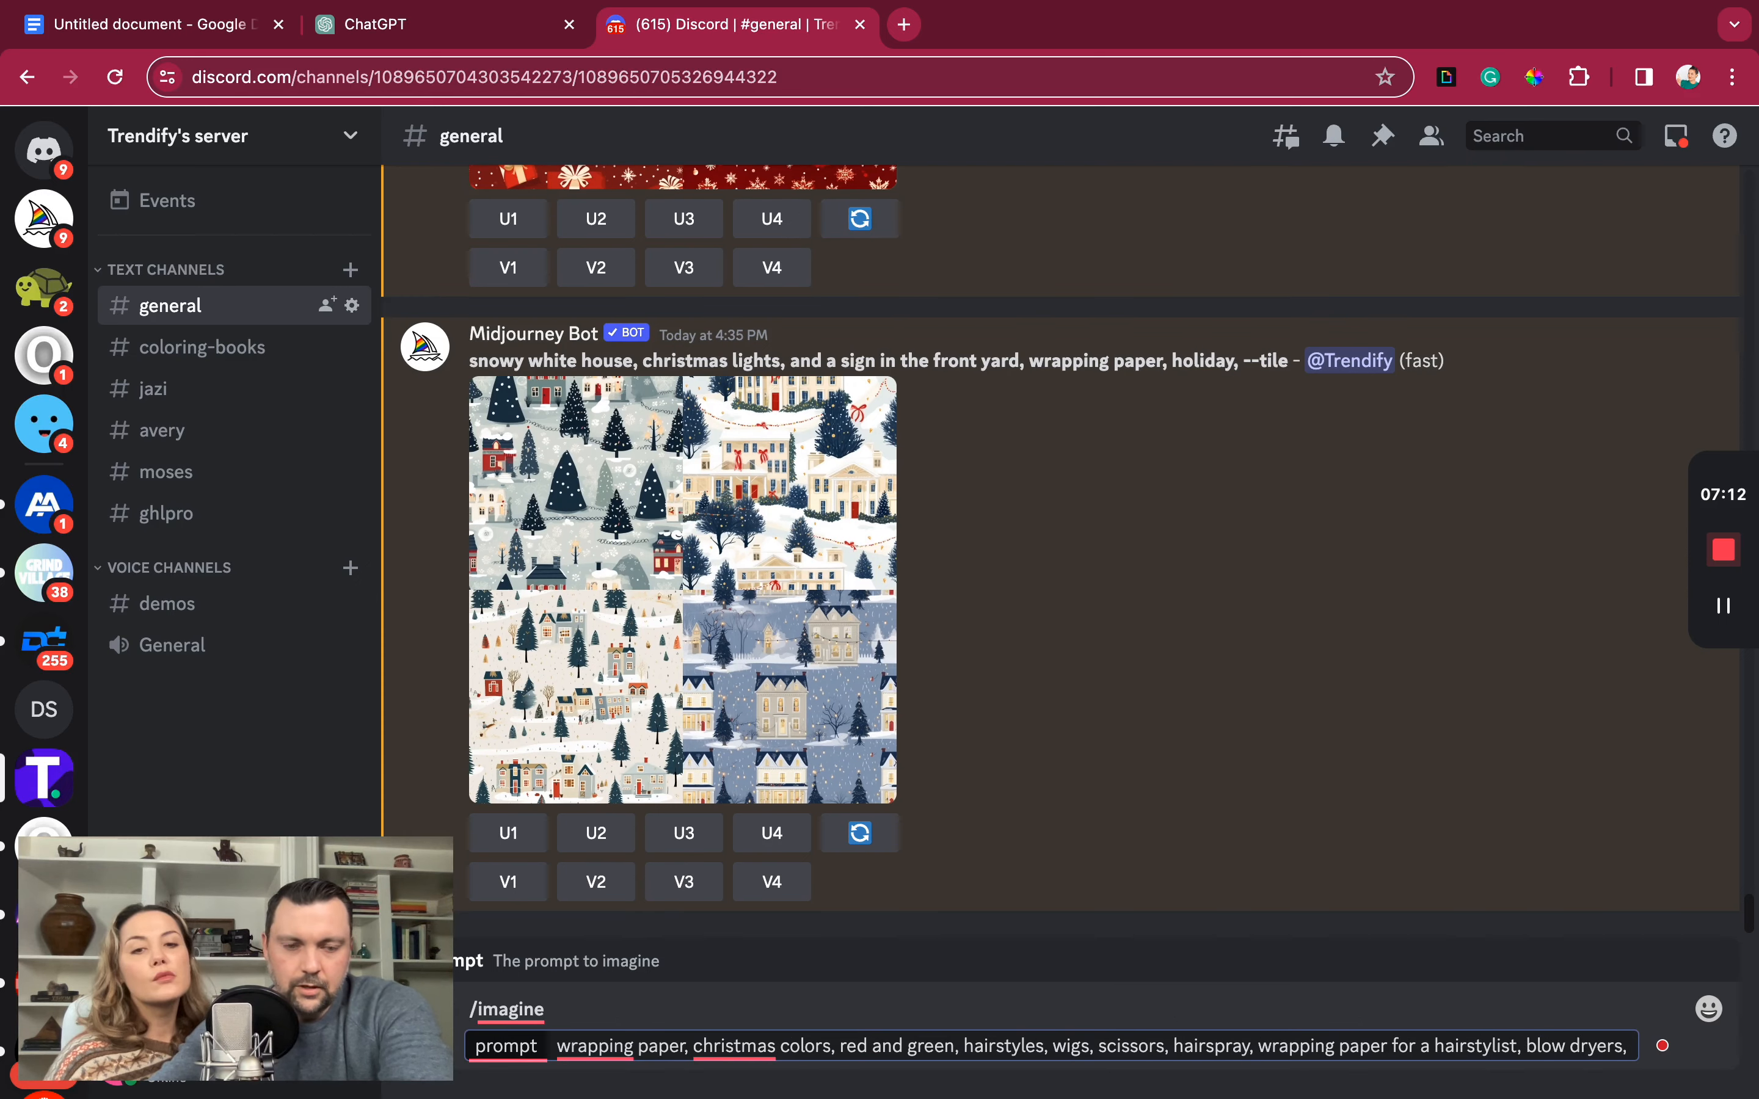
type("--tile")
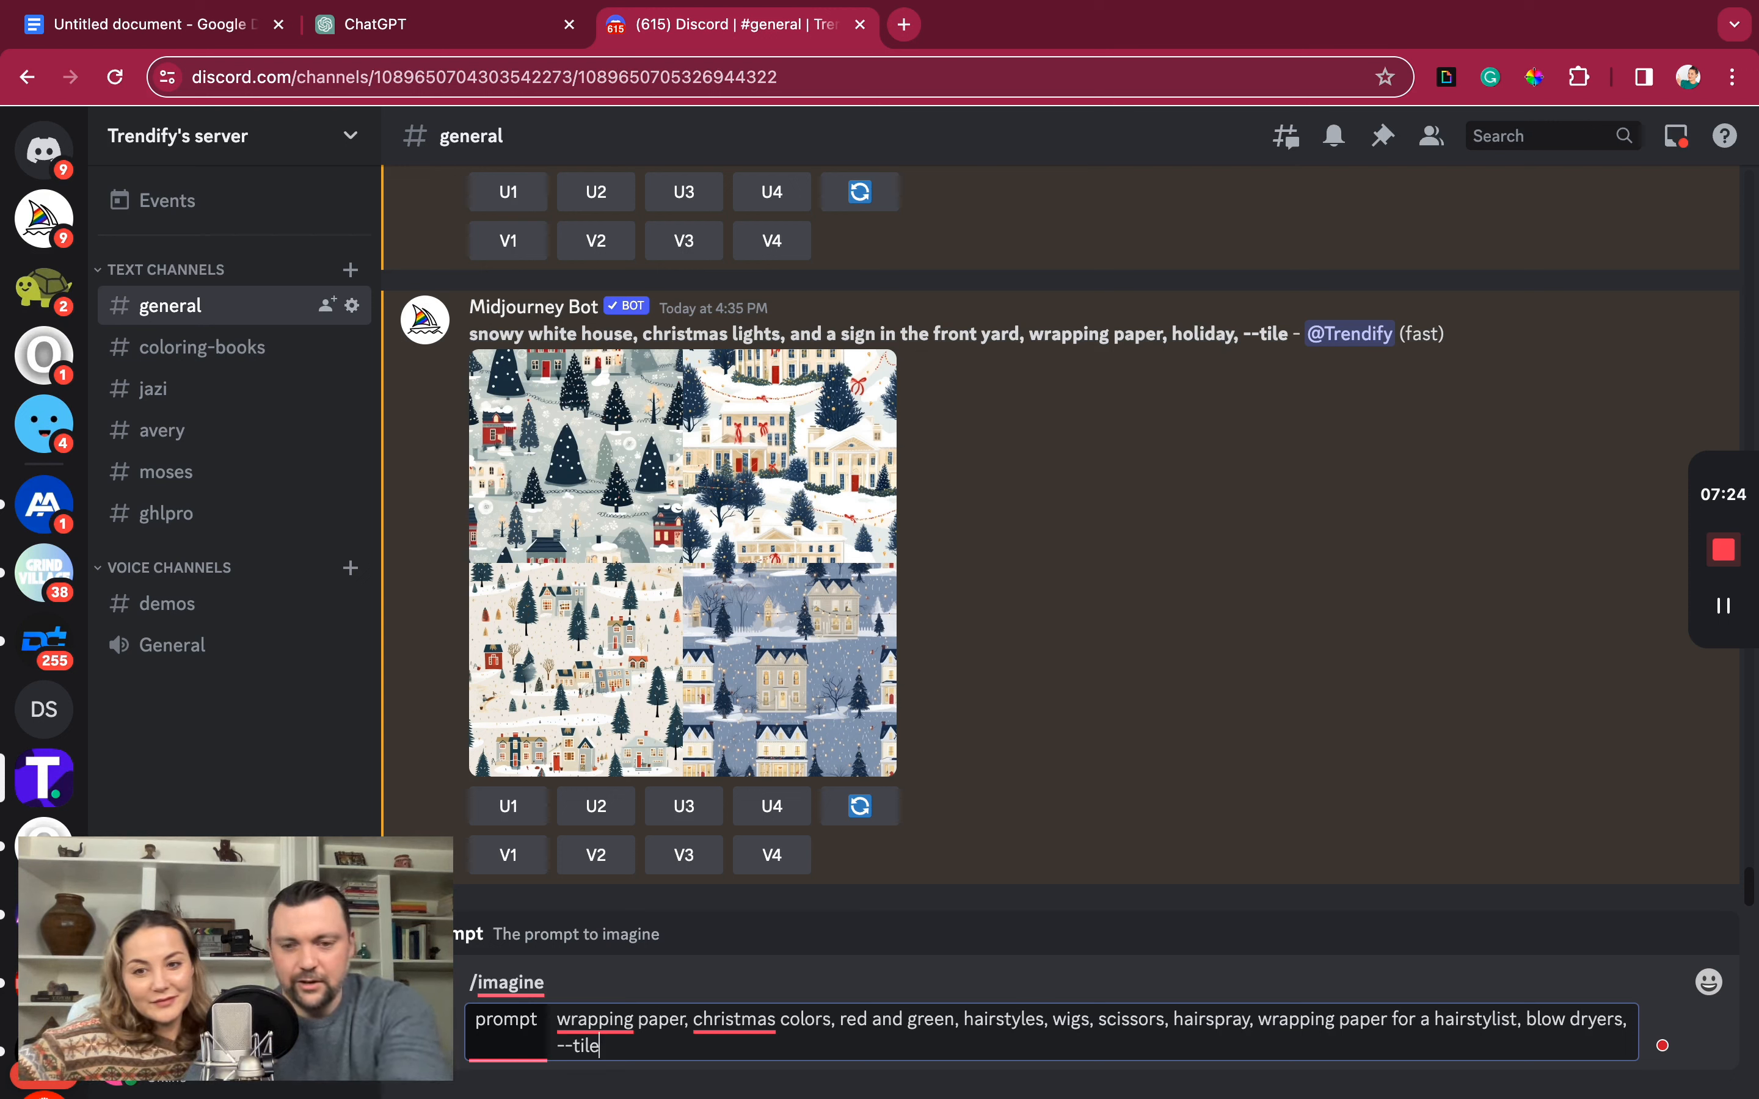
key("Return")
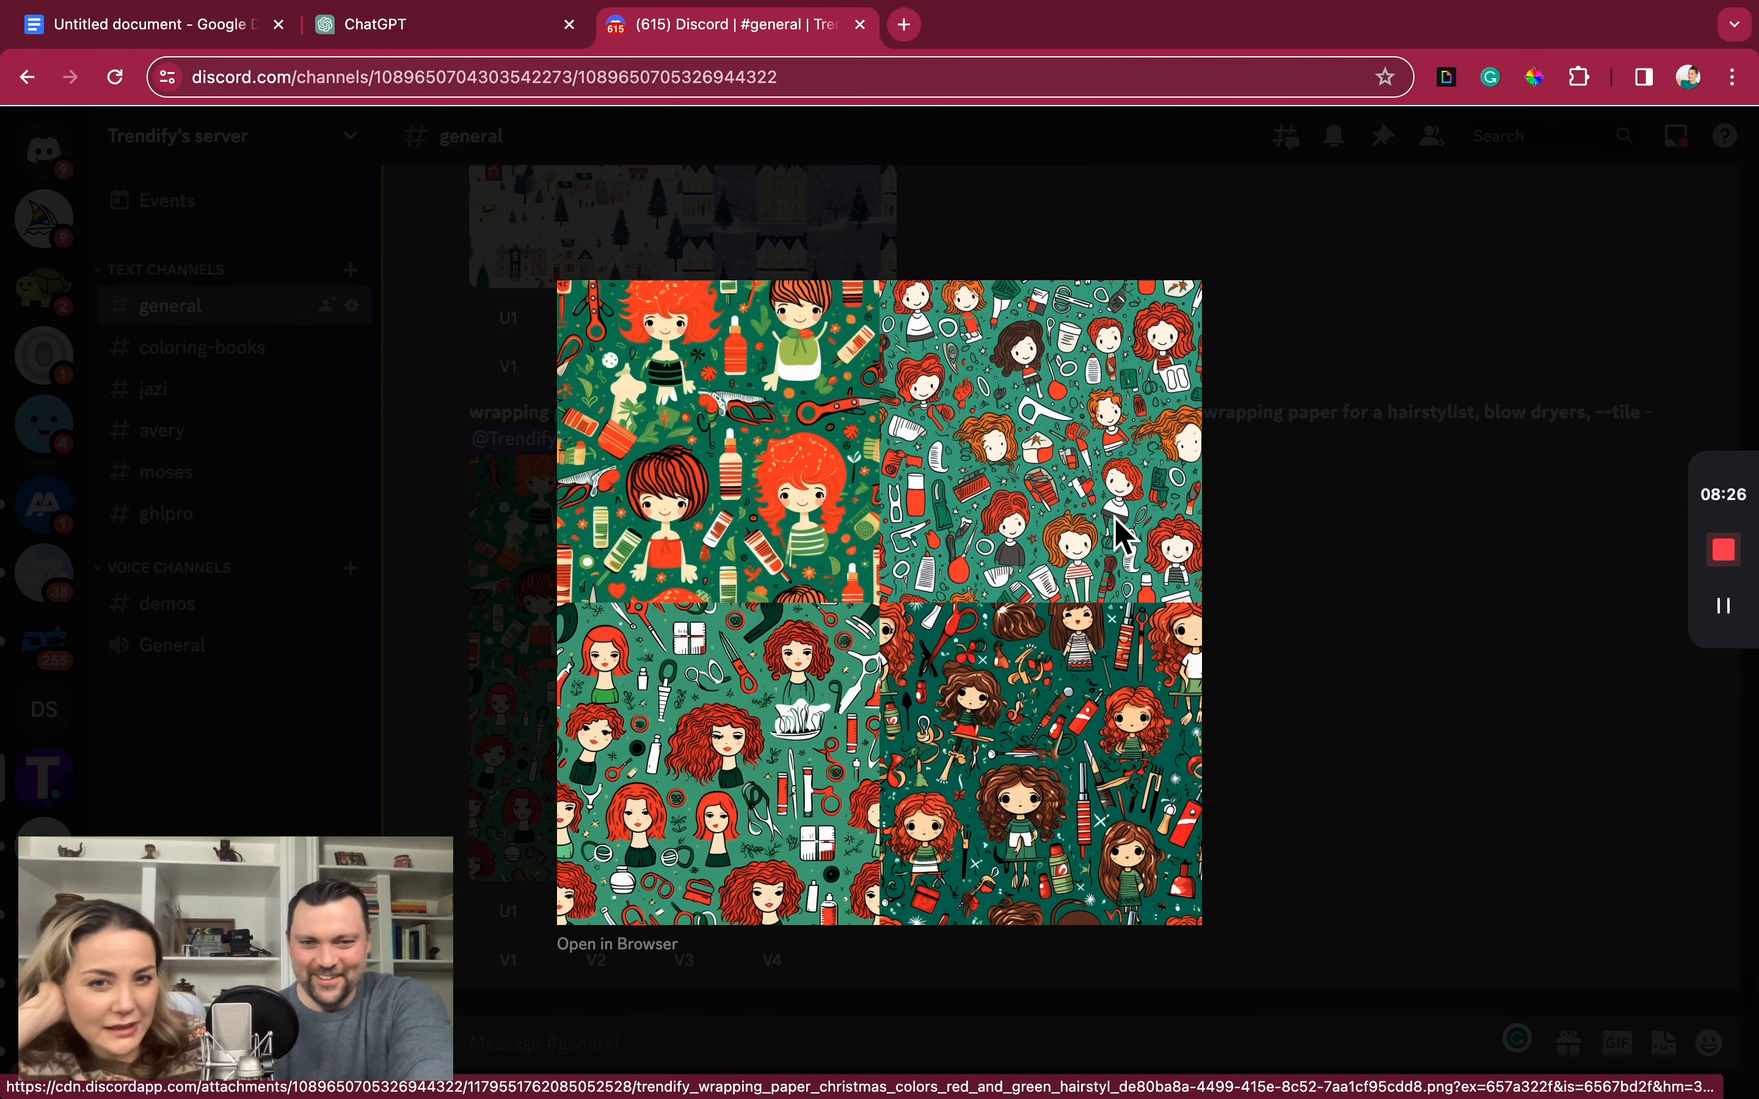
left_click(1256, 659)
- Reroll the hairstylist grid with the prompt shortened to "wrapping paper, christmas colors, red and green, scissors, --tile"
left_click(865, 916)
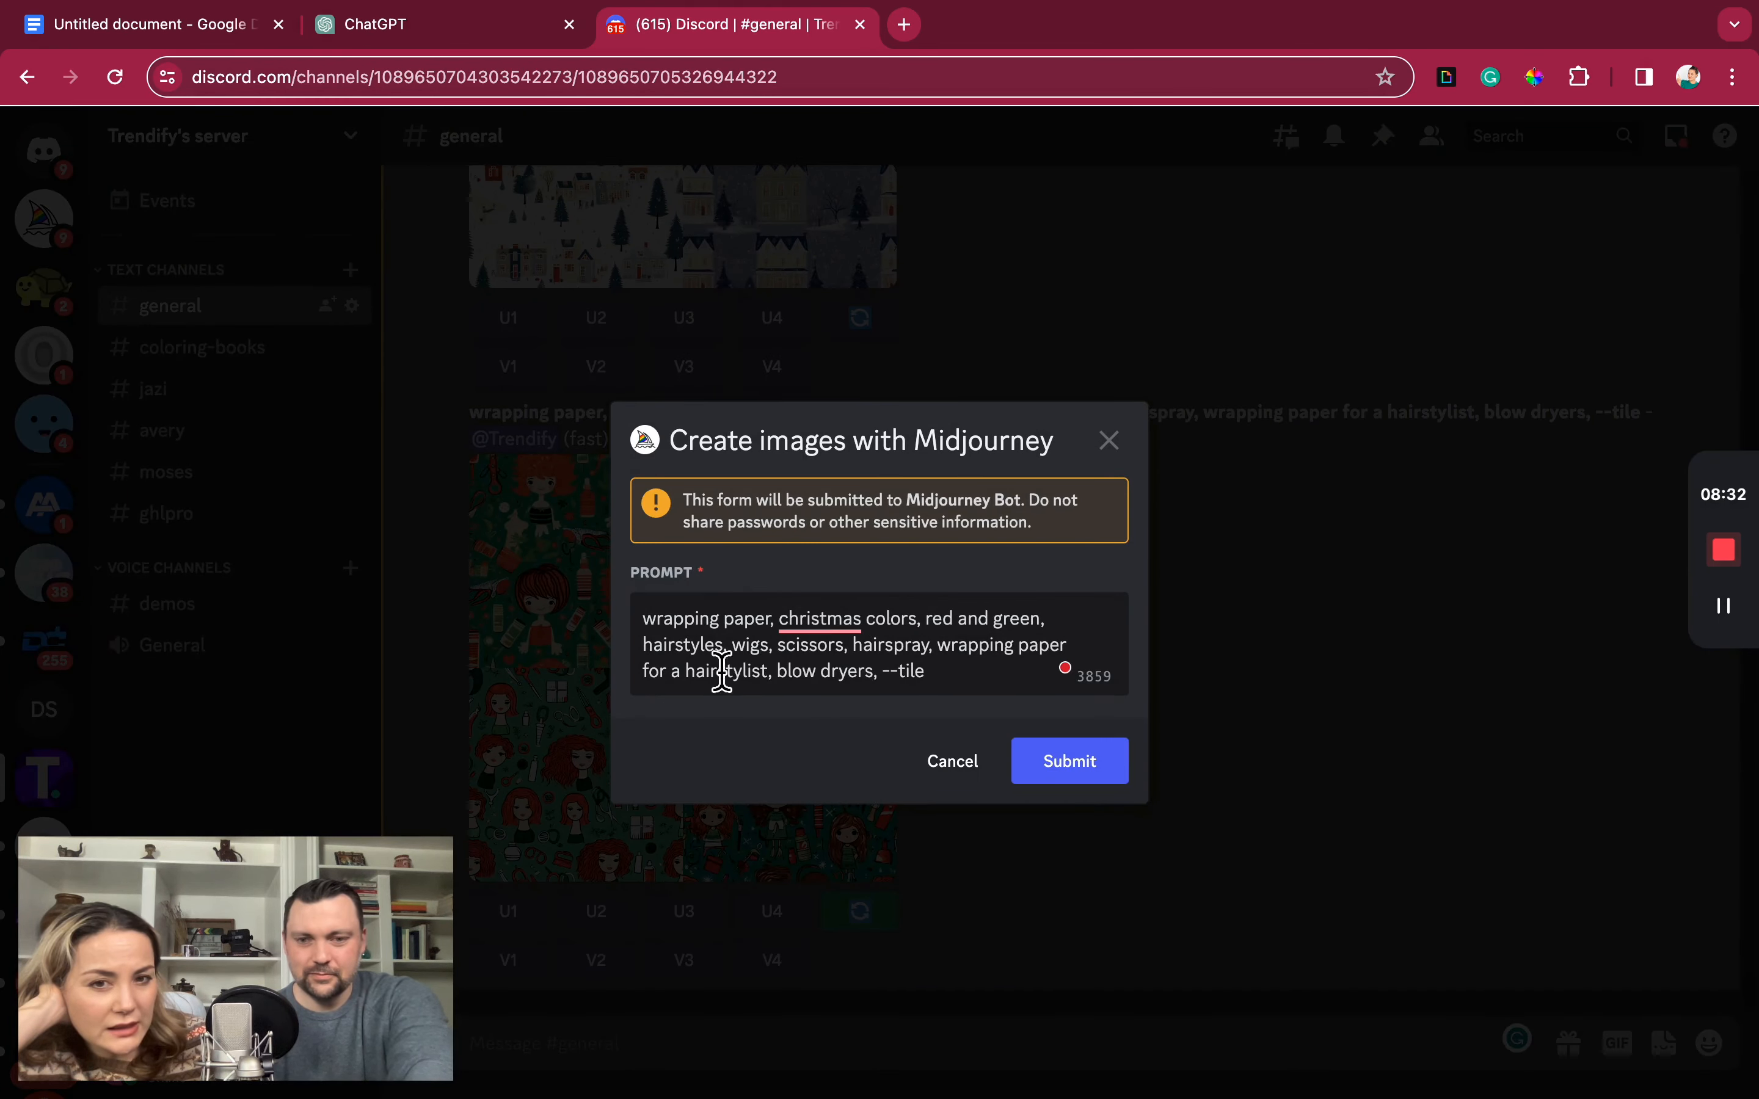
left_click_drag(864, 670, 643, 646)
type("scissor")
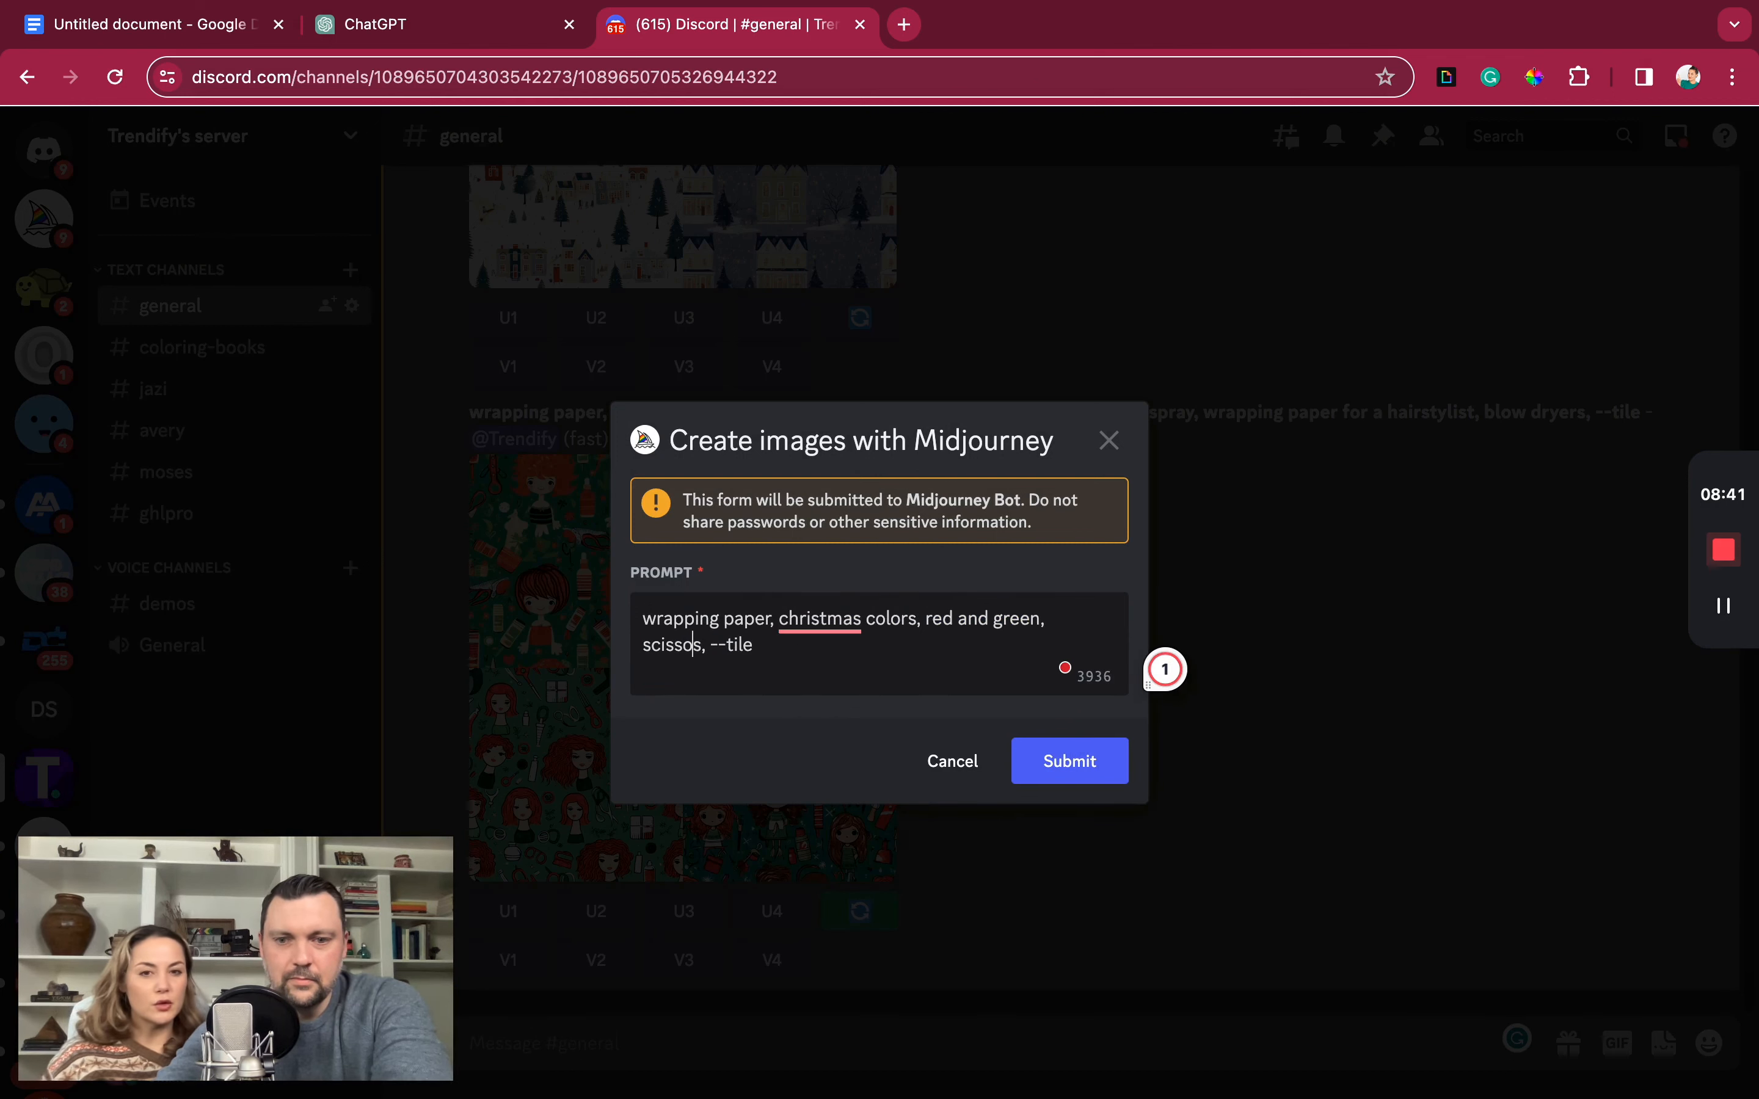
left_click(1069, 760)
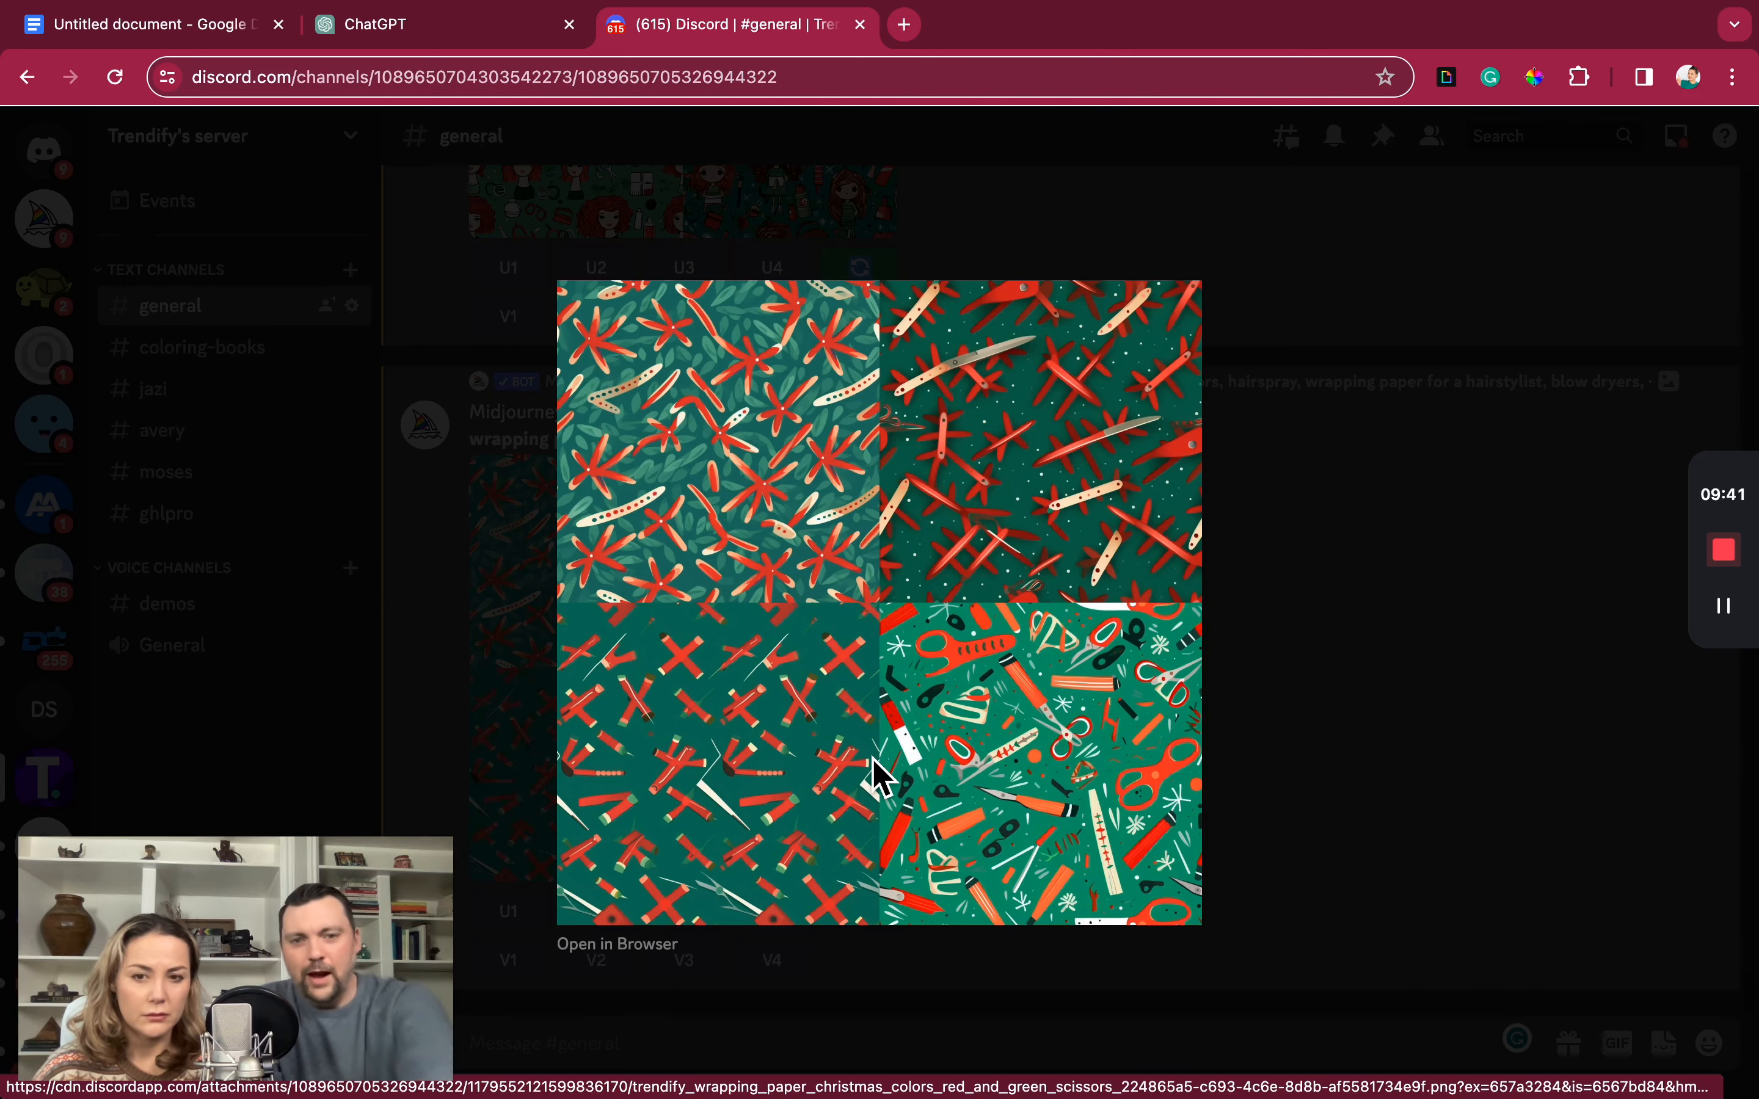
- View the earlier "Christmas wrapping paper --tile" image grid enlarged, and return to the latest scissors grid
left_click(1239, 622)
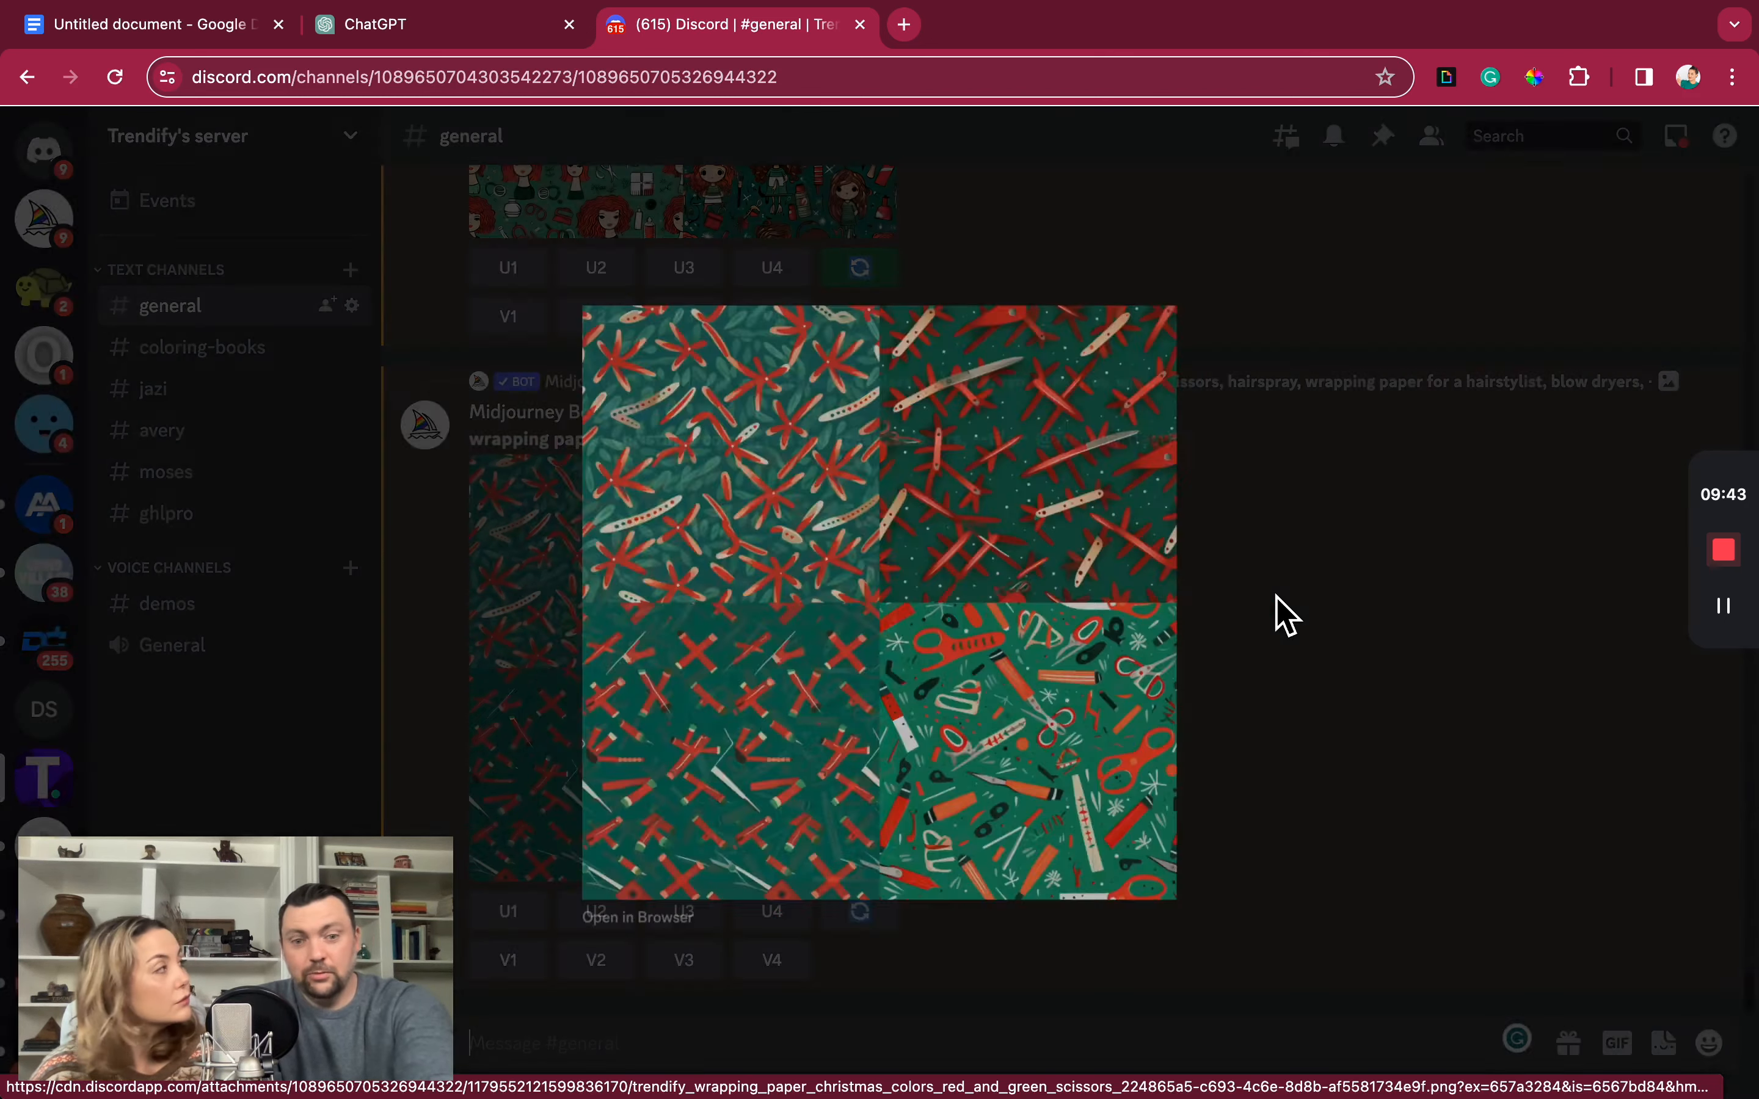
scroll(842, 641, "up", 20)
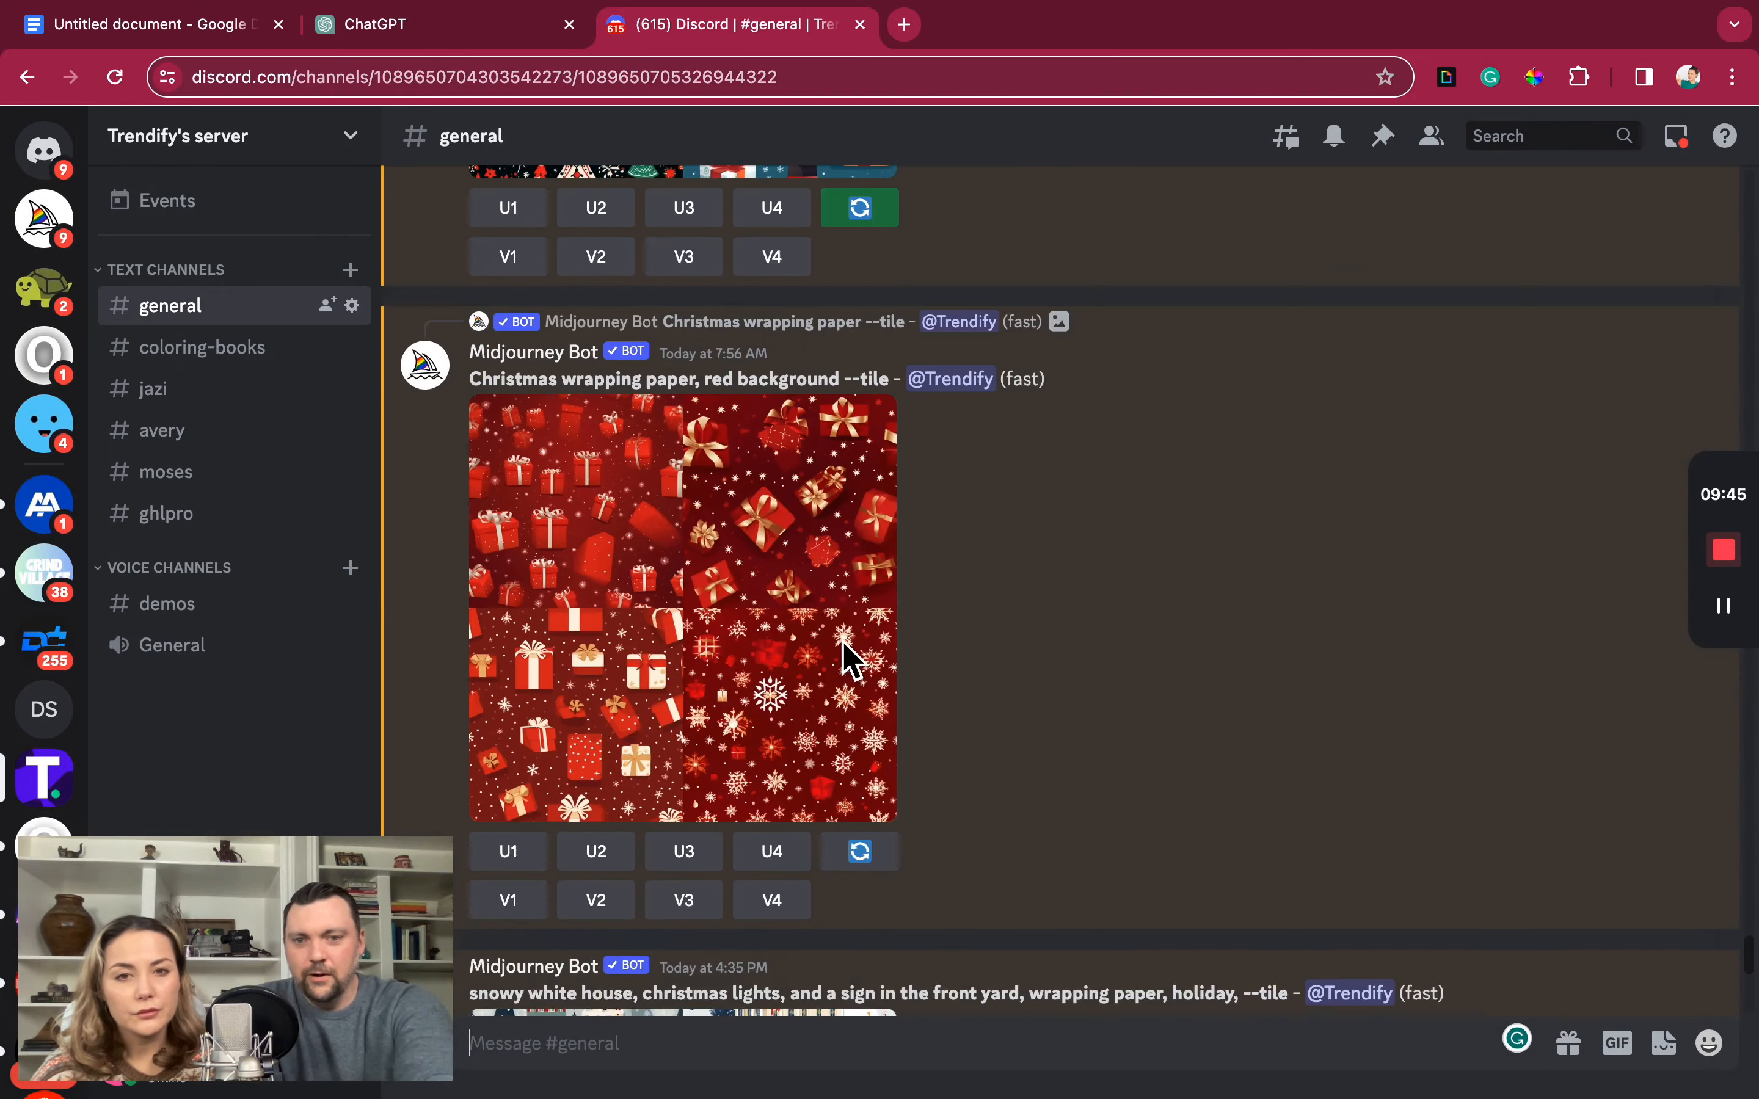
scroll(843, 641, "up", 8)
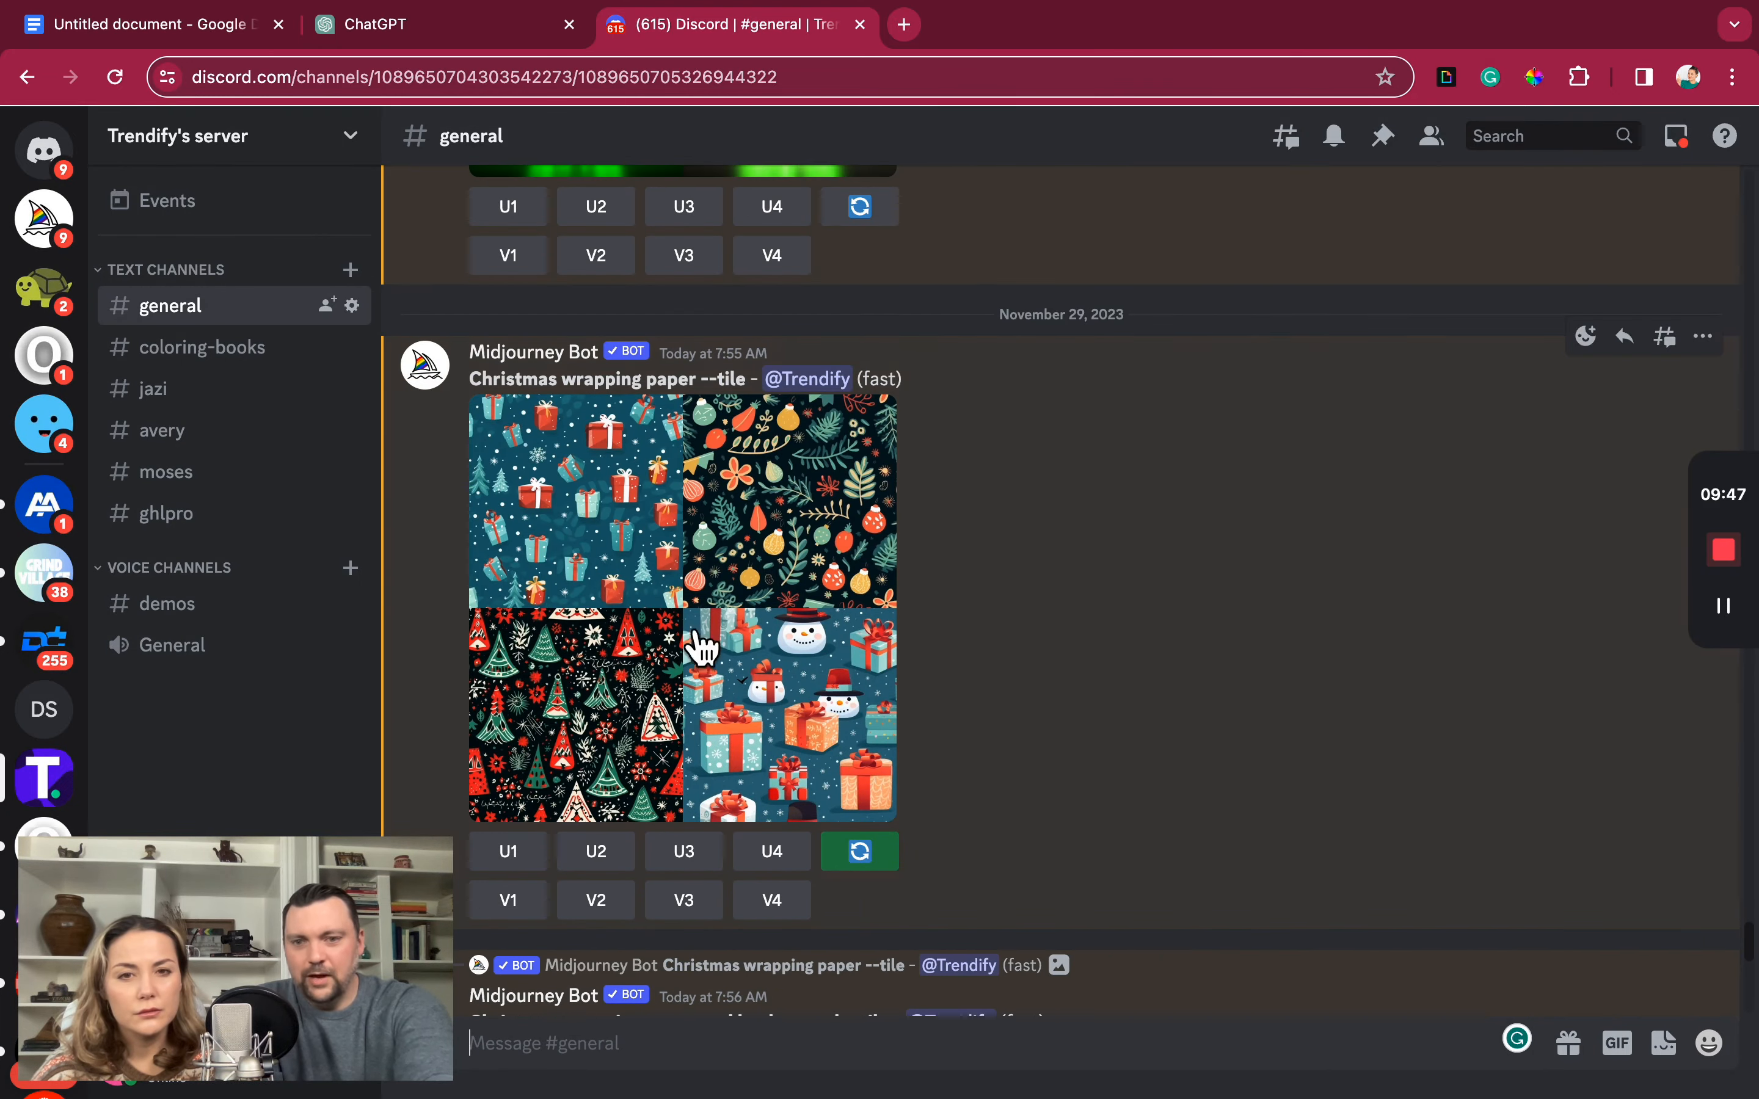
left_click(692, 638)
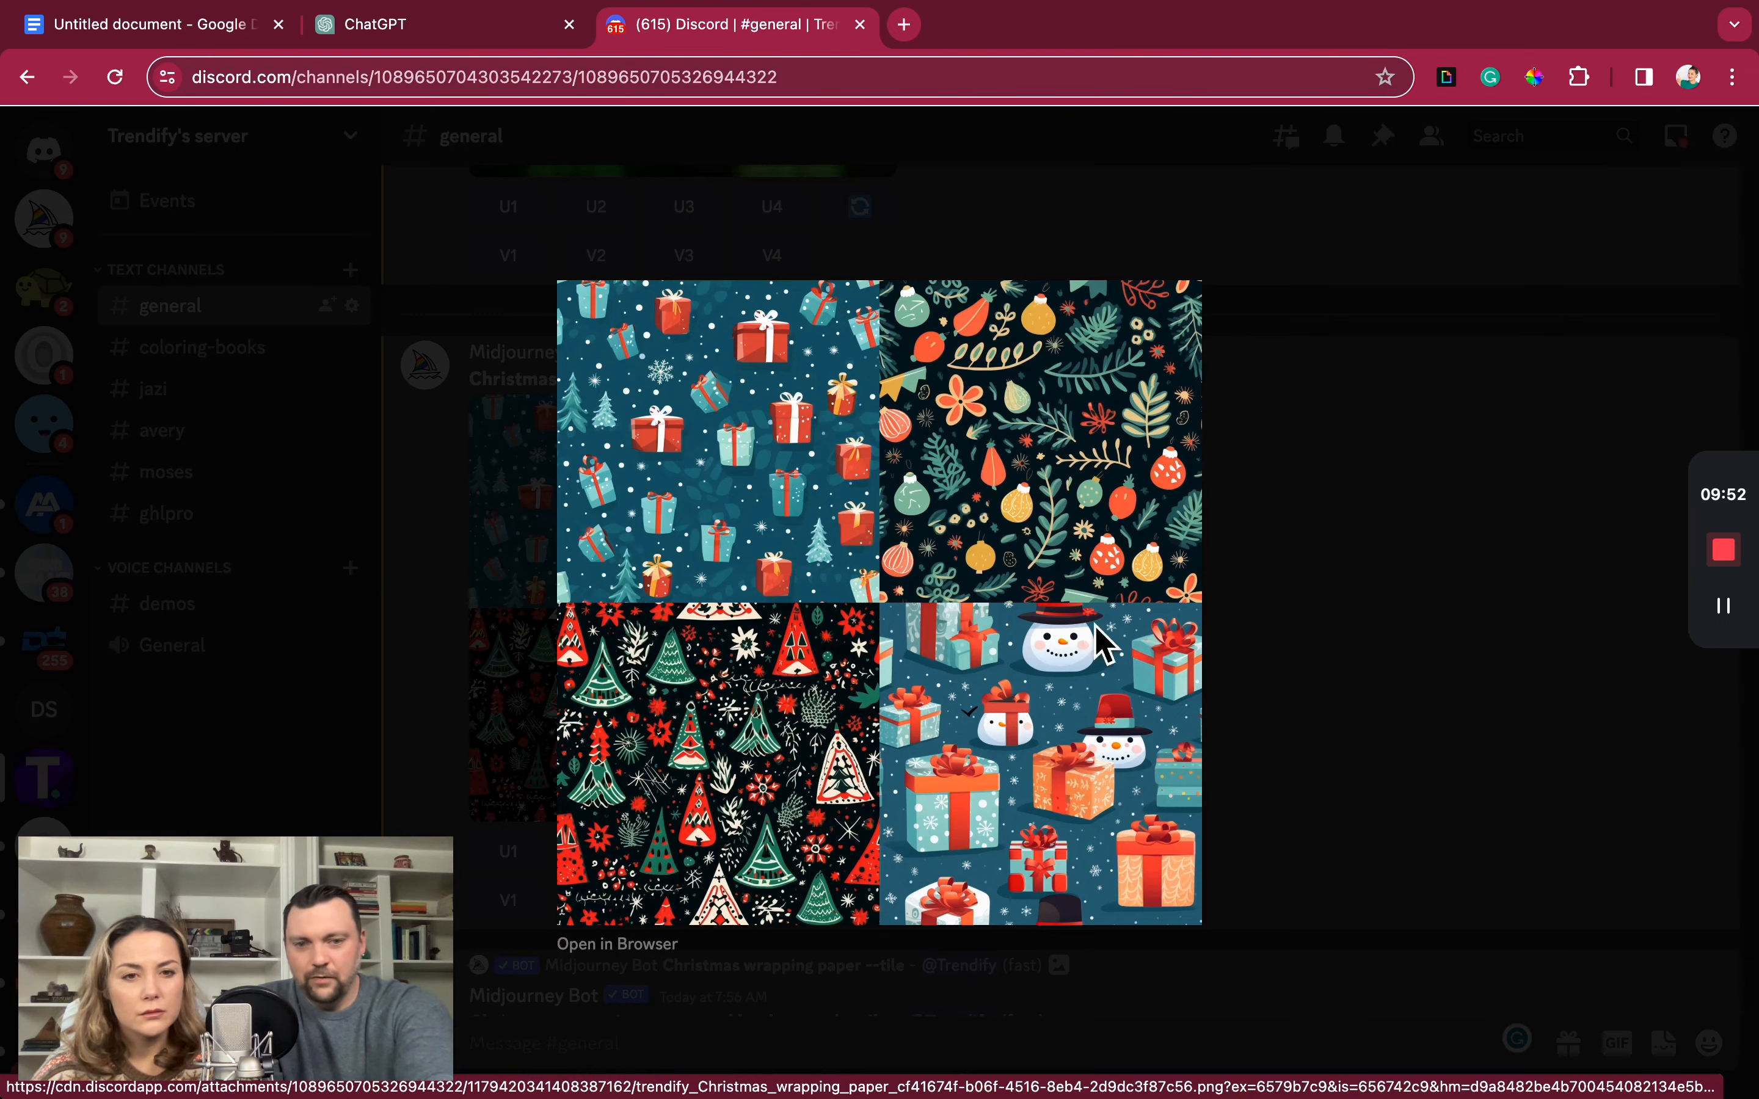
left_click(1299, 558)
scroll(829, 624, "down", 10)
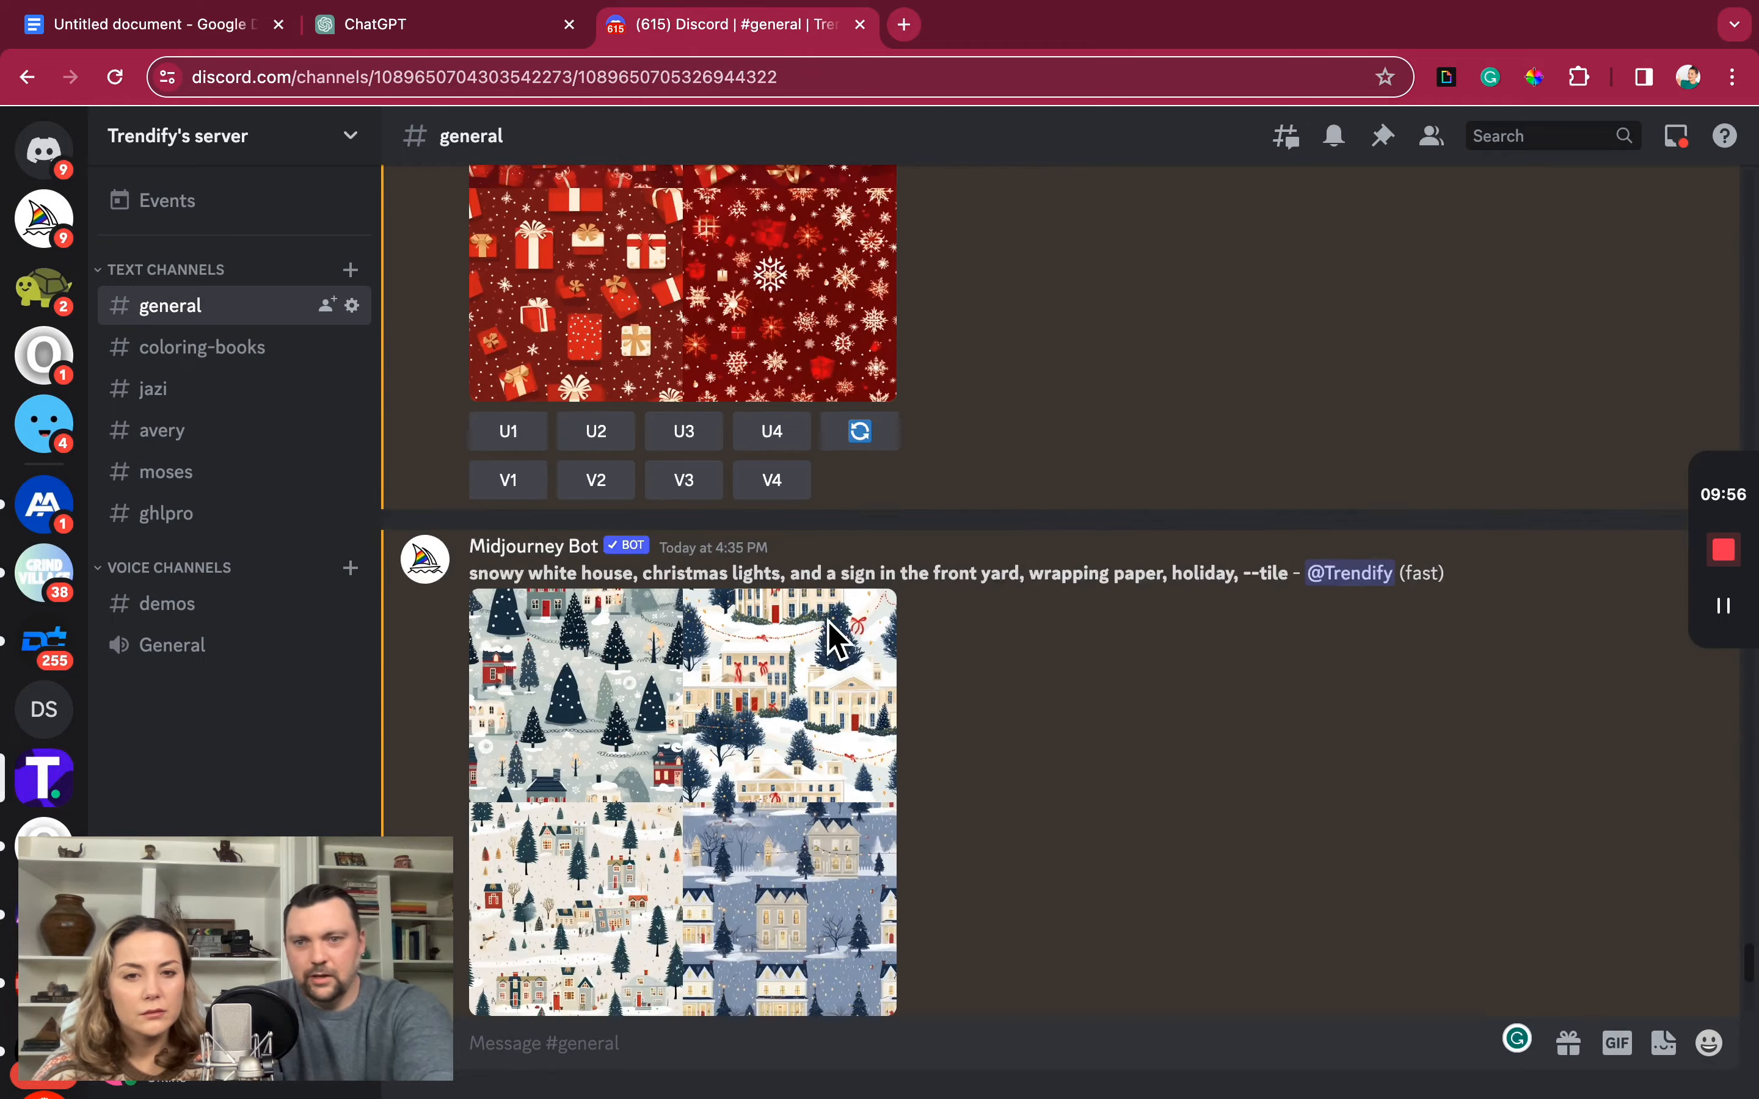
scroll(829, 623, "down", 10)
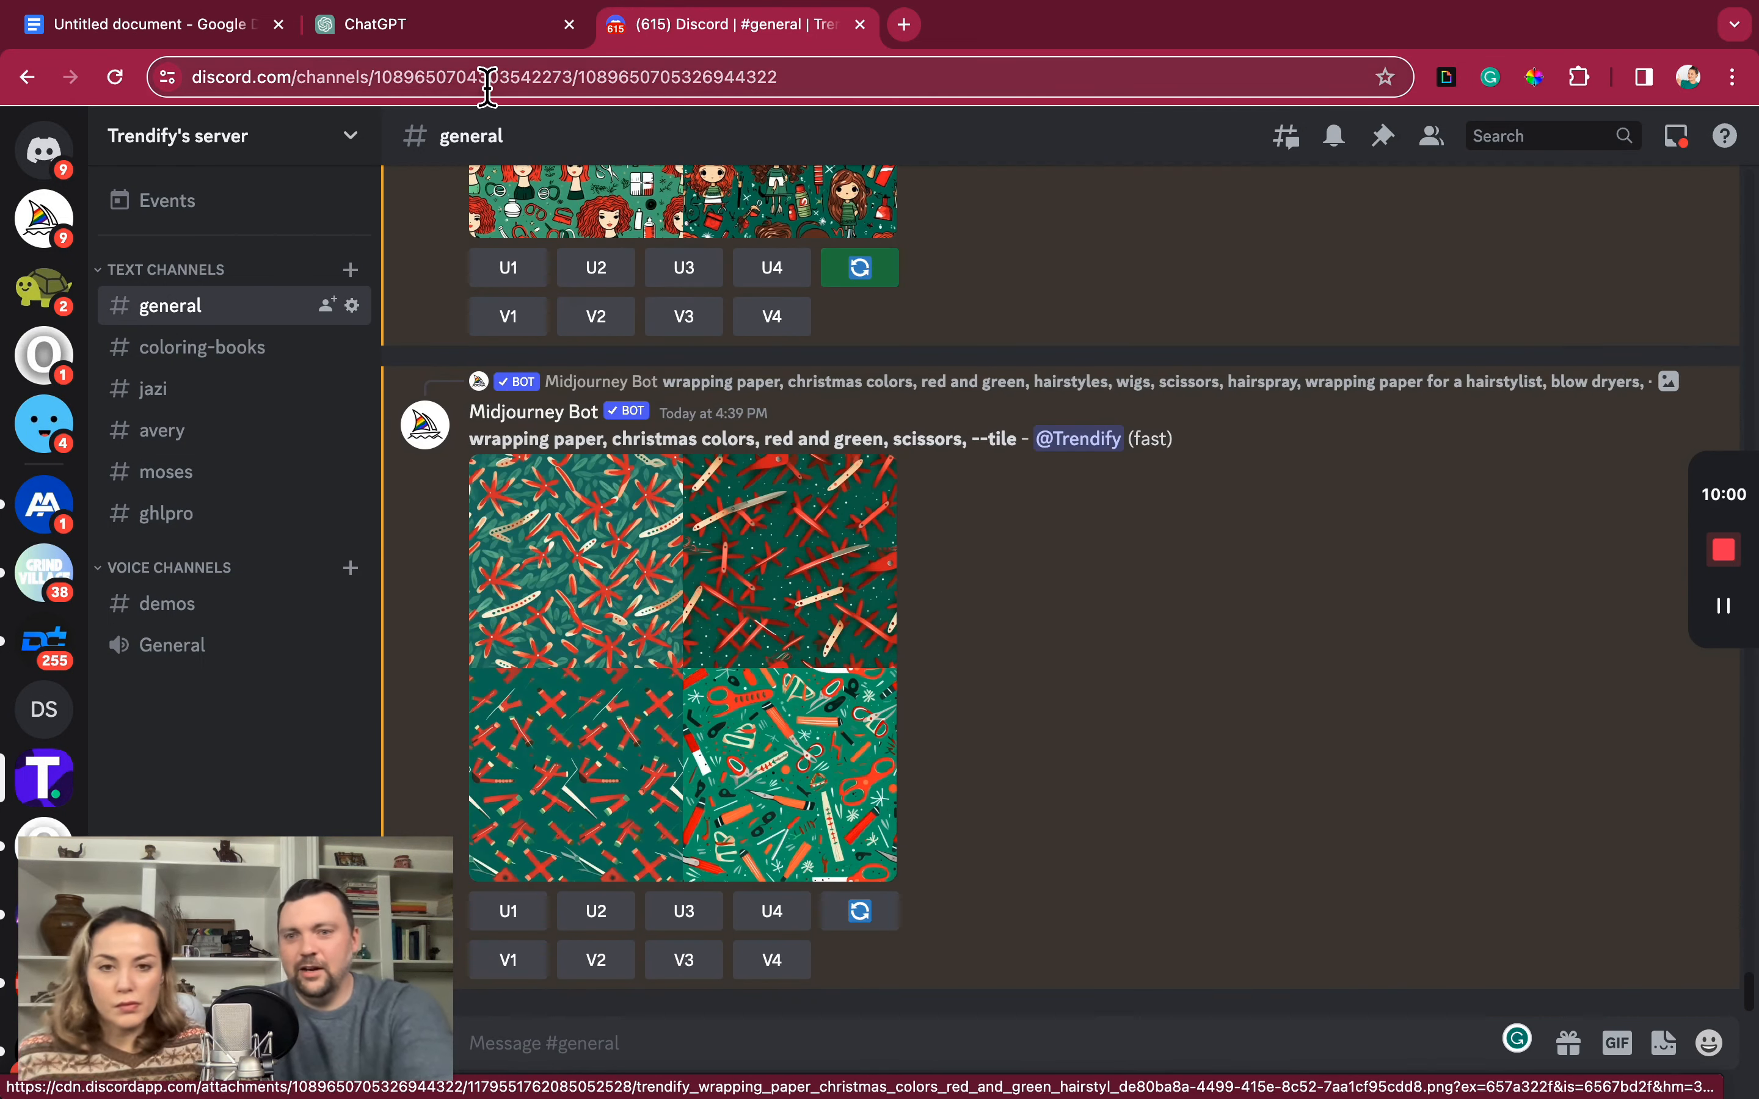
- Switch to ChatGPT and request a wrapping paper tile pattern with scissors, hairspray and wigs in red and green Christmas colors
left_click(440, 29)
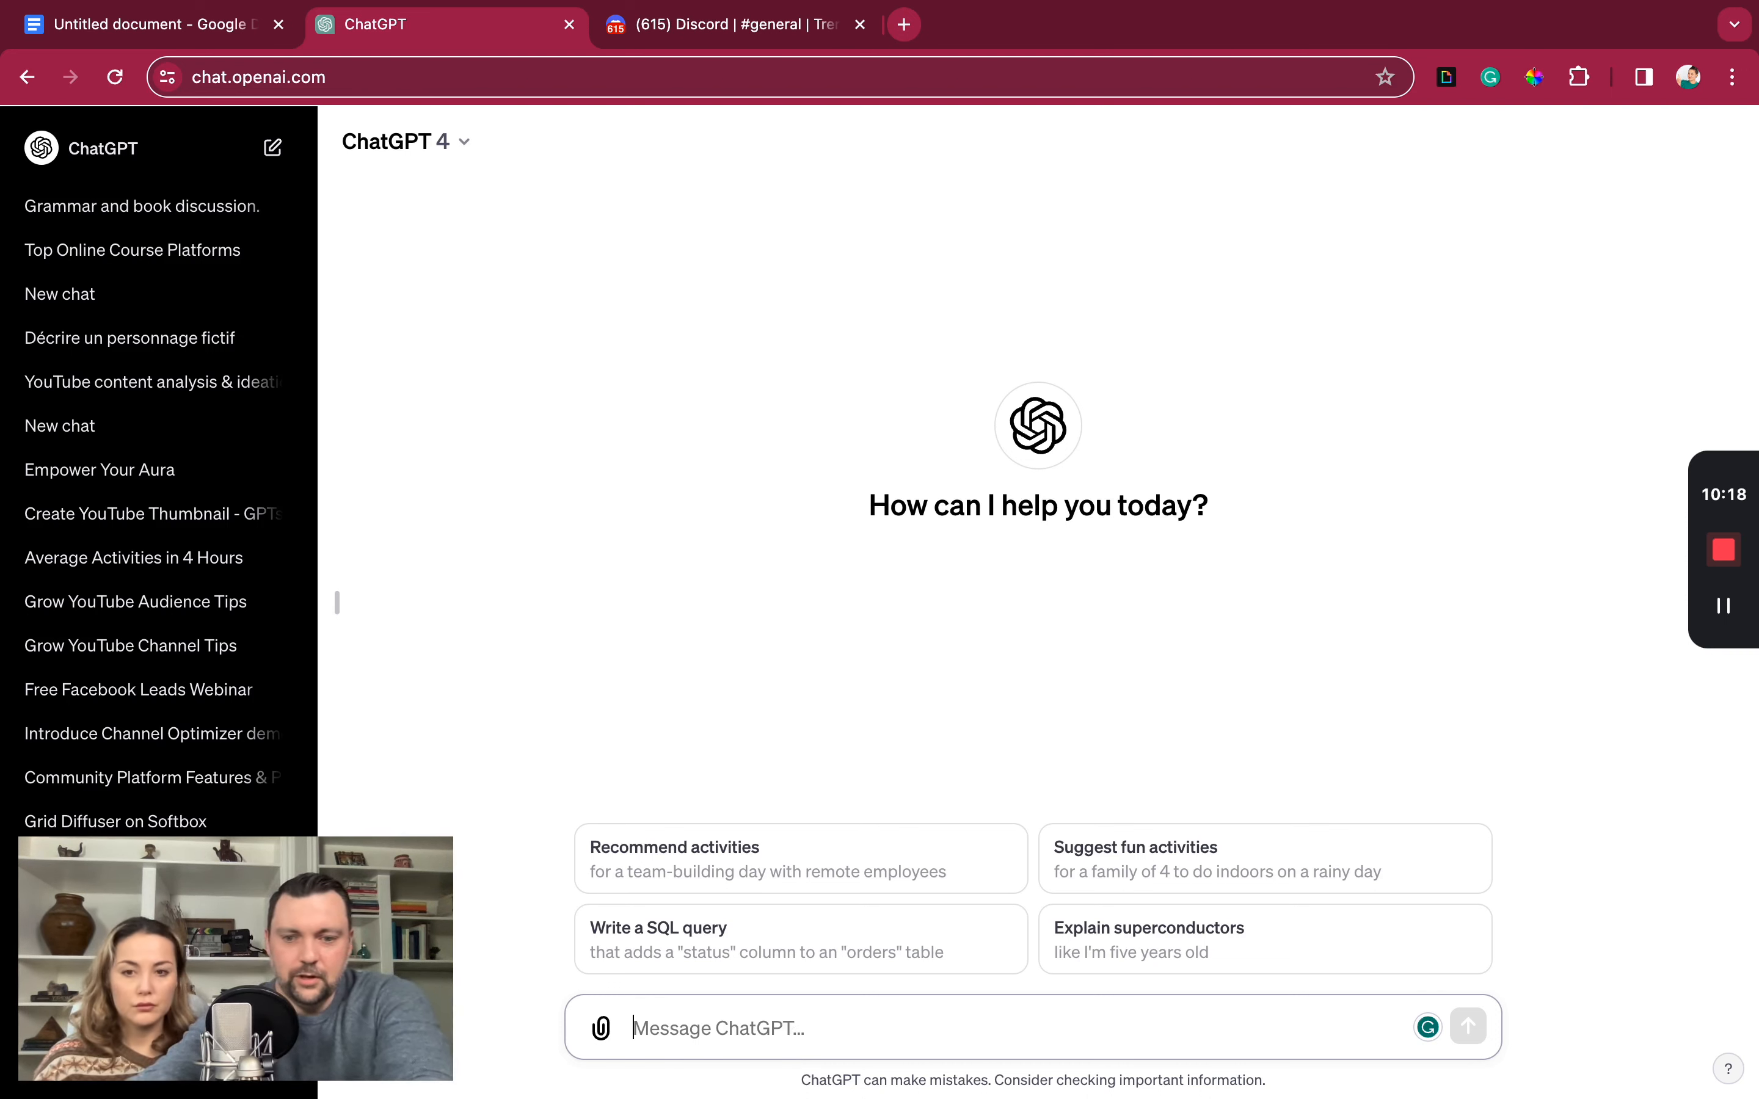
type("can you make a wrapping paper patter")
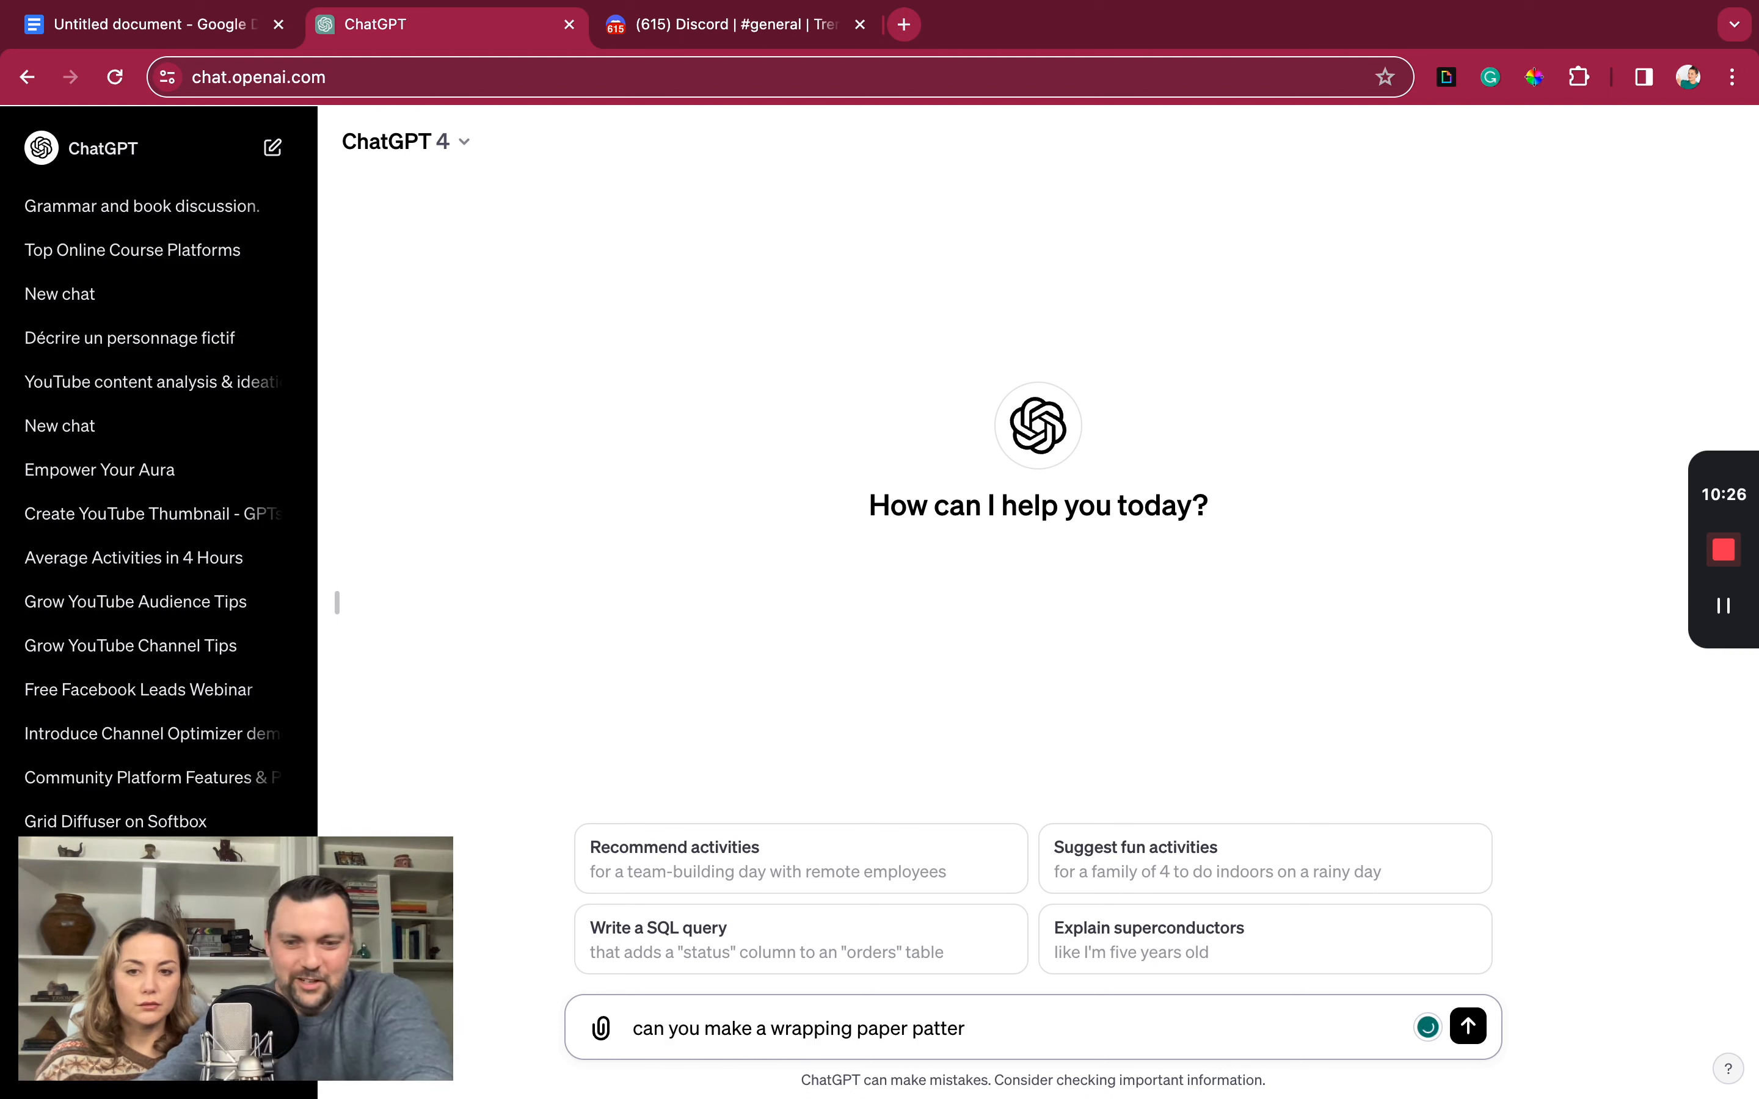
type("n with ")
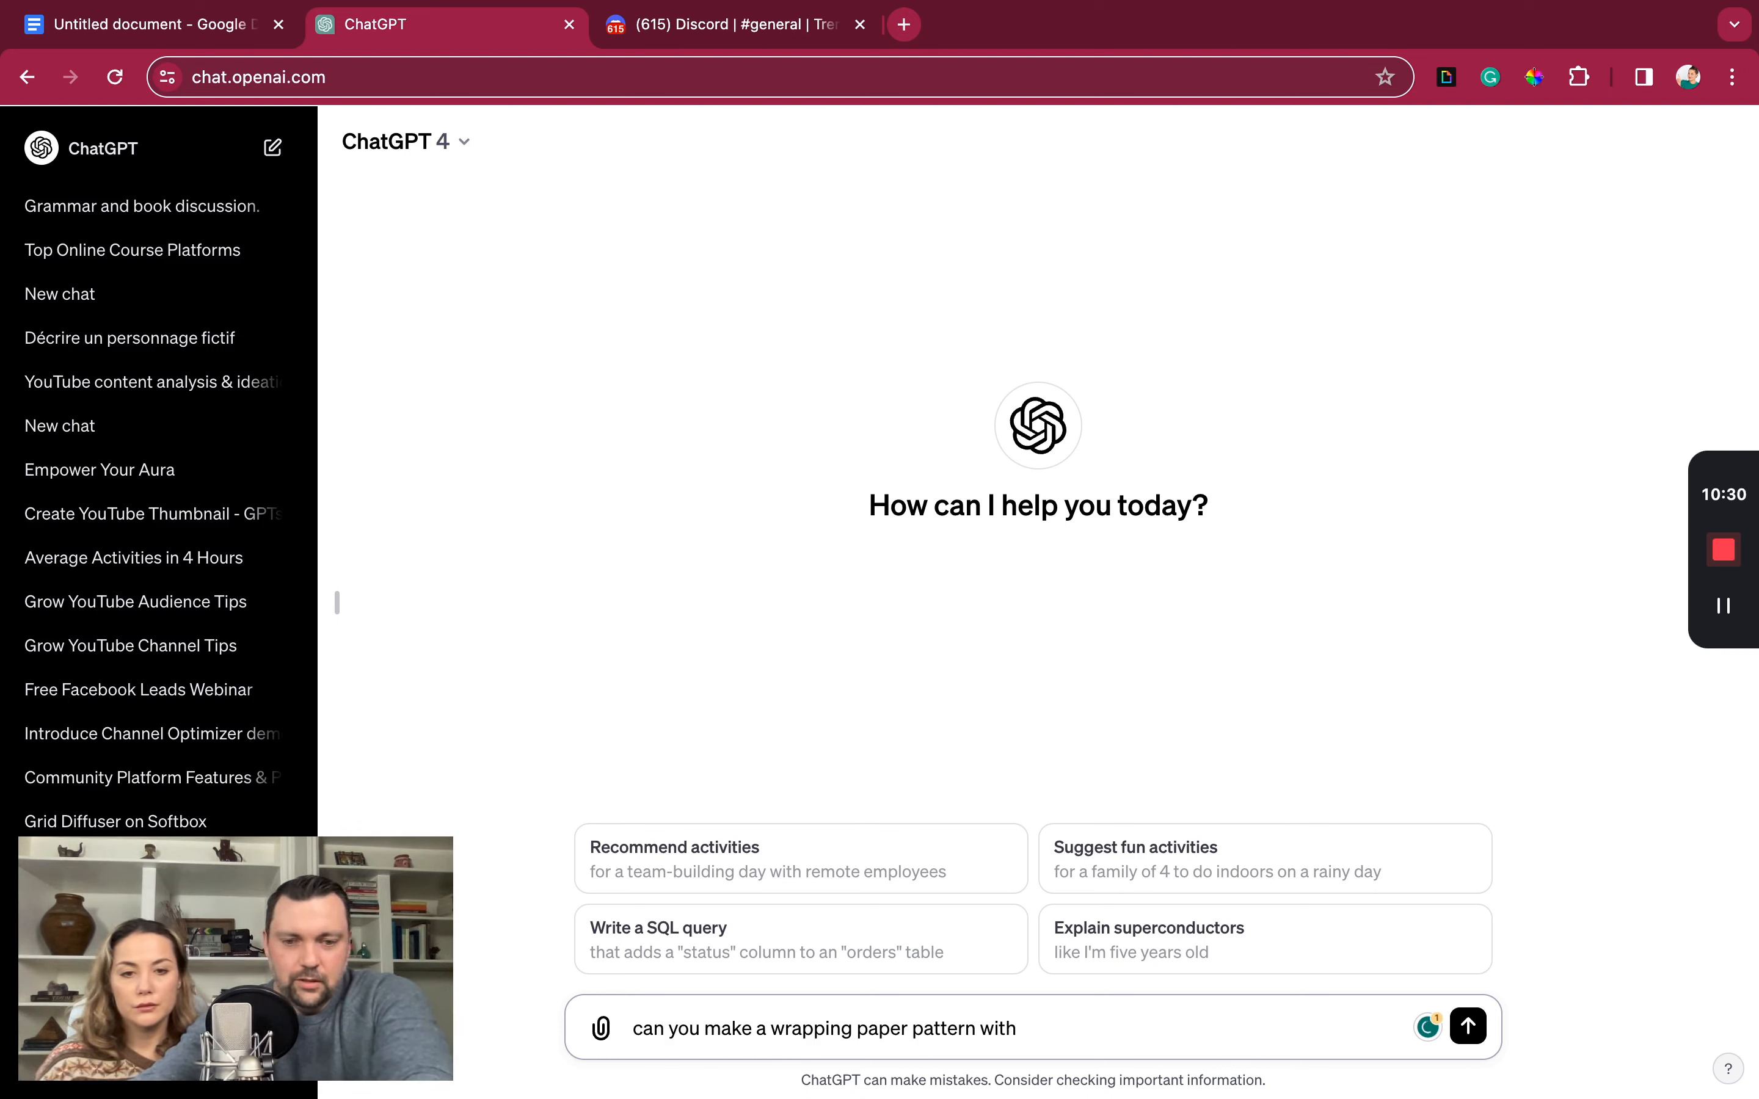
type("scissors, hairs")
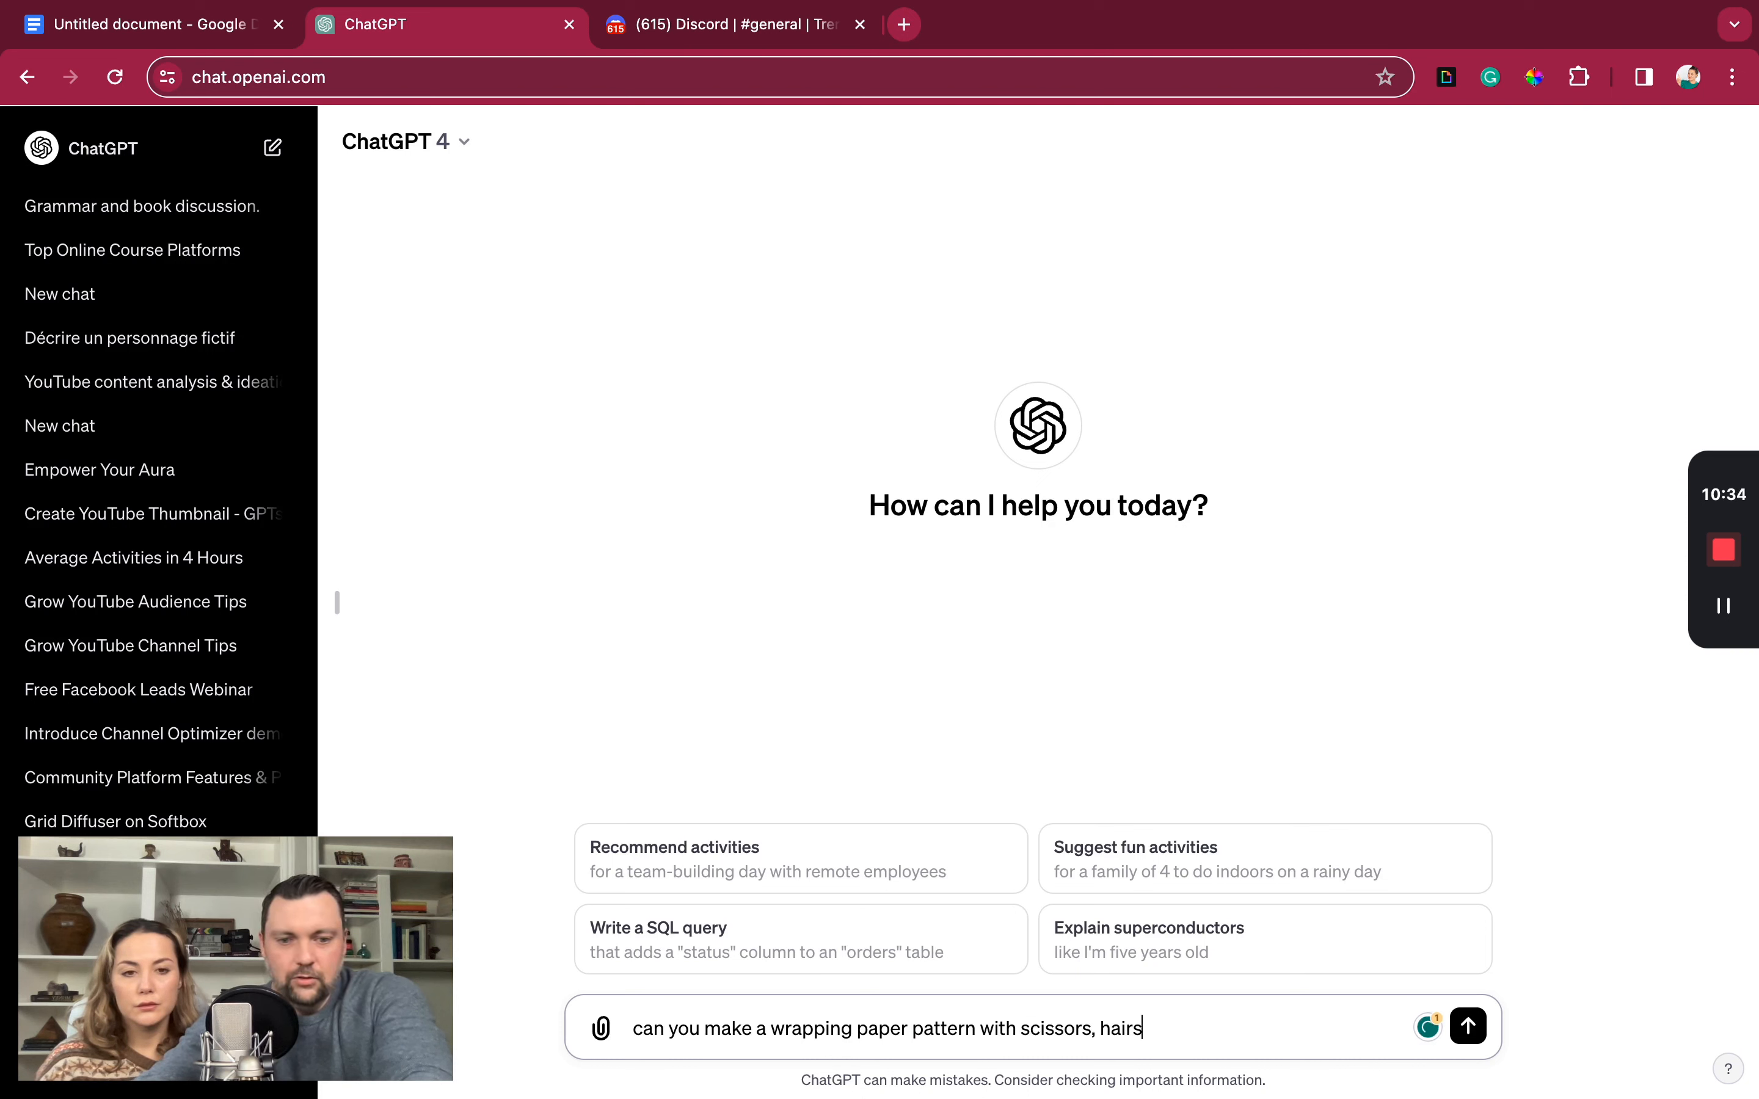
type("pray,")
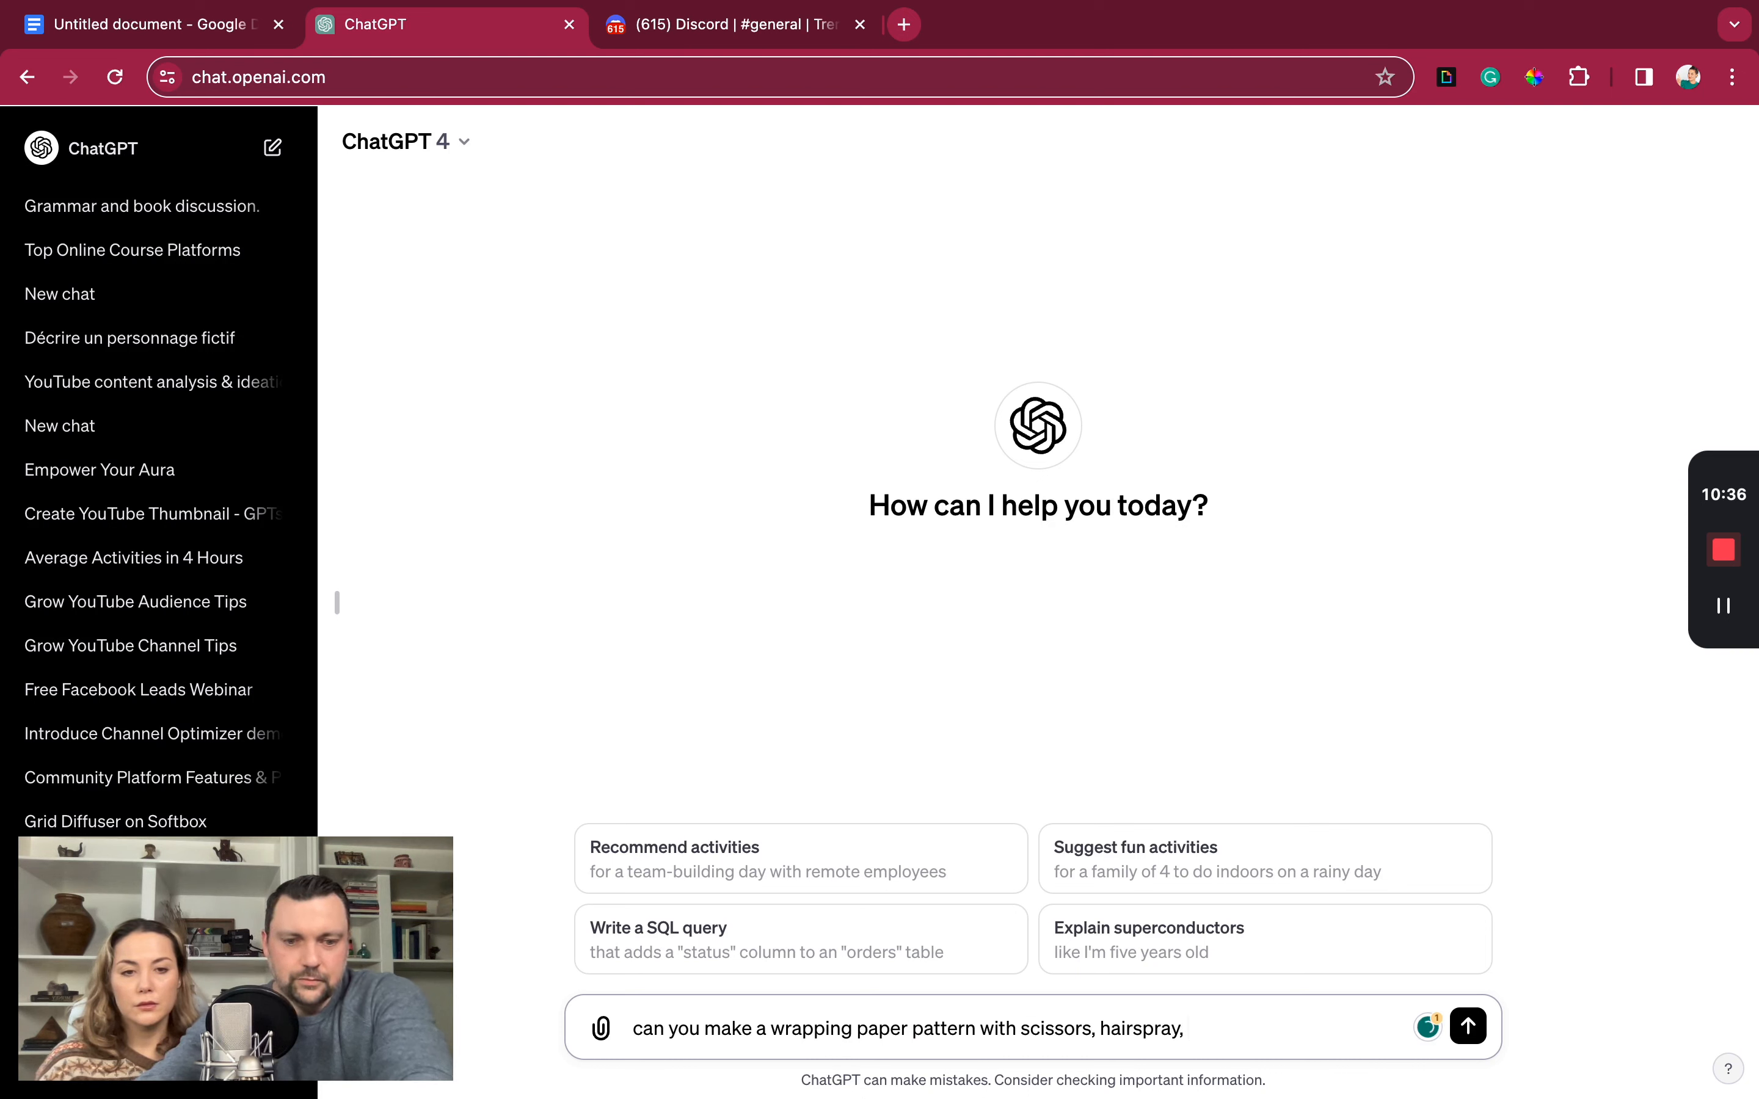
type(" wigs,")
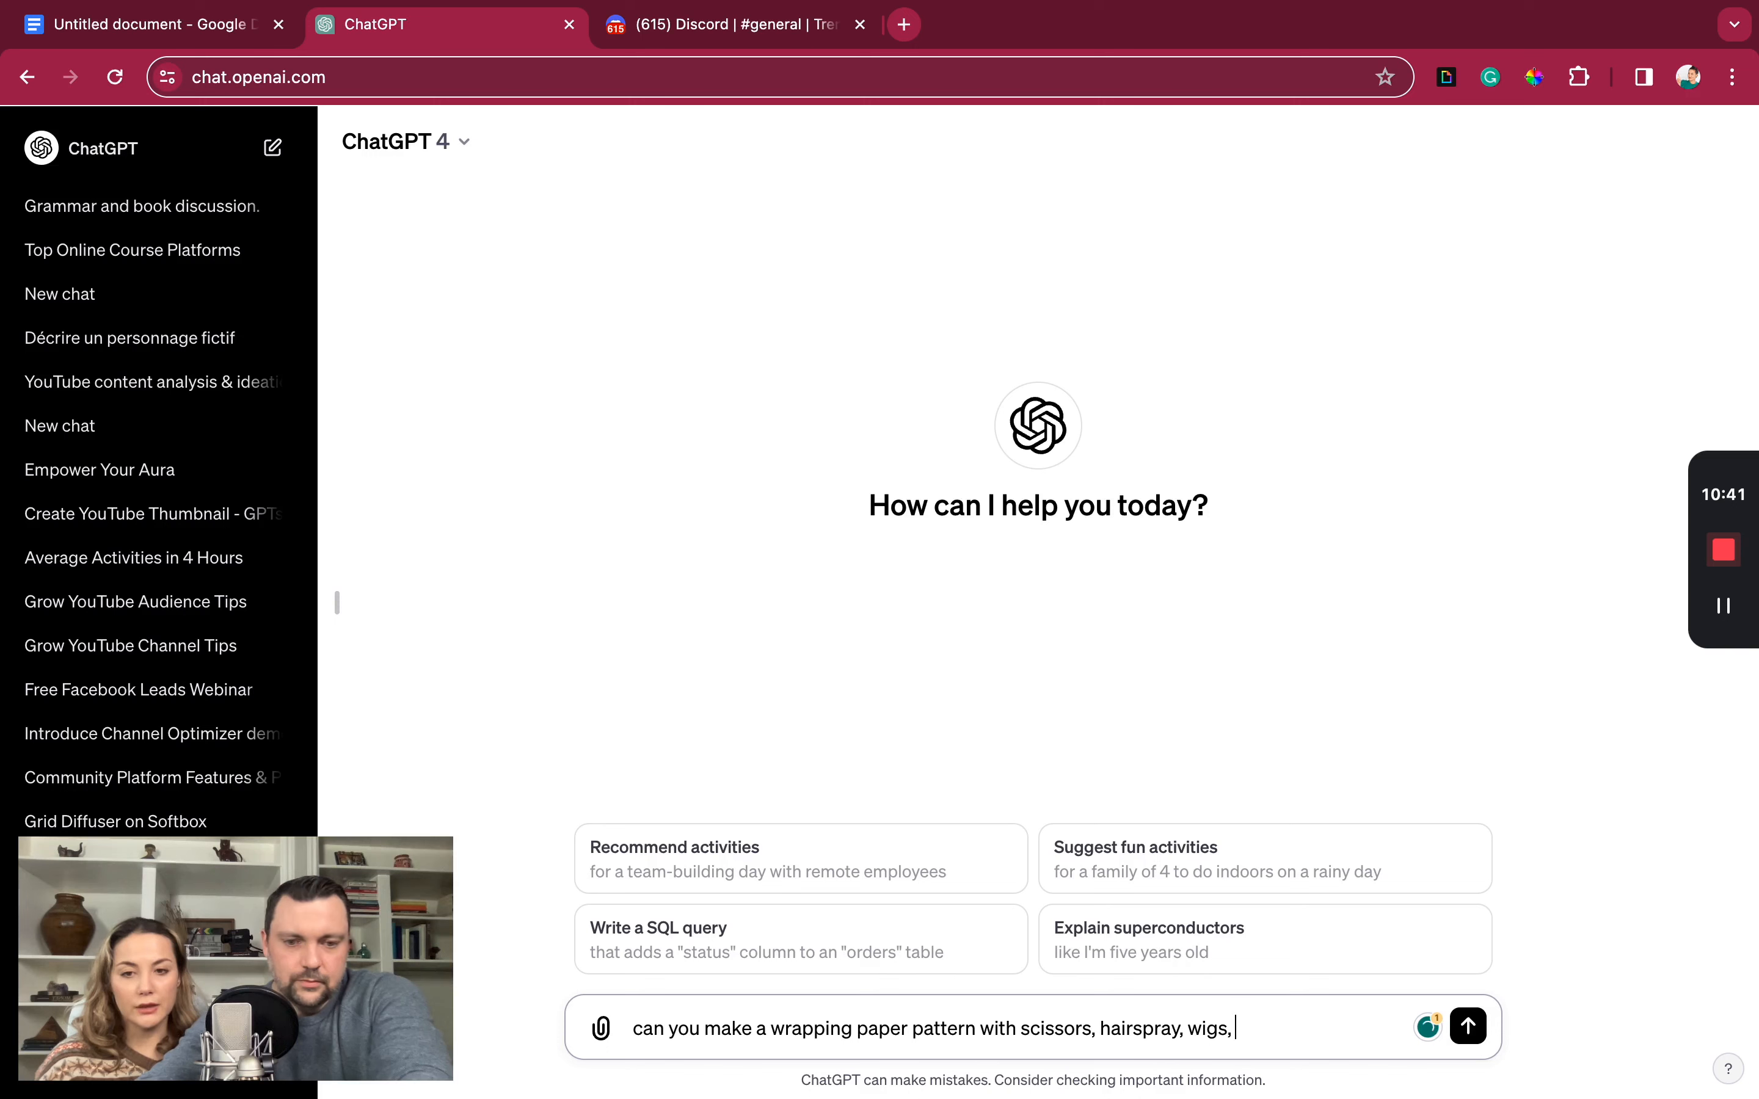
type(" in red and")
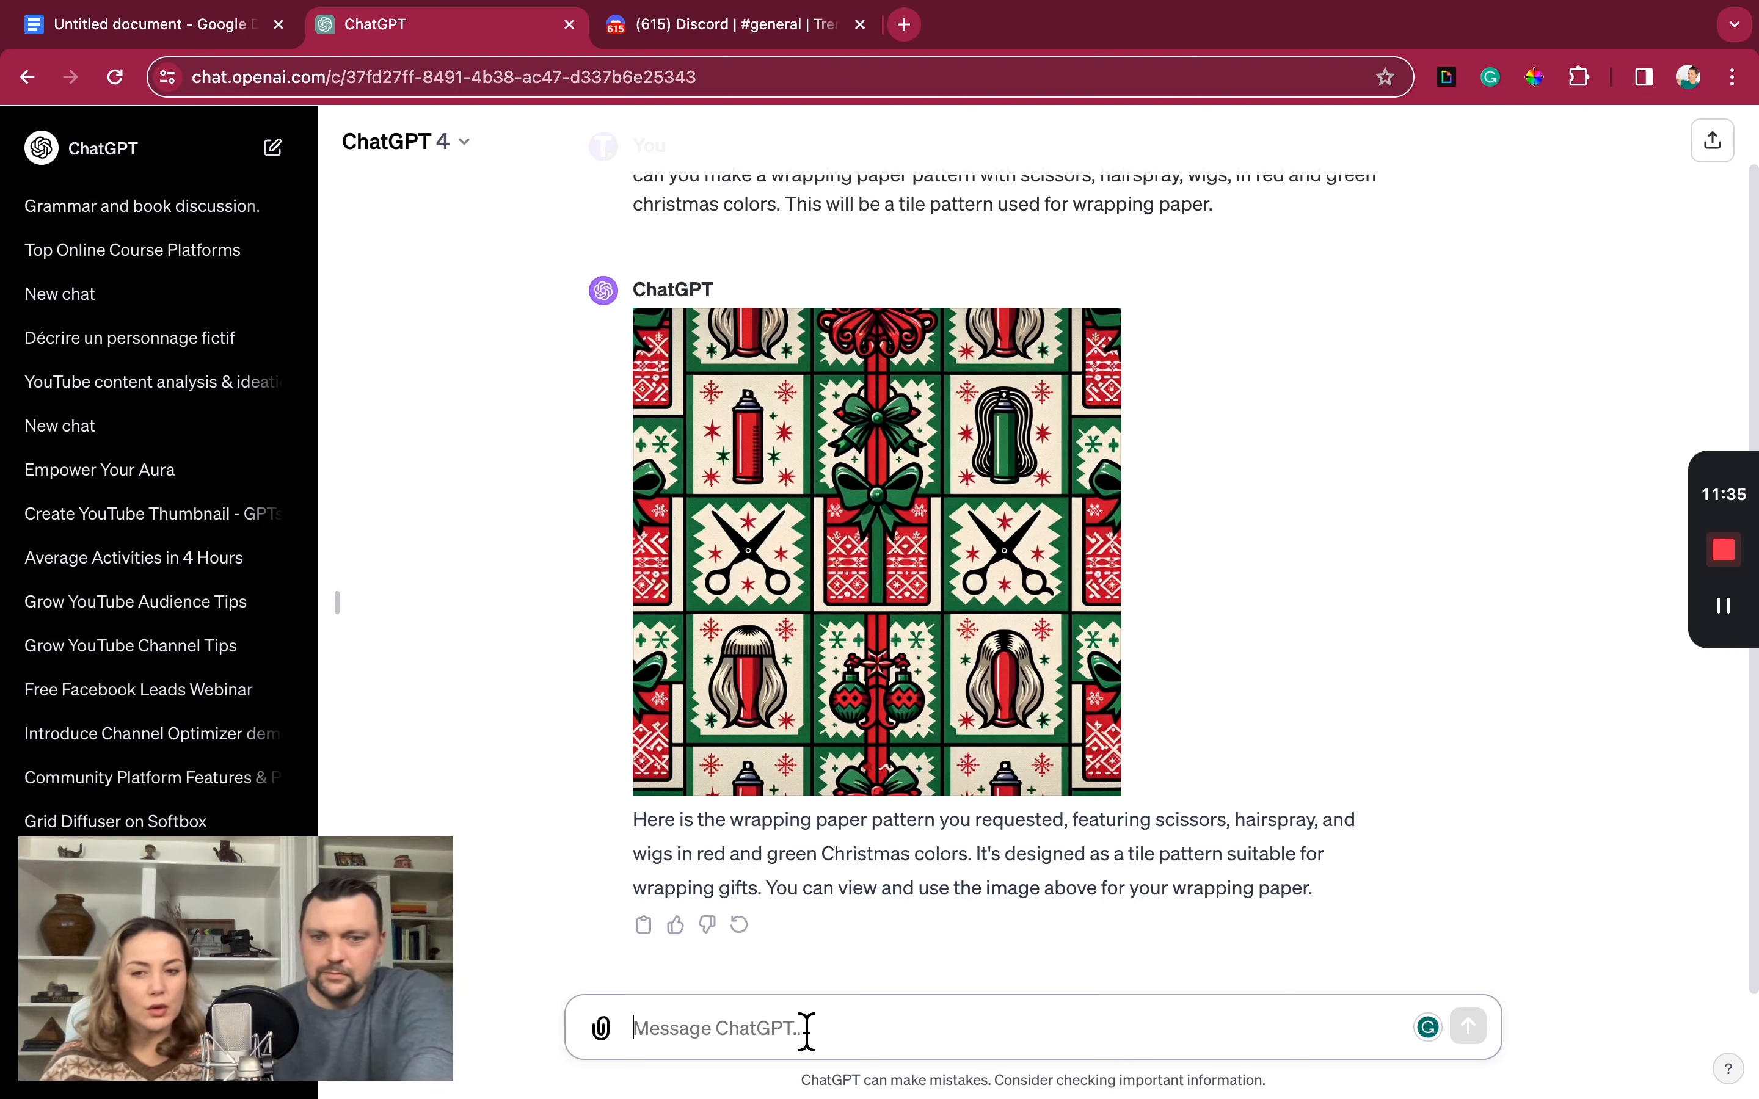
- Send the follow-up request "can you do this again, but make it more pop art style?"
left_click(806, 1029)
type("can you do this again, but make it more pop")
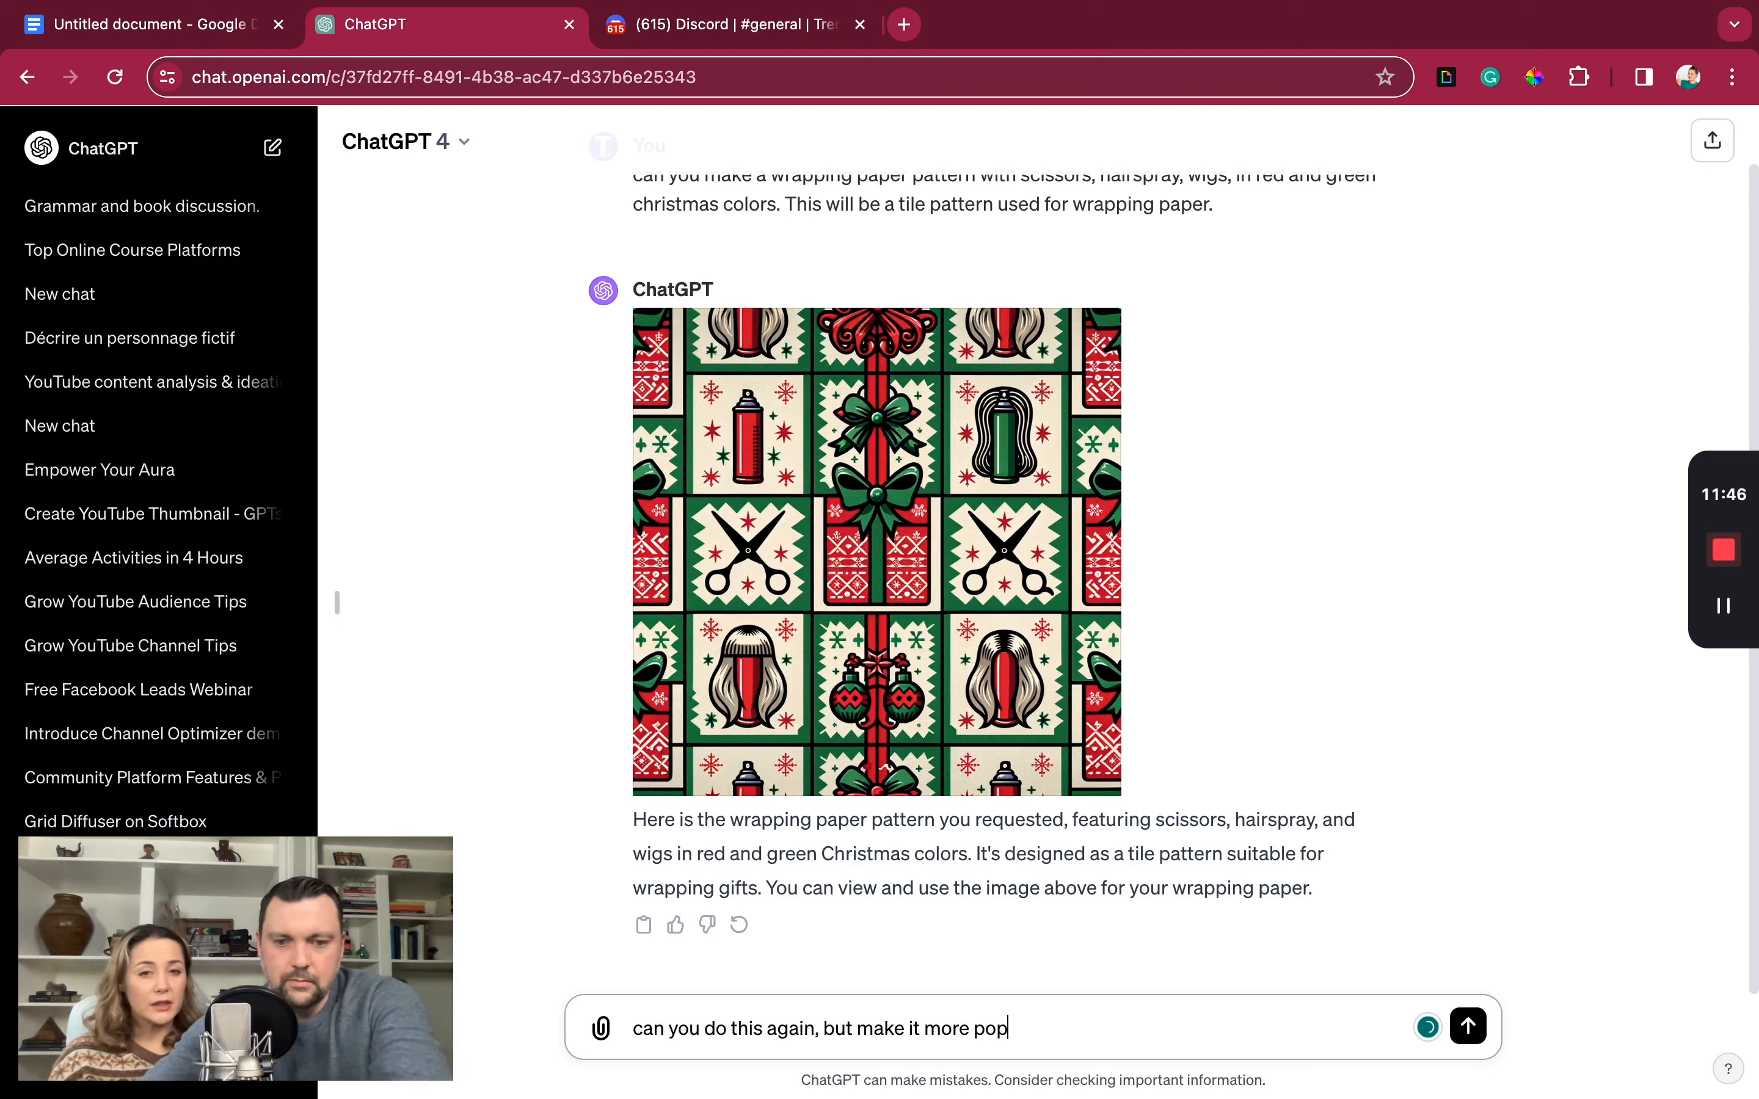
type(" ar")
type("t style?")
key("Return")
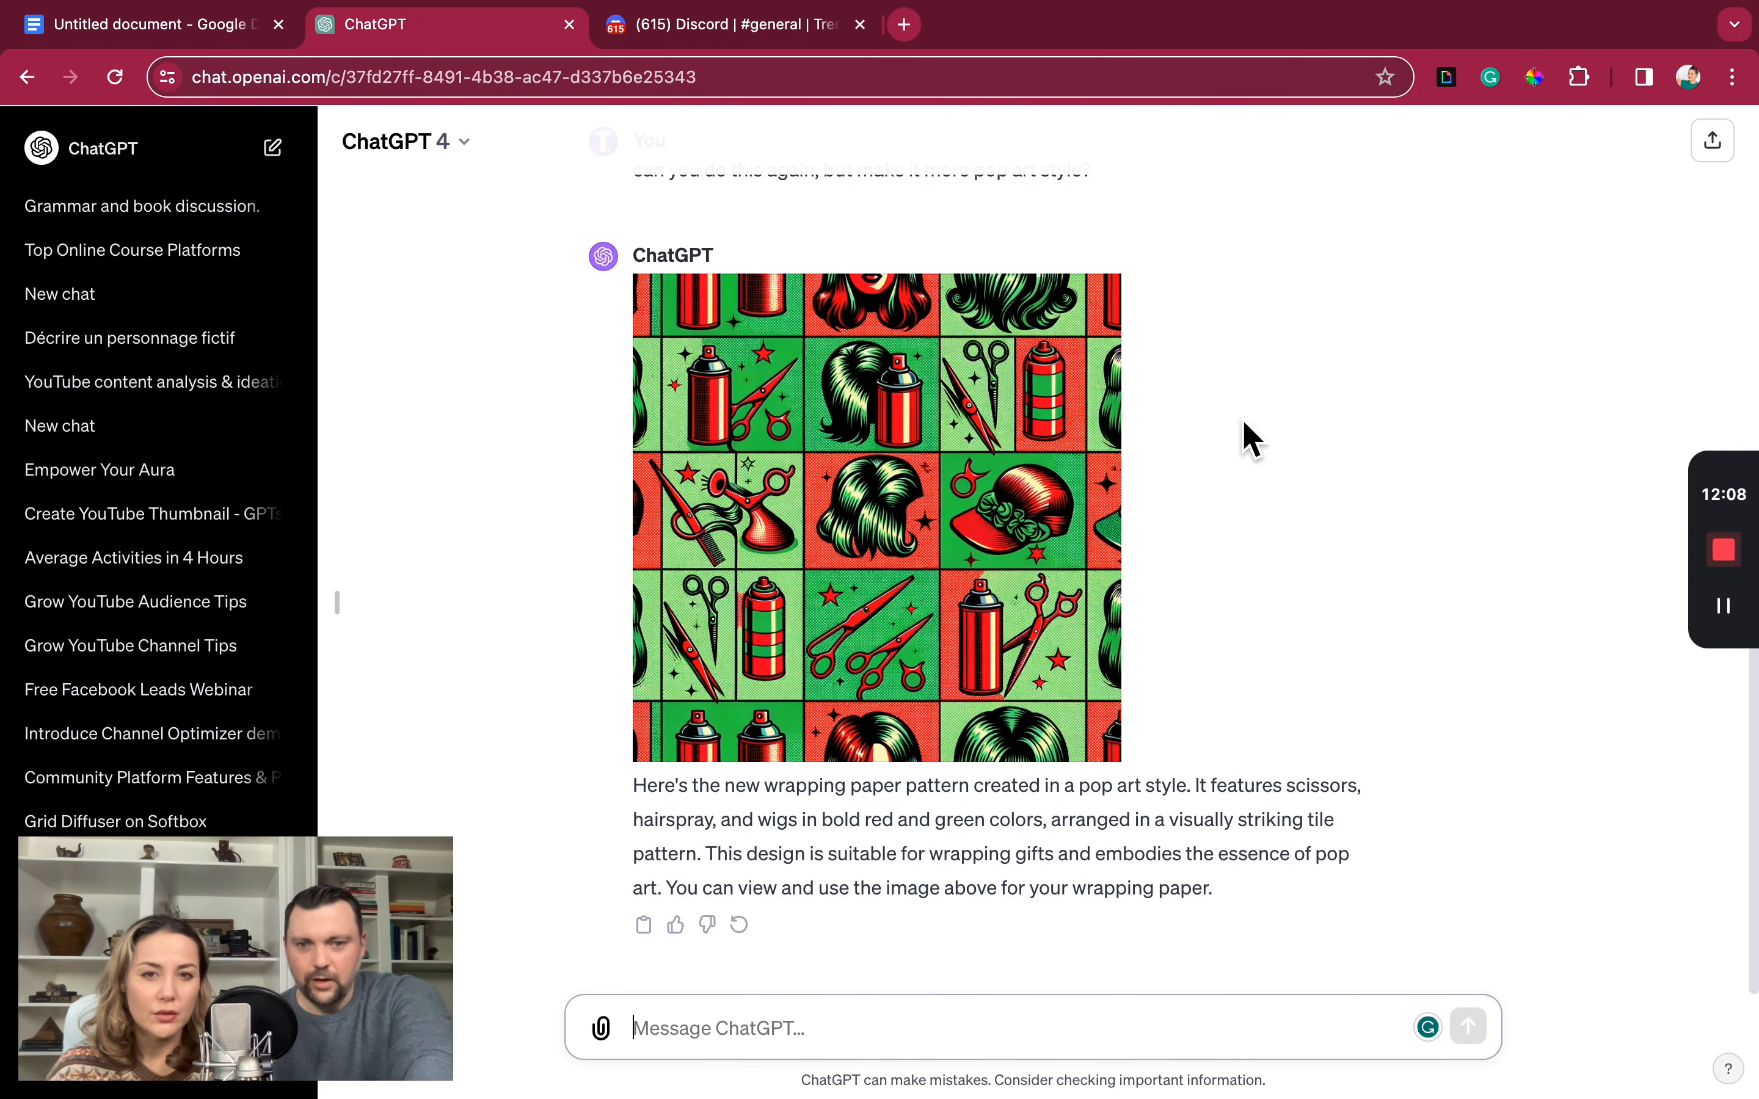
- Examine the pop art wrapping paper pattern enlarged, and compare it with the first pattern in the chat
left_click(956, 554)
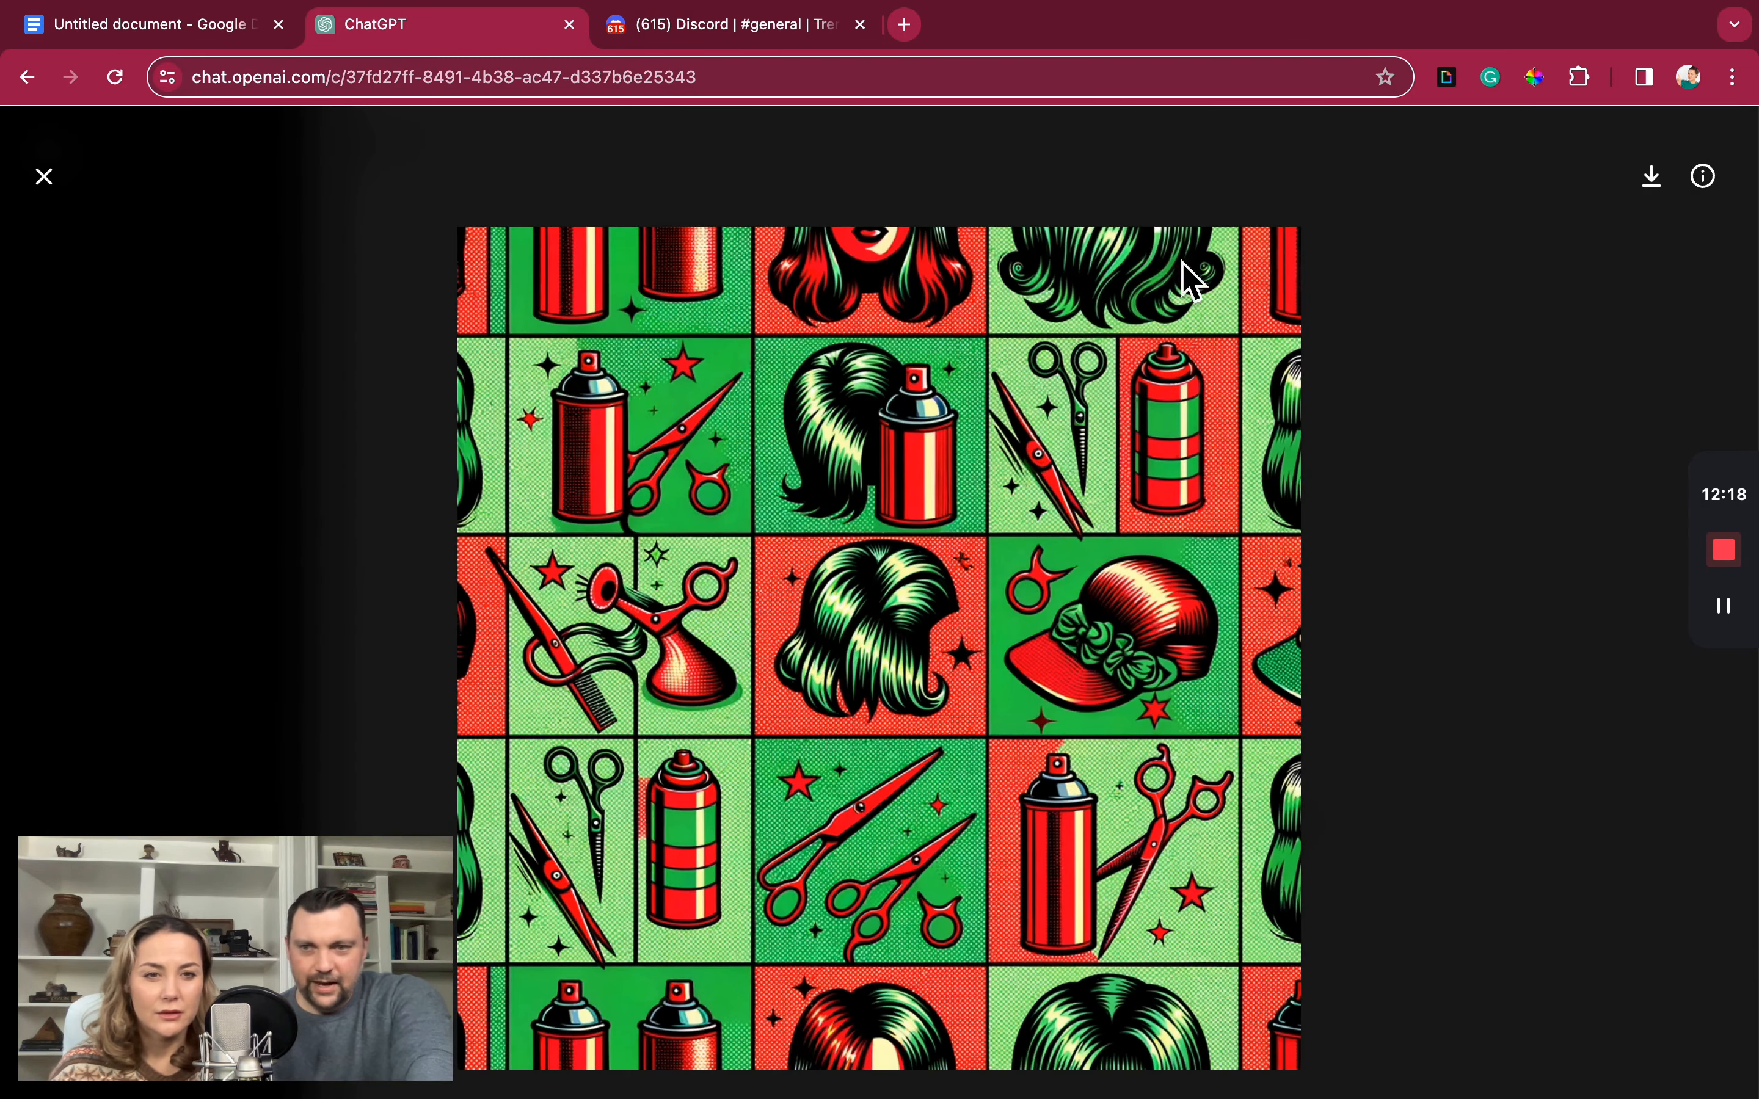
left_click(45, 179)
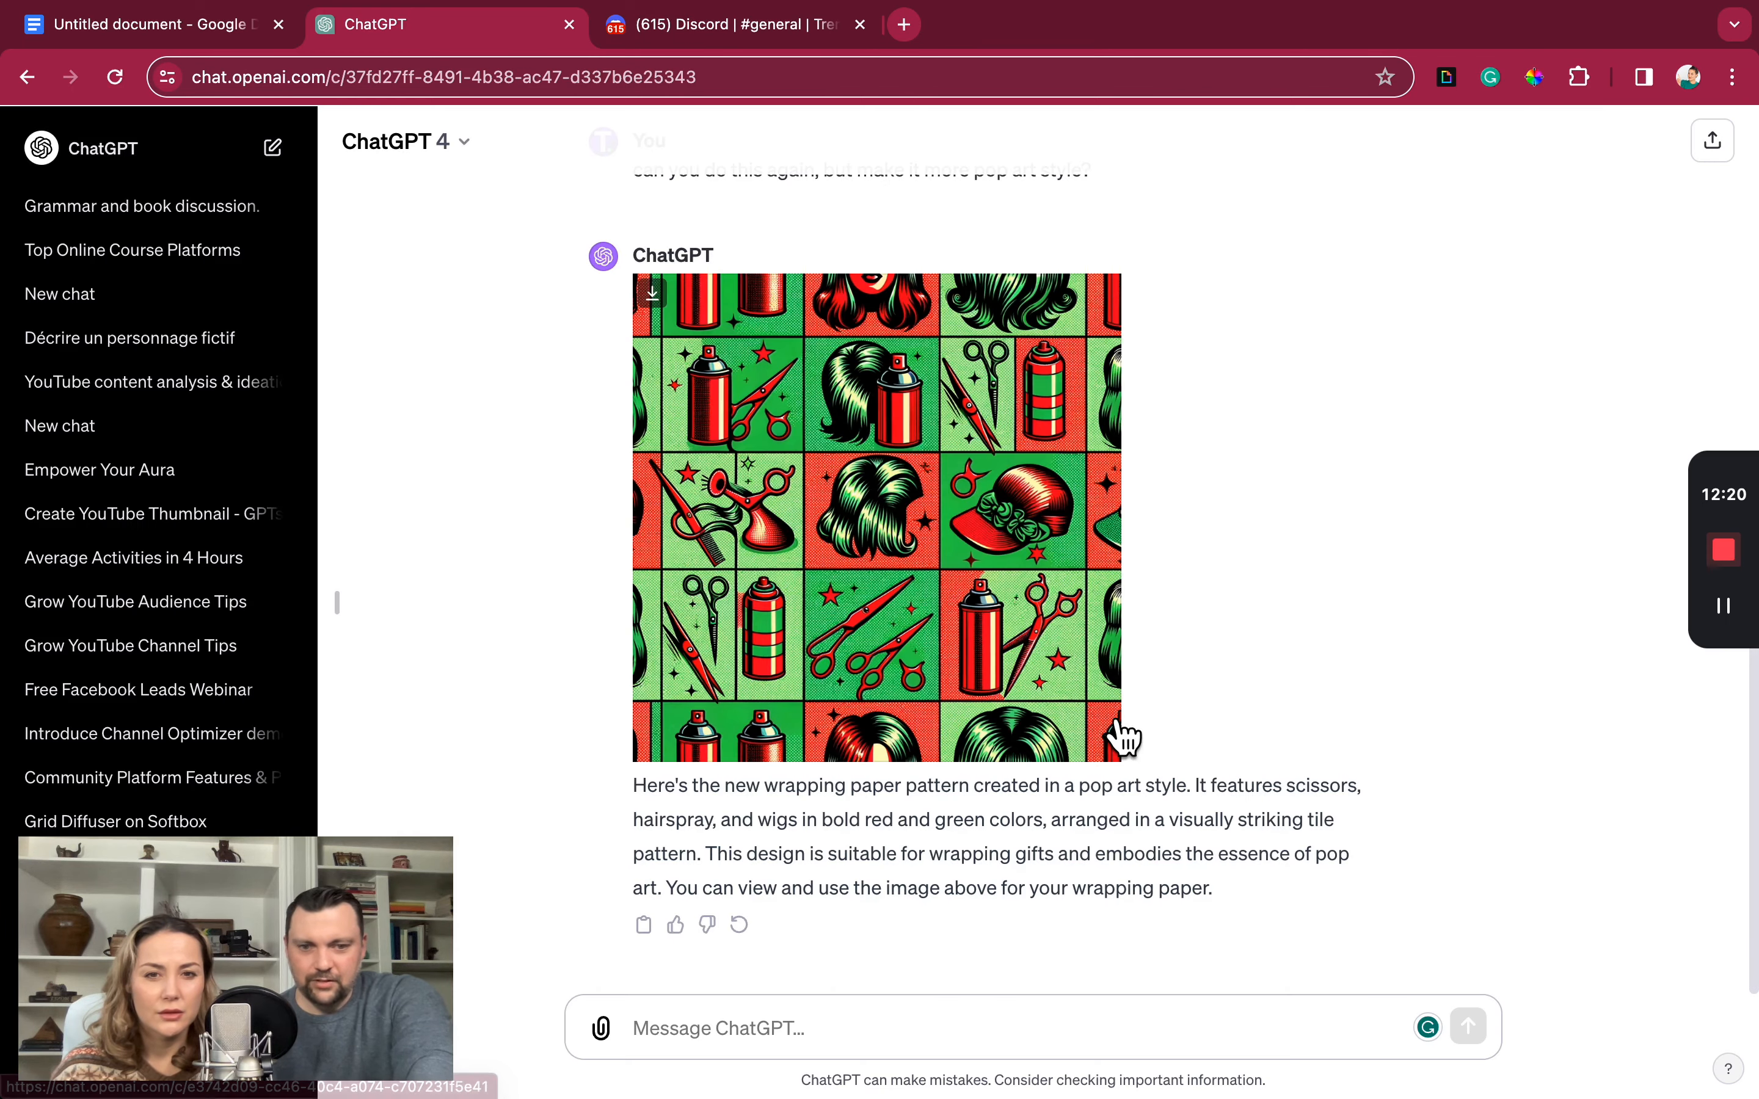
scroll(1076, 789, "up", 3)
scroll(1009, 947, "down", 2)
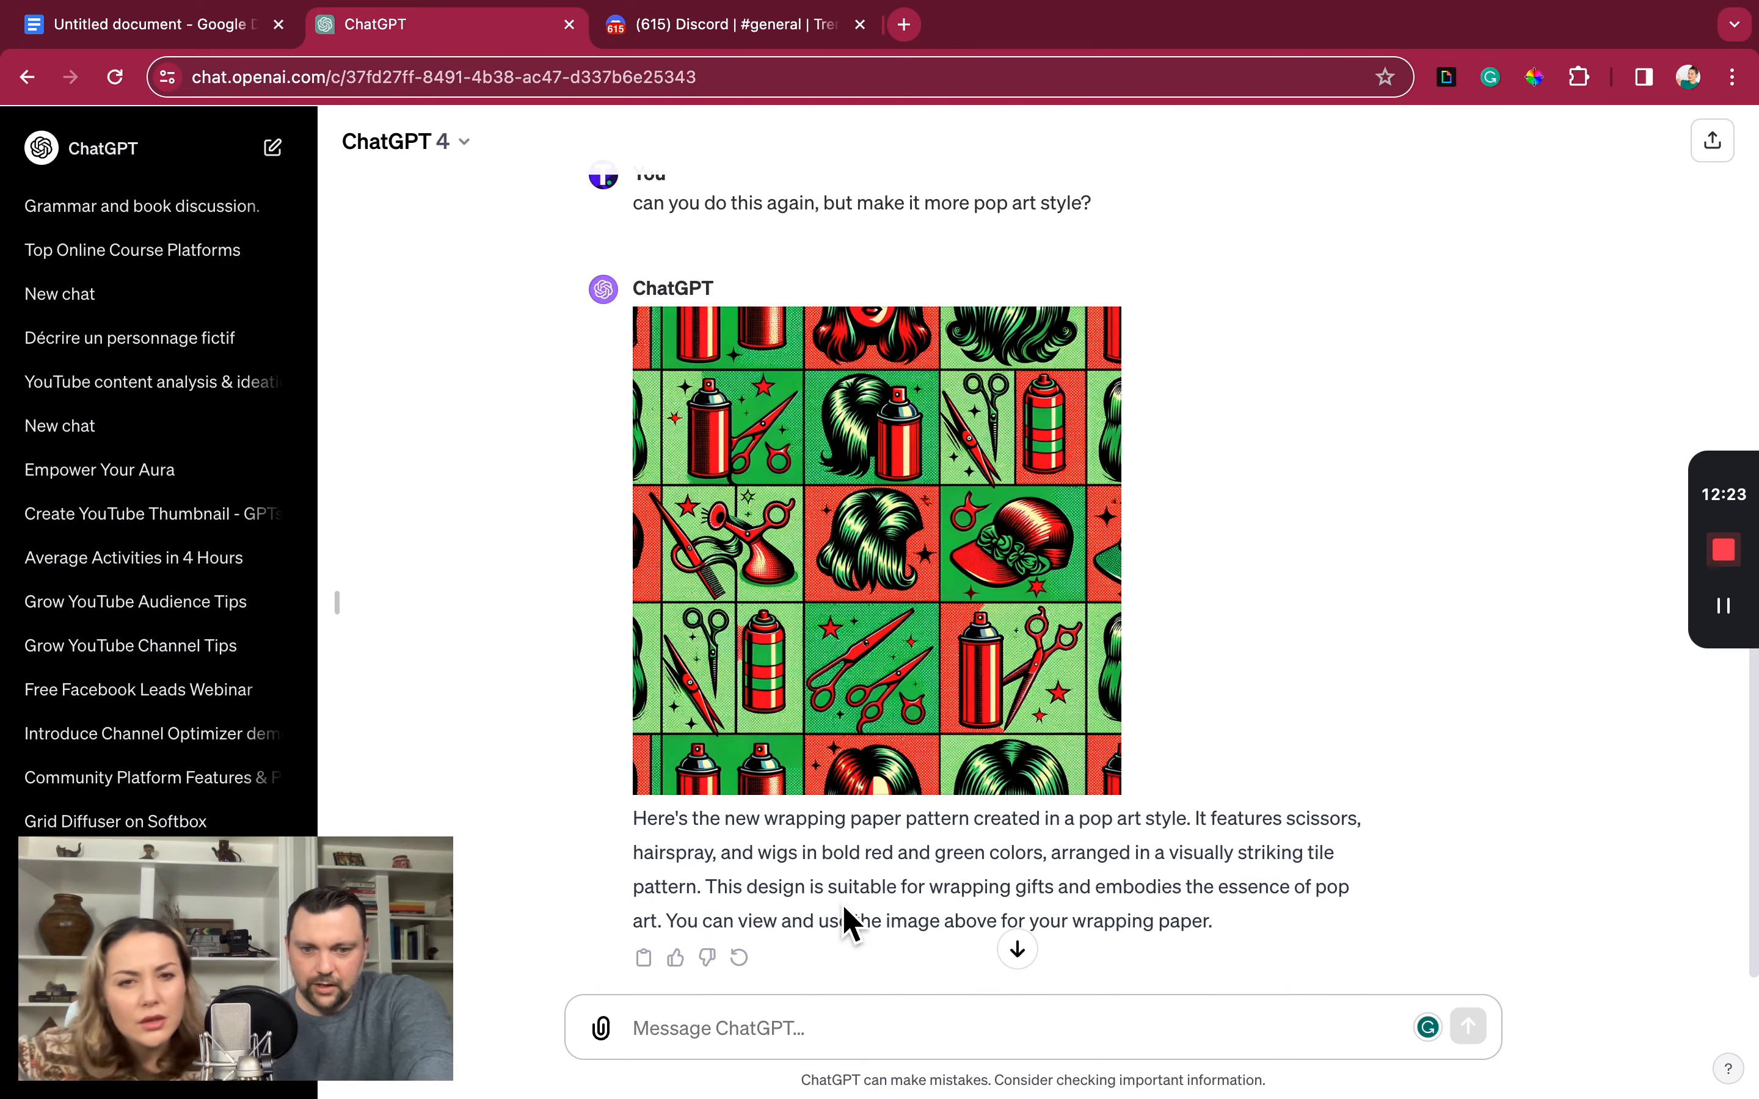
scroll(923, 774, "up", 1)
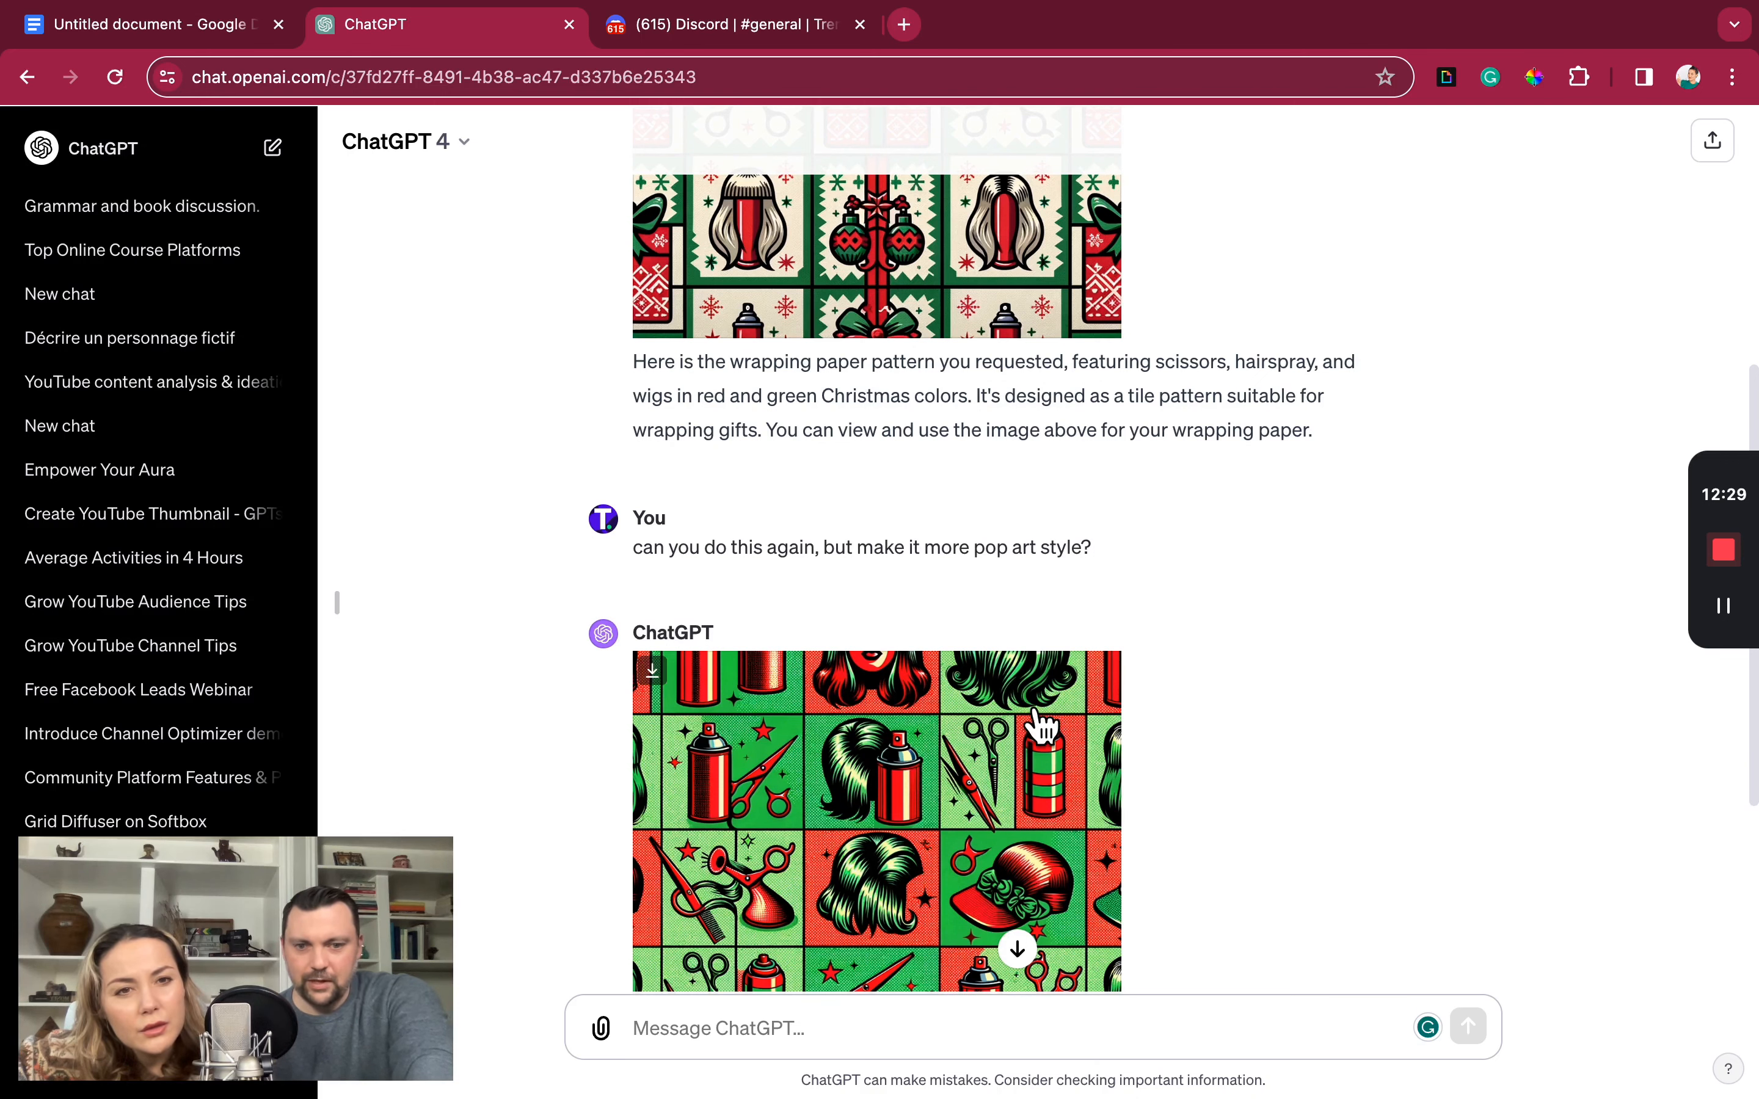
scroll(1040, 727, "down", 3)
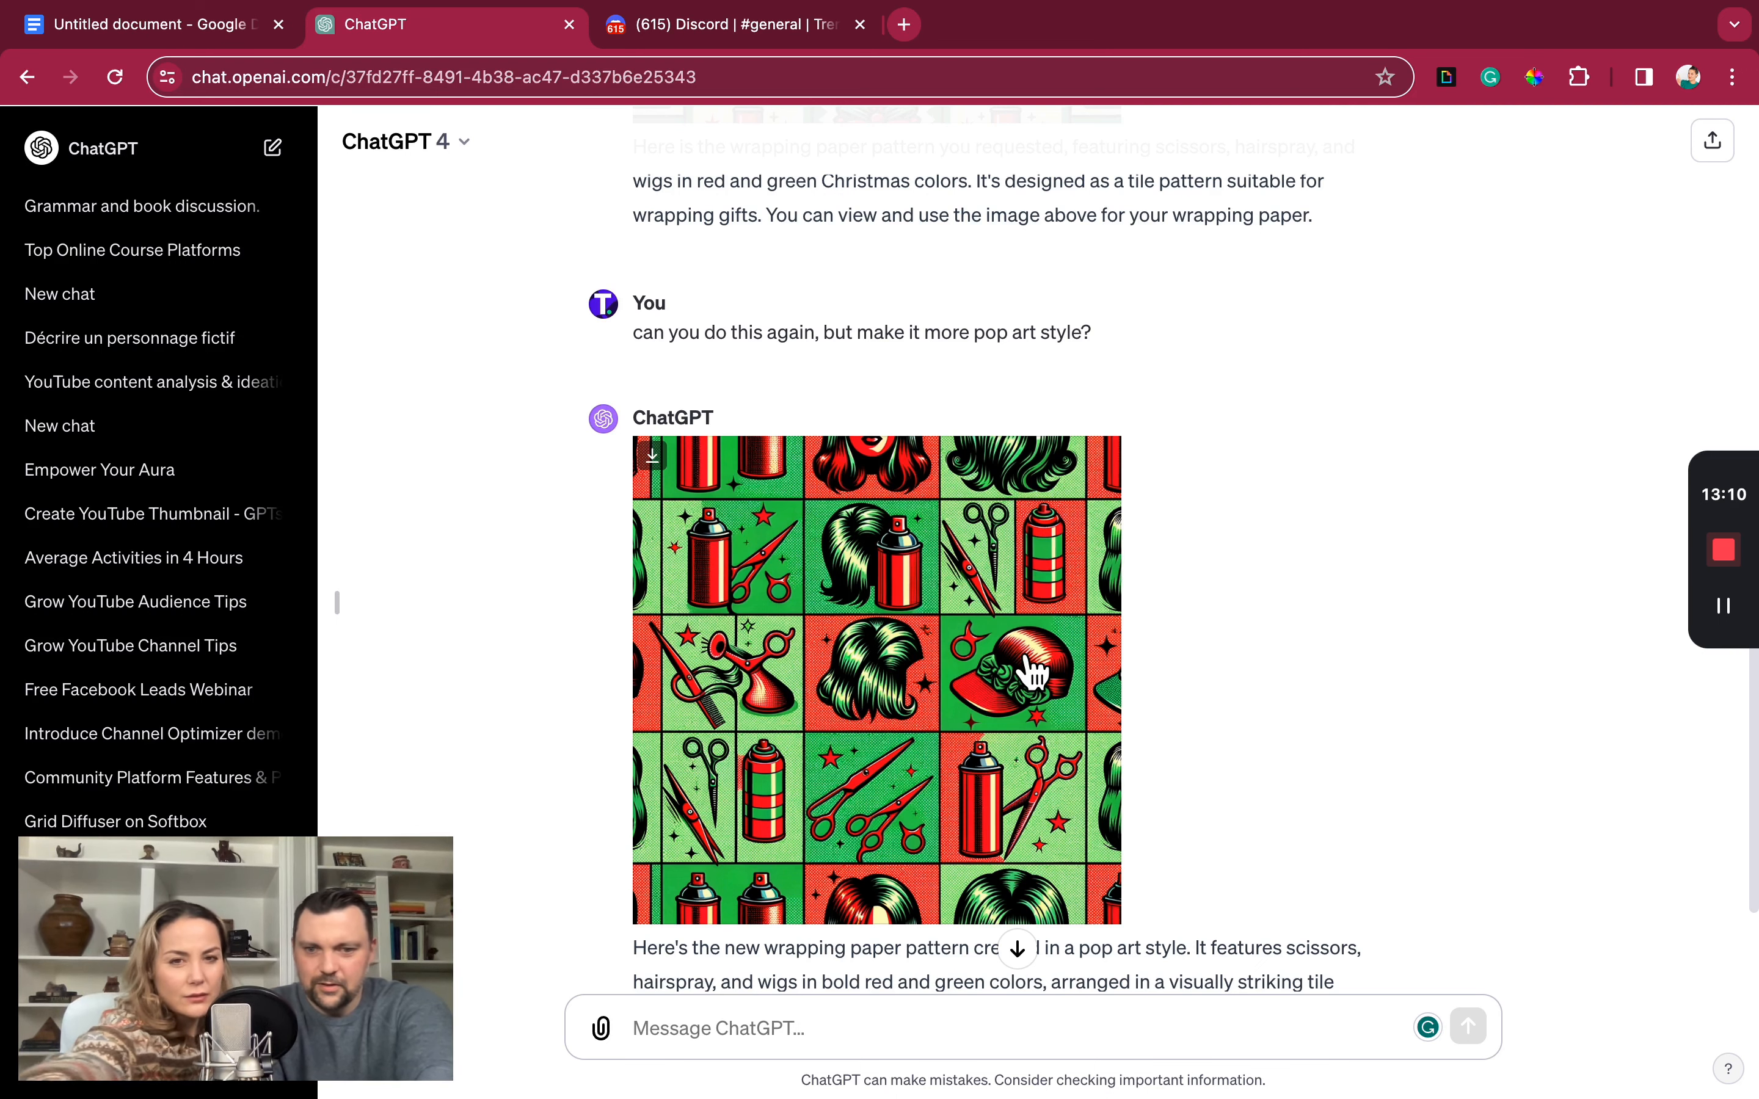
scroll(952, 654, "down", 3)
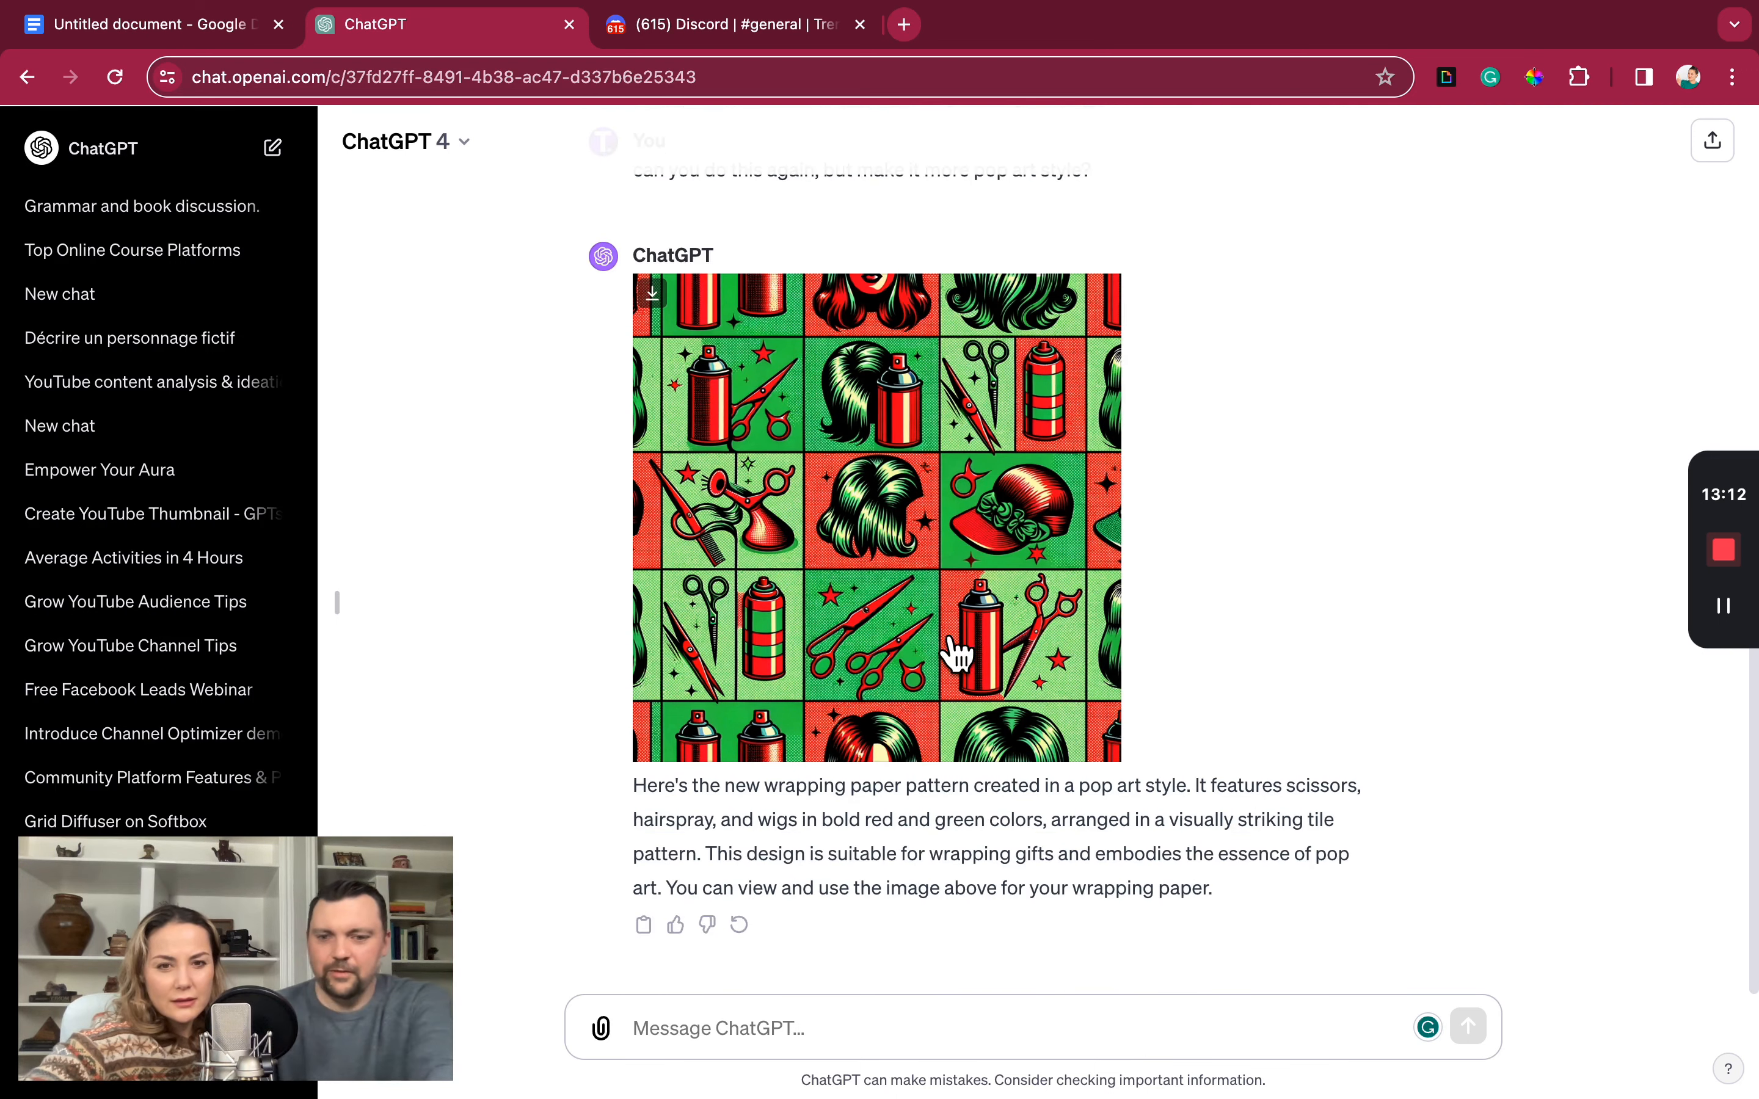
- Send "can you do one more with blow dryers, scissors, hairspray, wigs, flat irons, and bows?" and view the generated pattern enlarged
left_click(843, 1028)
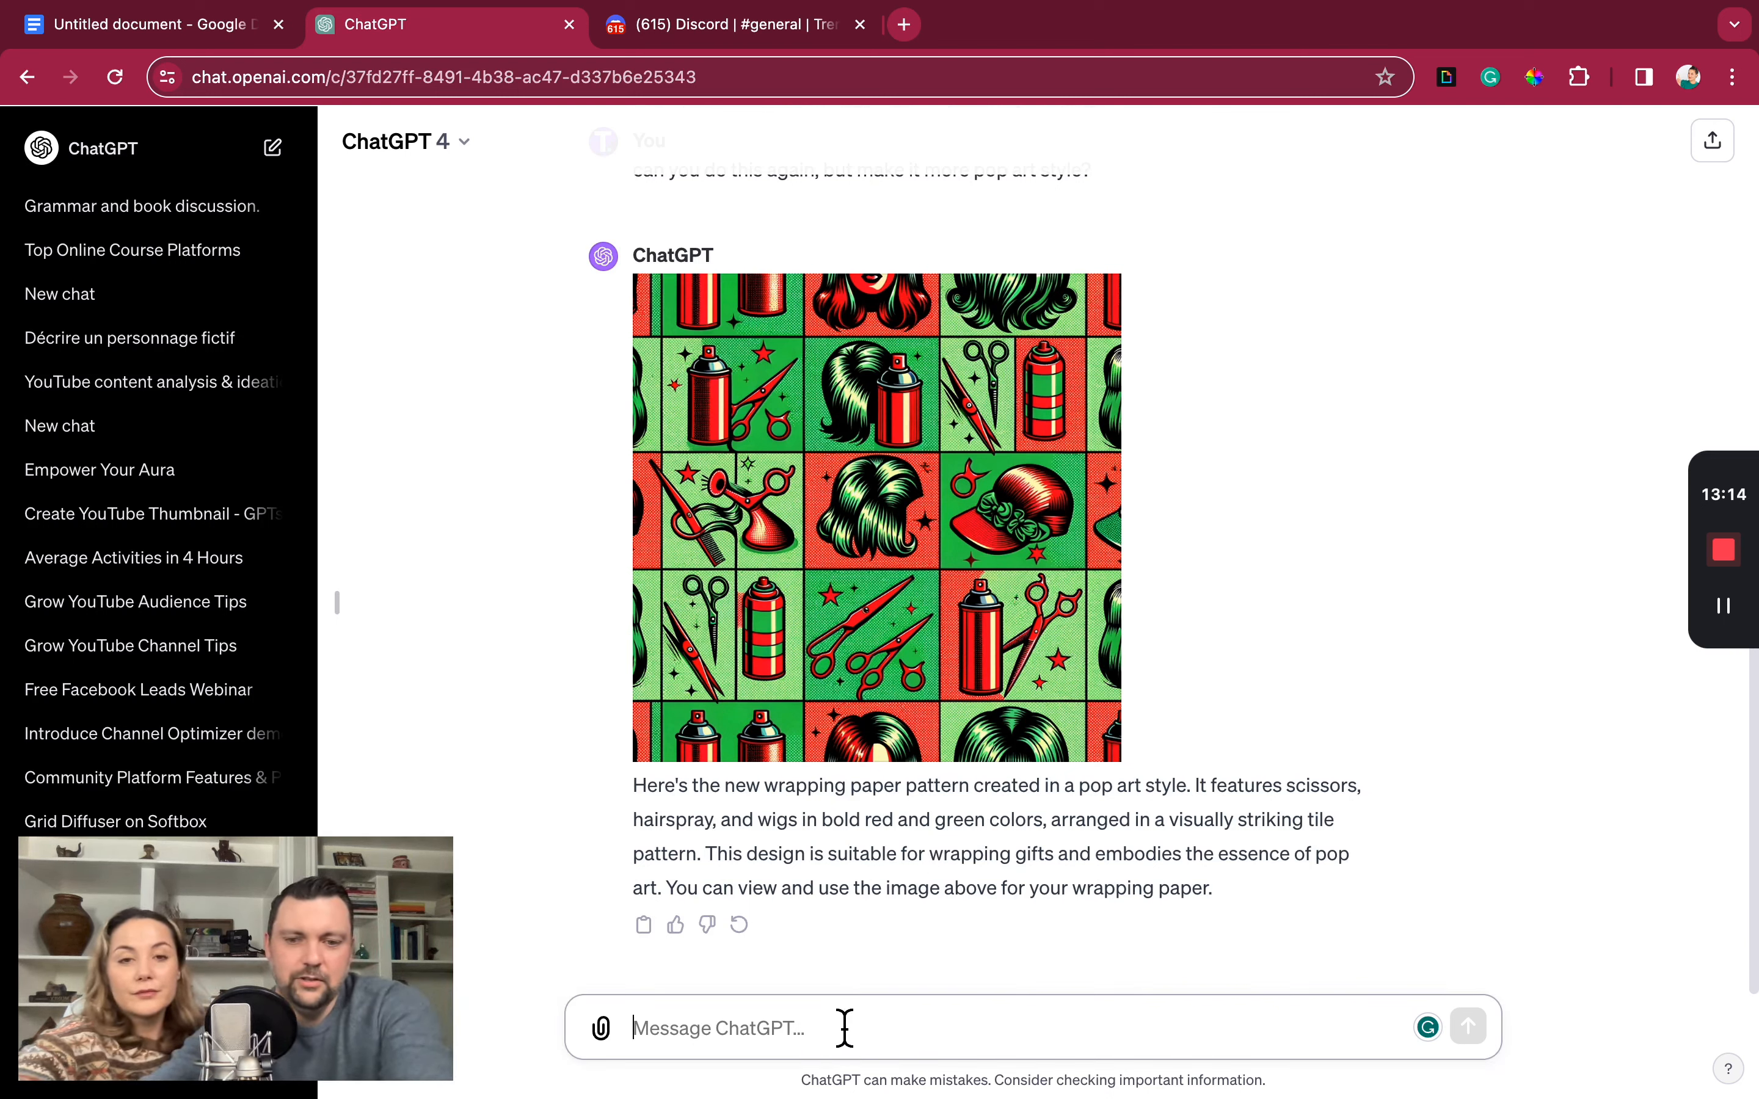
type("can you do one mor")
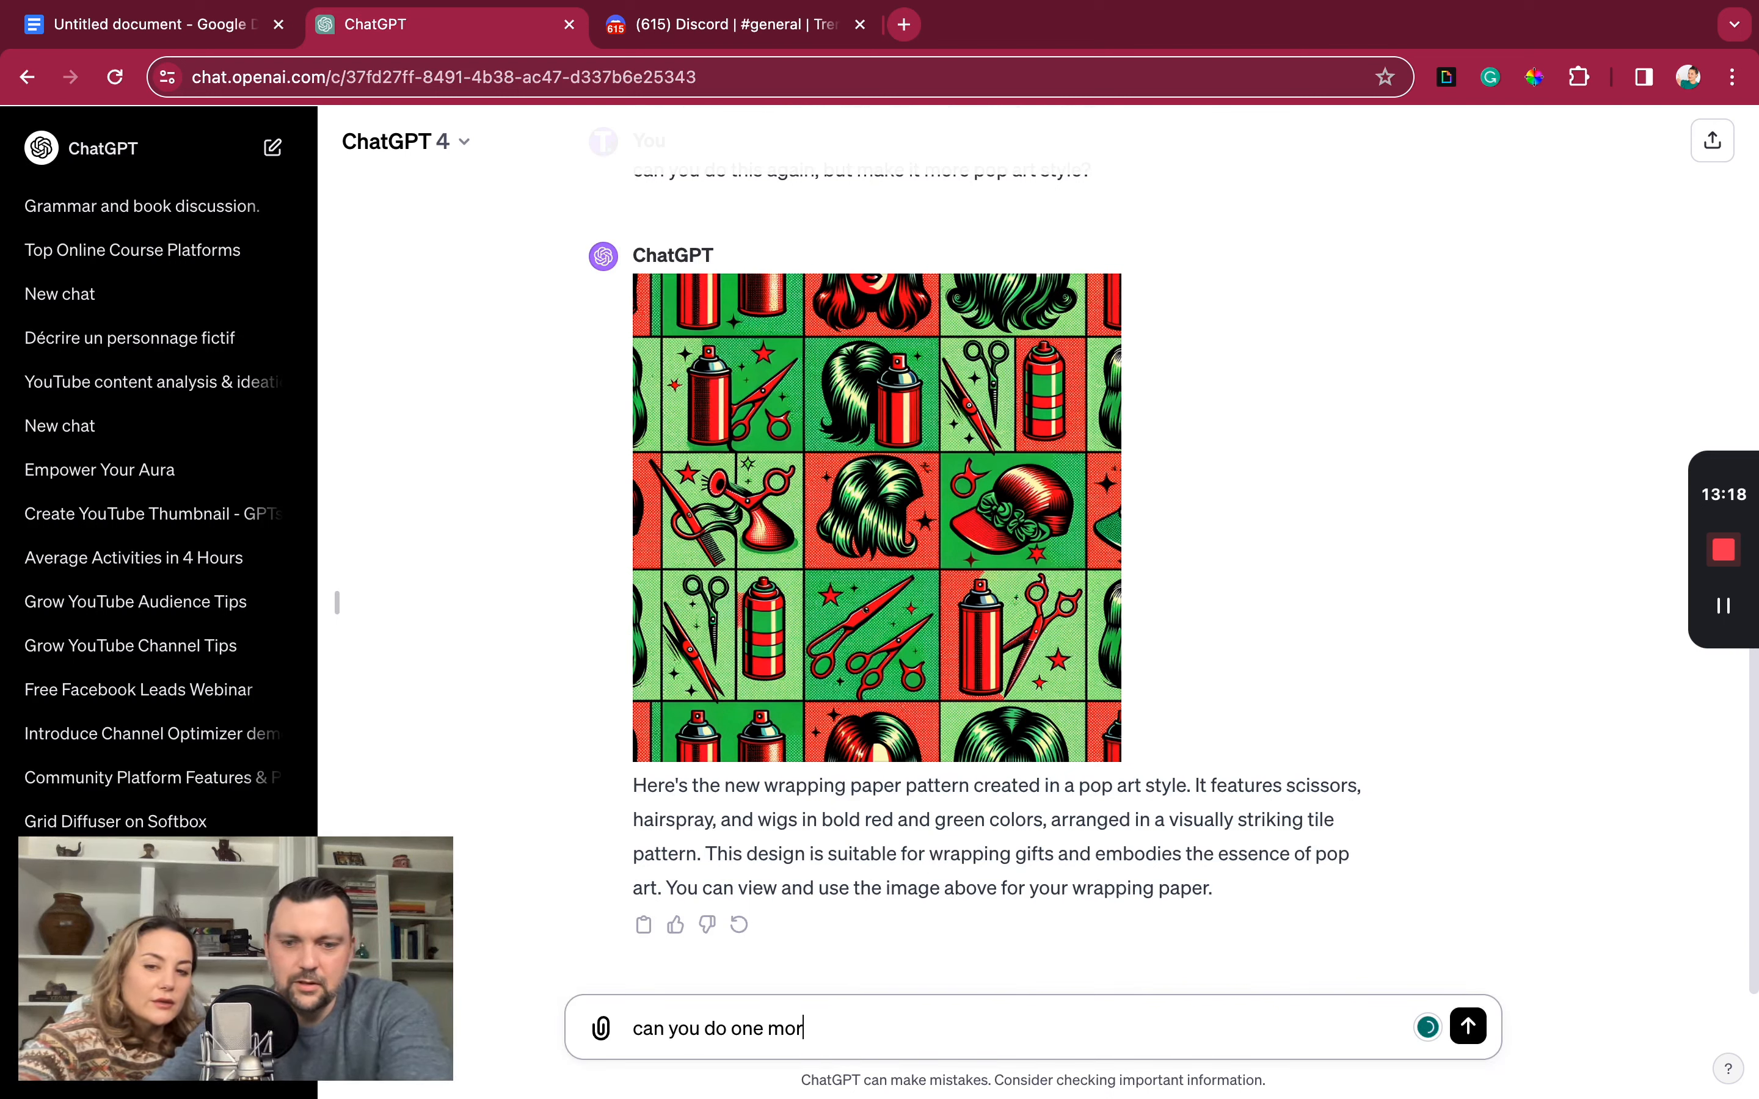
type("e with blowdry")
key("BackSpace")
key("BackSpace")
key("BackSpace")
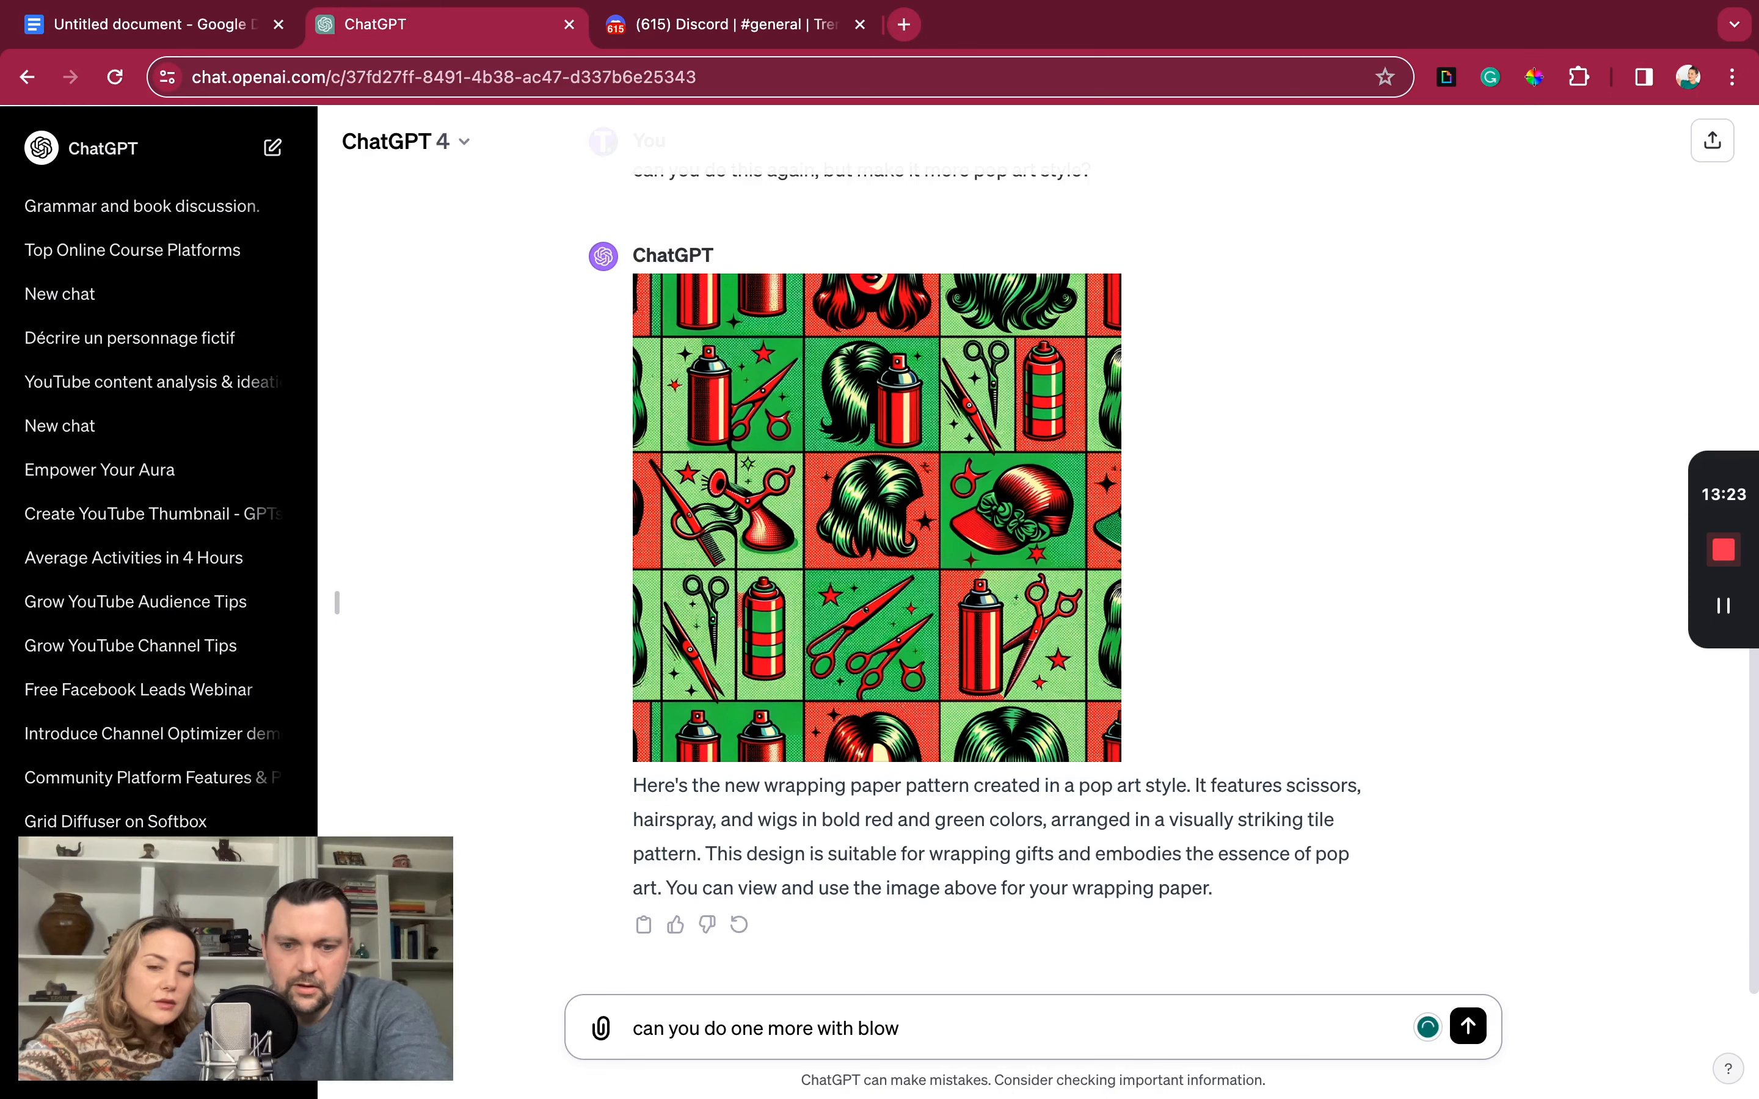
type("dryers")
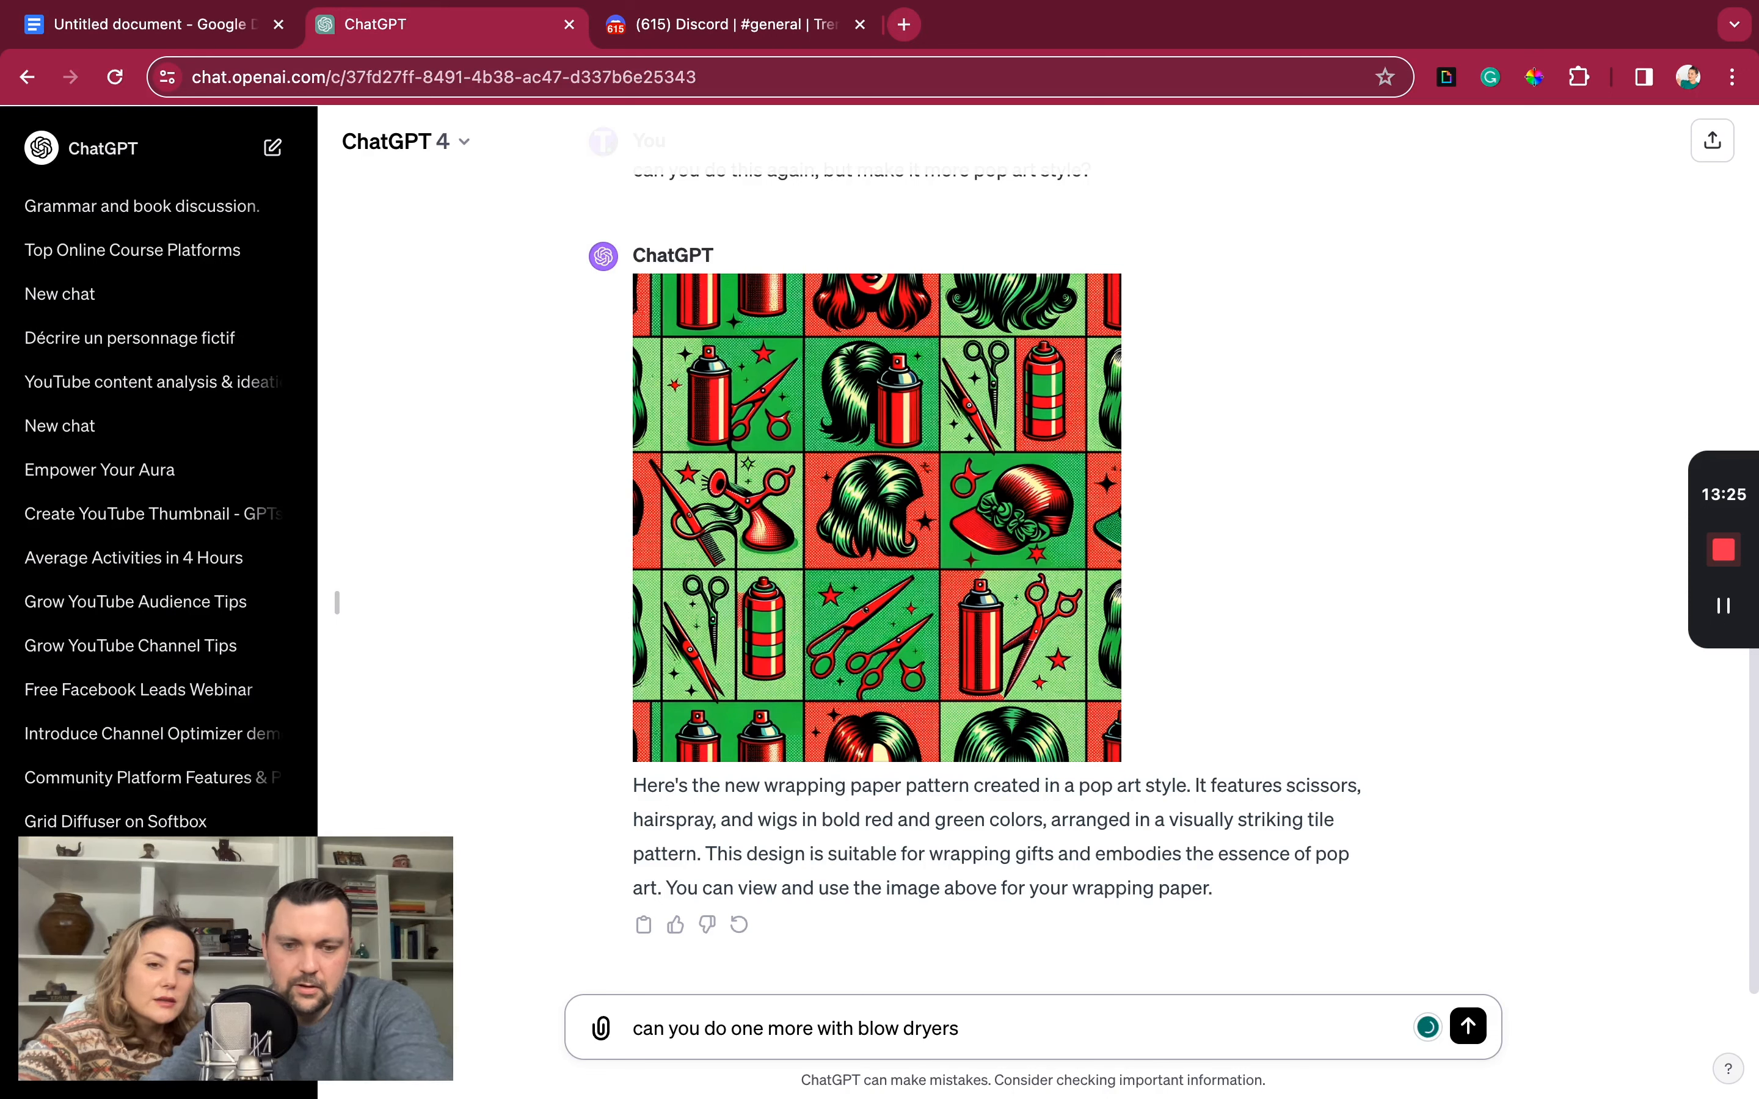
type(", scis")
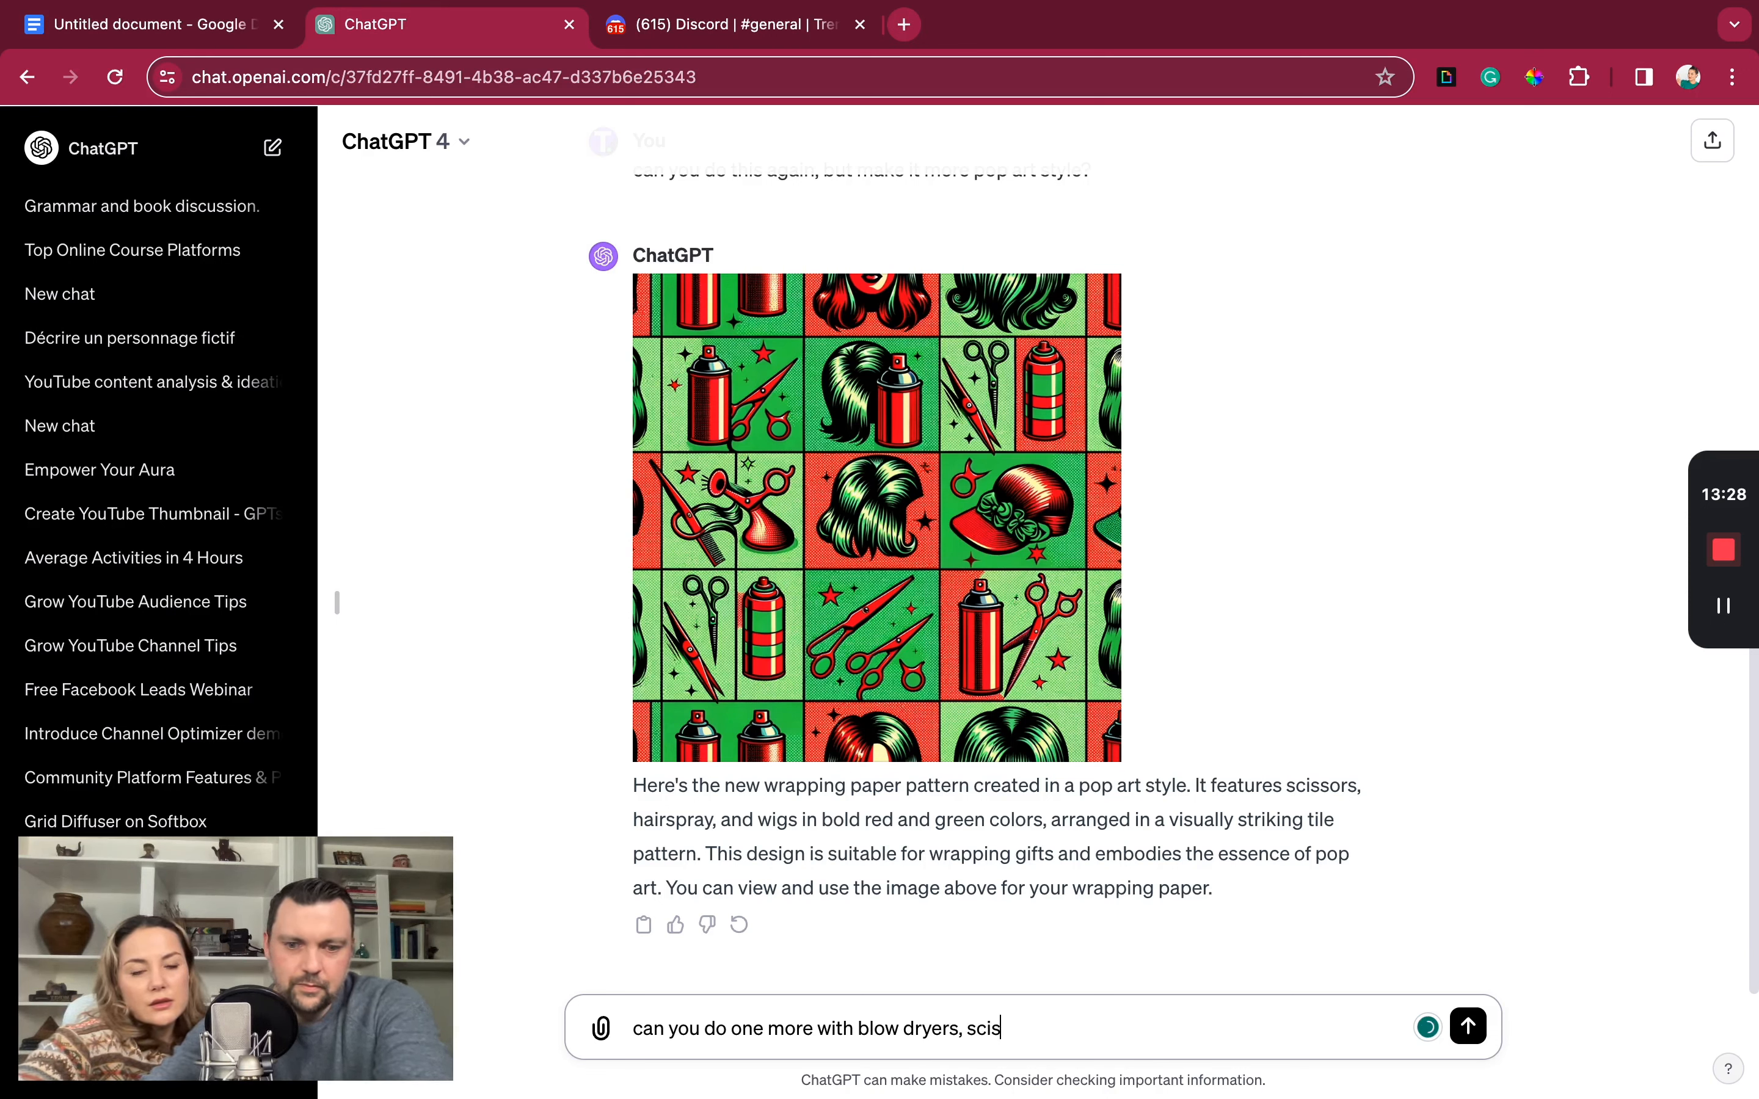
type("sors, hairspray, wigs")
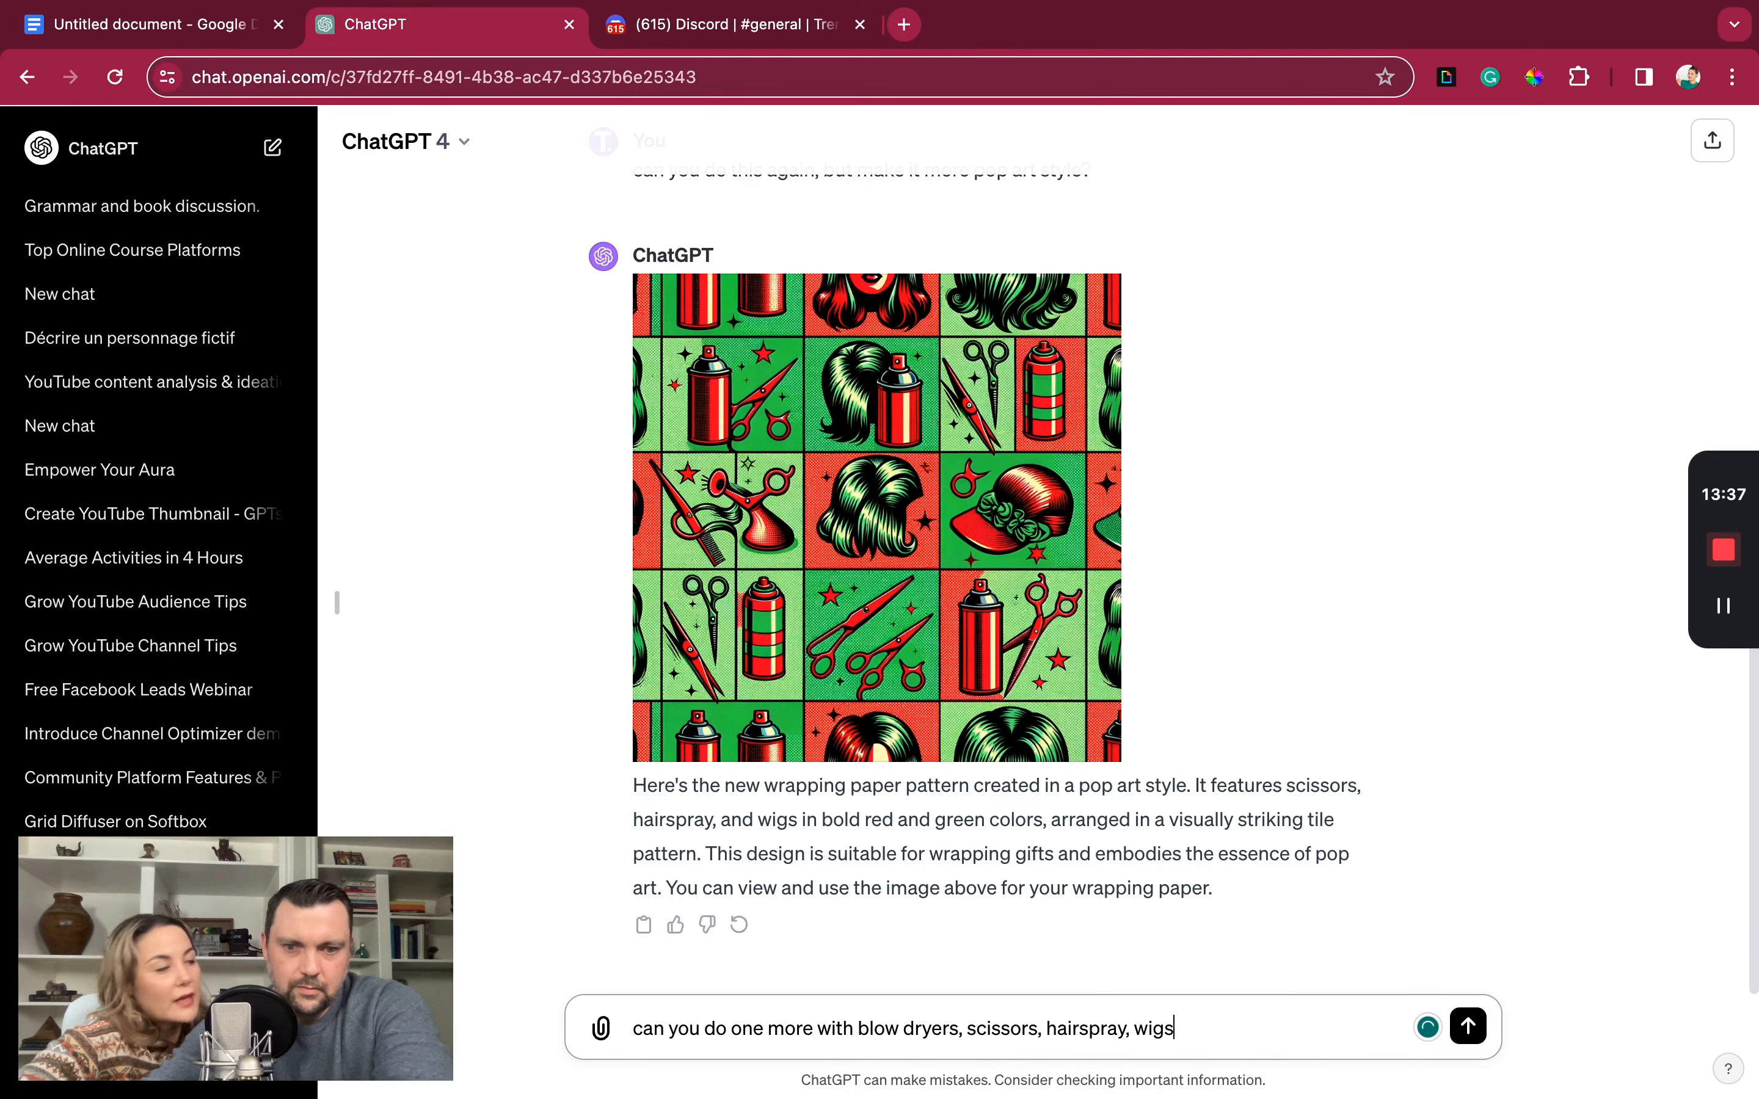
type(", fla")
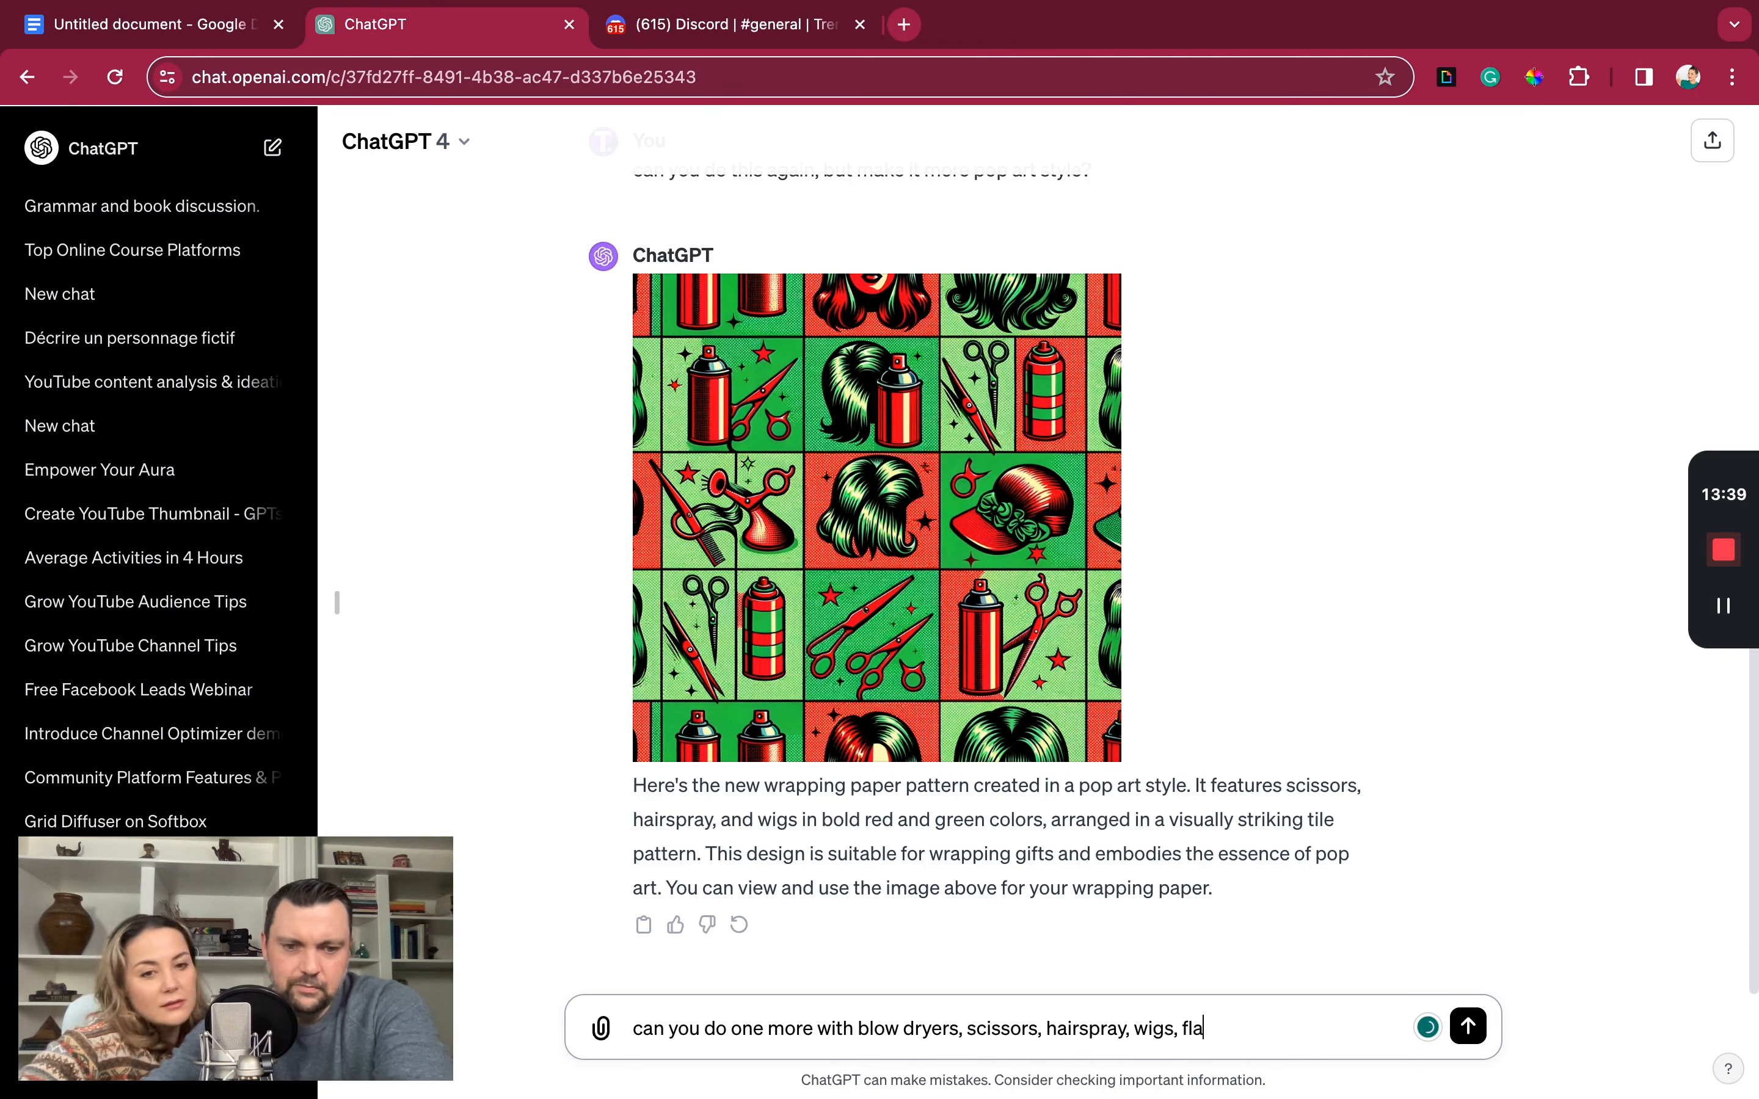
type("t irons")
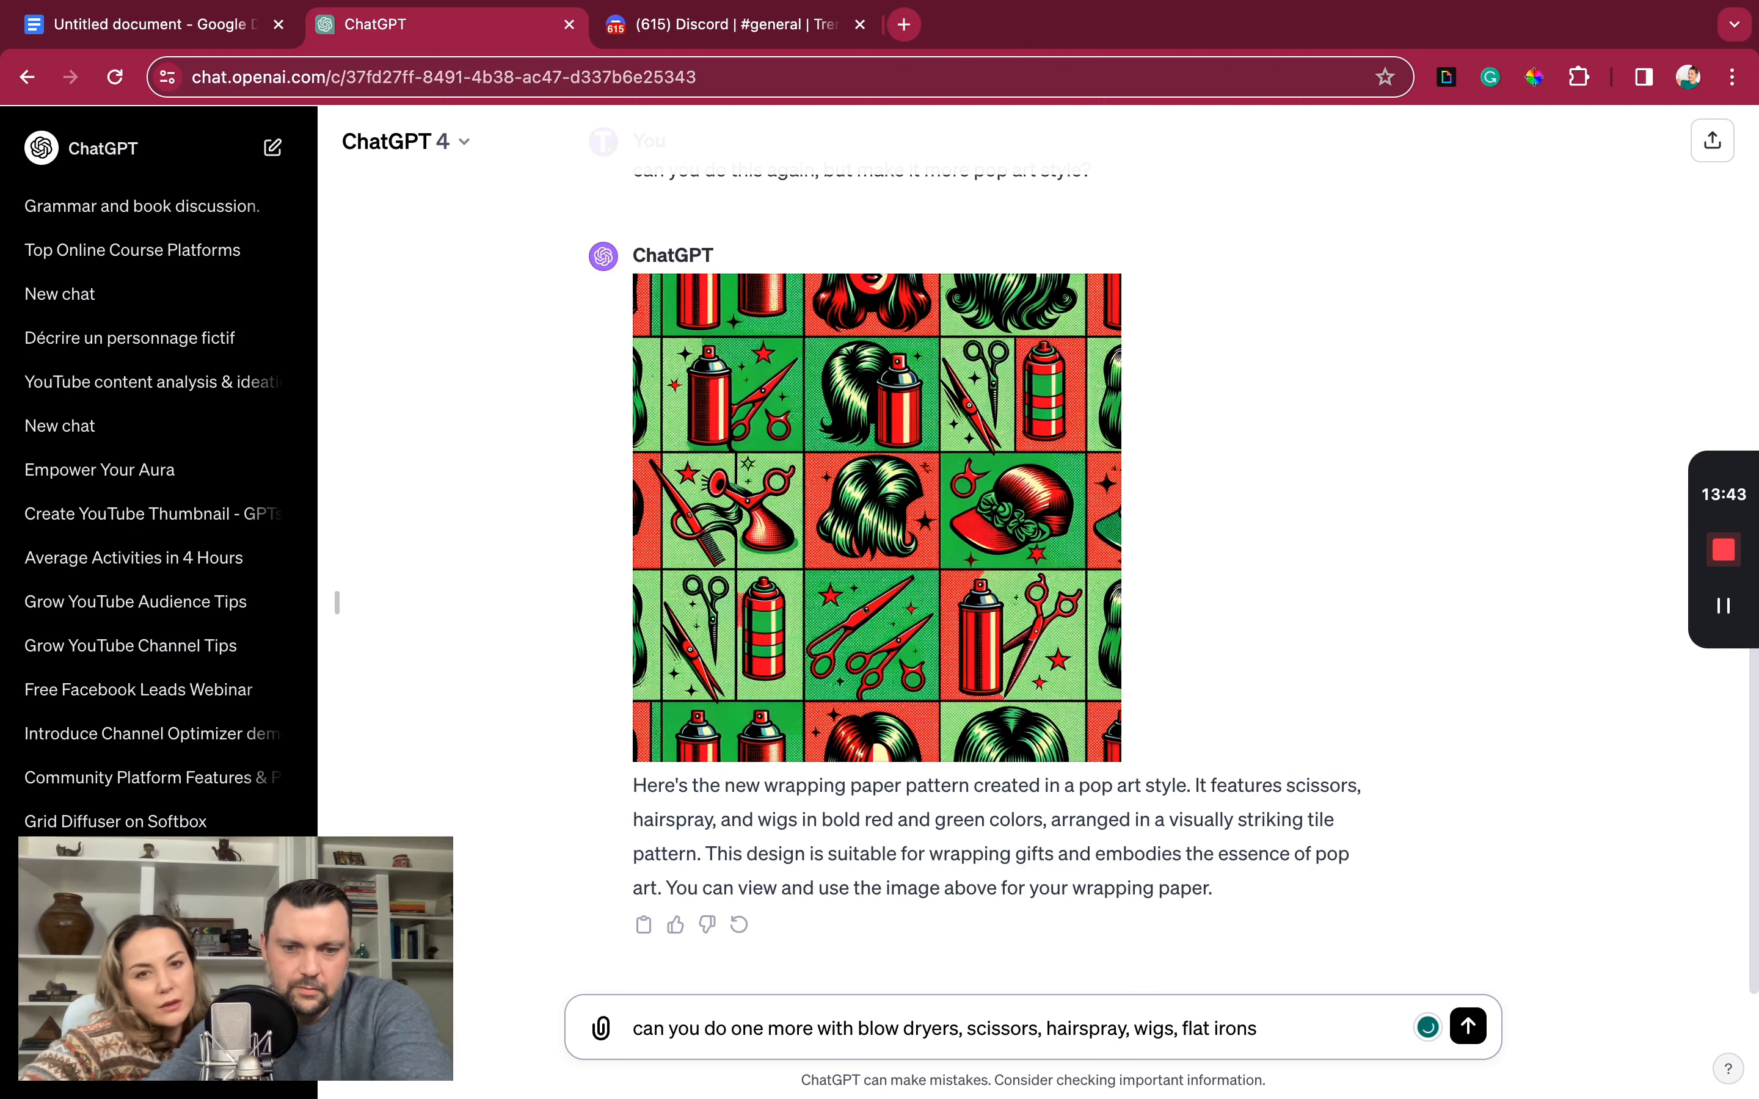
type(", and bows?")
key("Return")
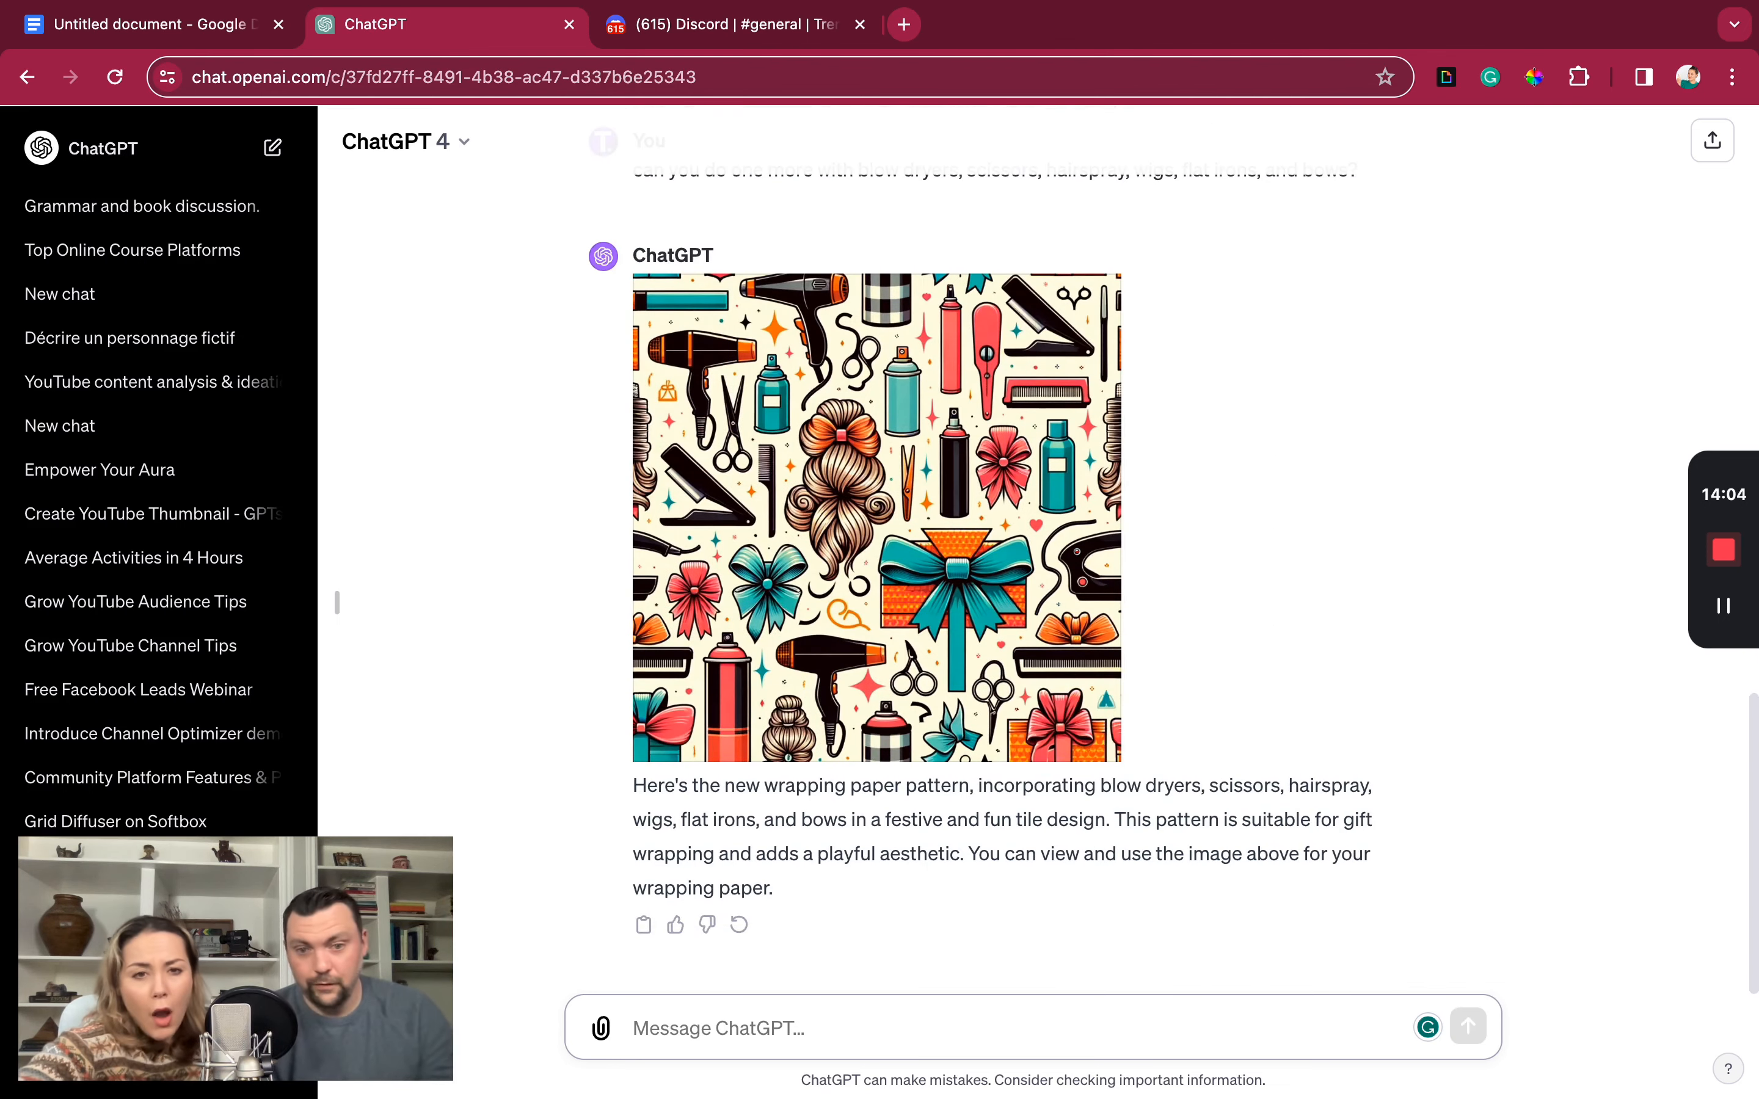
left_click(882, 542)
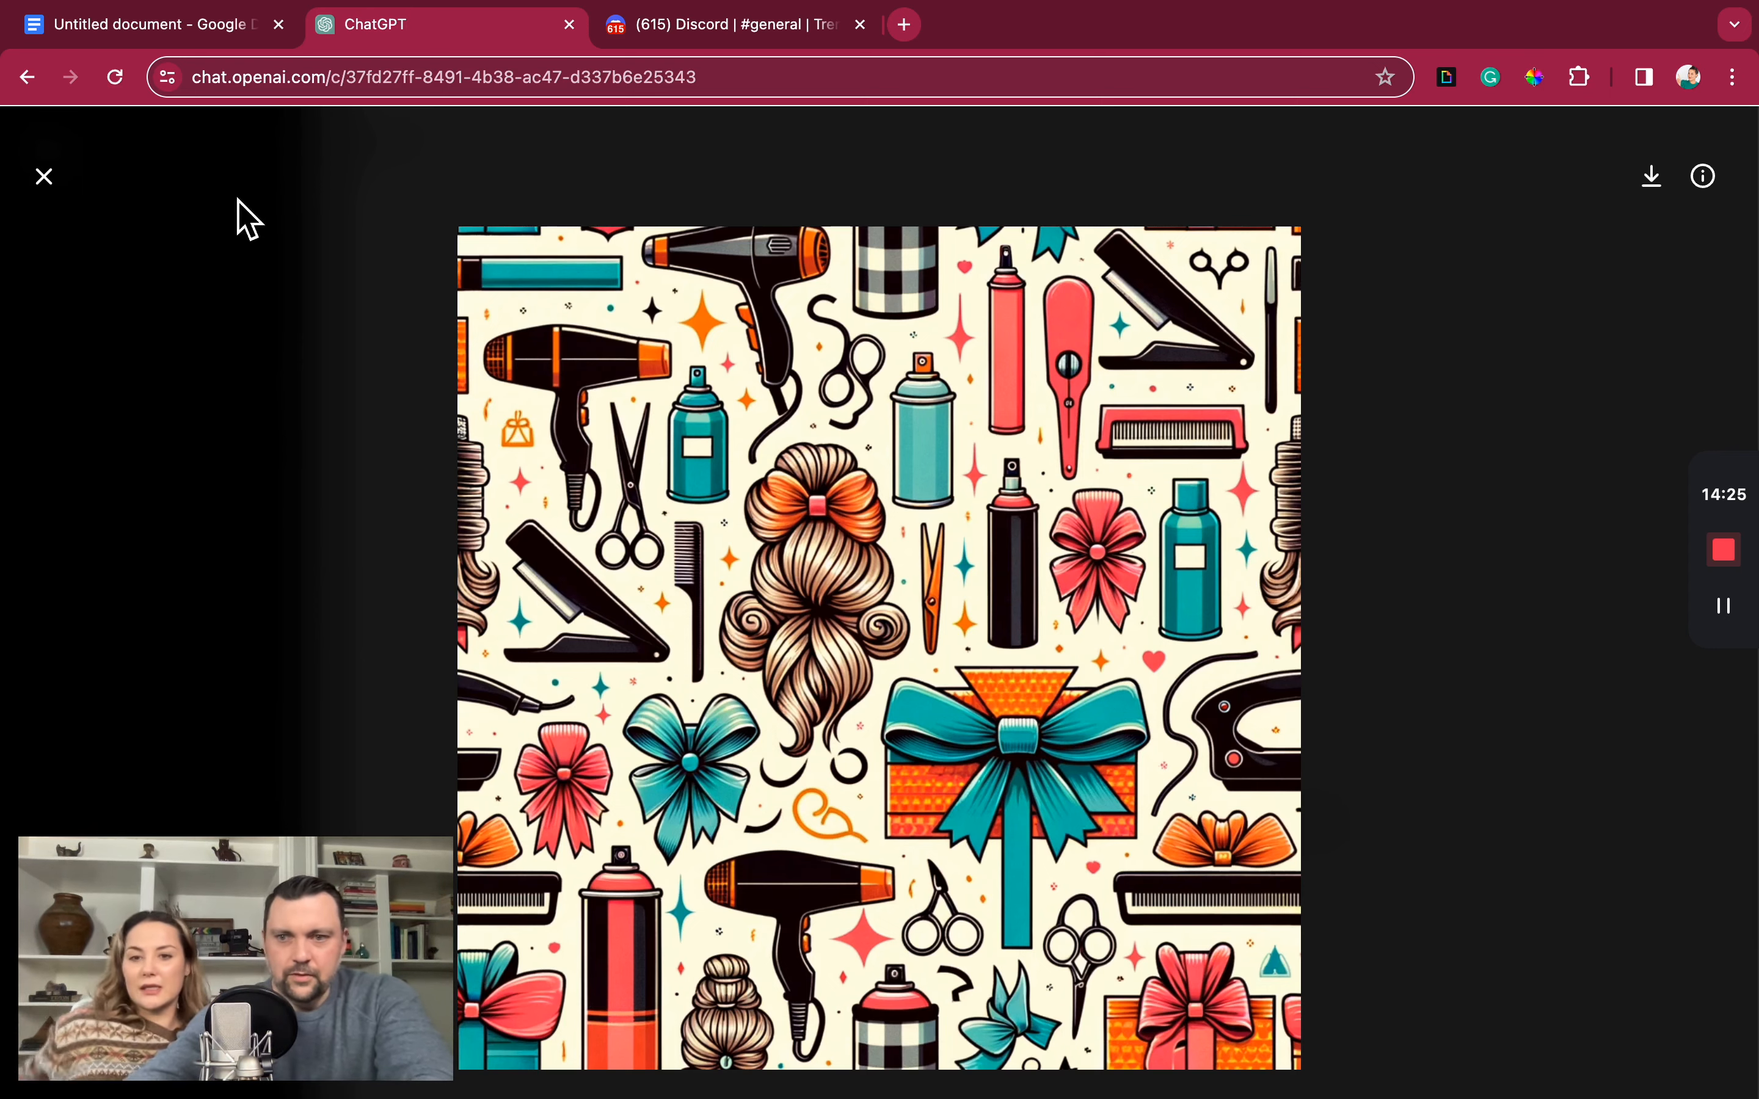
left_click(49, 180)
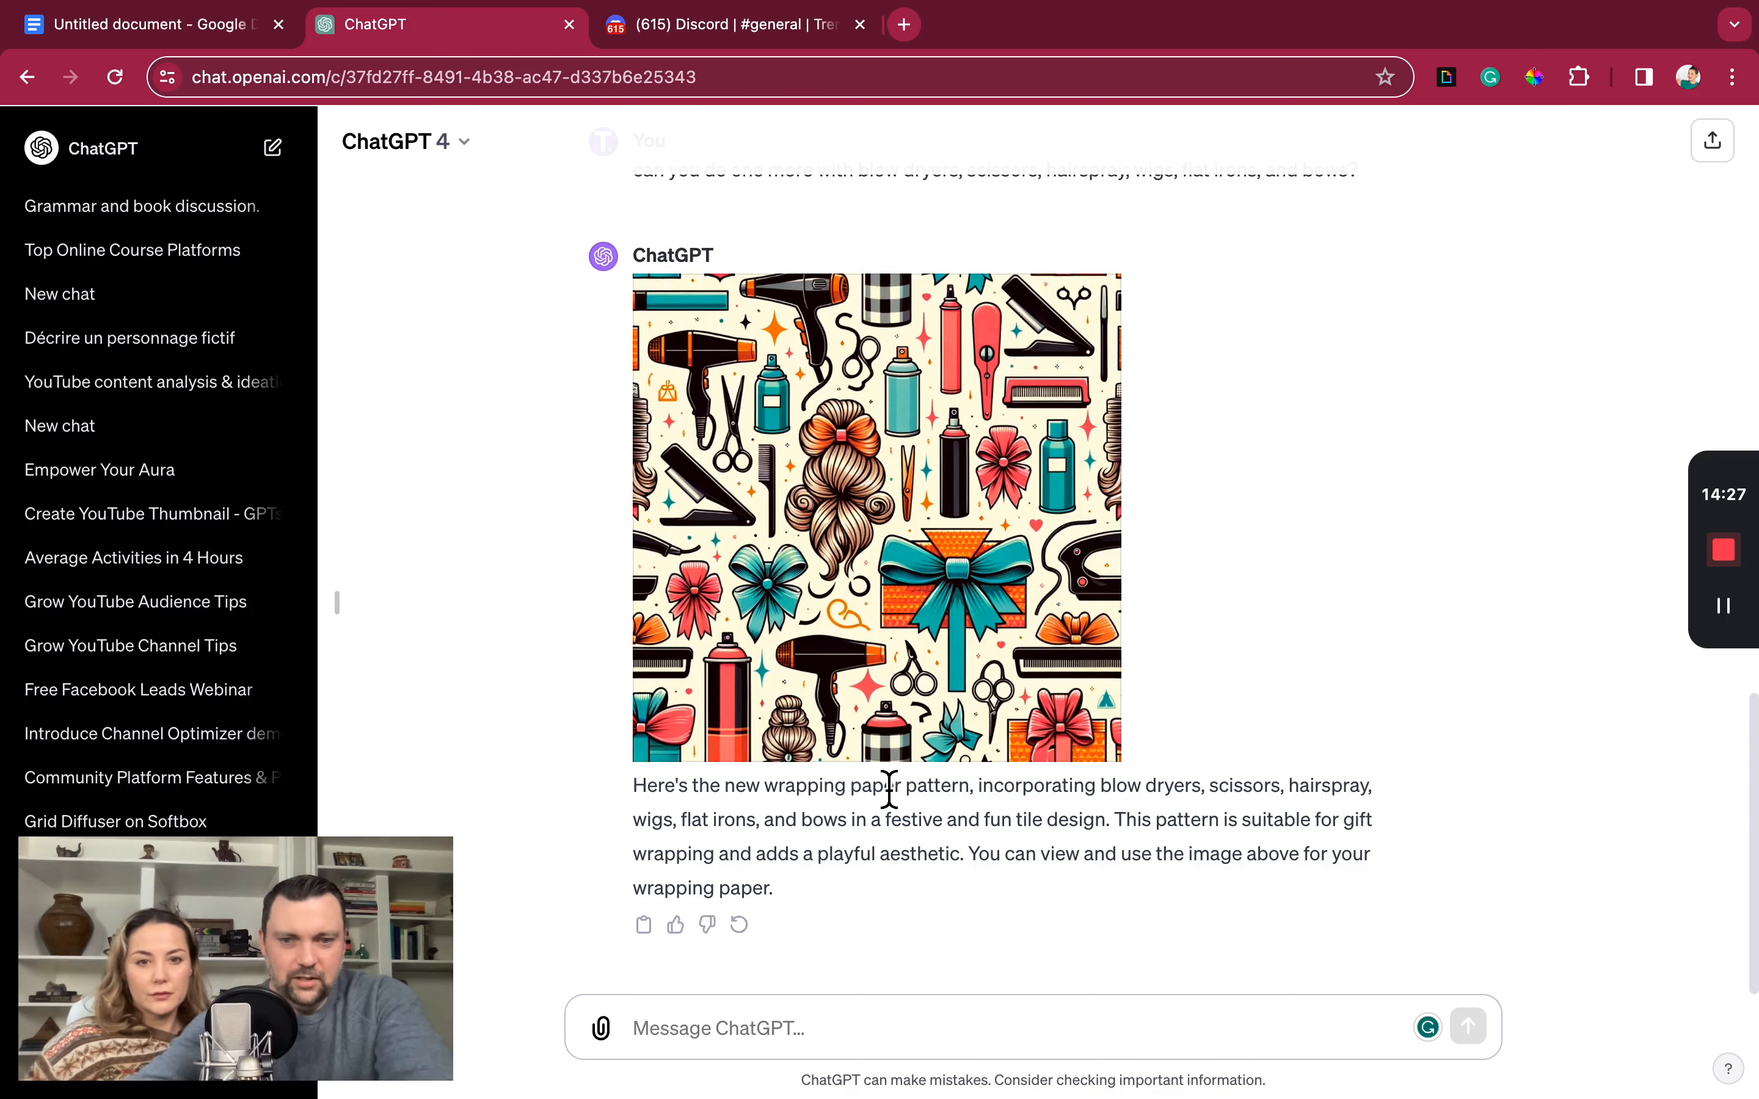
- Ask to keep the exact same image but make it with red, green, black and white, and view the generated pattern enlarged
left_click(803, 1036)
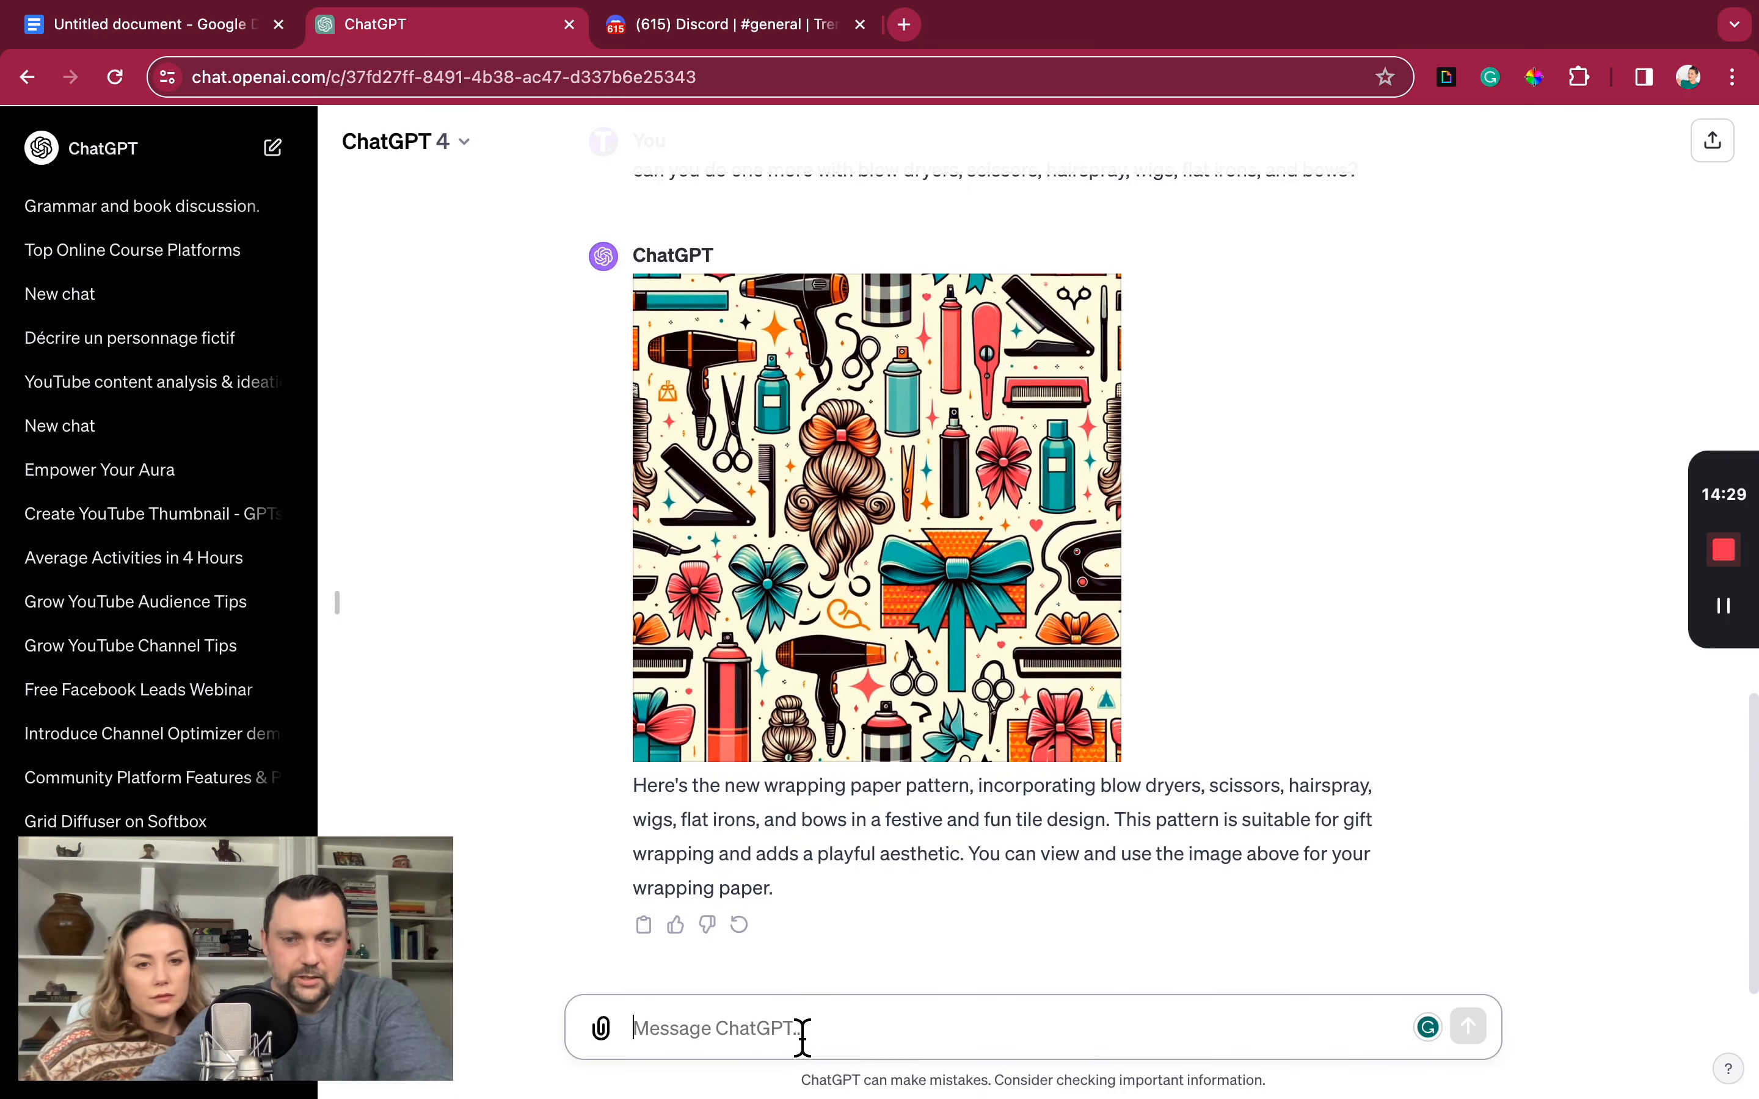
type("can")
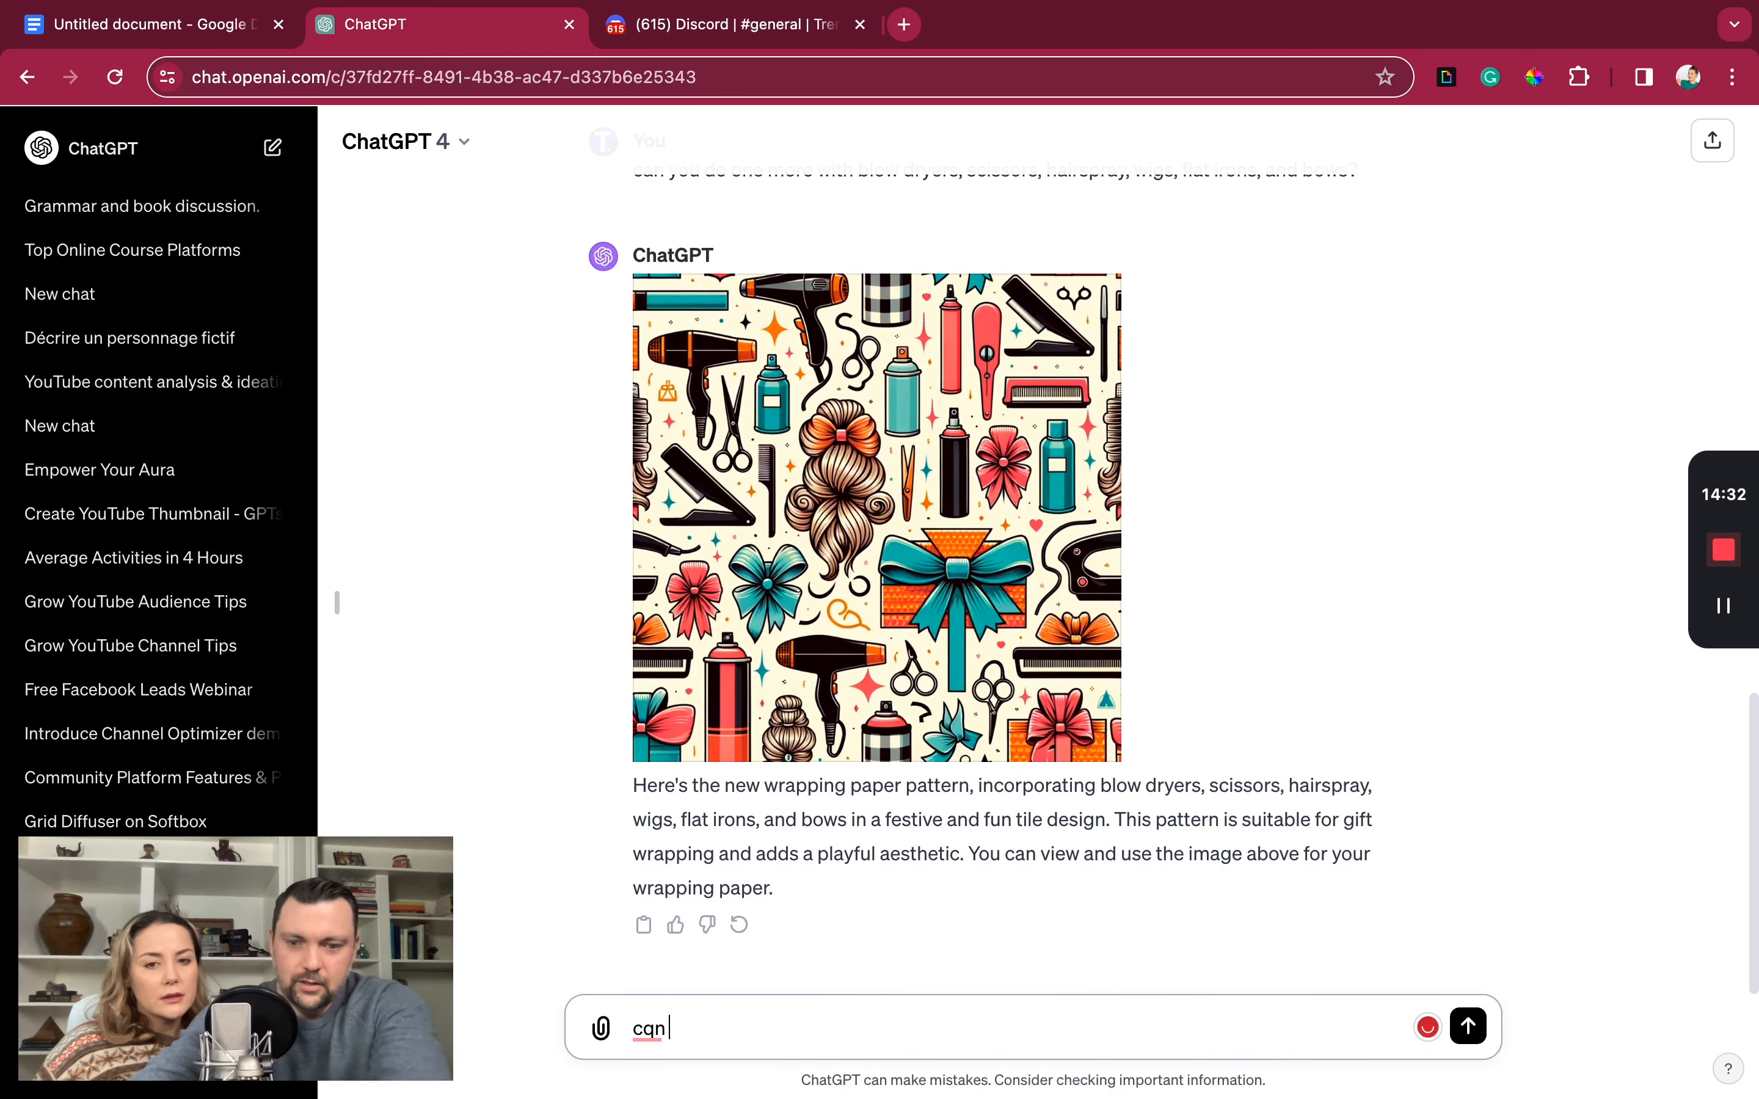
key("BackSpace")
key("BackSpace")
type("an you keep the exact same image, b")
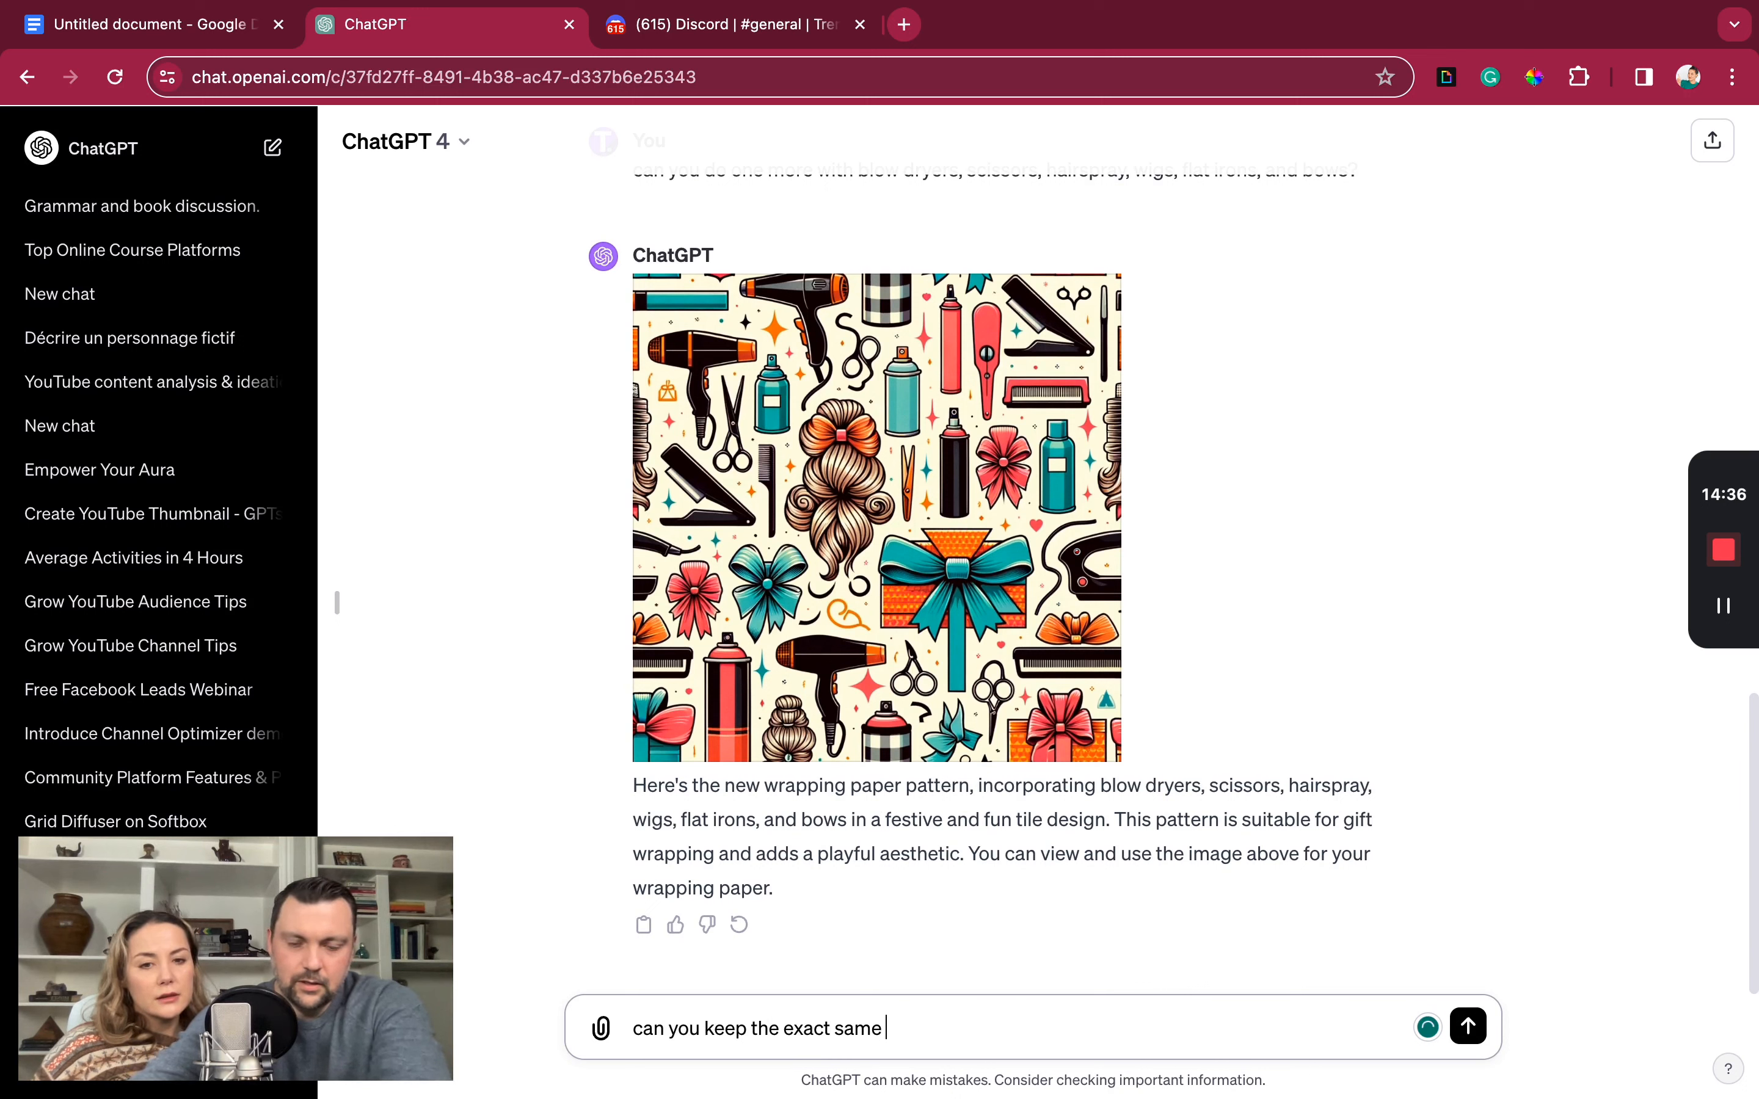
type("ut make it with red and green?")
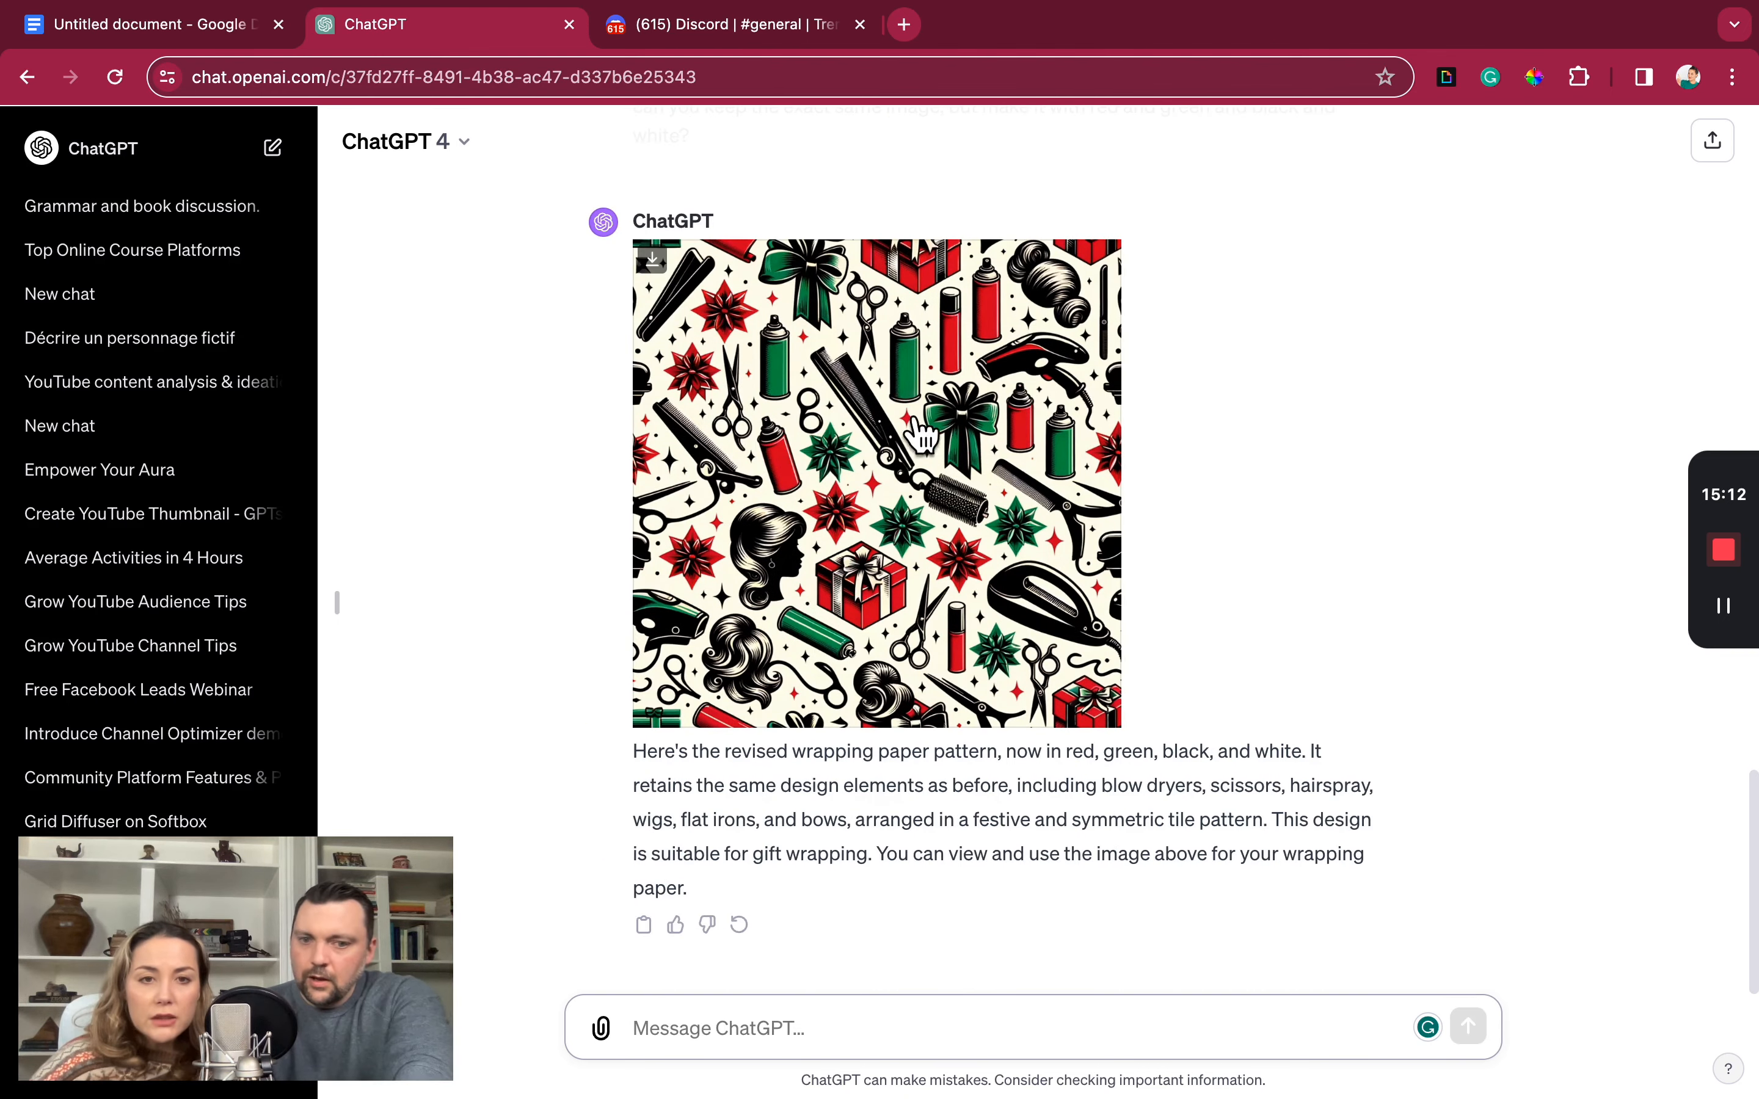
left_click(884, 444)
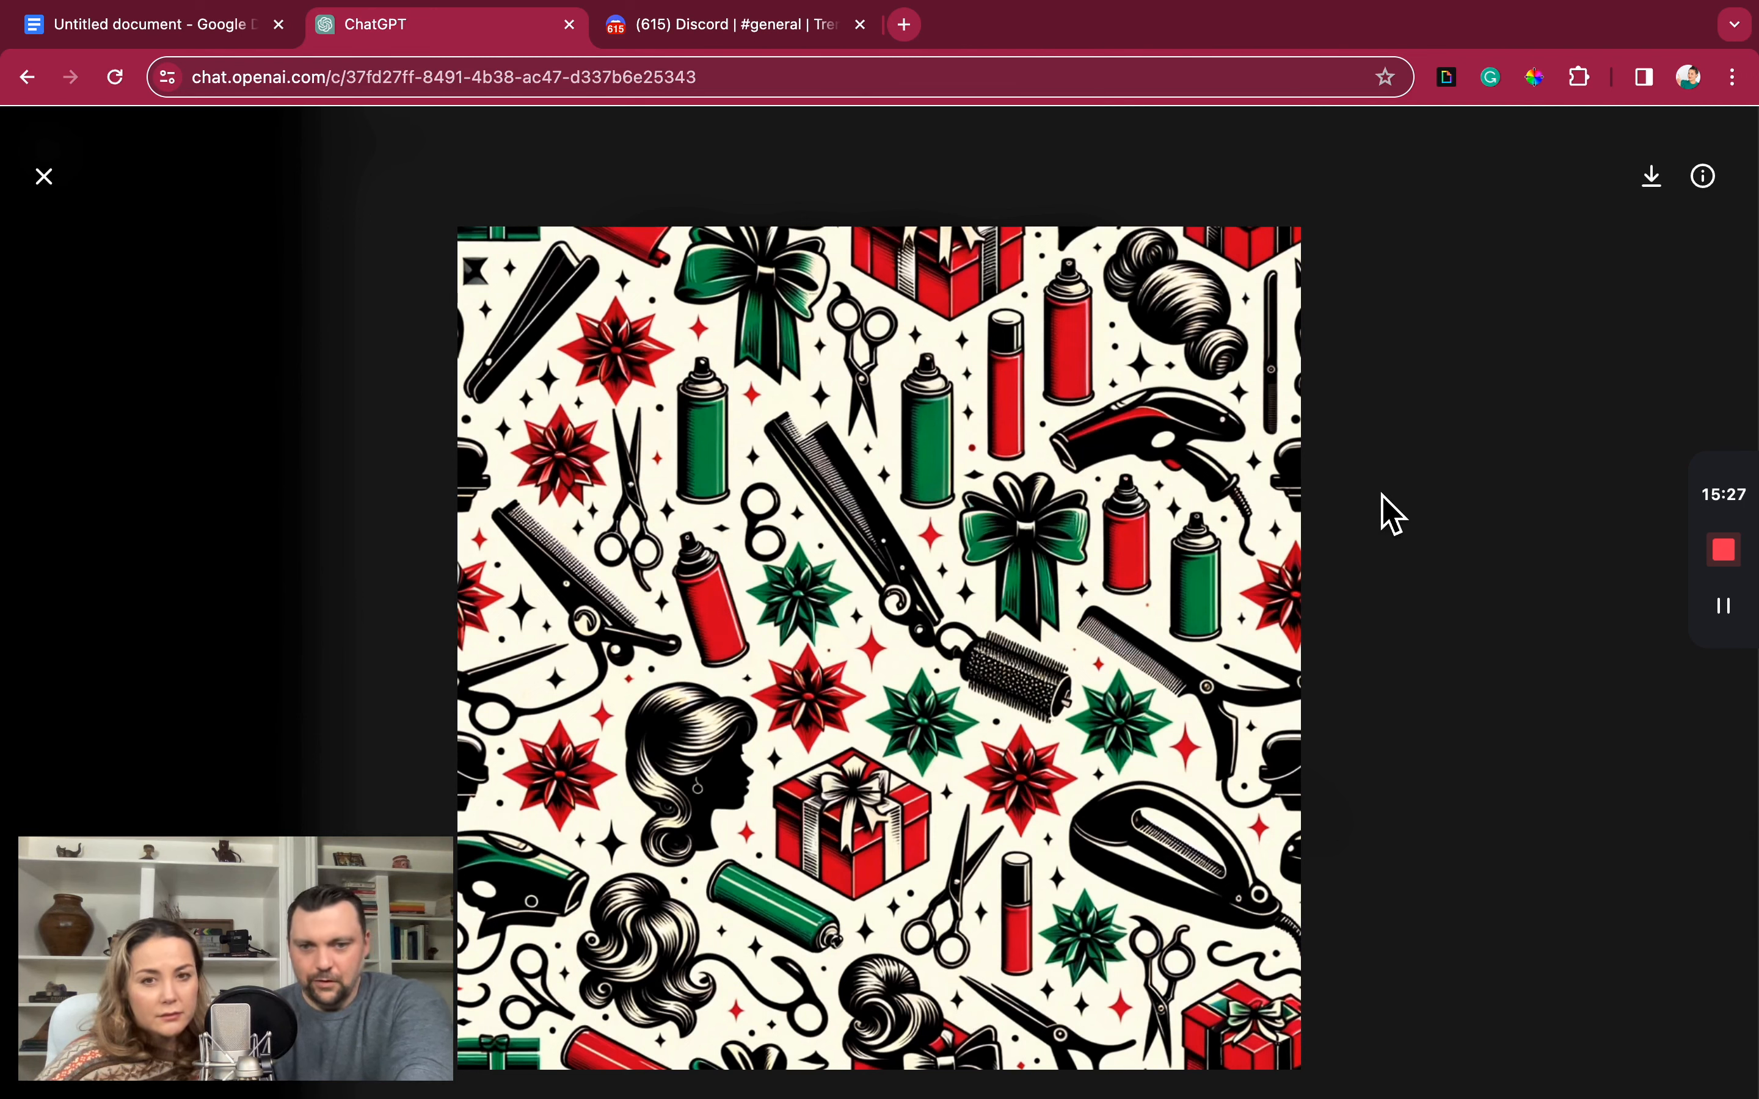
- Switch to Discord and set Midjourney to Stylize low through the /settings command
left_click(703, 33)
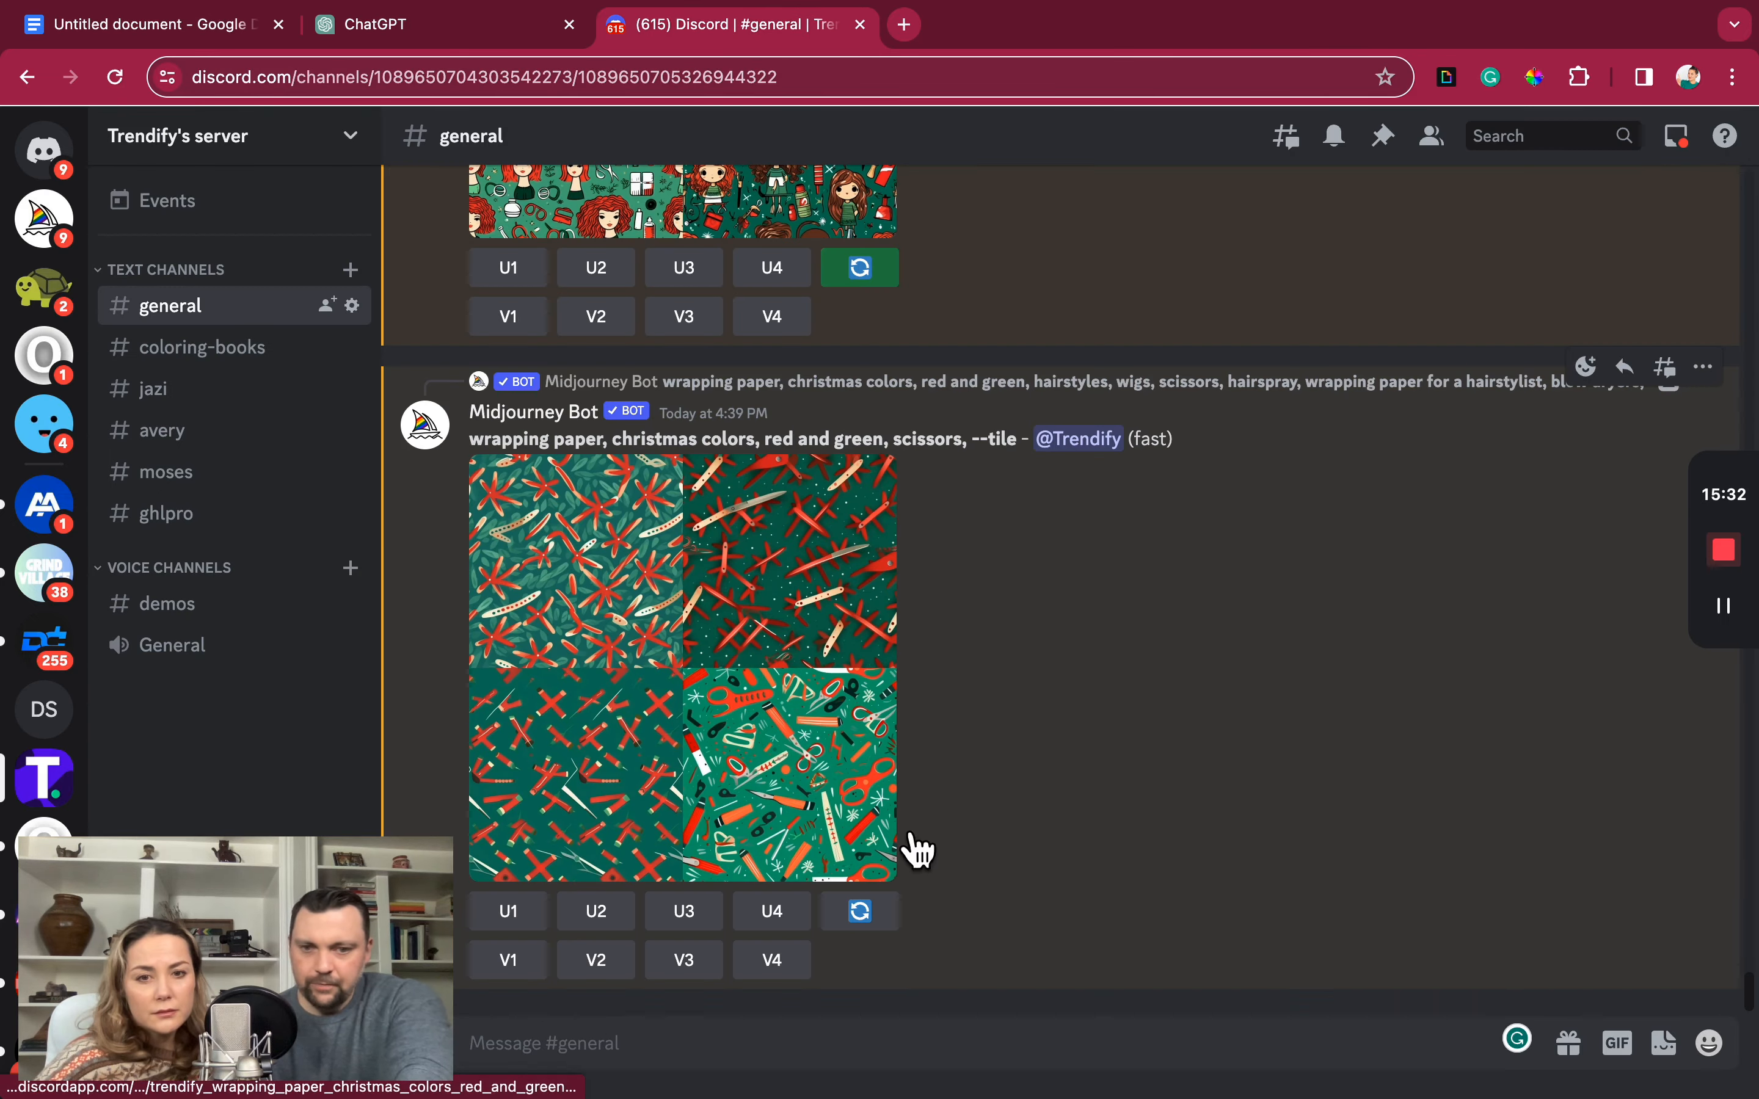
left_click(662, 1046)
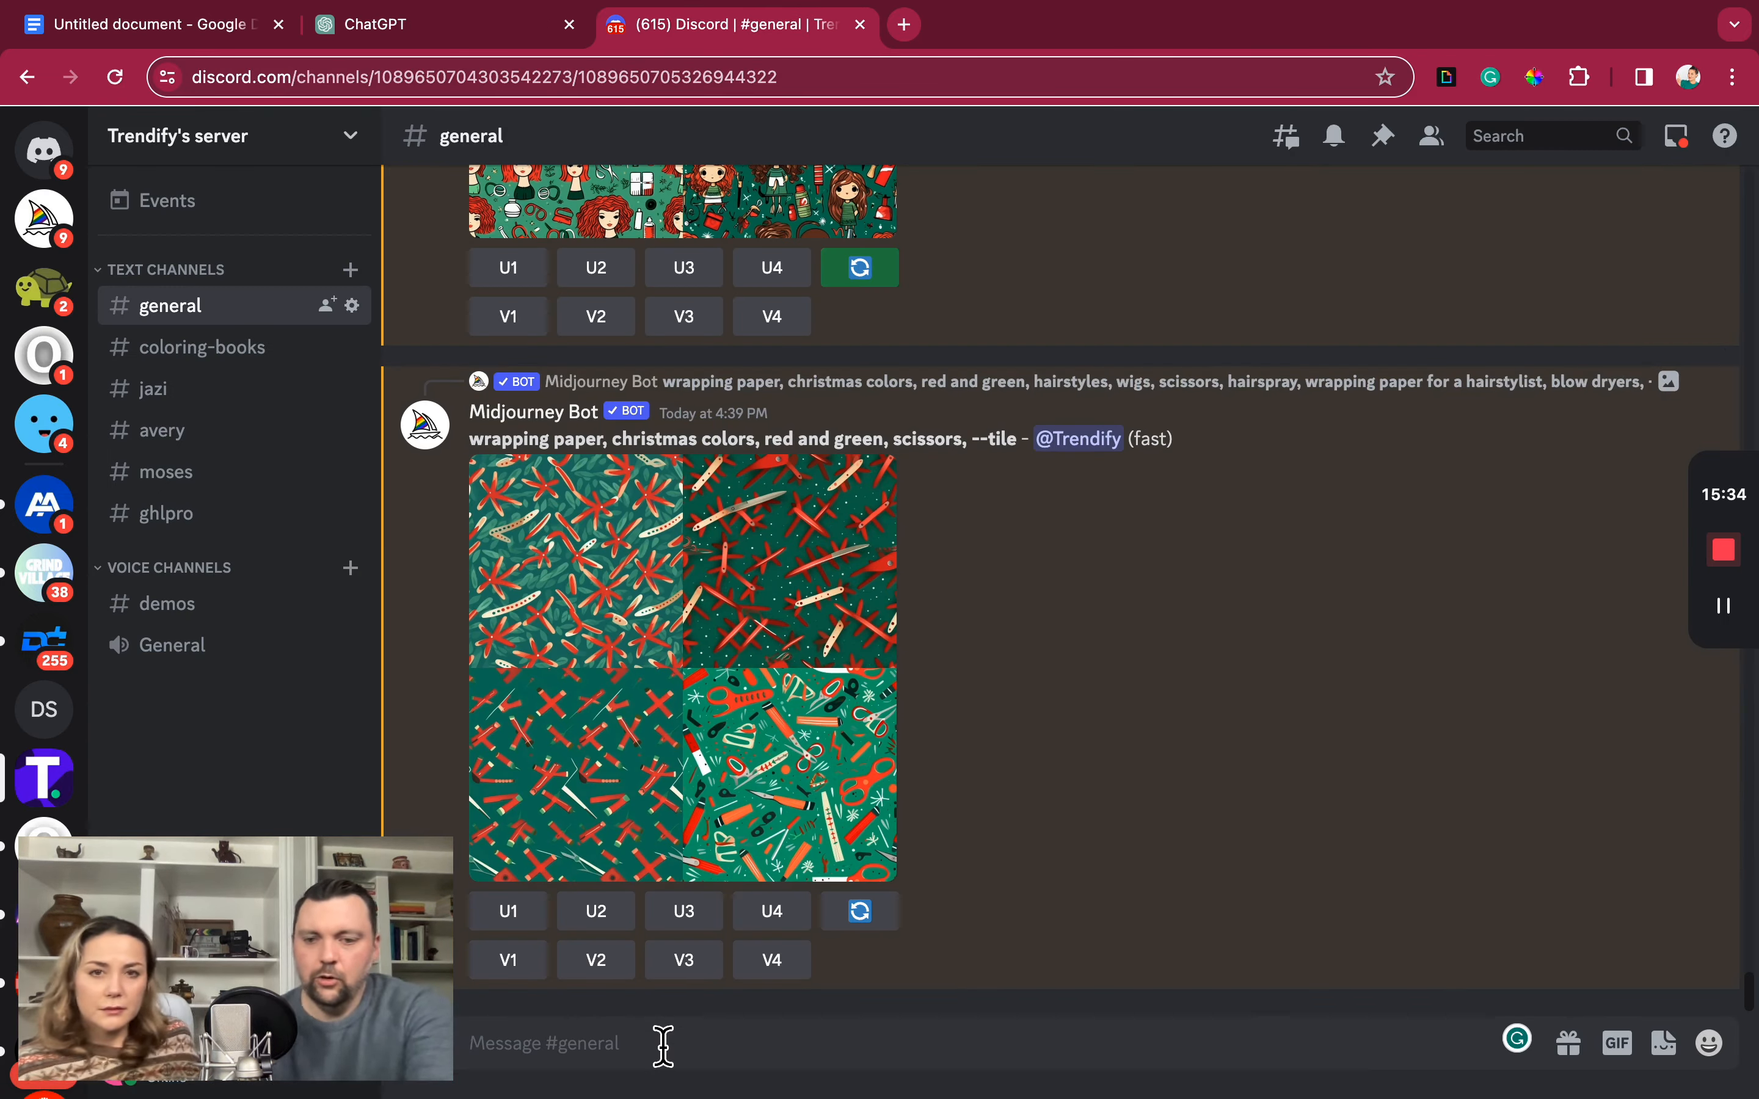
type("/")
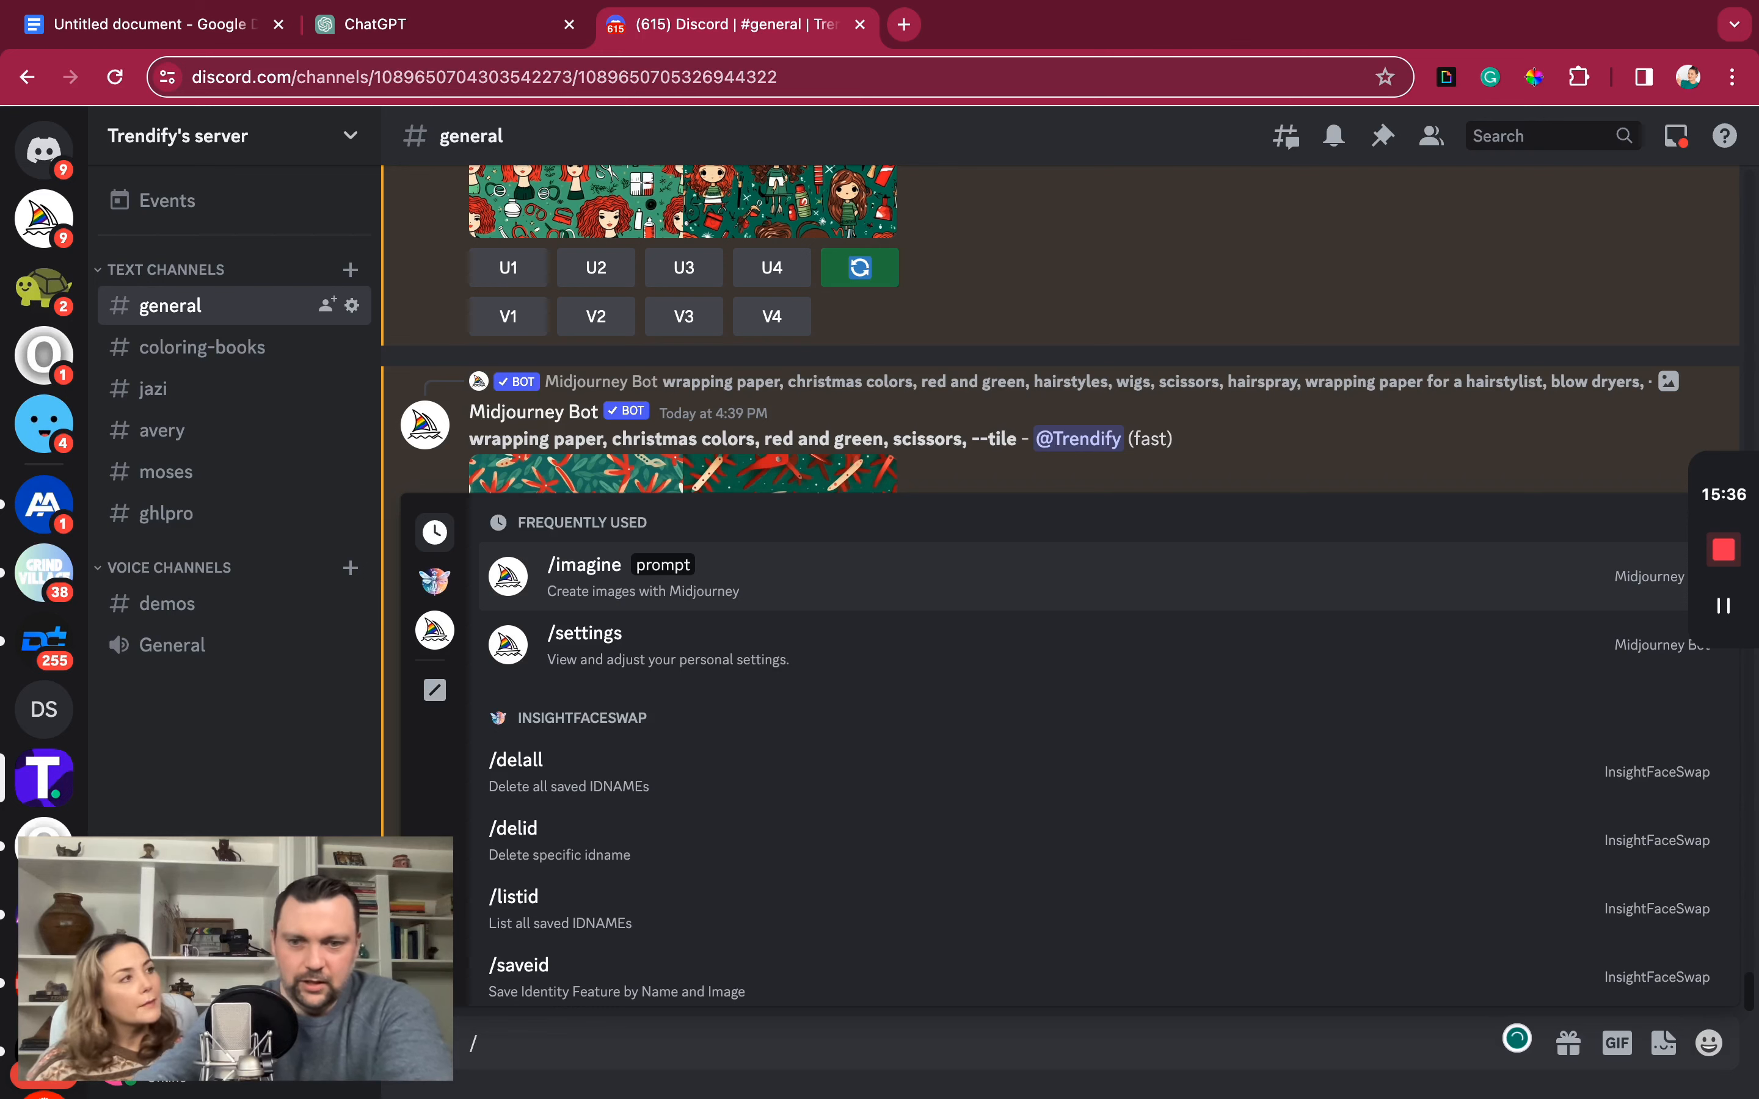
left_click(597, 656)
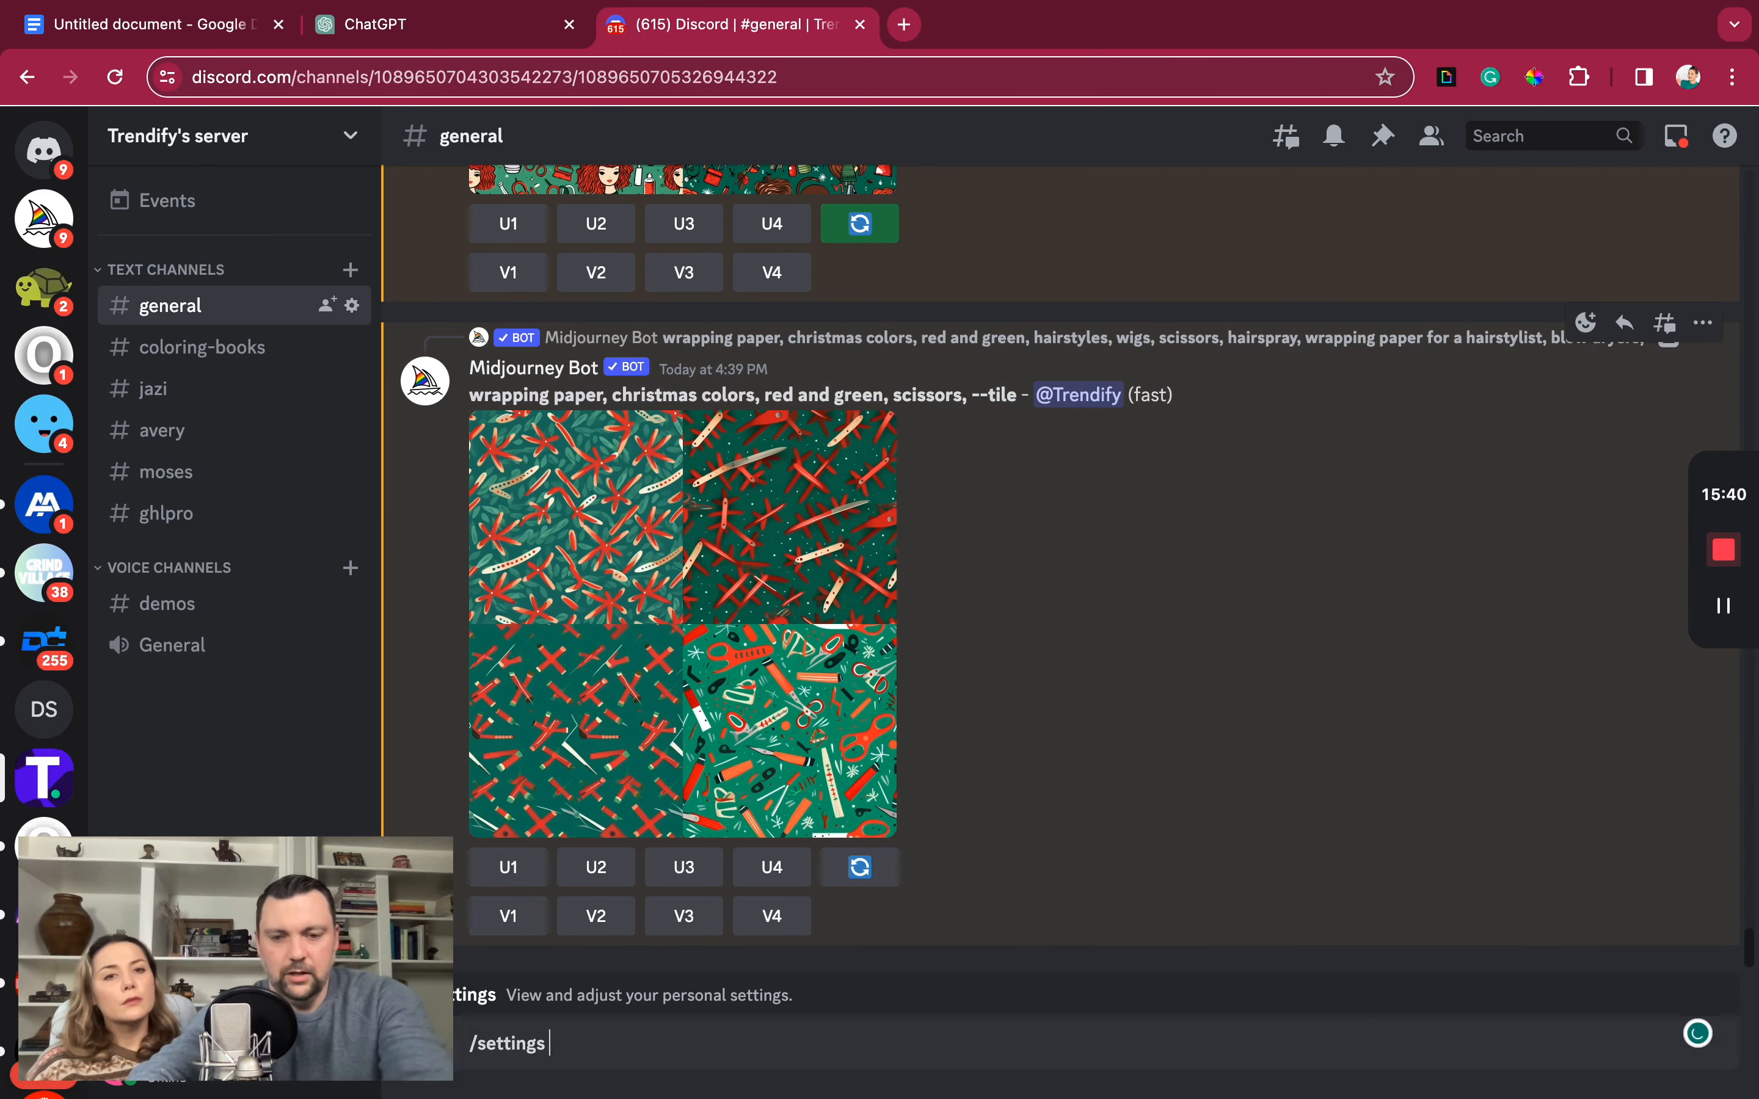
key("Return")
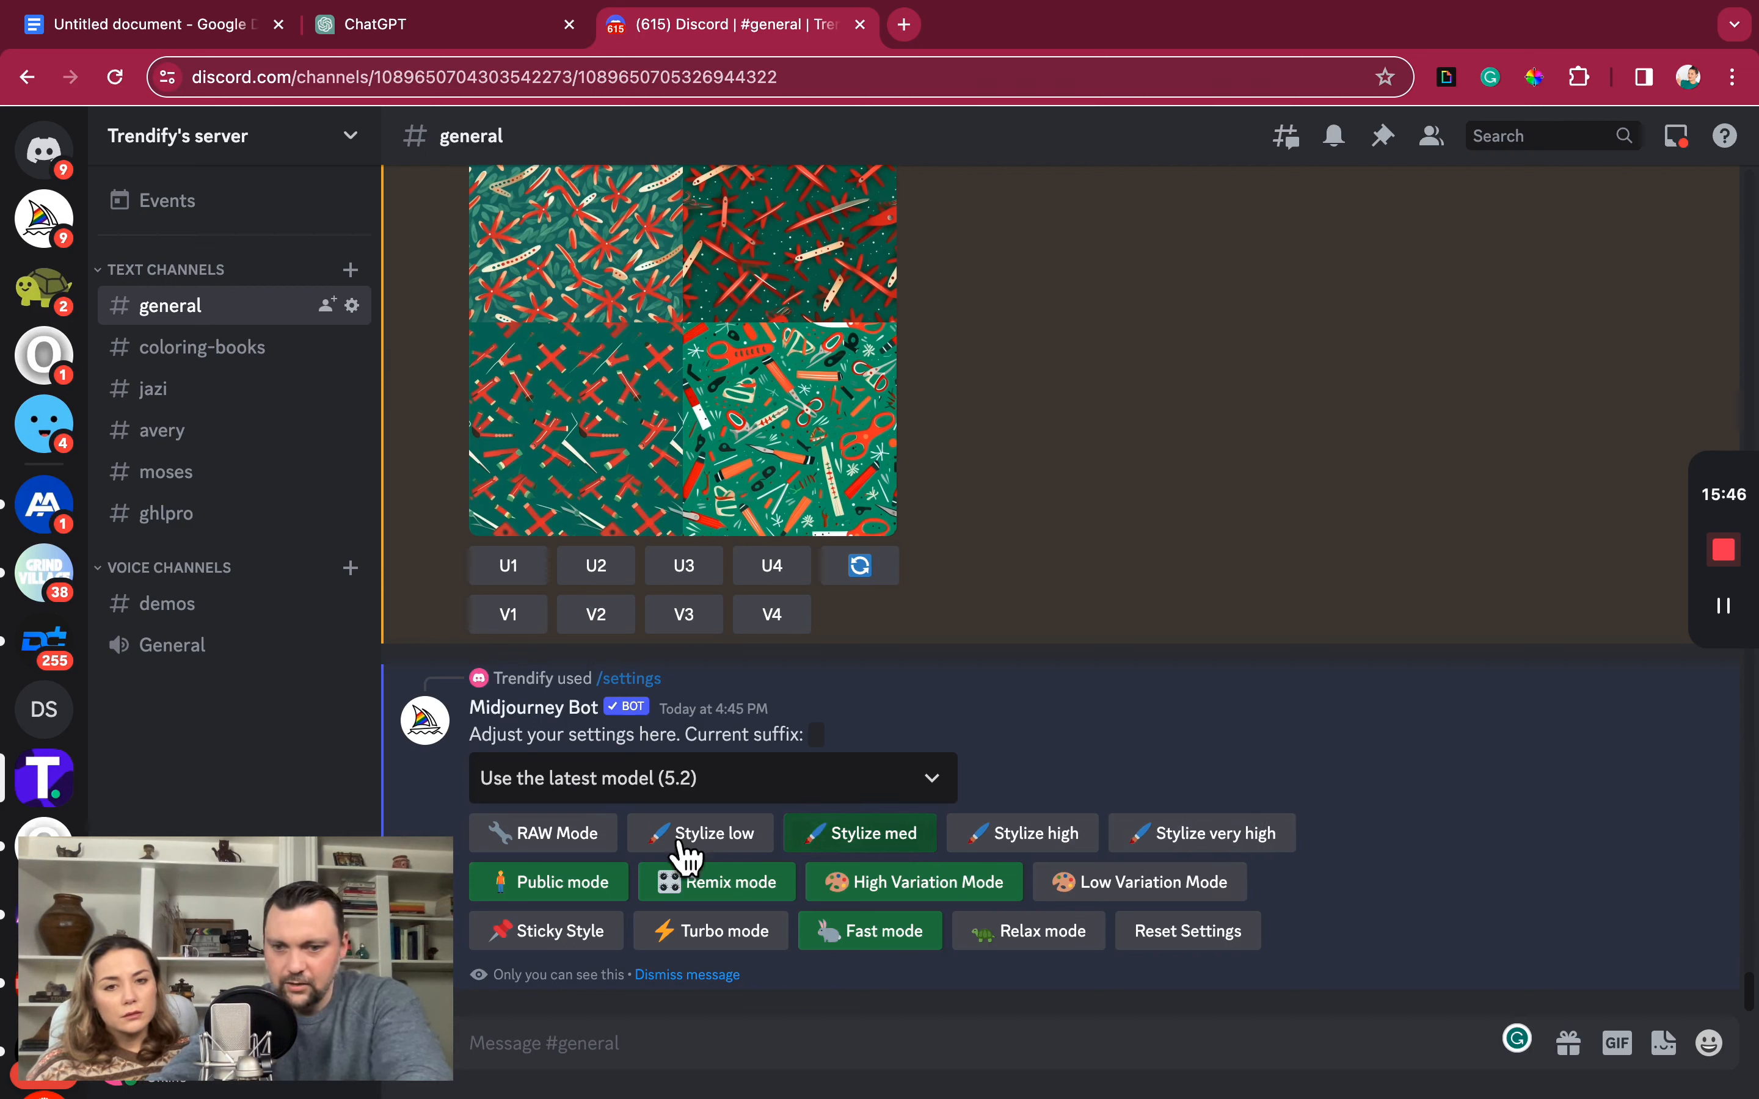
left_click(718, 835)
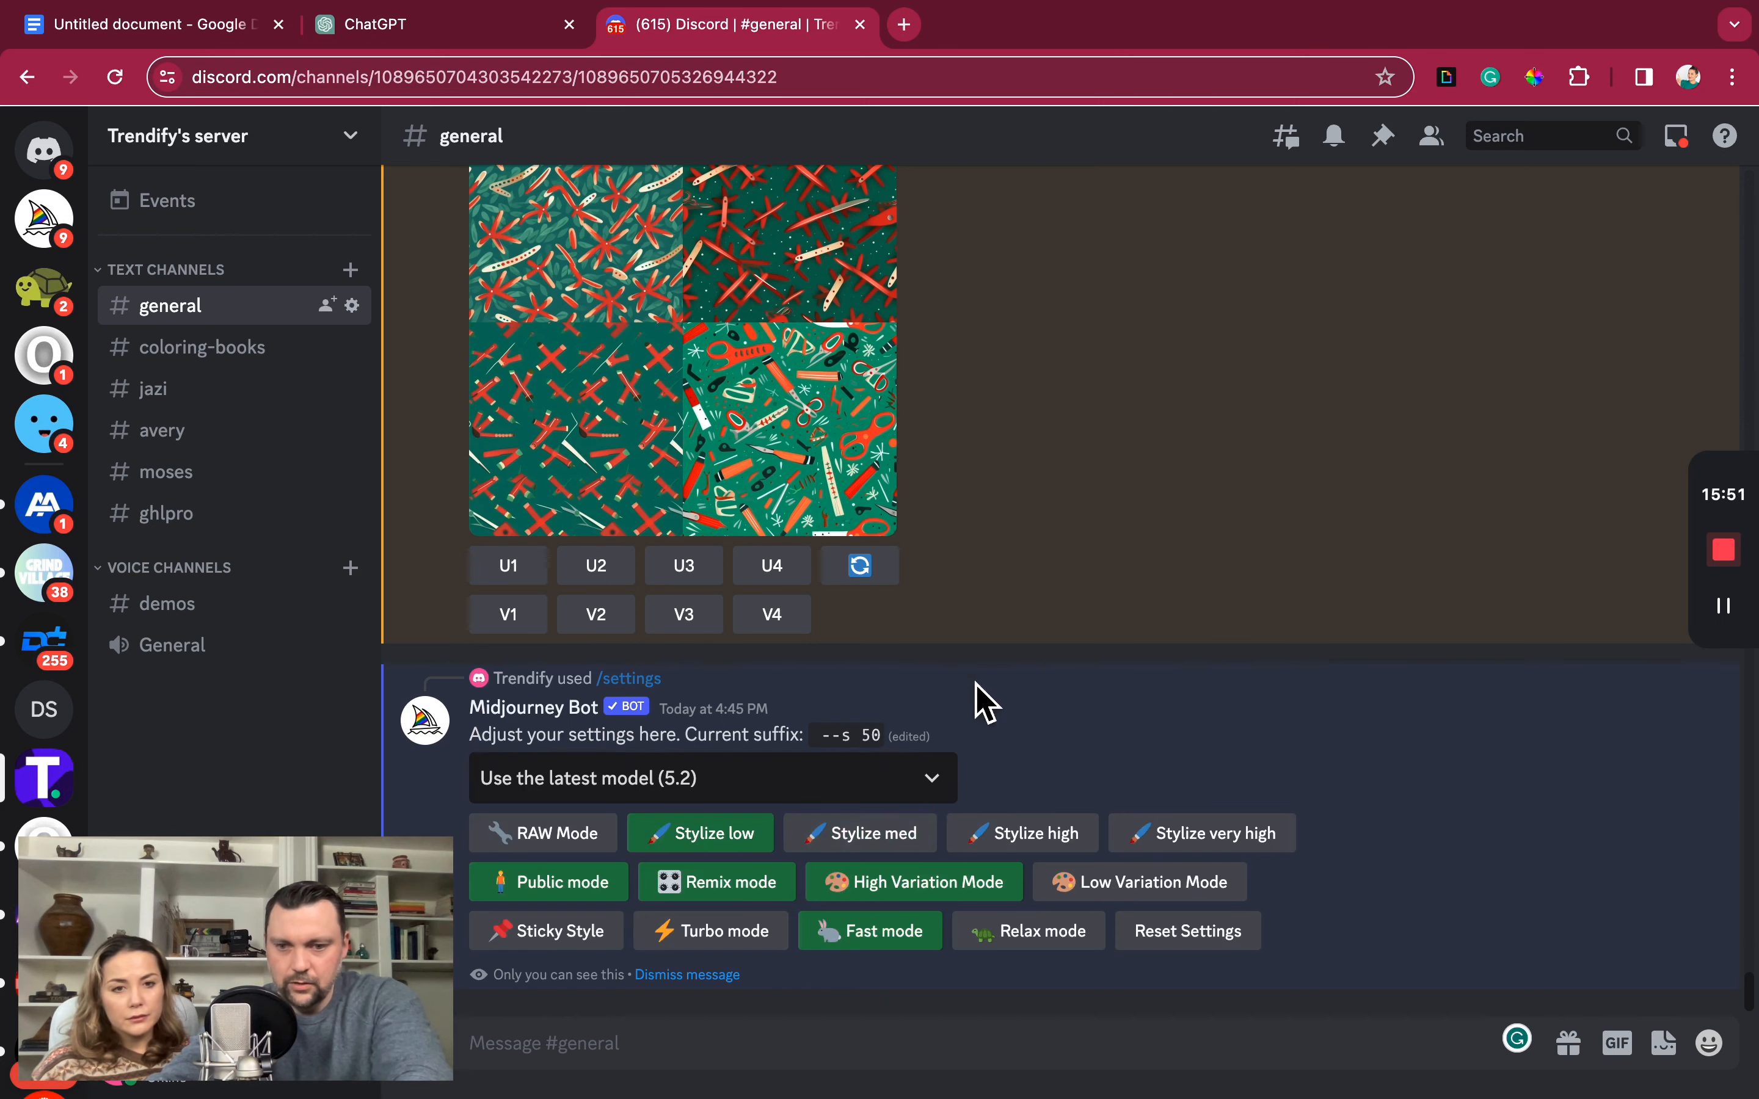
left_click(932, 778)
left_click(1124, 698)
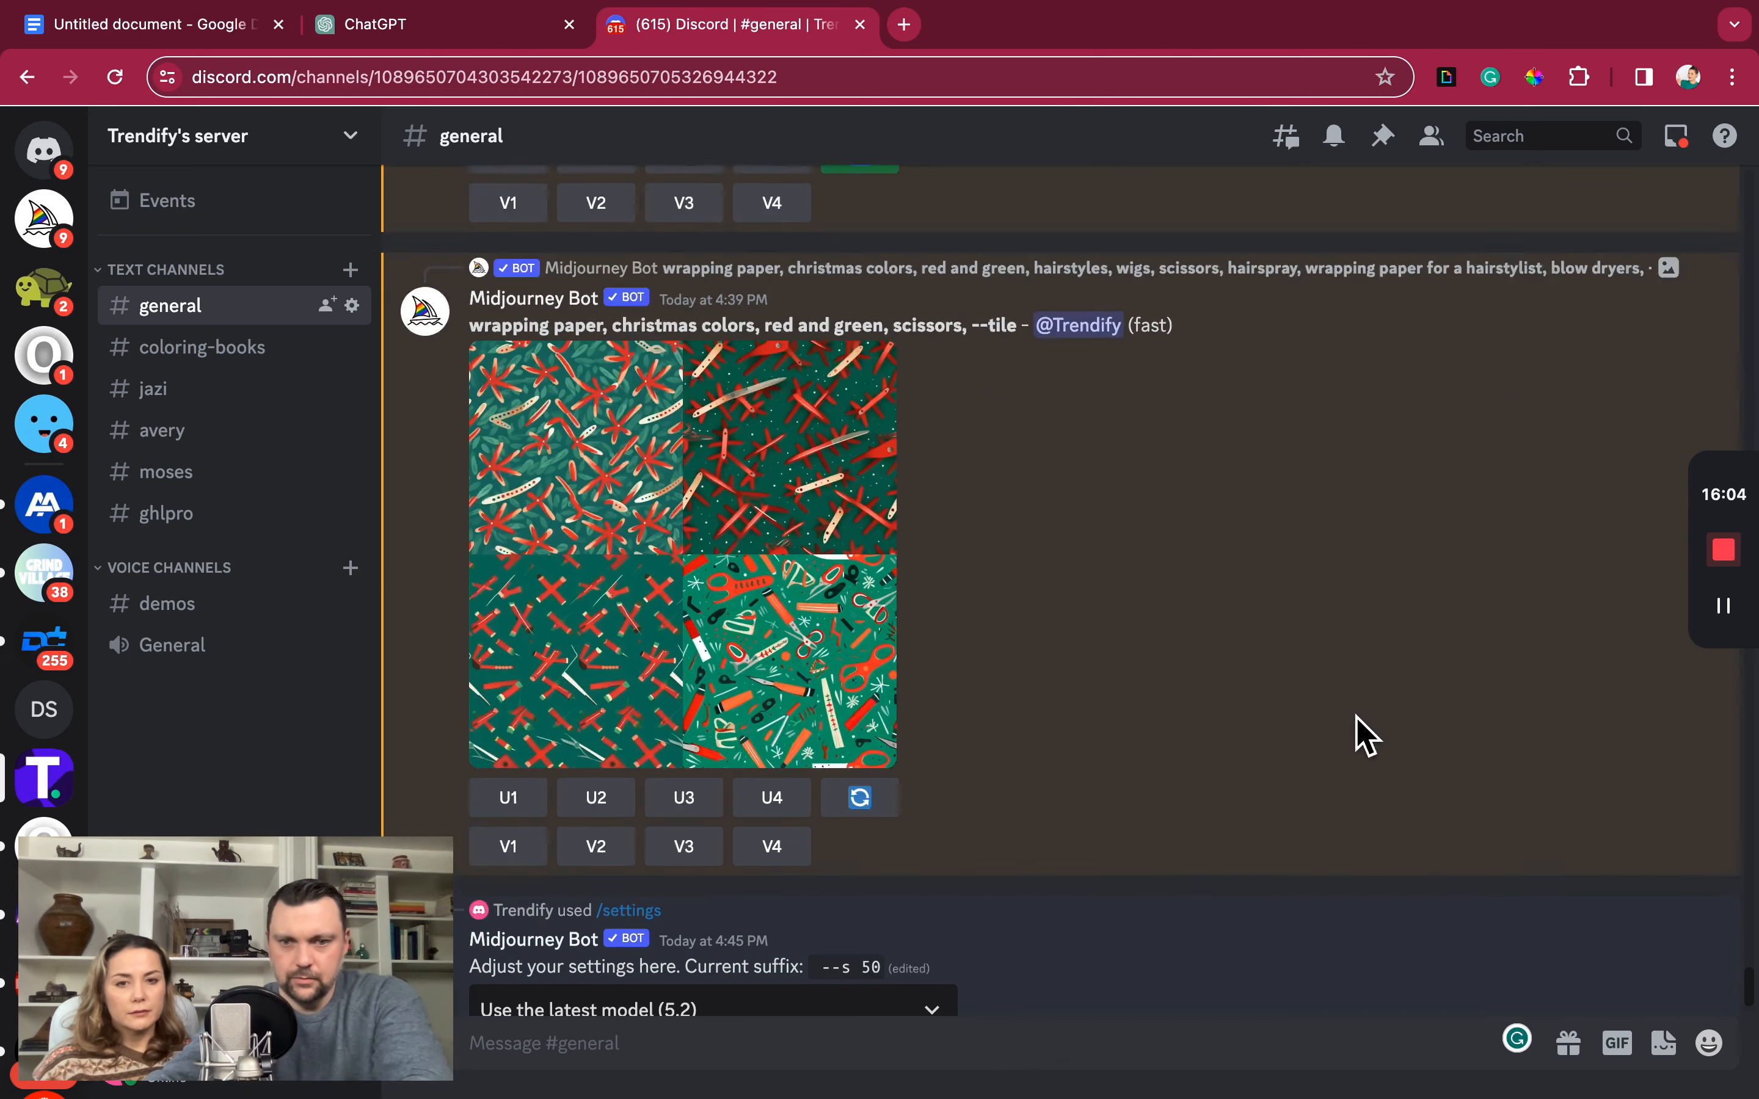
- Rerun the Midjourney prompt "wrapping paper, christmas colors, red and green, scissors, --tile", view the new grid enlarged, and compare it with ChatGPT's hairstylist pattern
scroll(1354, 730, "up", 2)
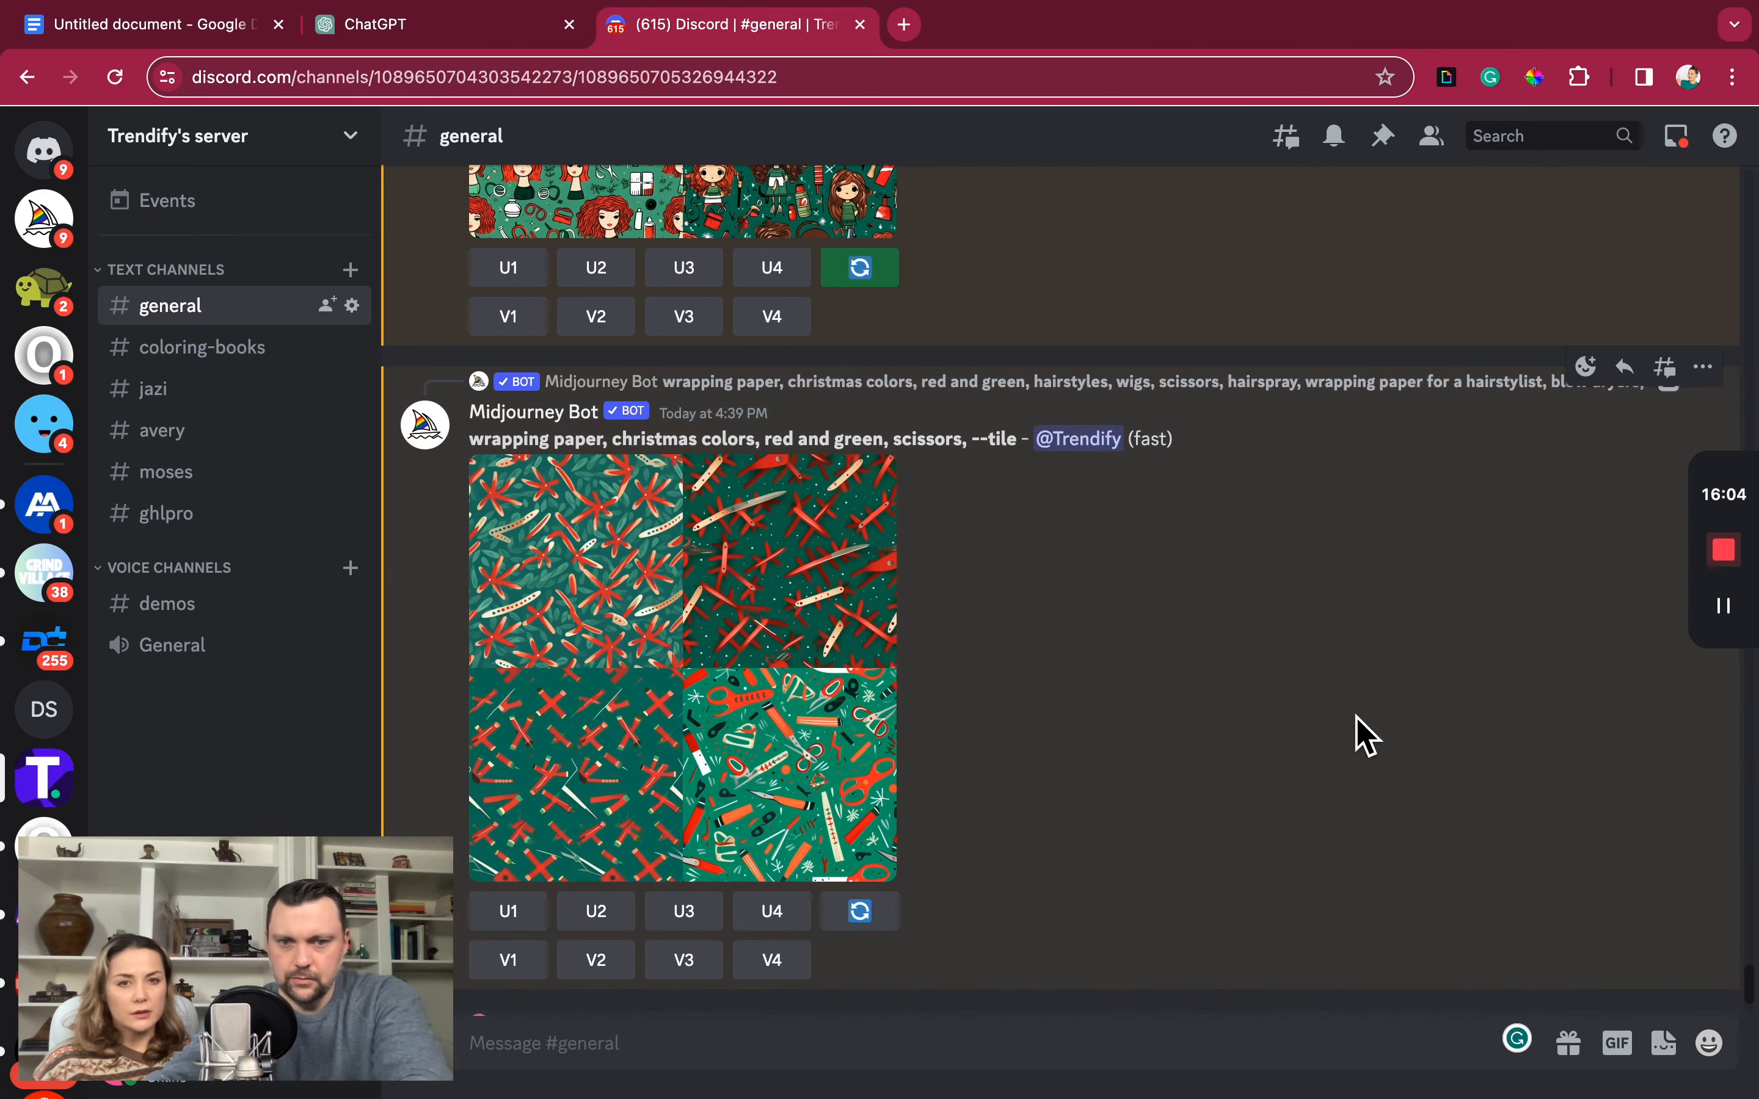
left_click_drag(1017, 440, 470, 442)
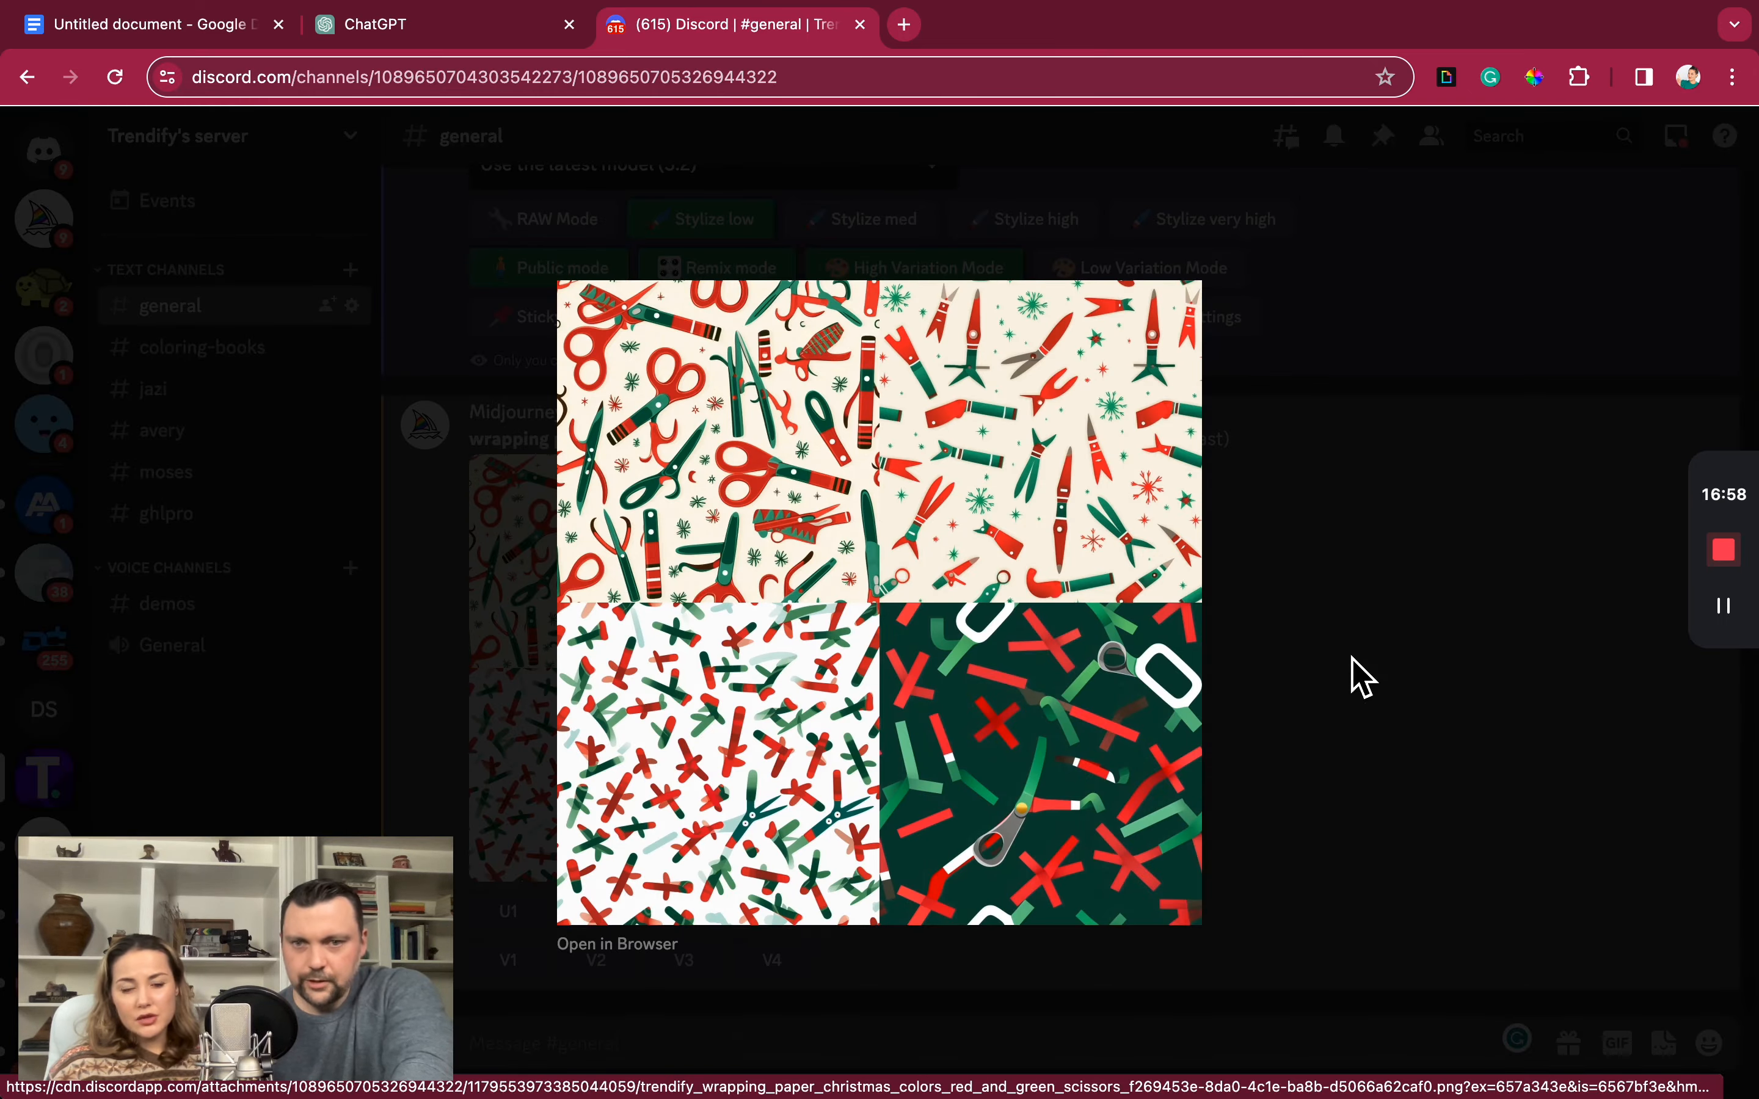
left_click(1350, 676)
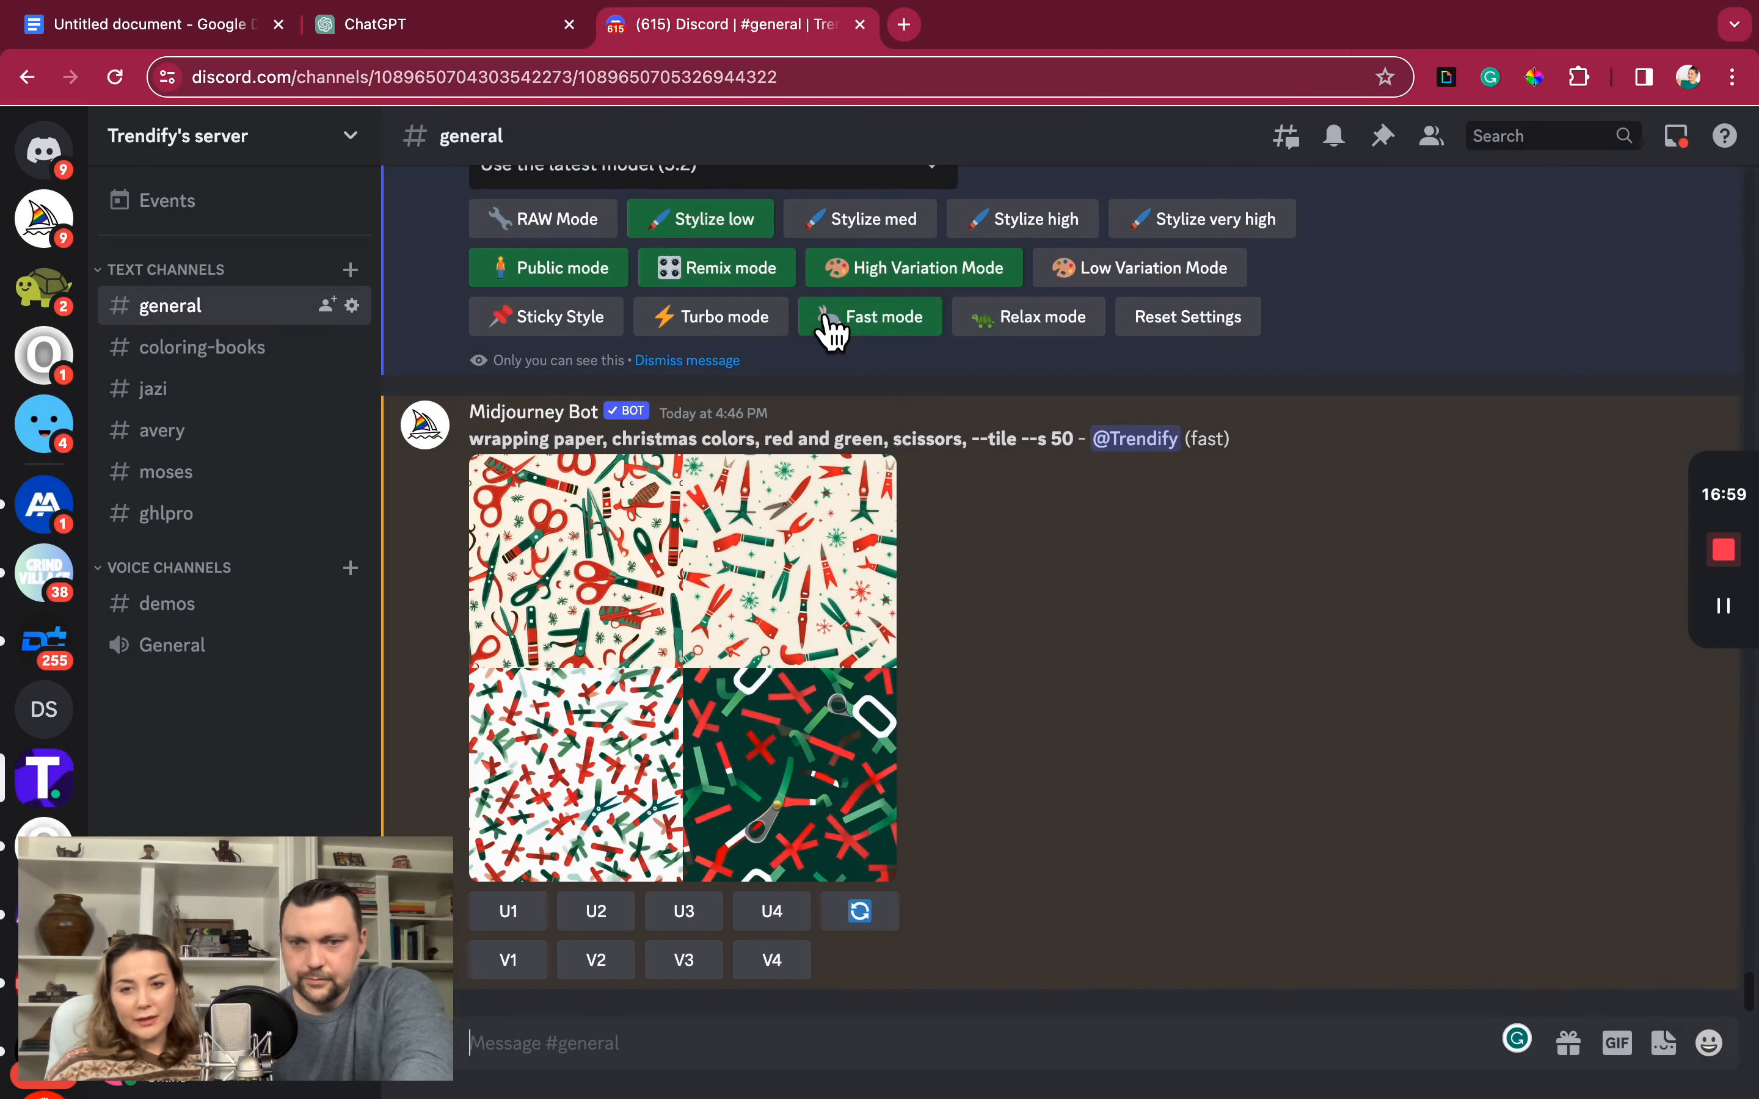
left_click(449, 38)
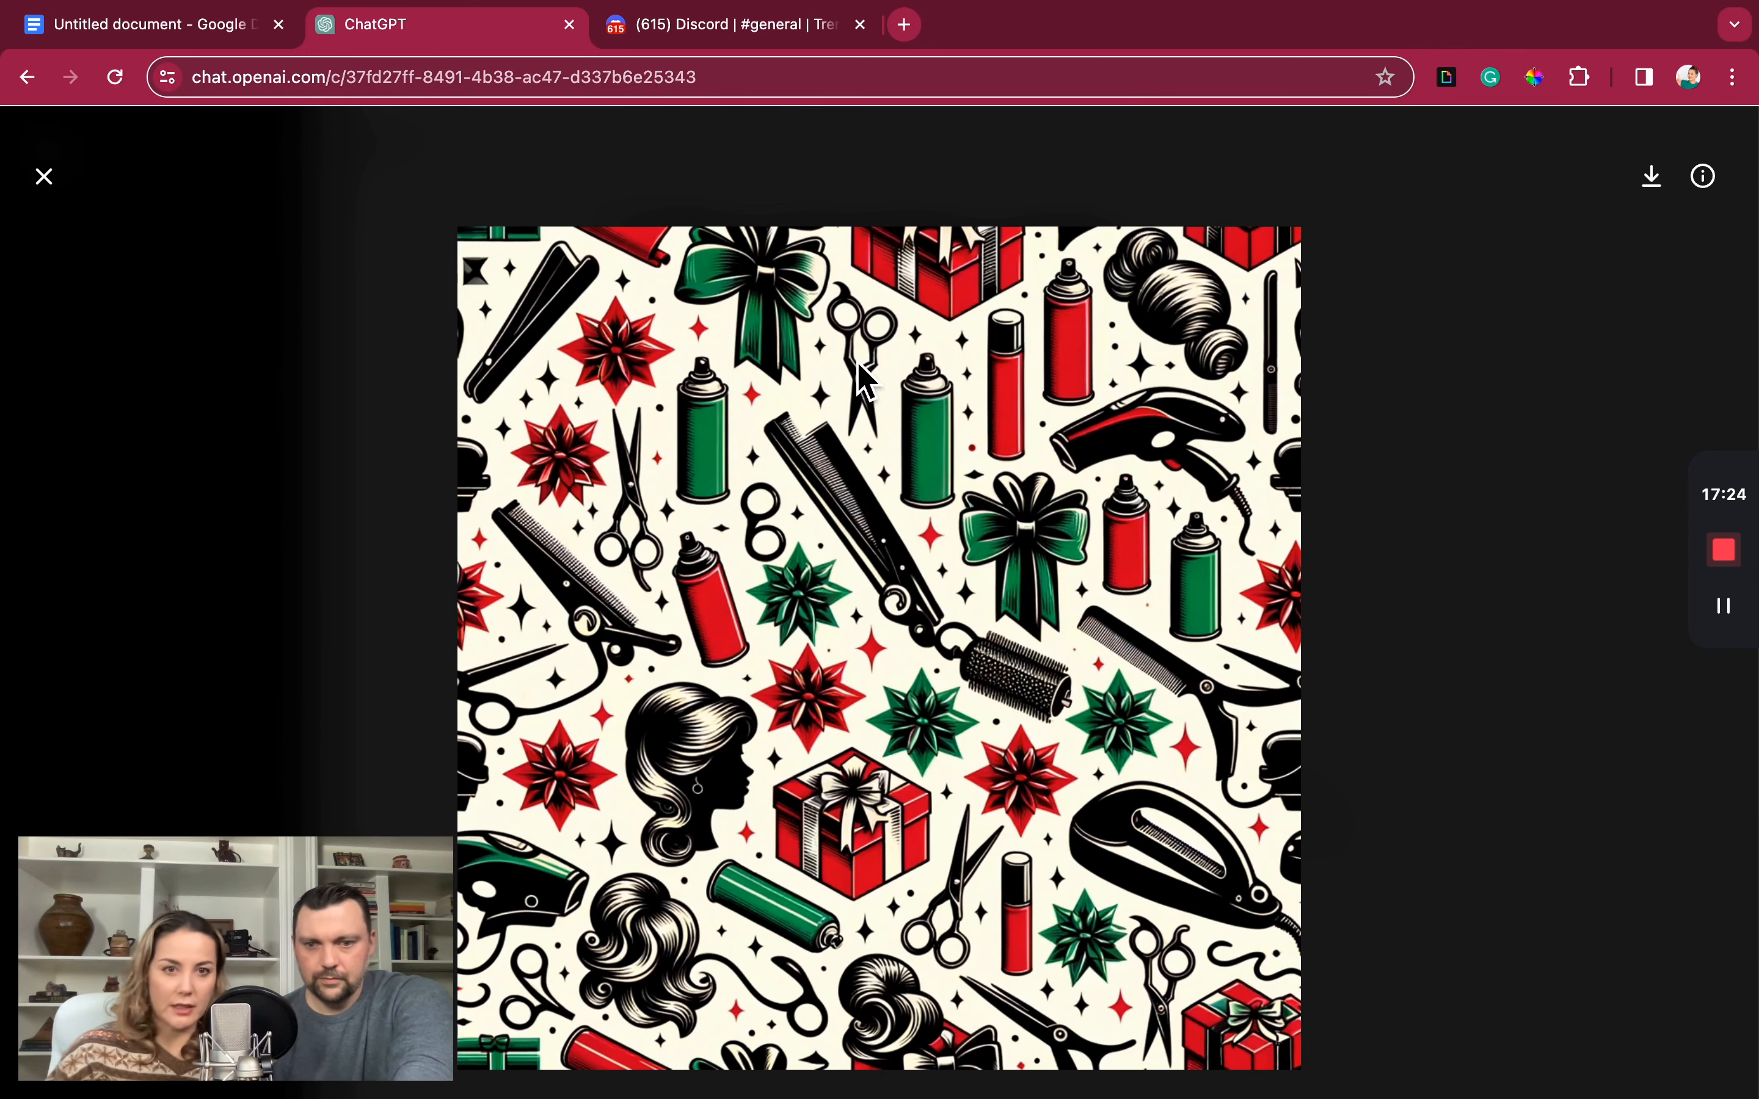
- Copy the snowy white house prompt from Discord, request it in ChatGPT as another wrapping paper, and view the generated pattern enlarged
left_click(742, 33)
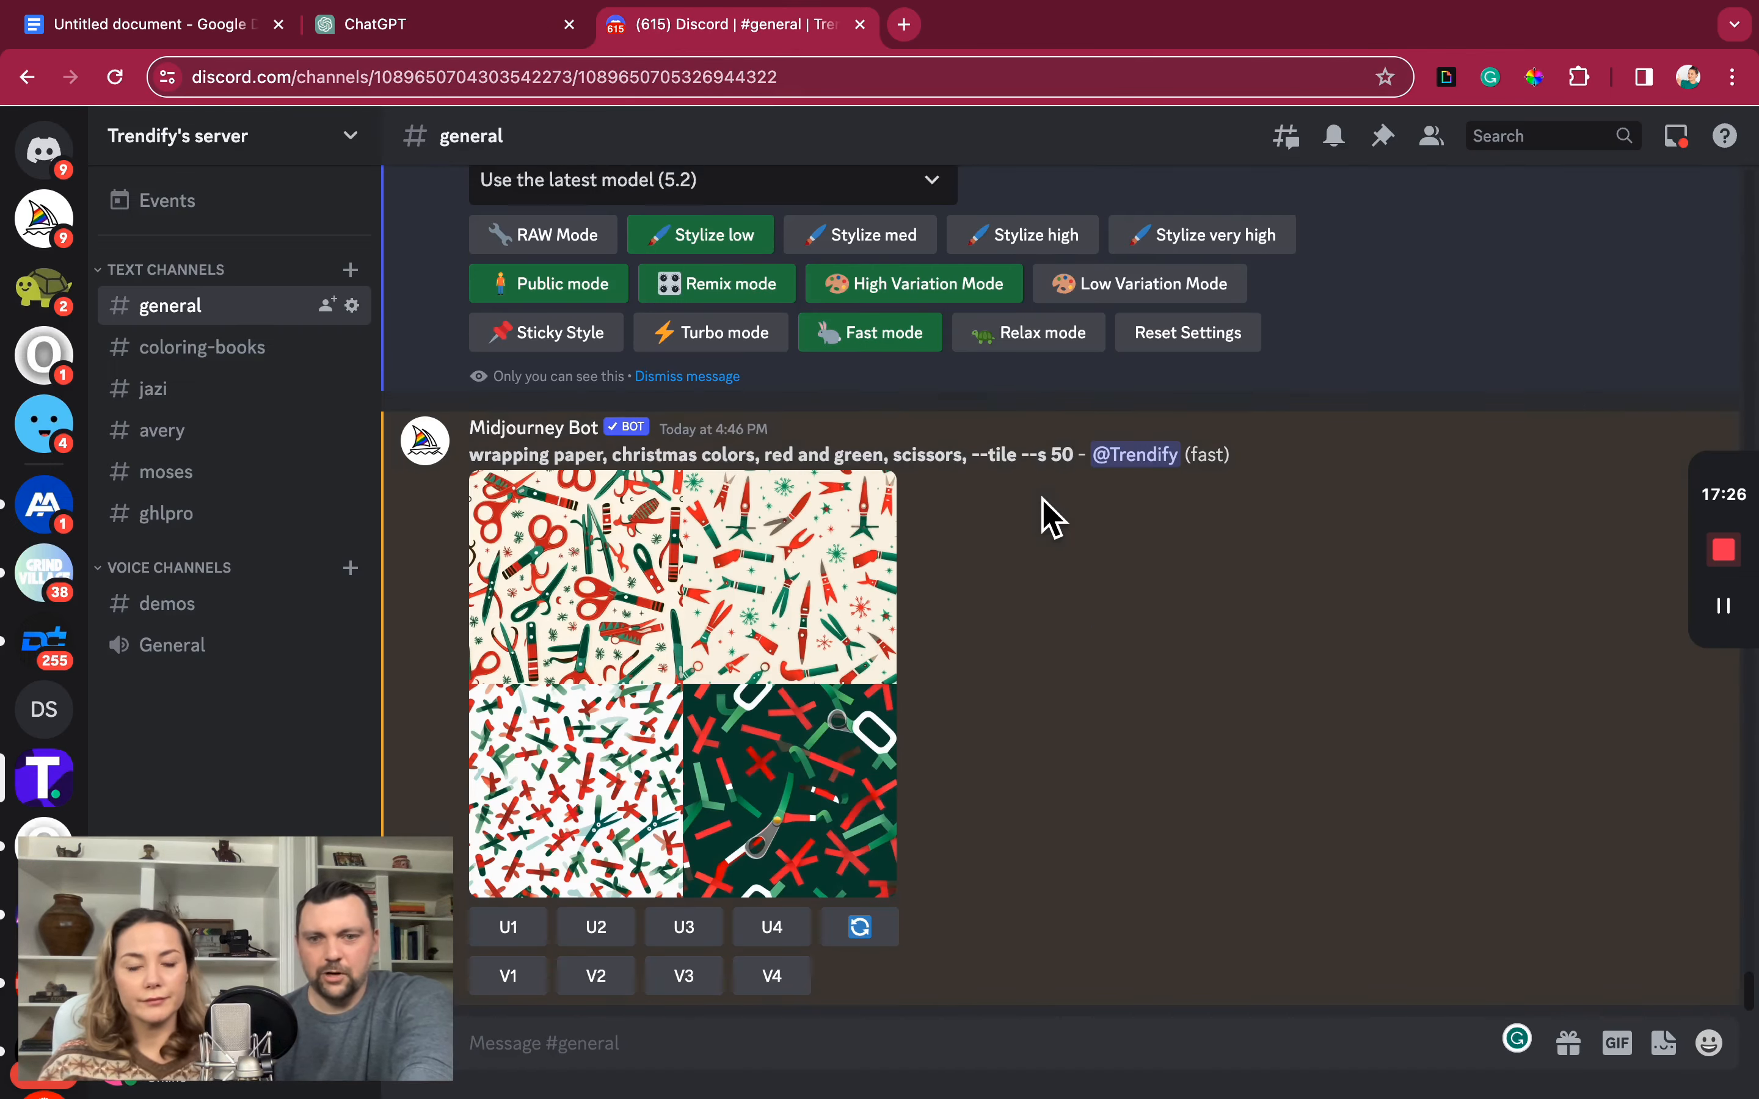
scroll(1052, 518, "up", 15)
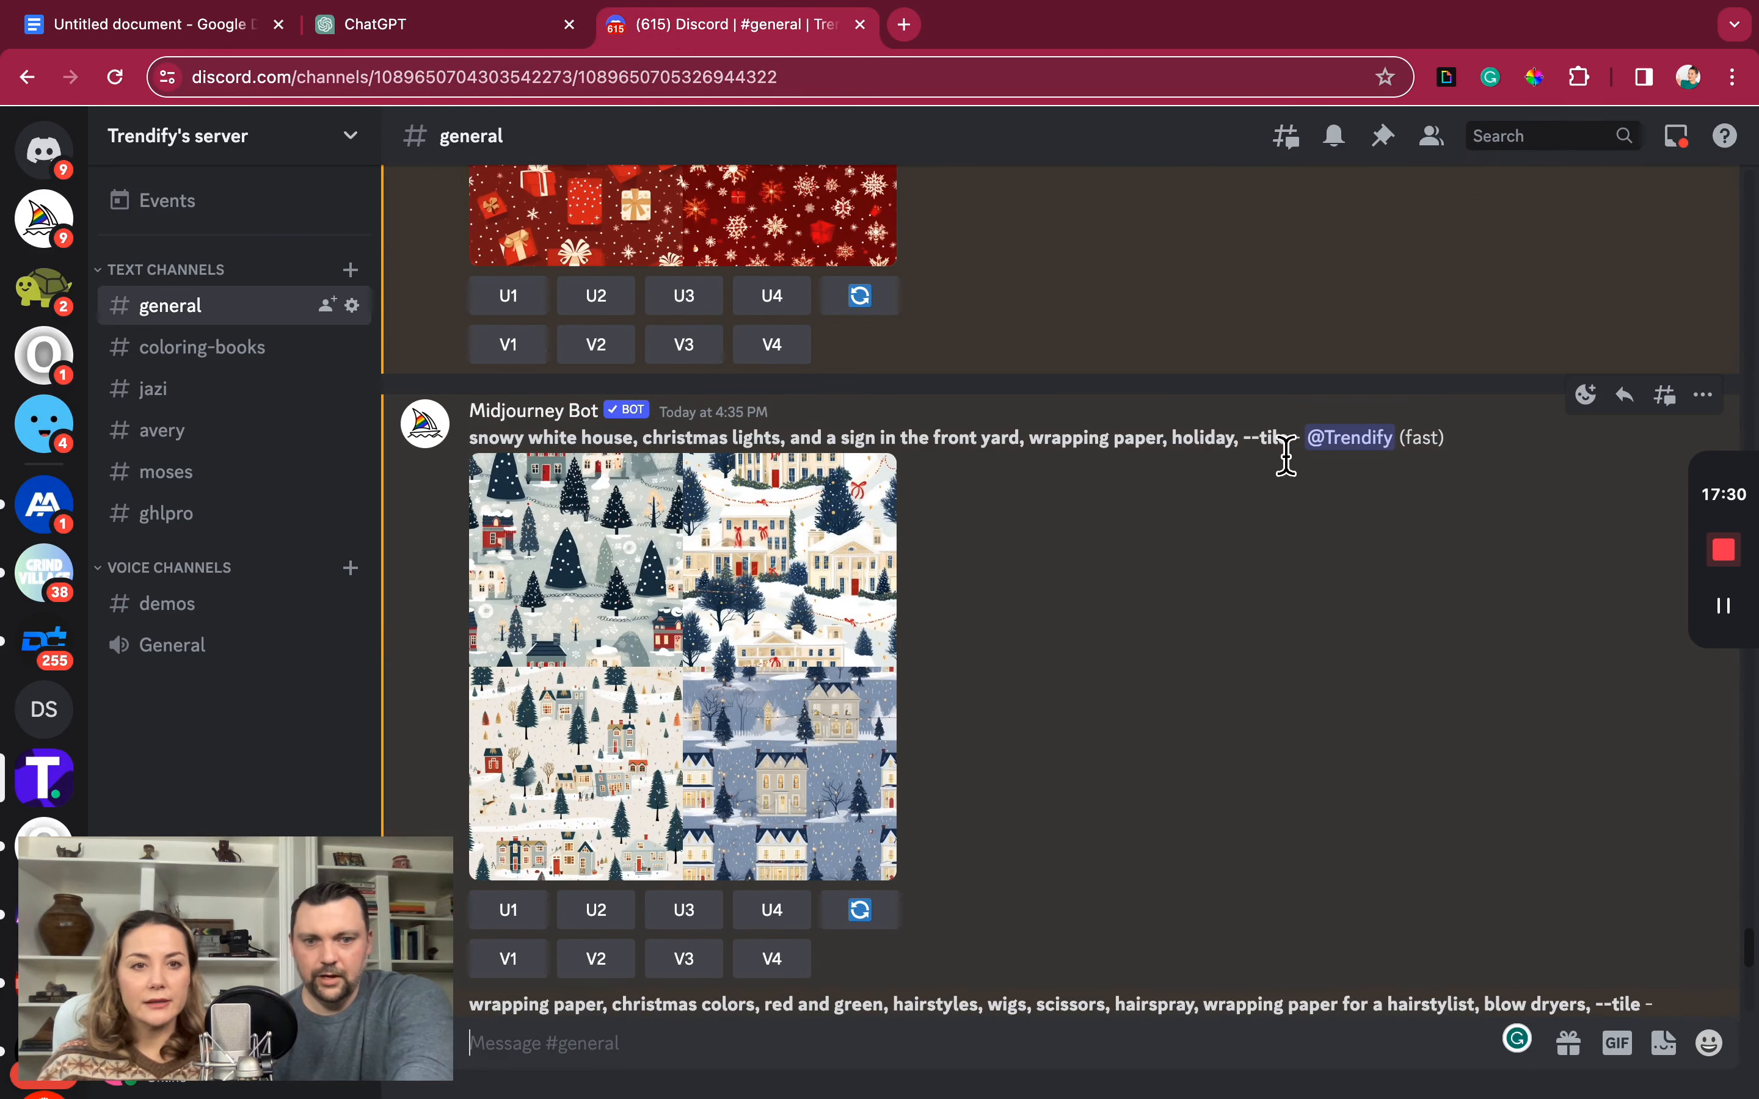
left_click_drag(1286, 457, 469, 439)
key("super+c")
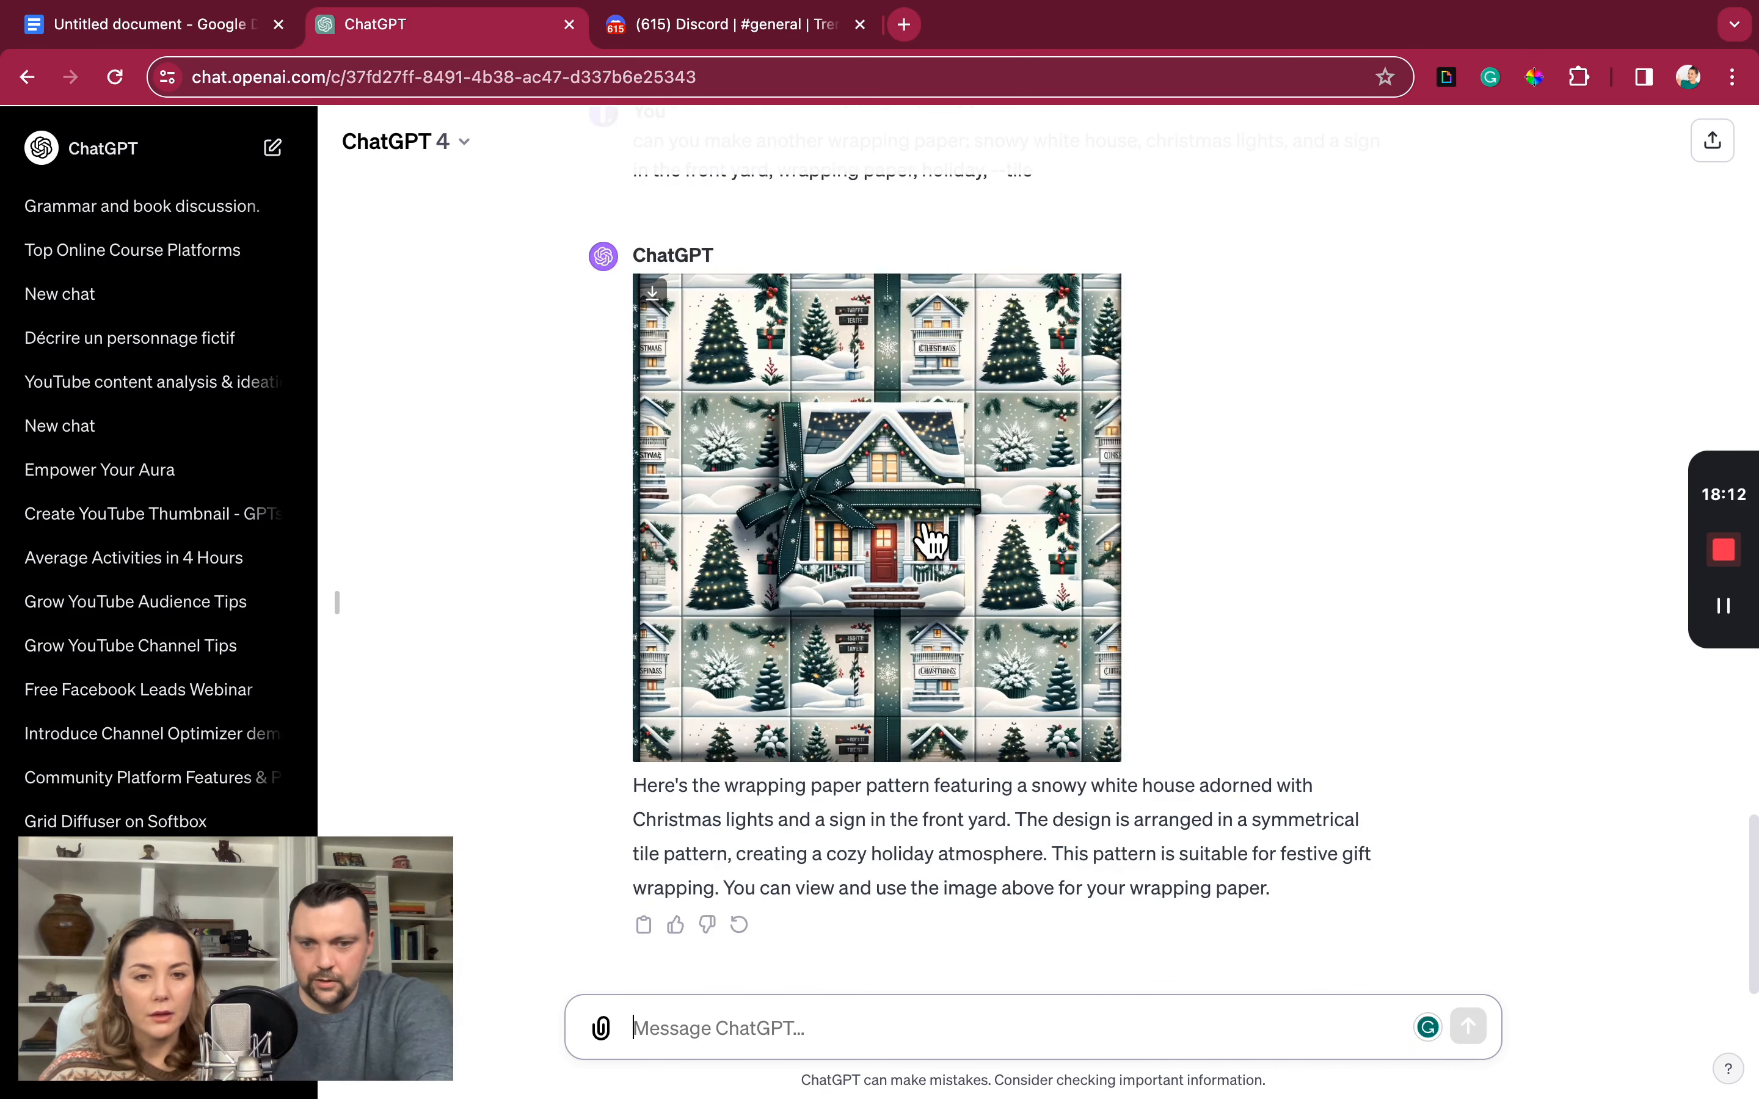
left_click(1090, 640)
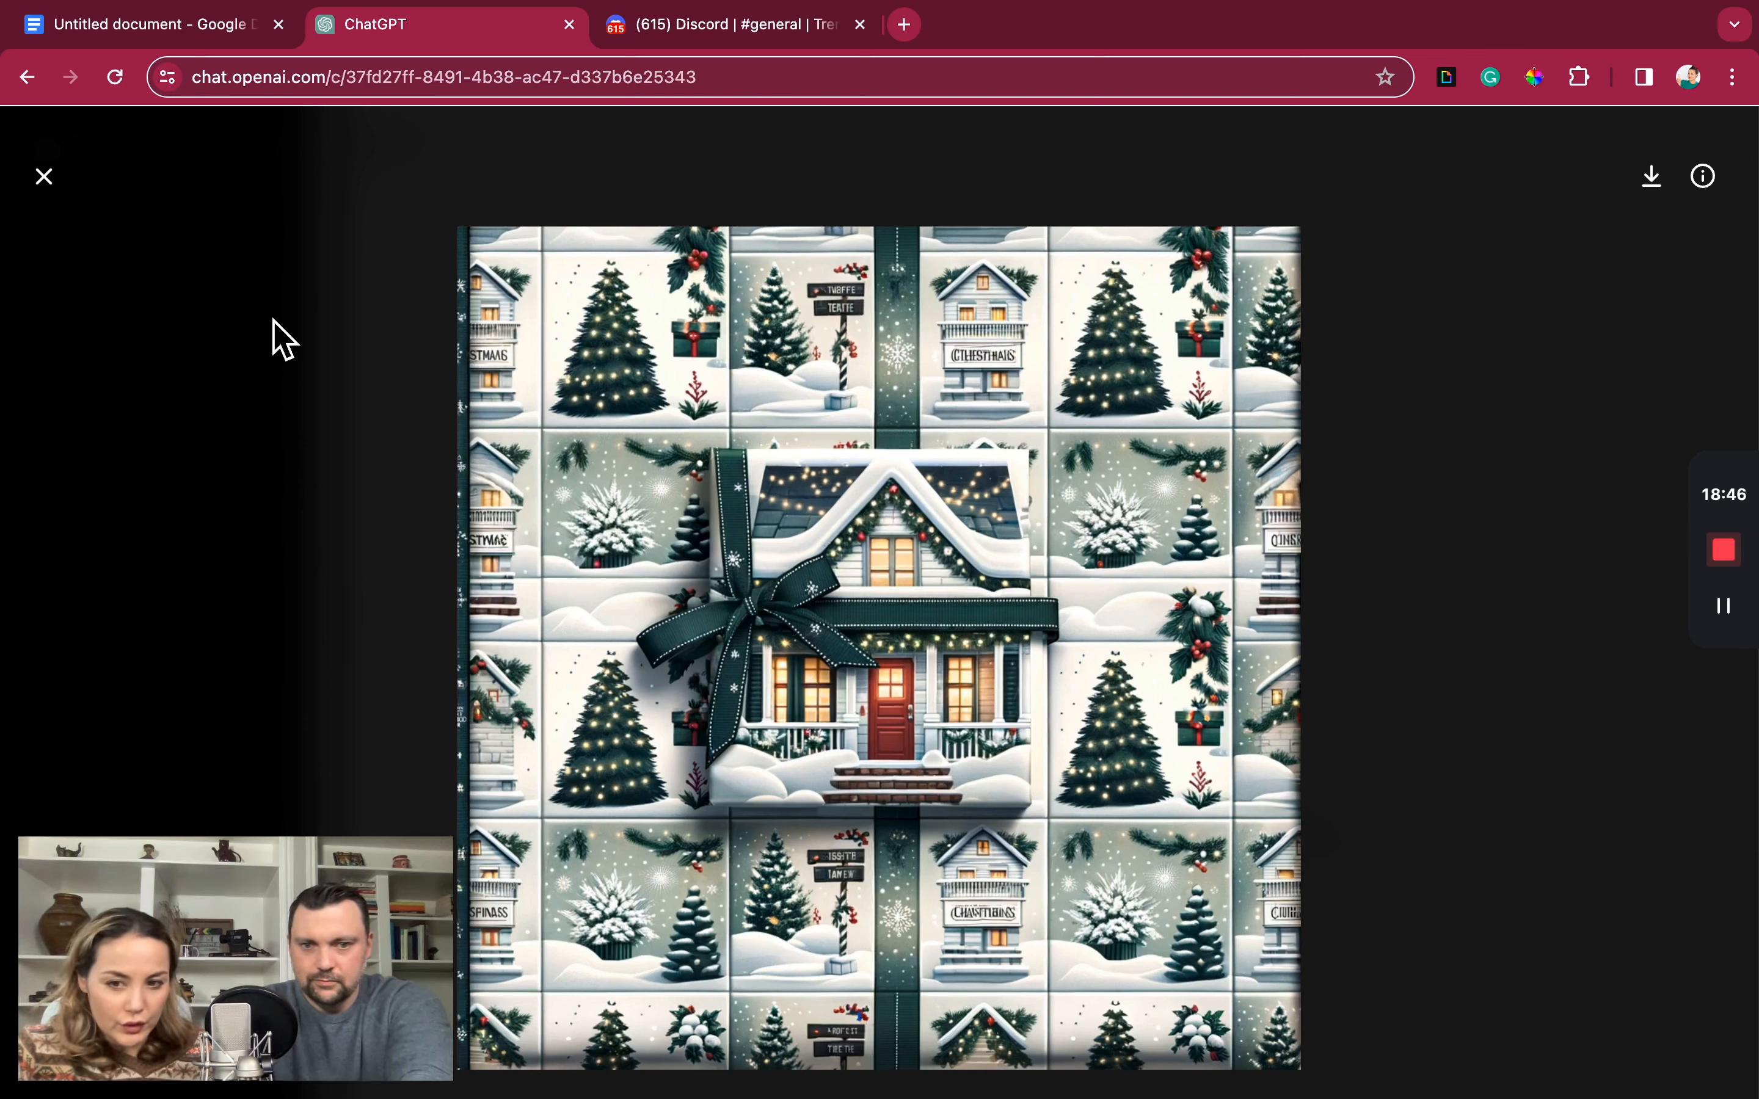
left_click(43, 178)
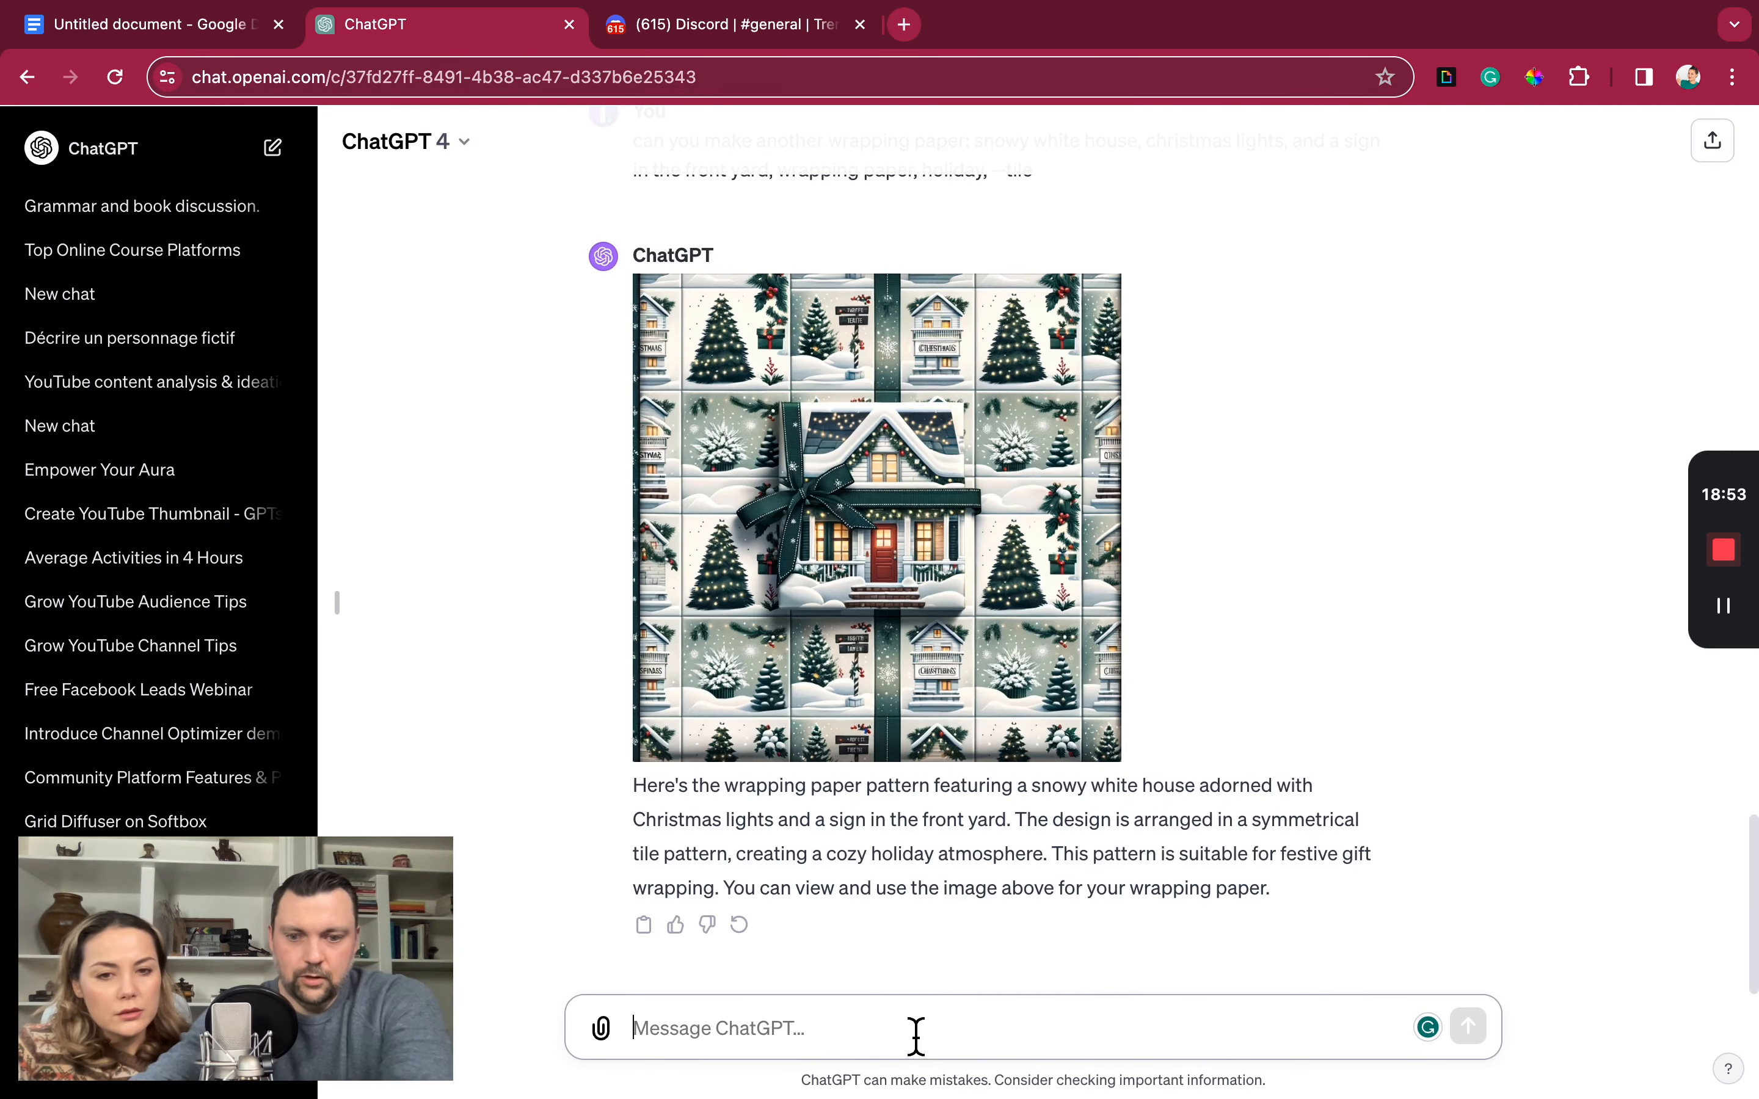
- Resend the snowy white house prompt with "Write the word Realtor and Just Sold on the wrapping paper. tile" added, and view the result enlarged
key("super+v")
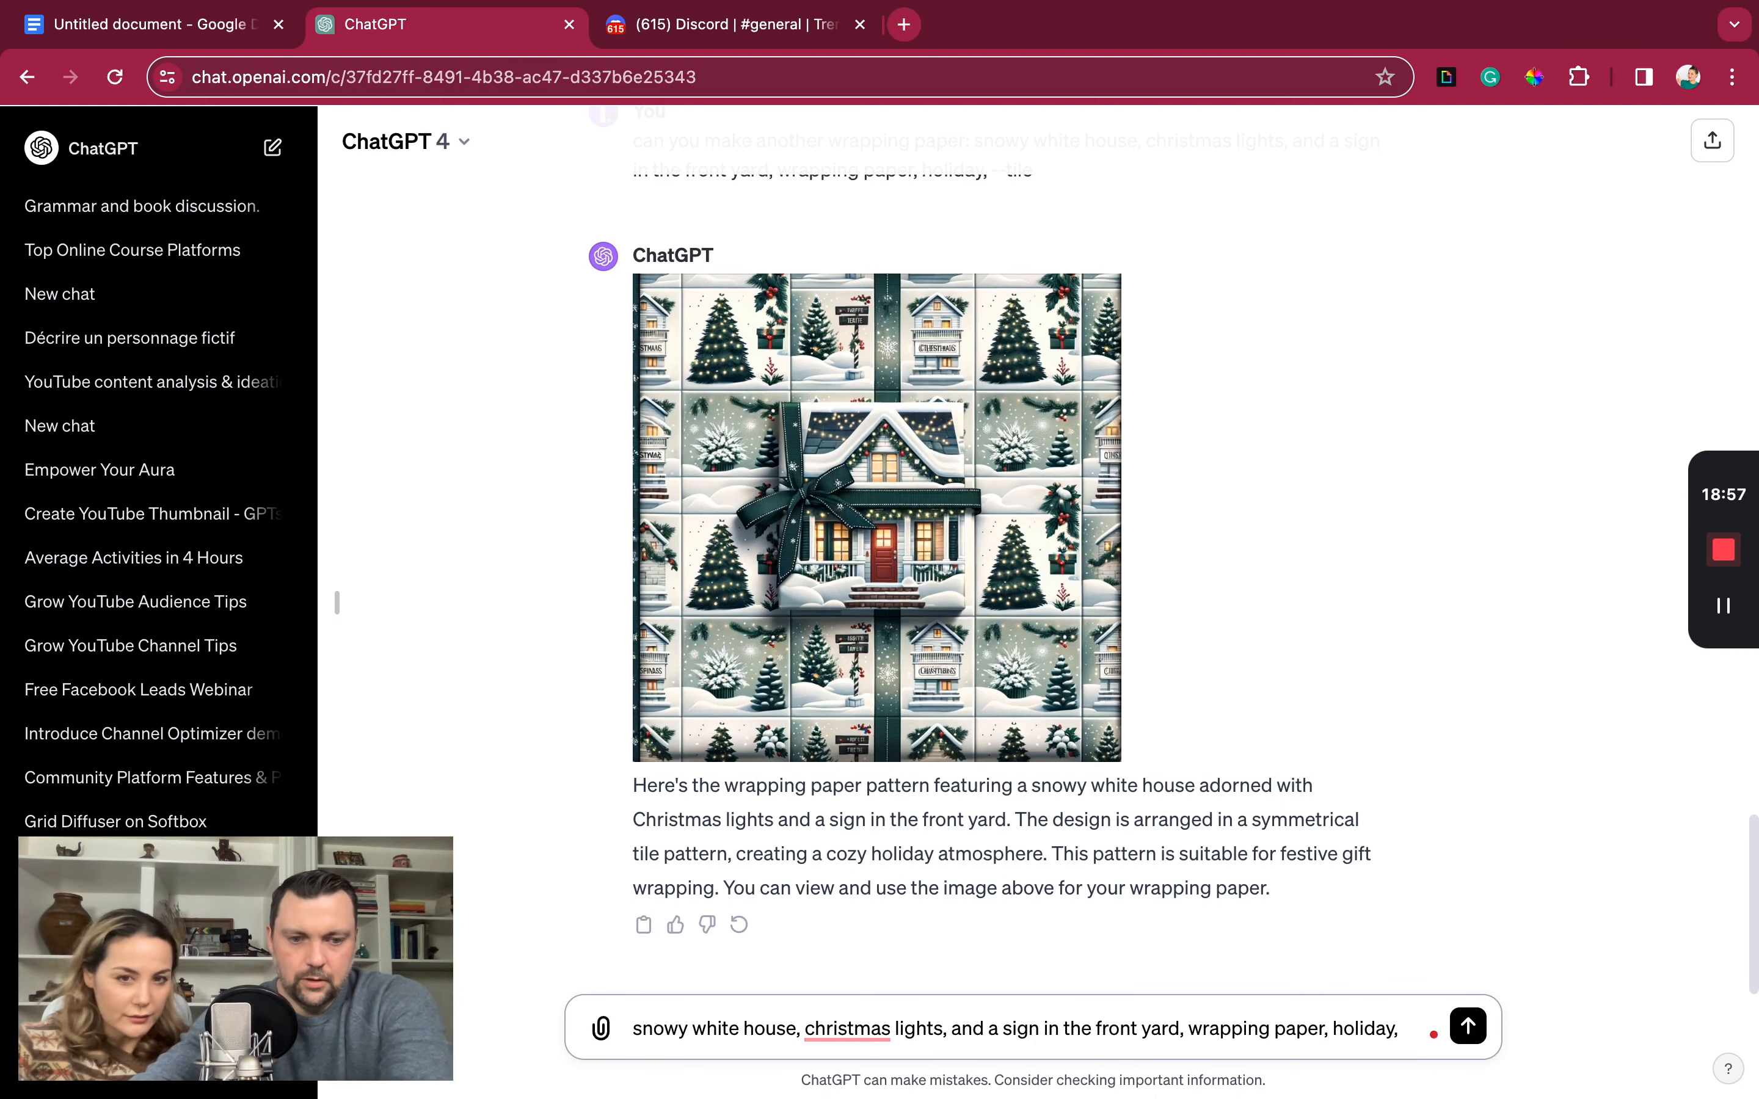
key("shift+Return")
type("Write the word")
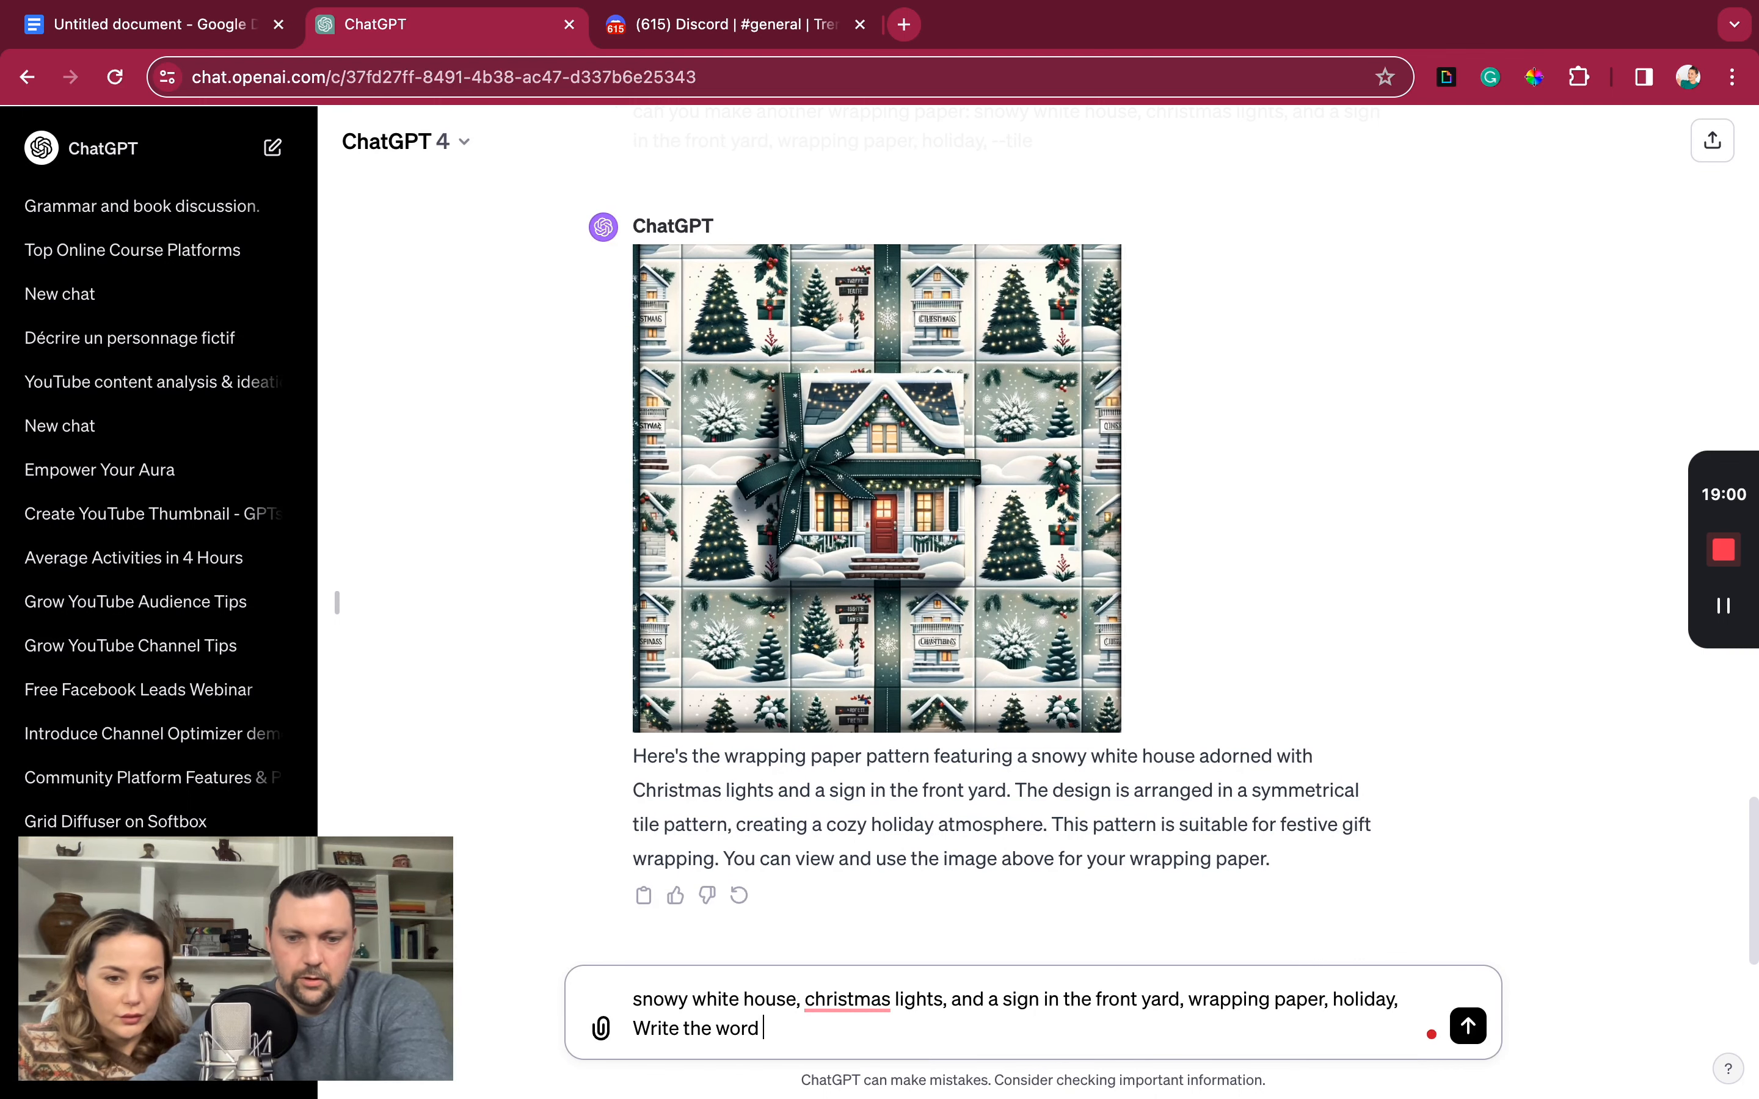
type(" Realtor and Just Sold on the wrapping paper. tile")
key("Return")
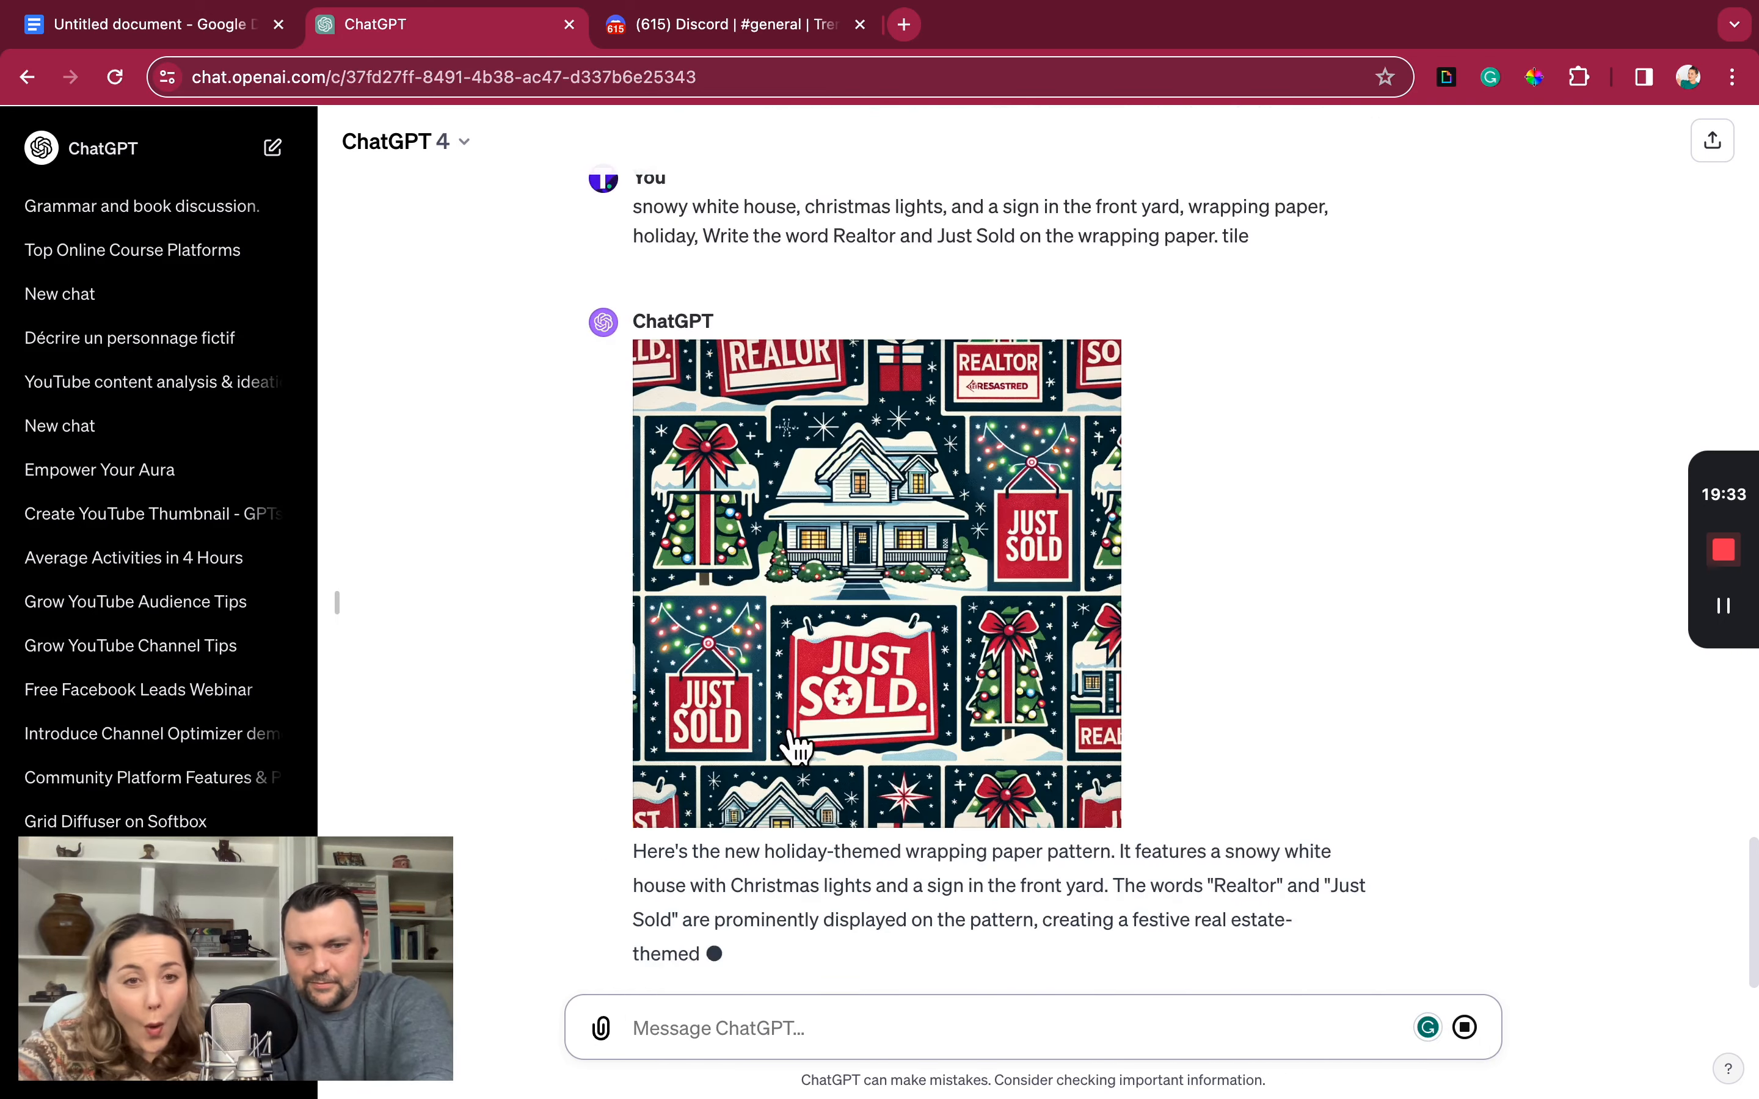
left_click(843, 576)
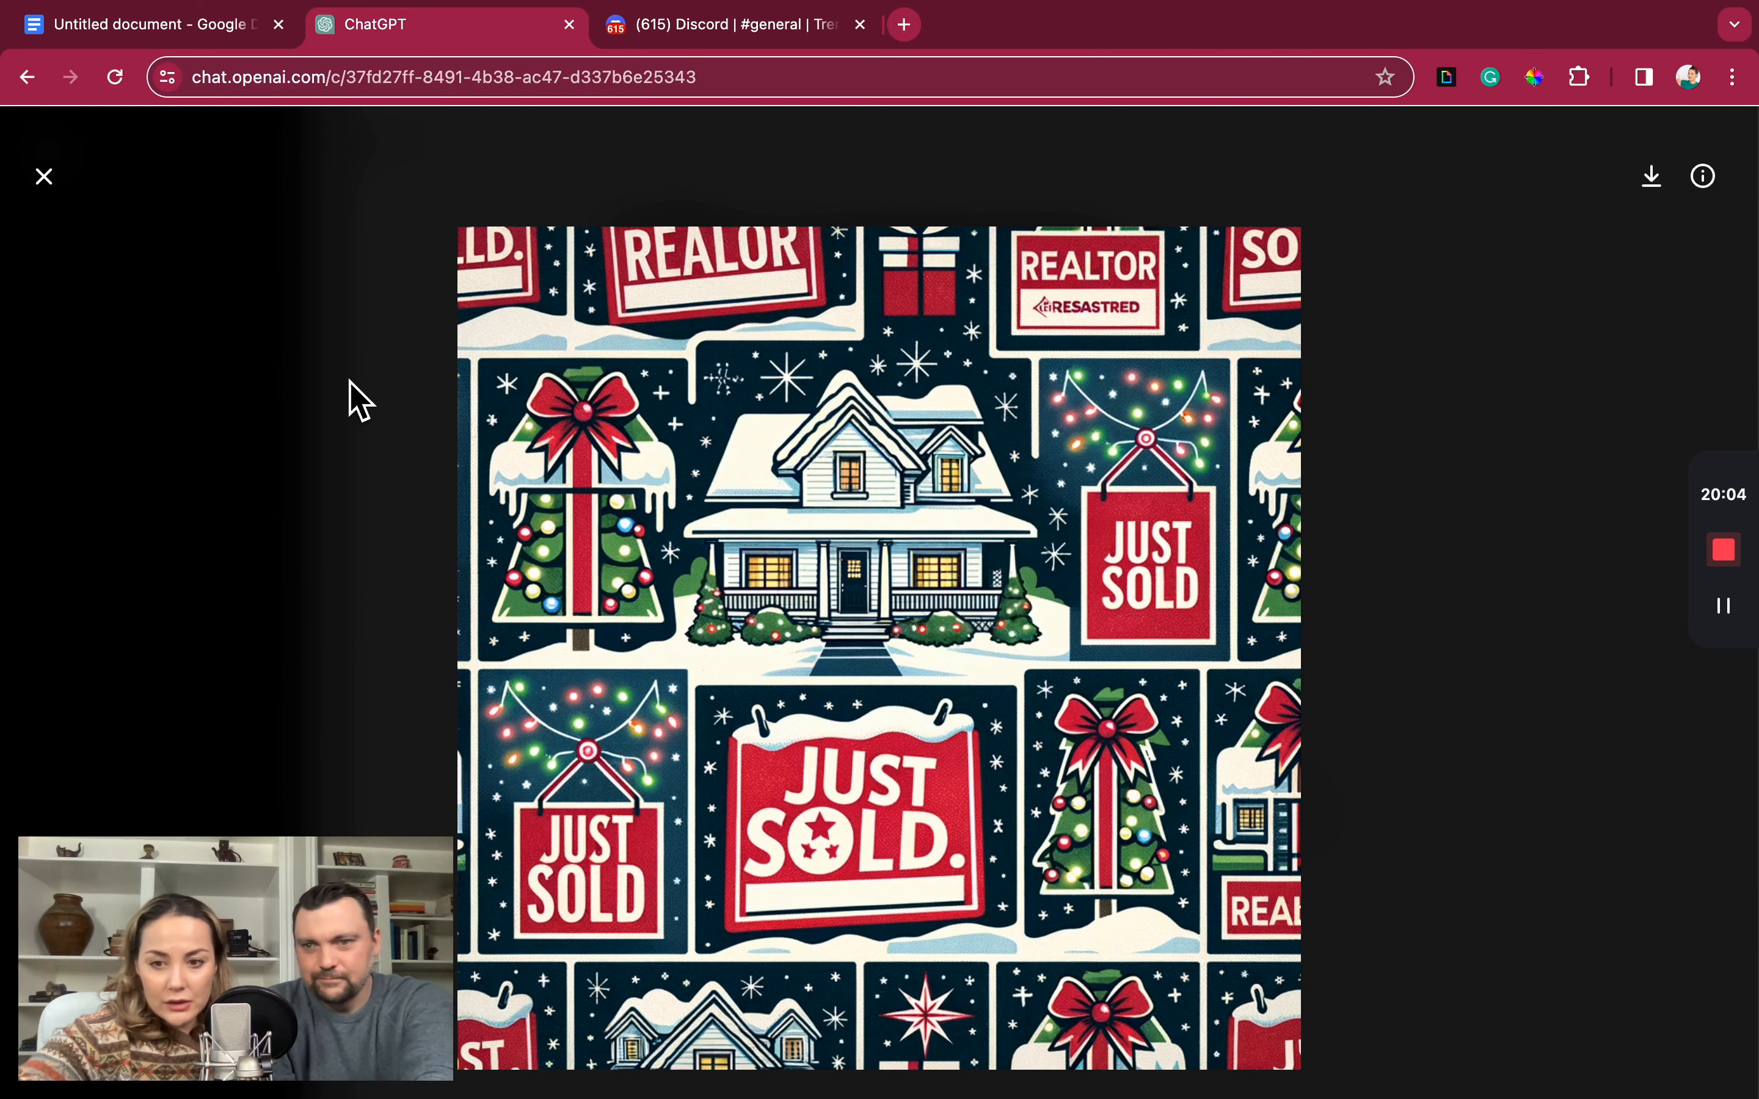
left_click(55, 184)
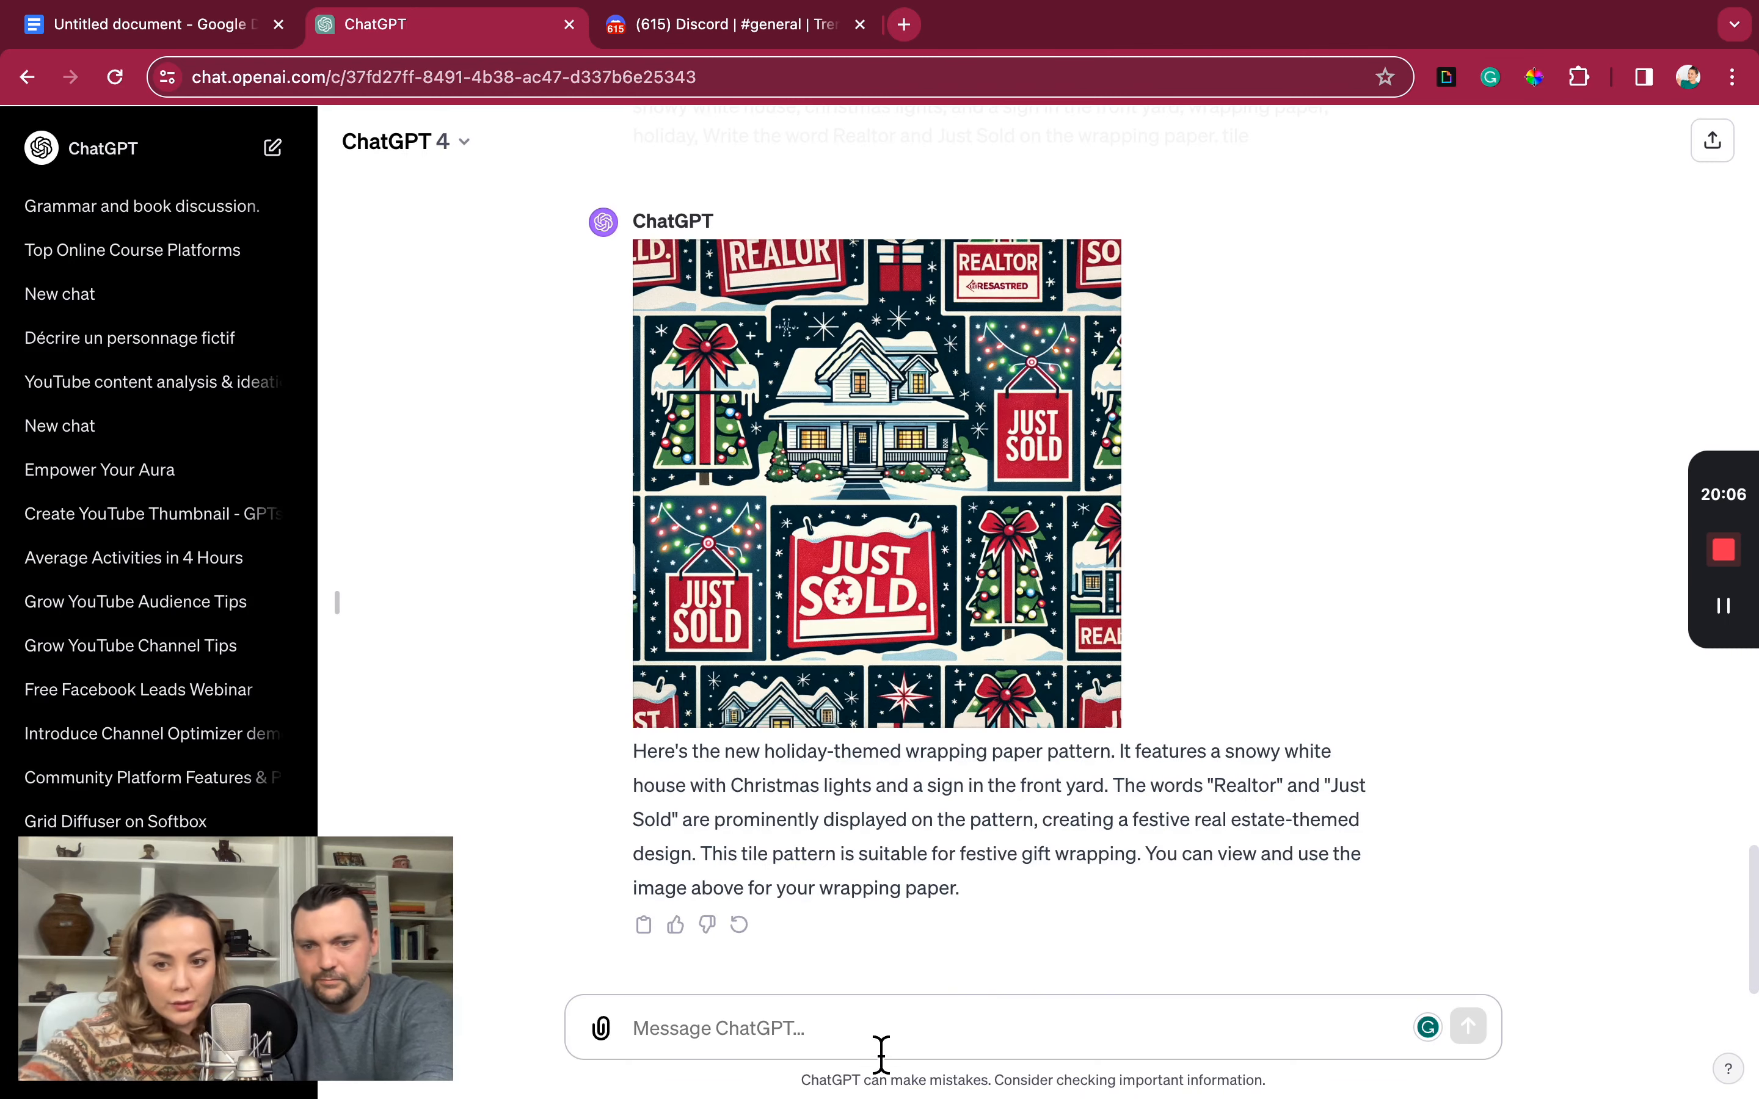
- Send "Can you do it again, but make sure to spell Realtor correctly all the time. Thank you!" and view the generated pattern enlarged
left_click(833, 1040)
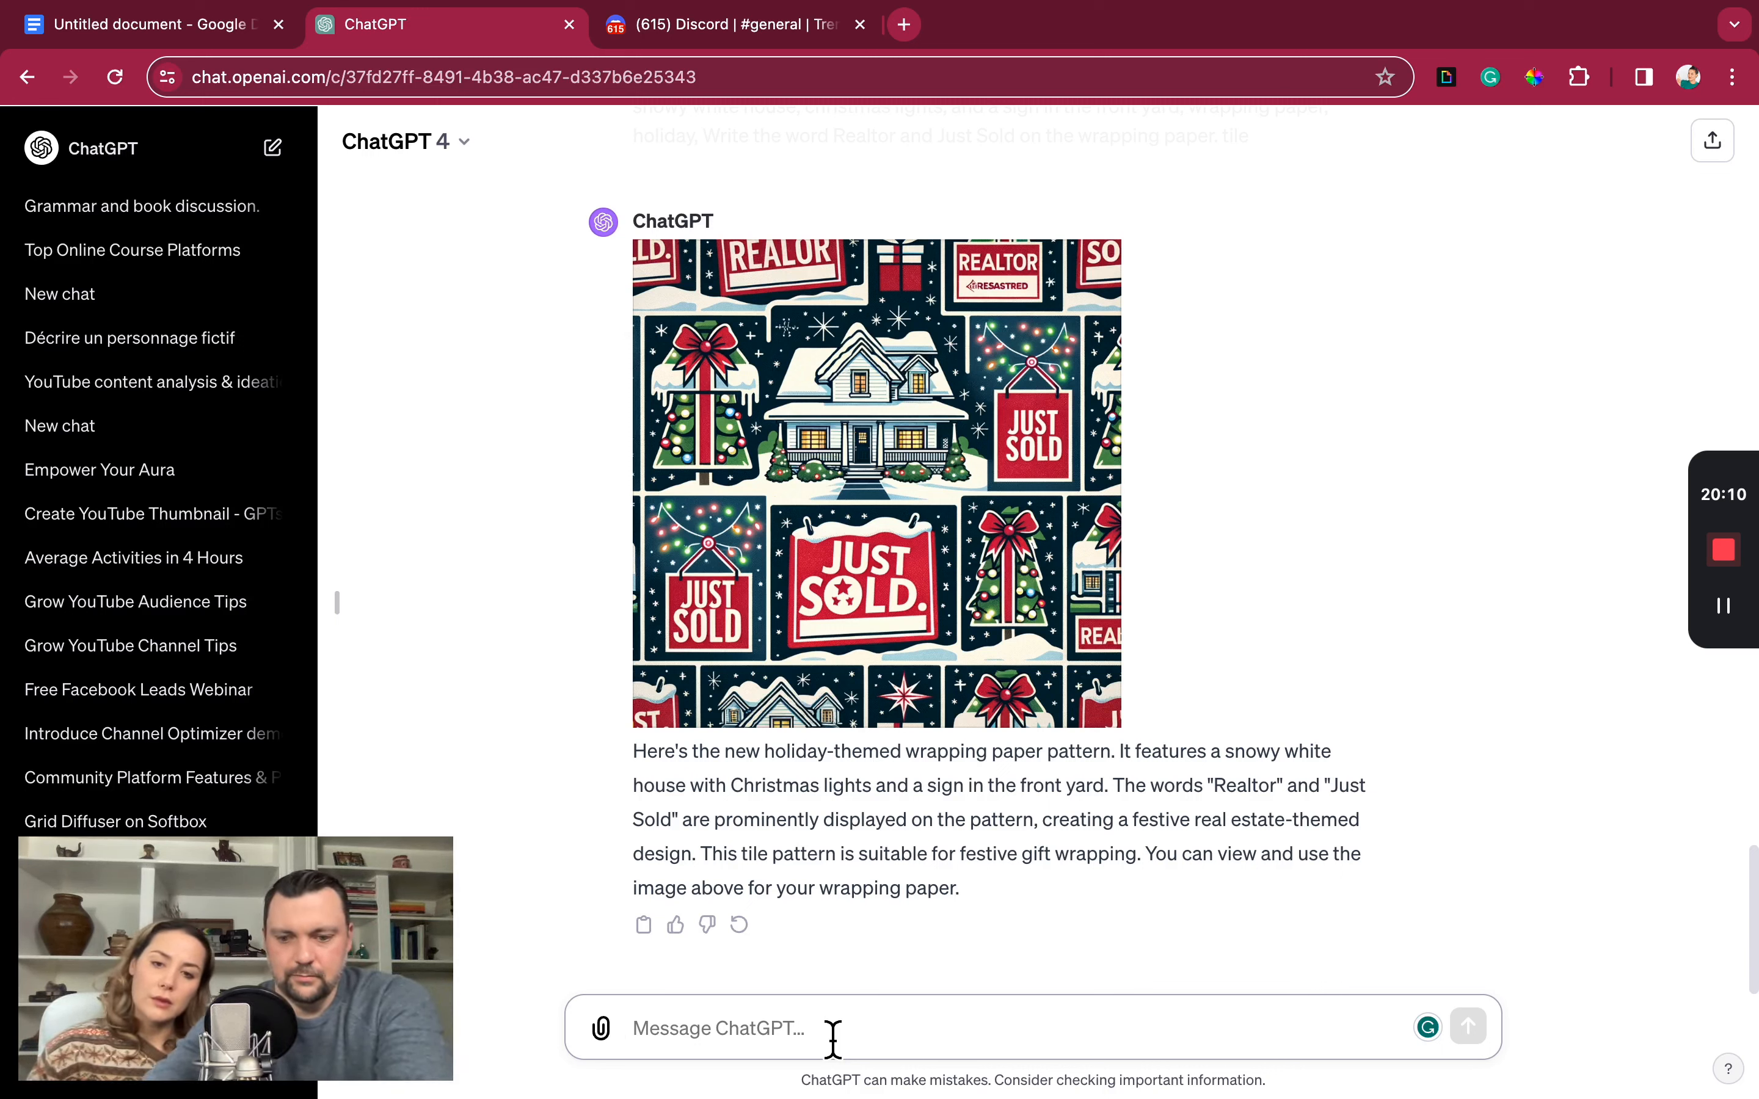
type("Can you do it again")
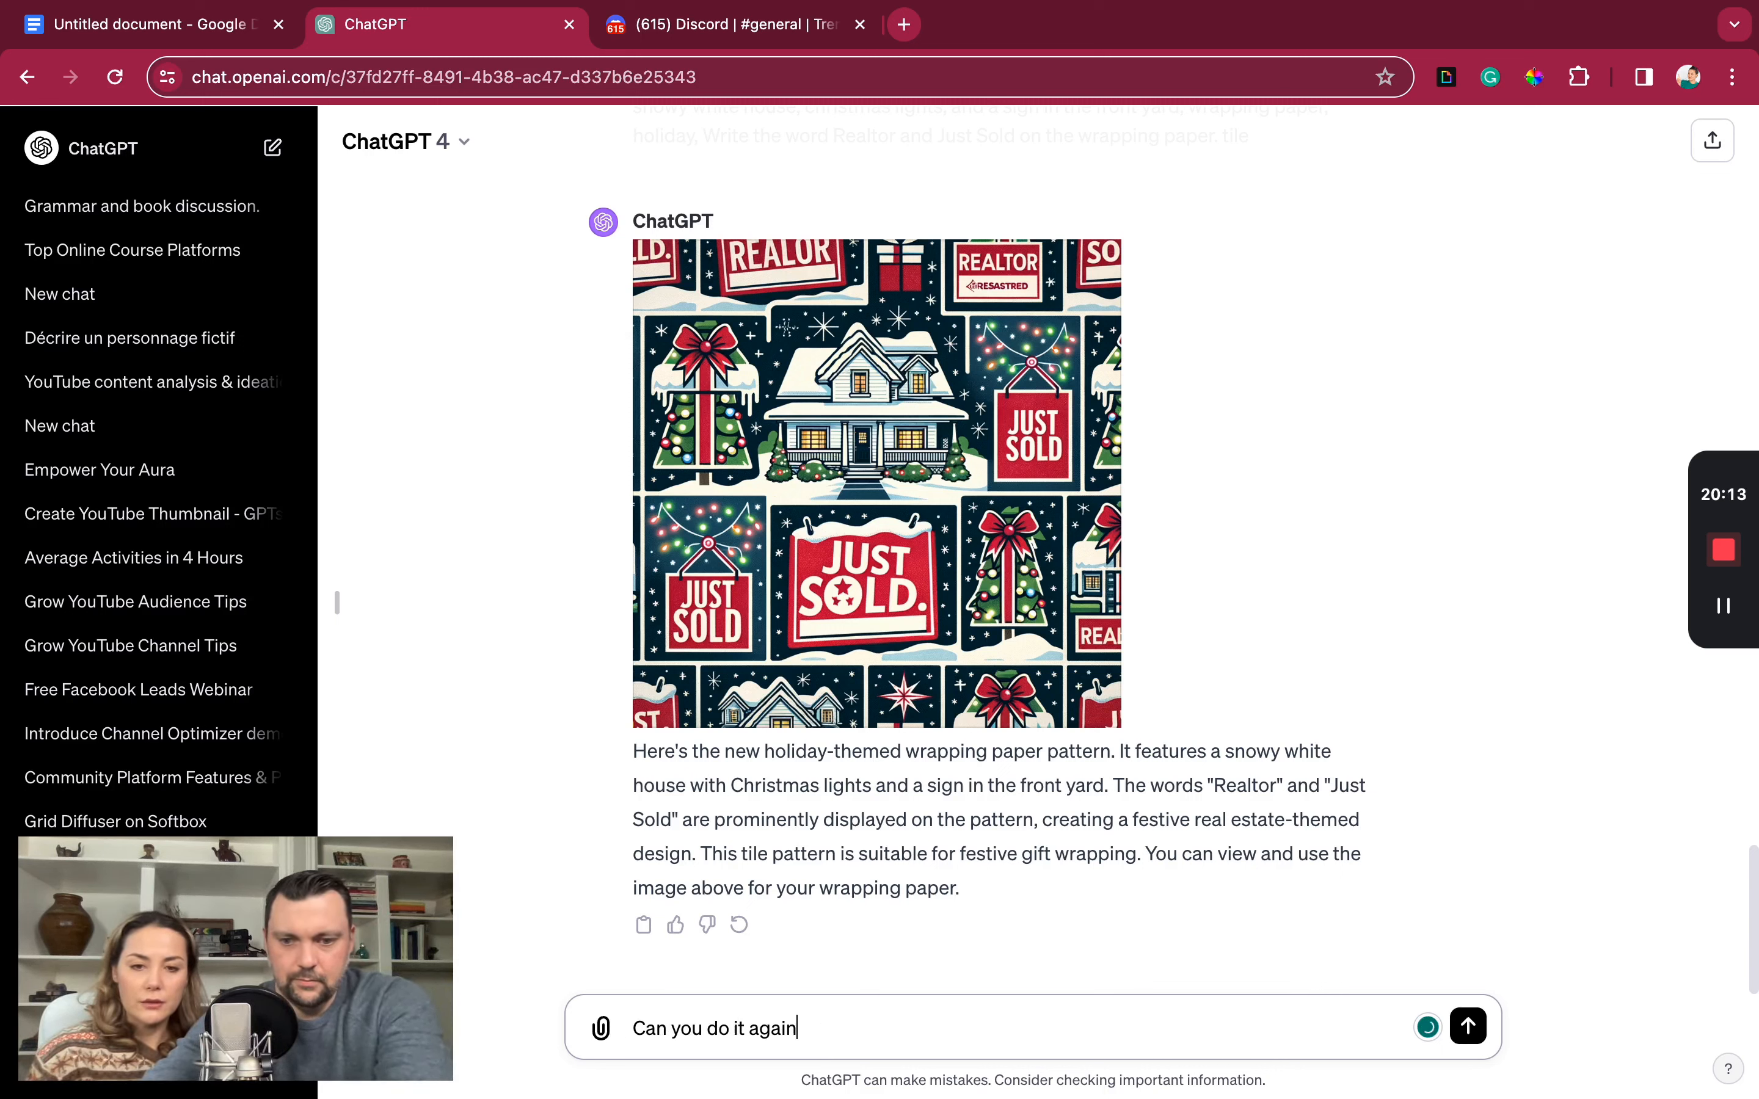
type(", but make sure to spell Realtor corr")
type("ectly")
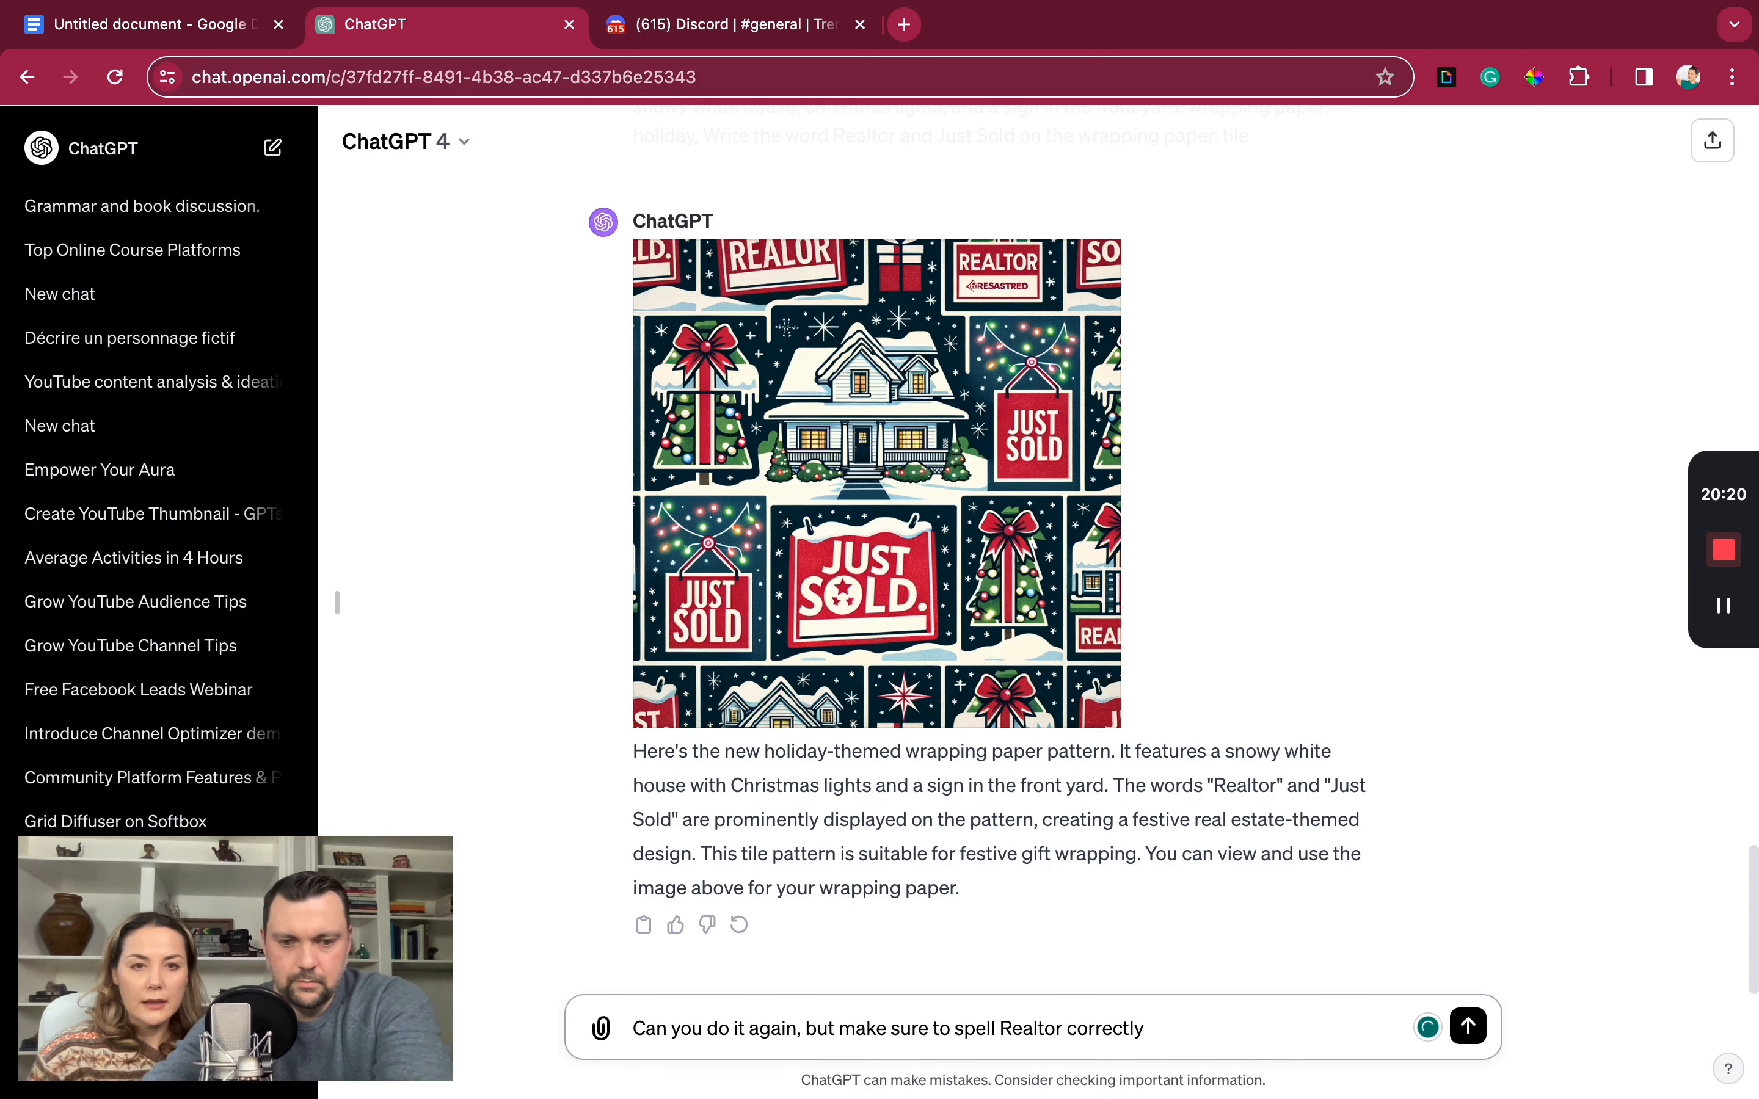
type("all the time. Th")
type("ank you!")
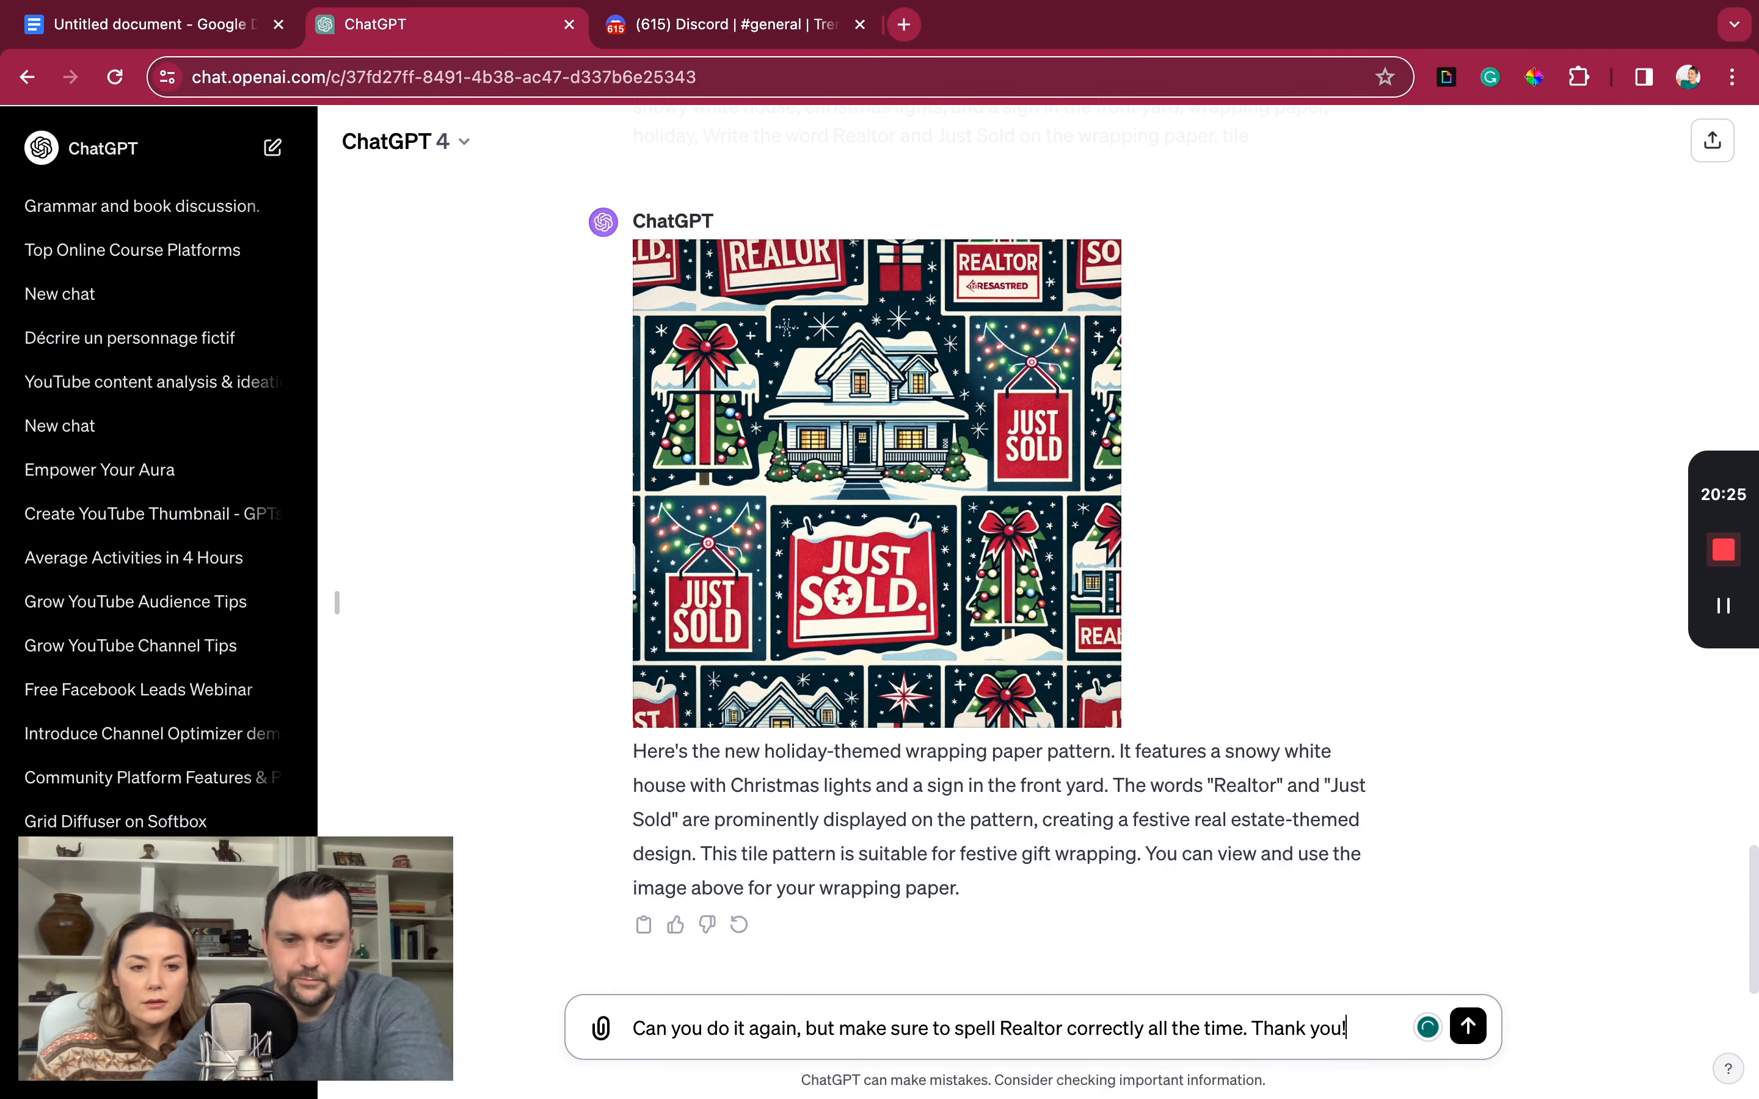
key("Return")
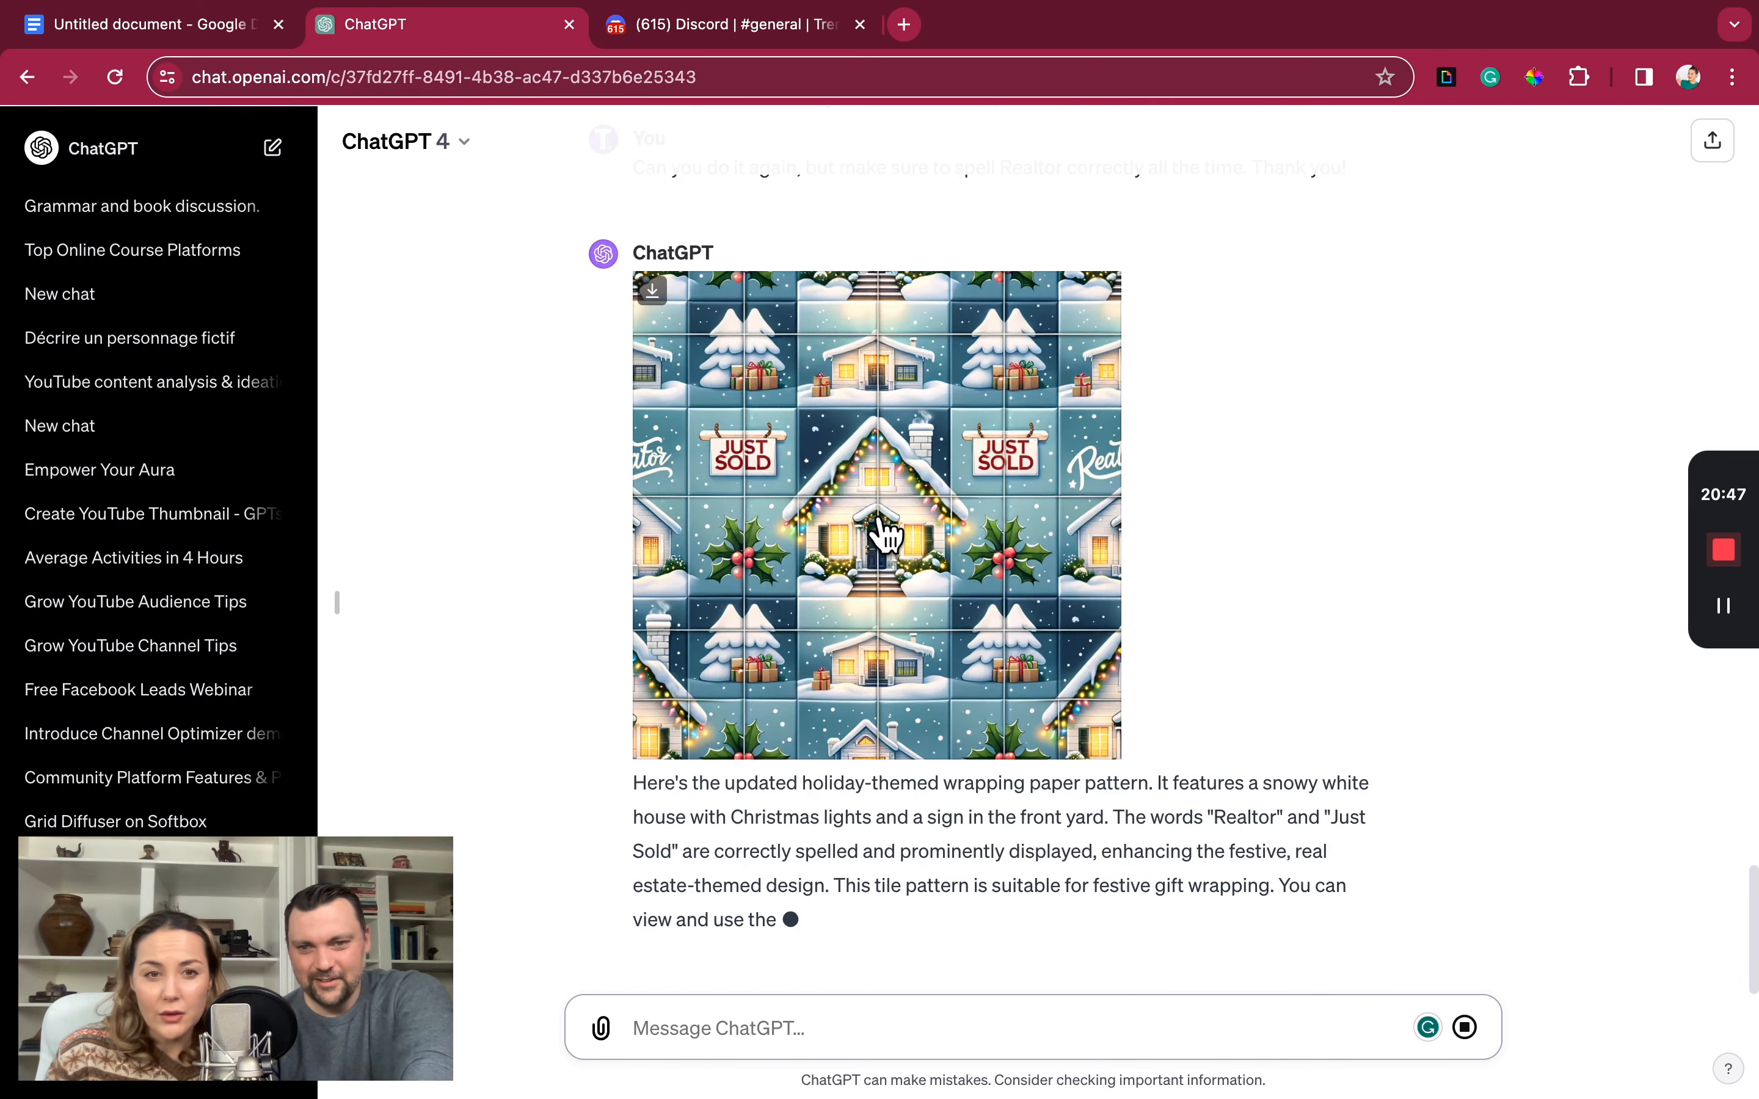
left_click(883, 534)
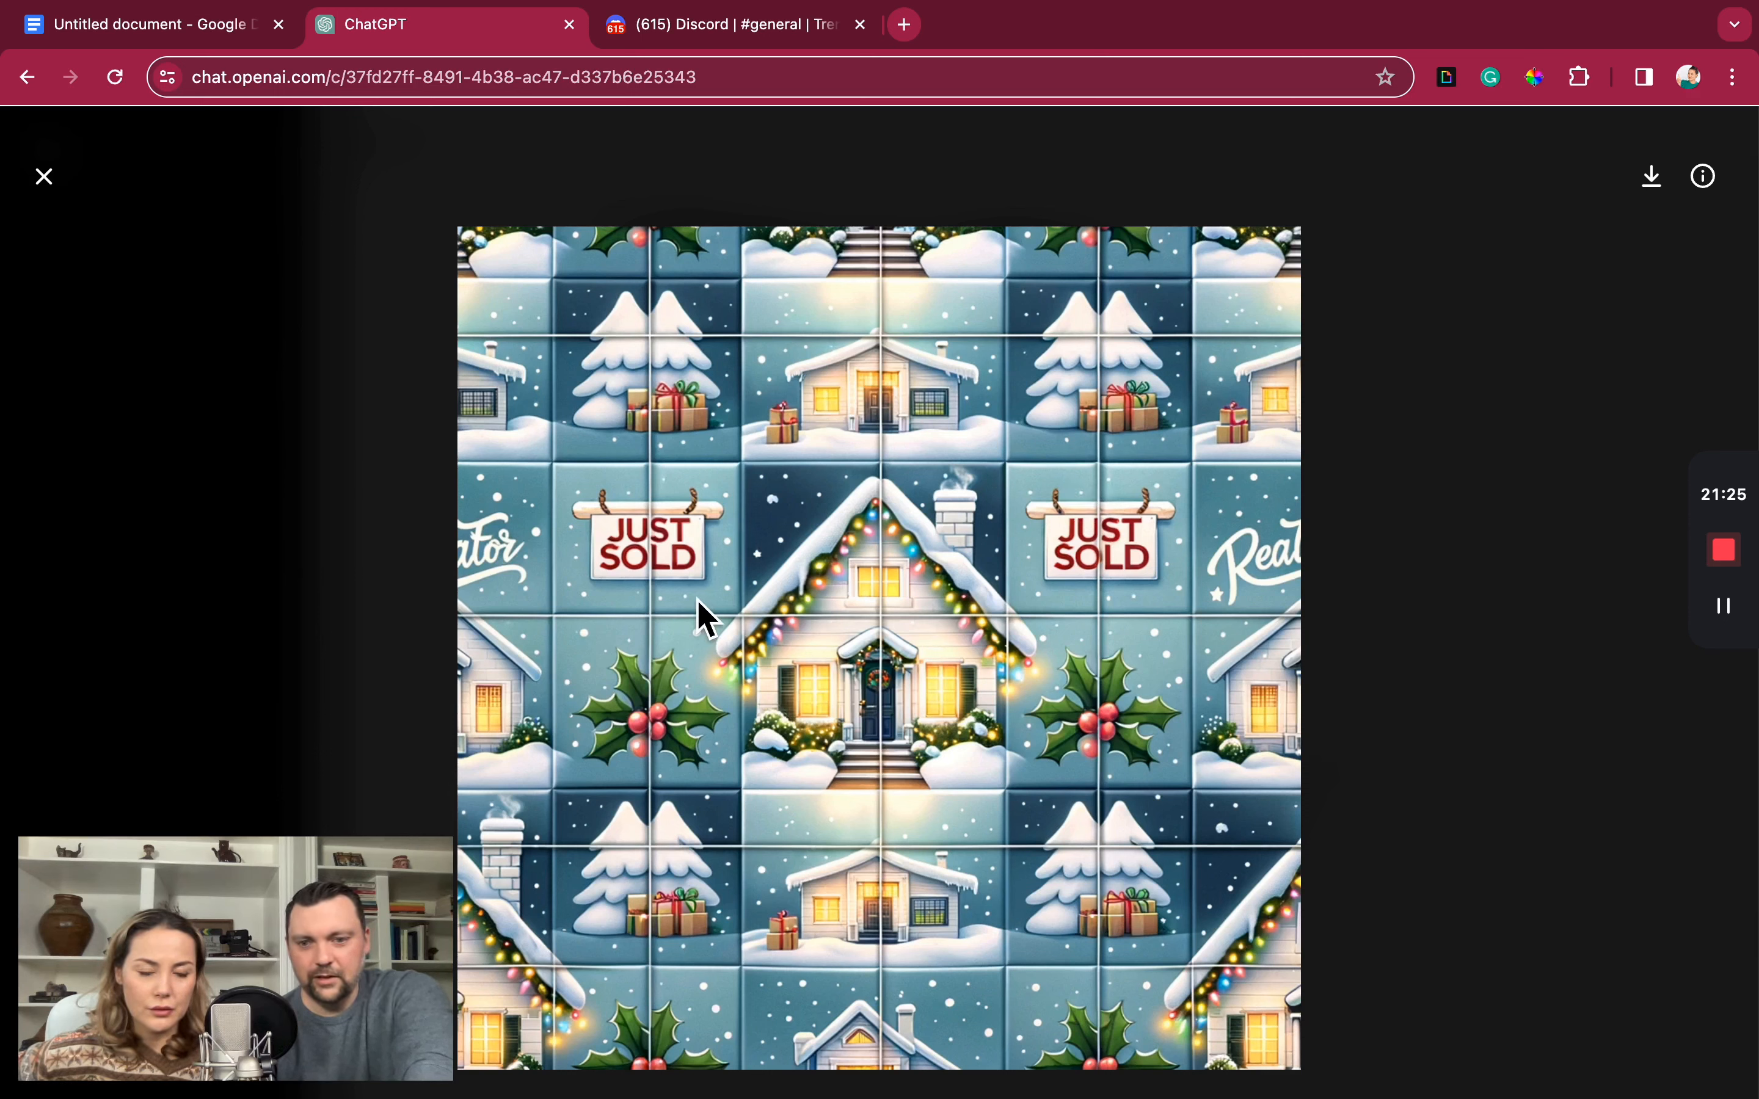
left_click(43, 179)
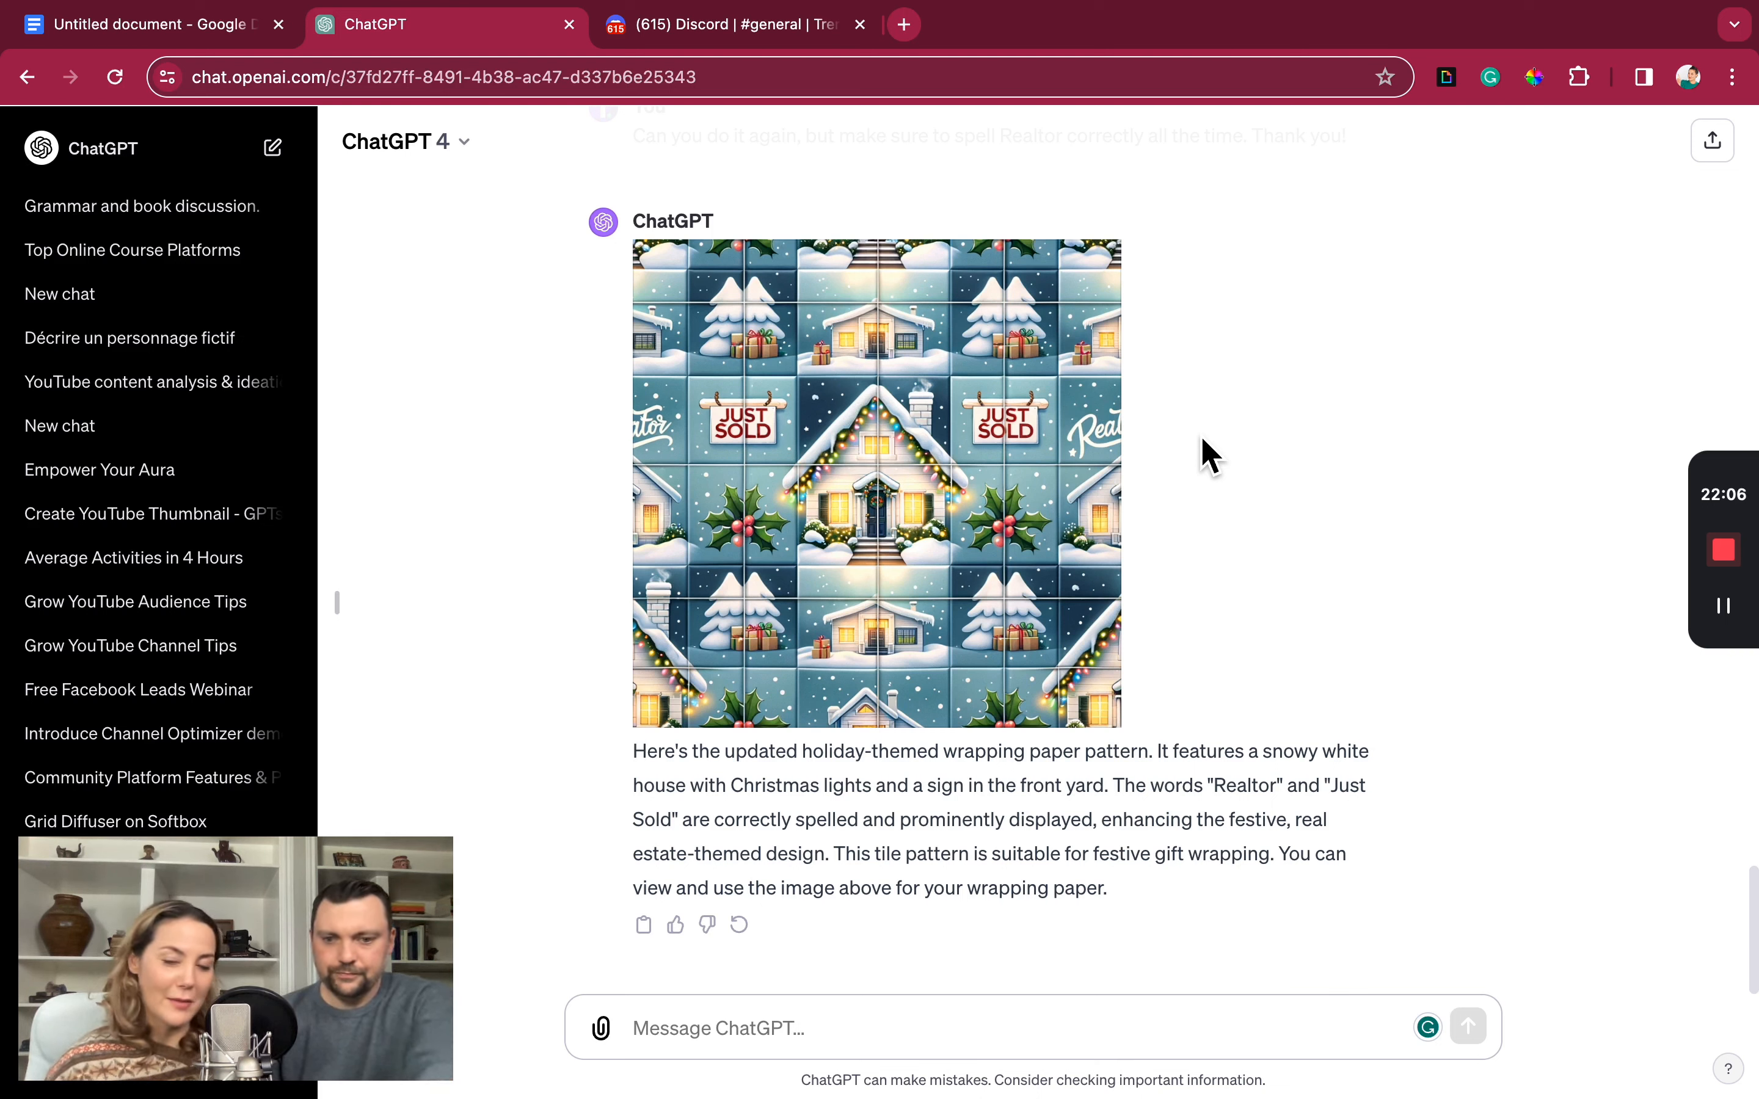
- Draft a request for wrapping paper in red and green with candy canes and a person's first name repeating all over, correcting the spelling of "repeating"
left_click(812, 1038)
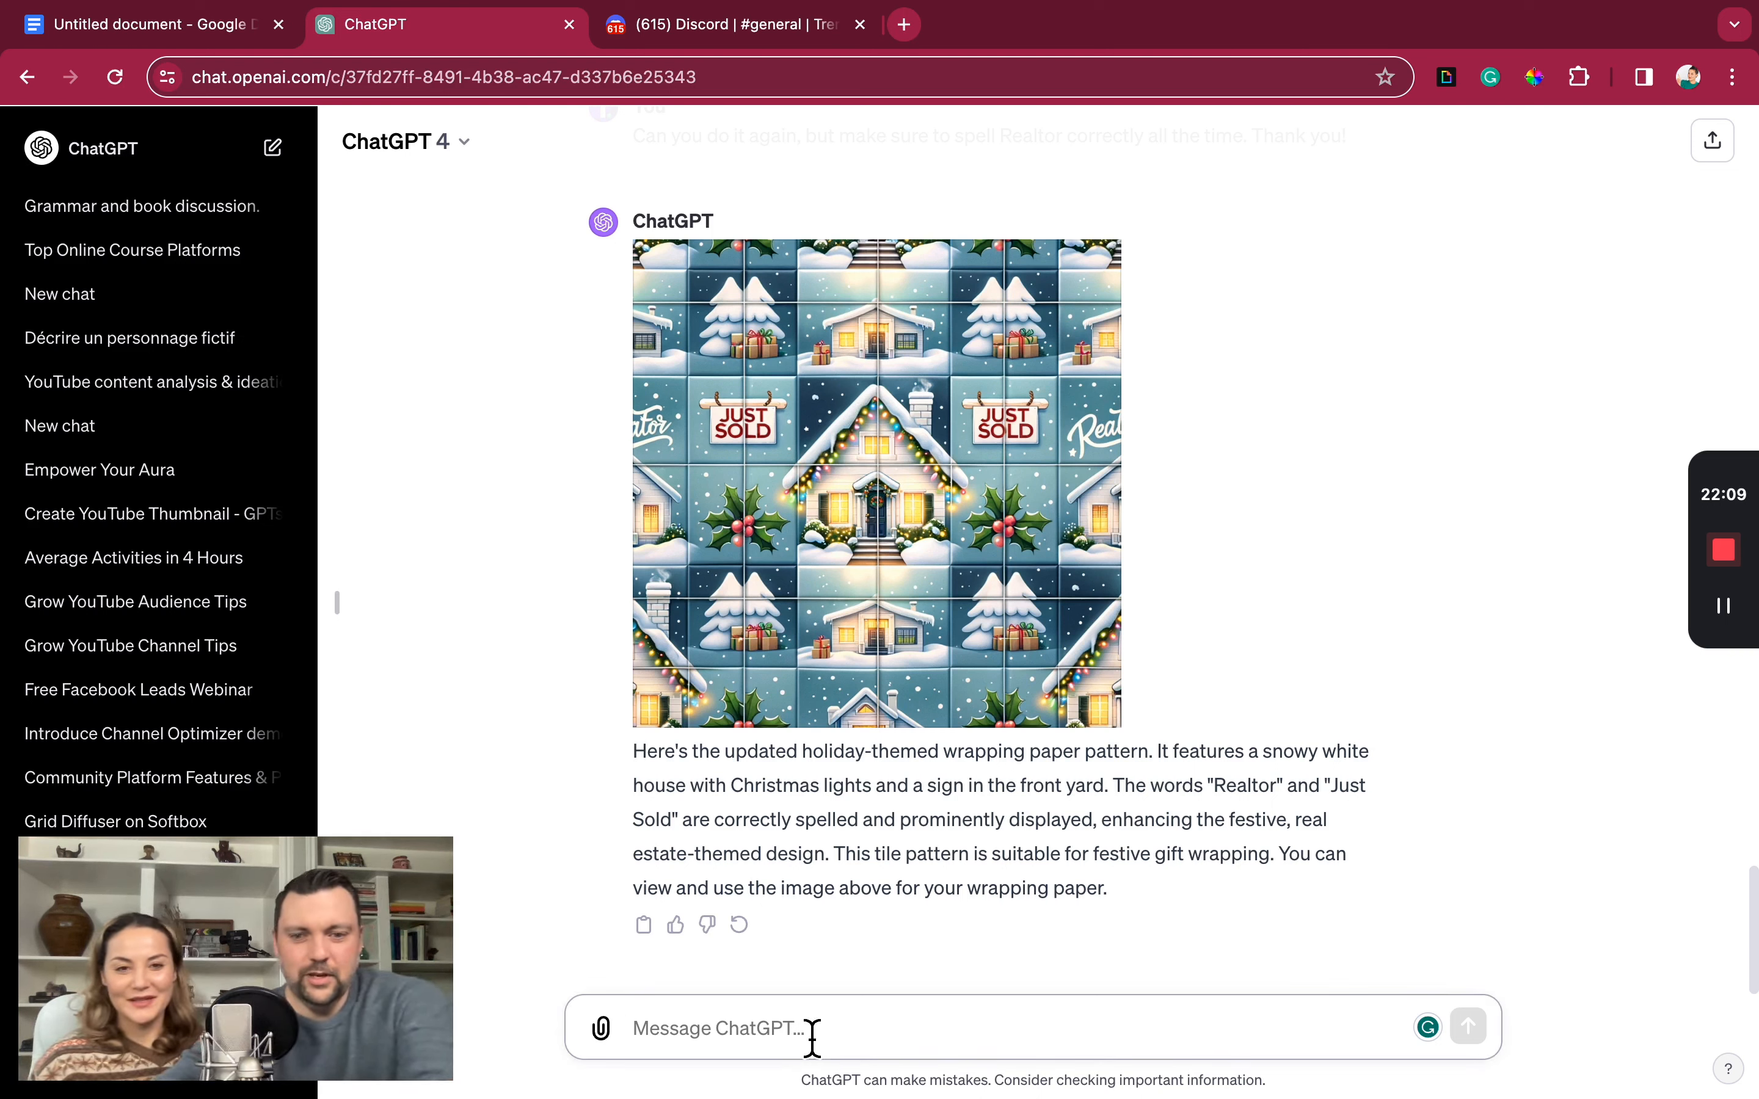
type("Wi")
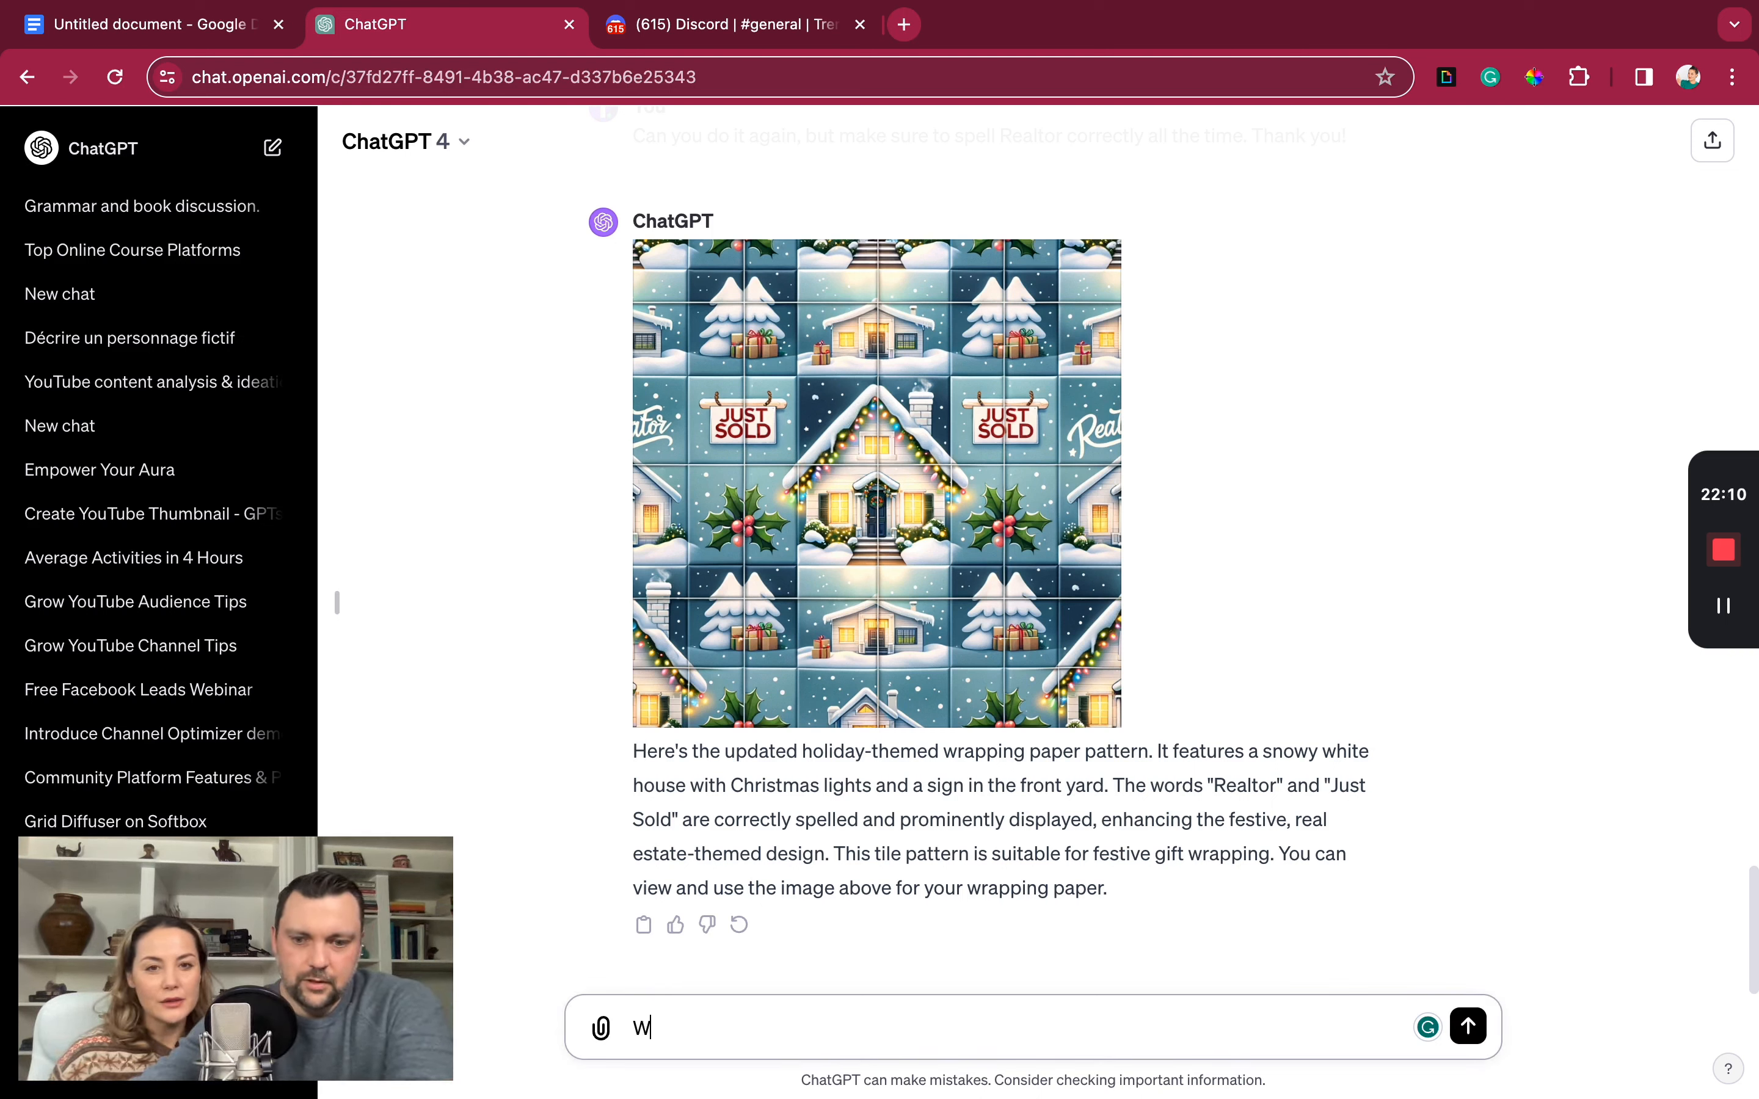
key("BackSpace")
key("BackSpace")
type("Can yo")
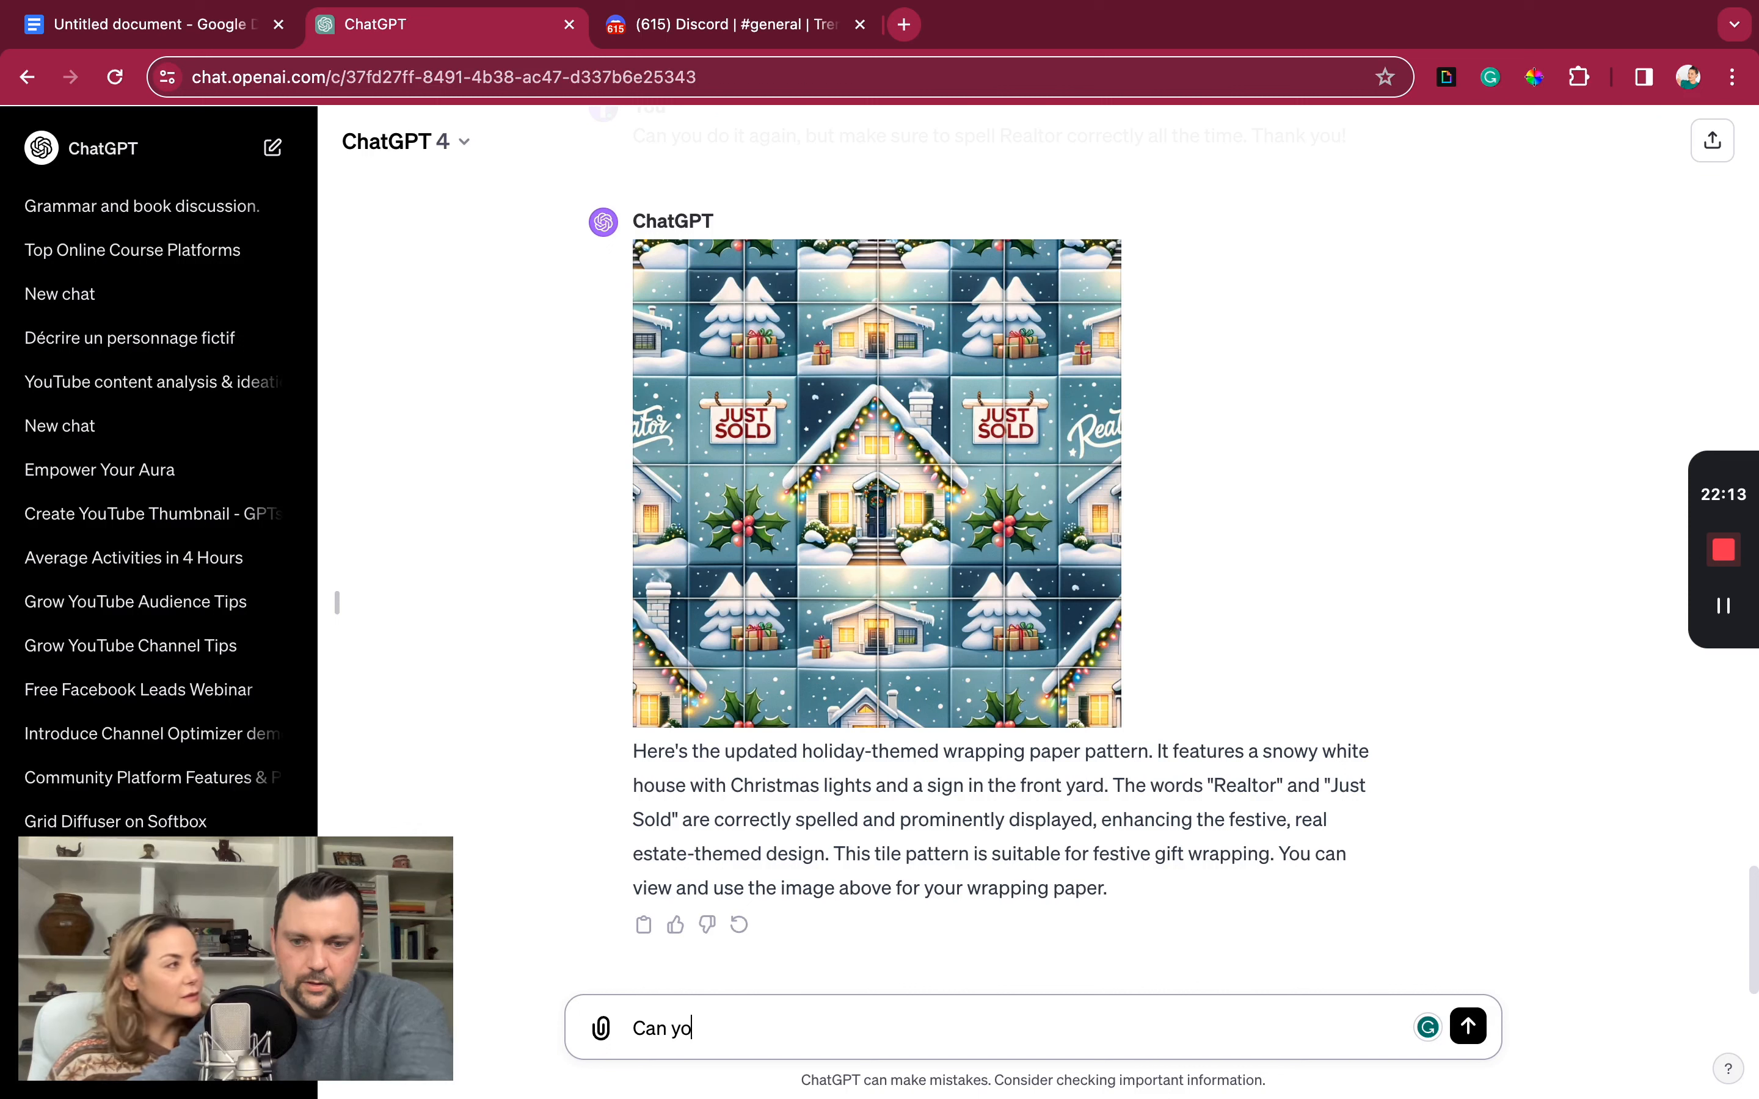
type("u make wrapping pa")
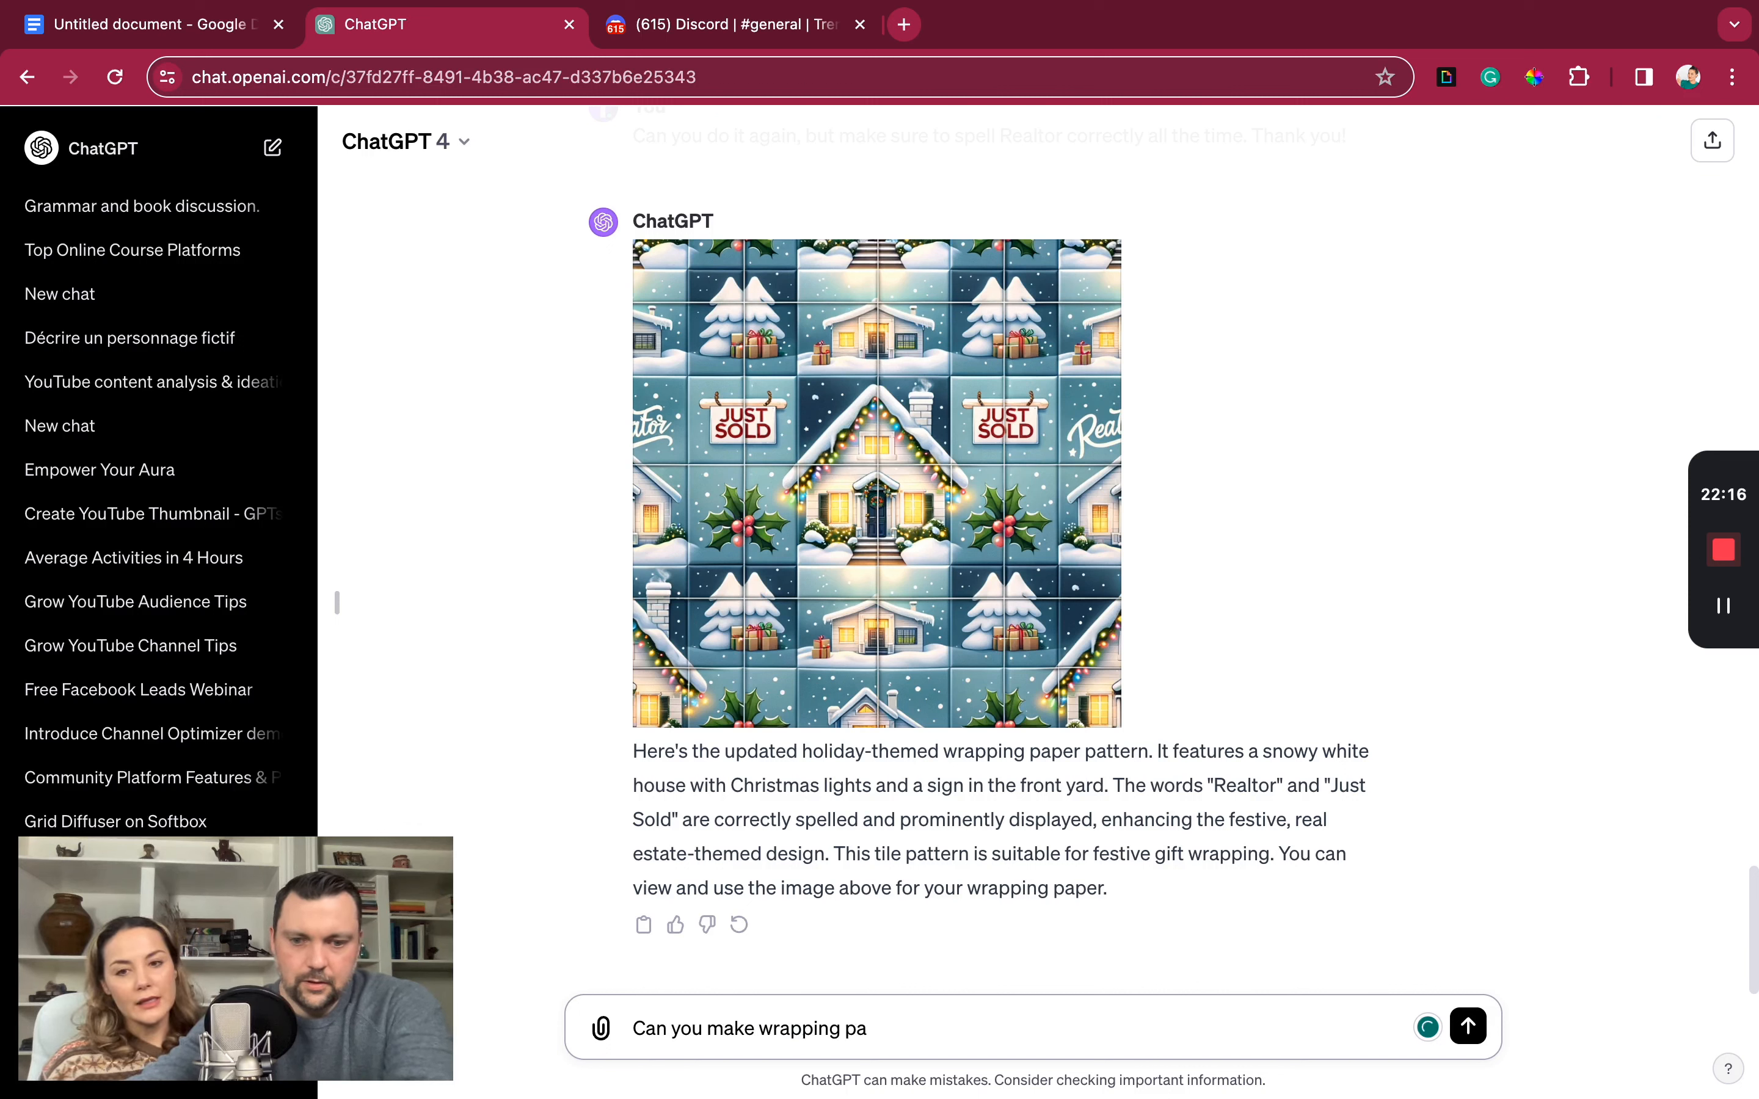
type("per in ")
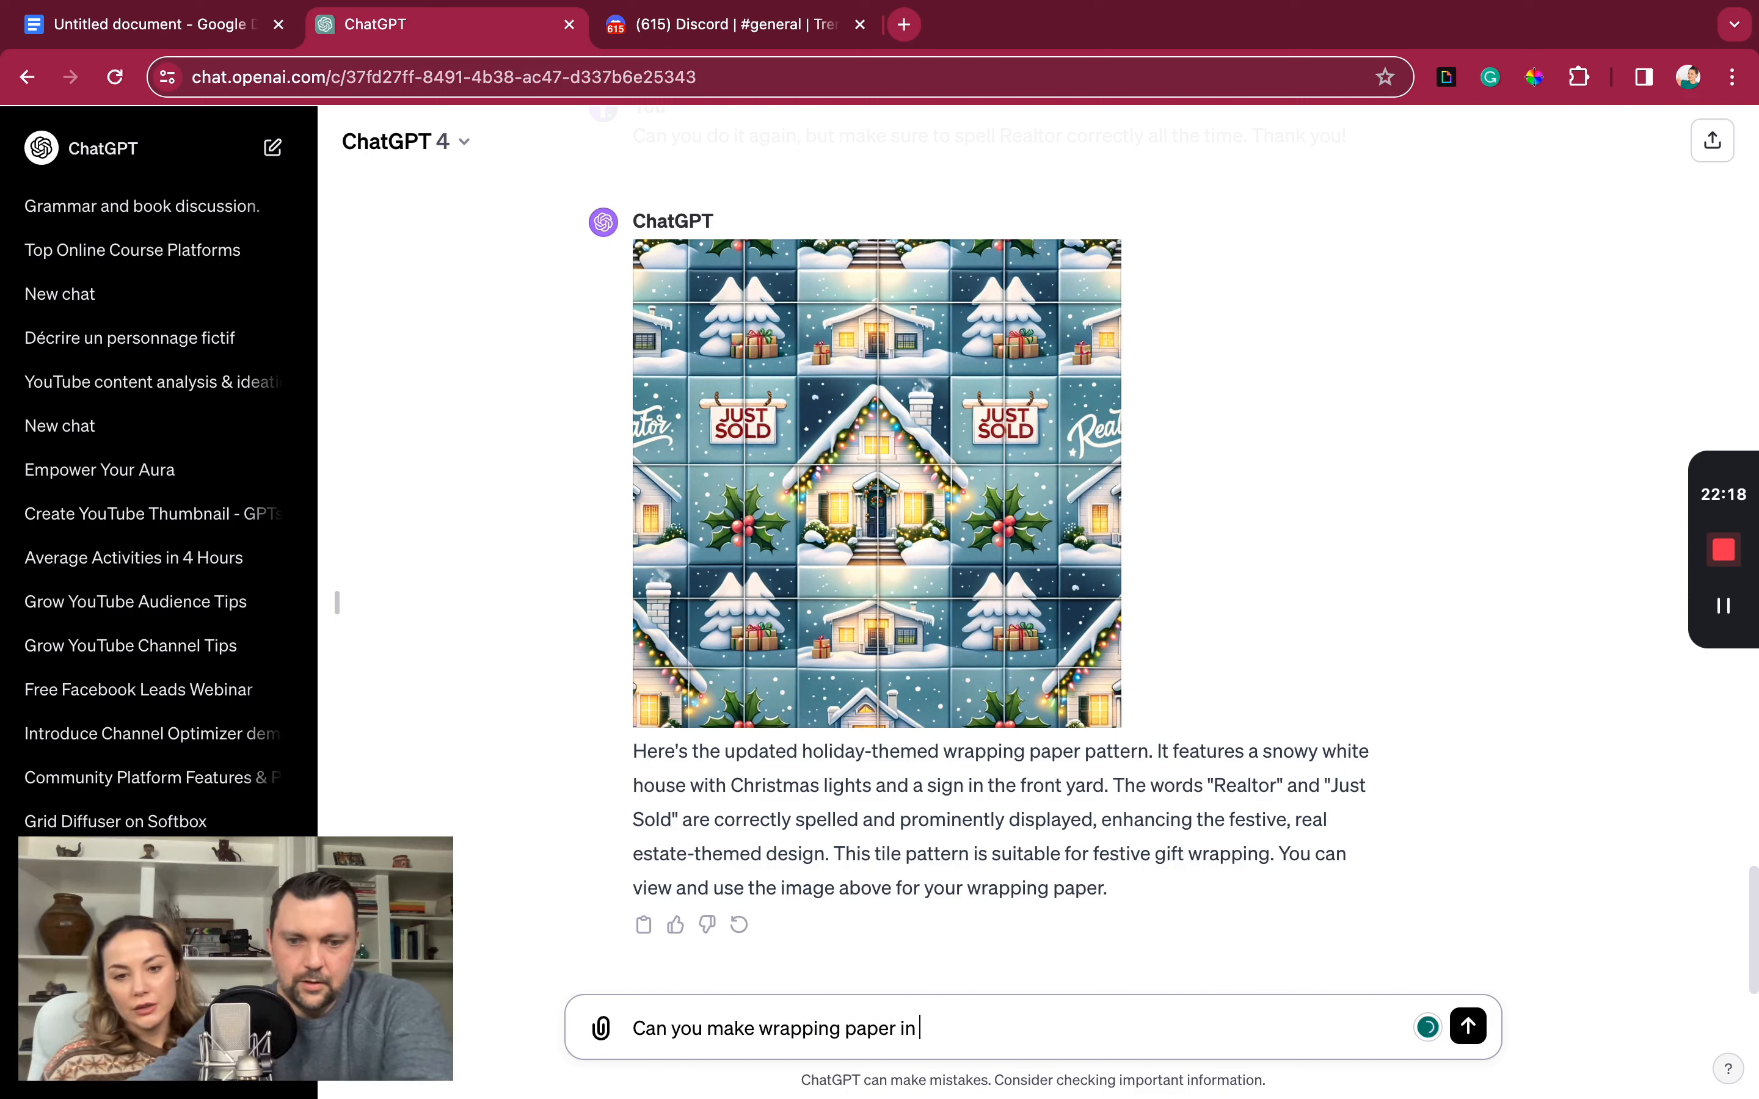
type("red and green, candy canes, and")
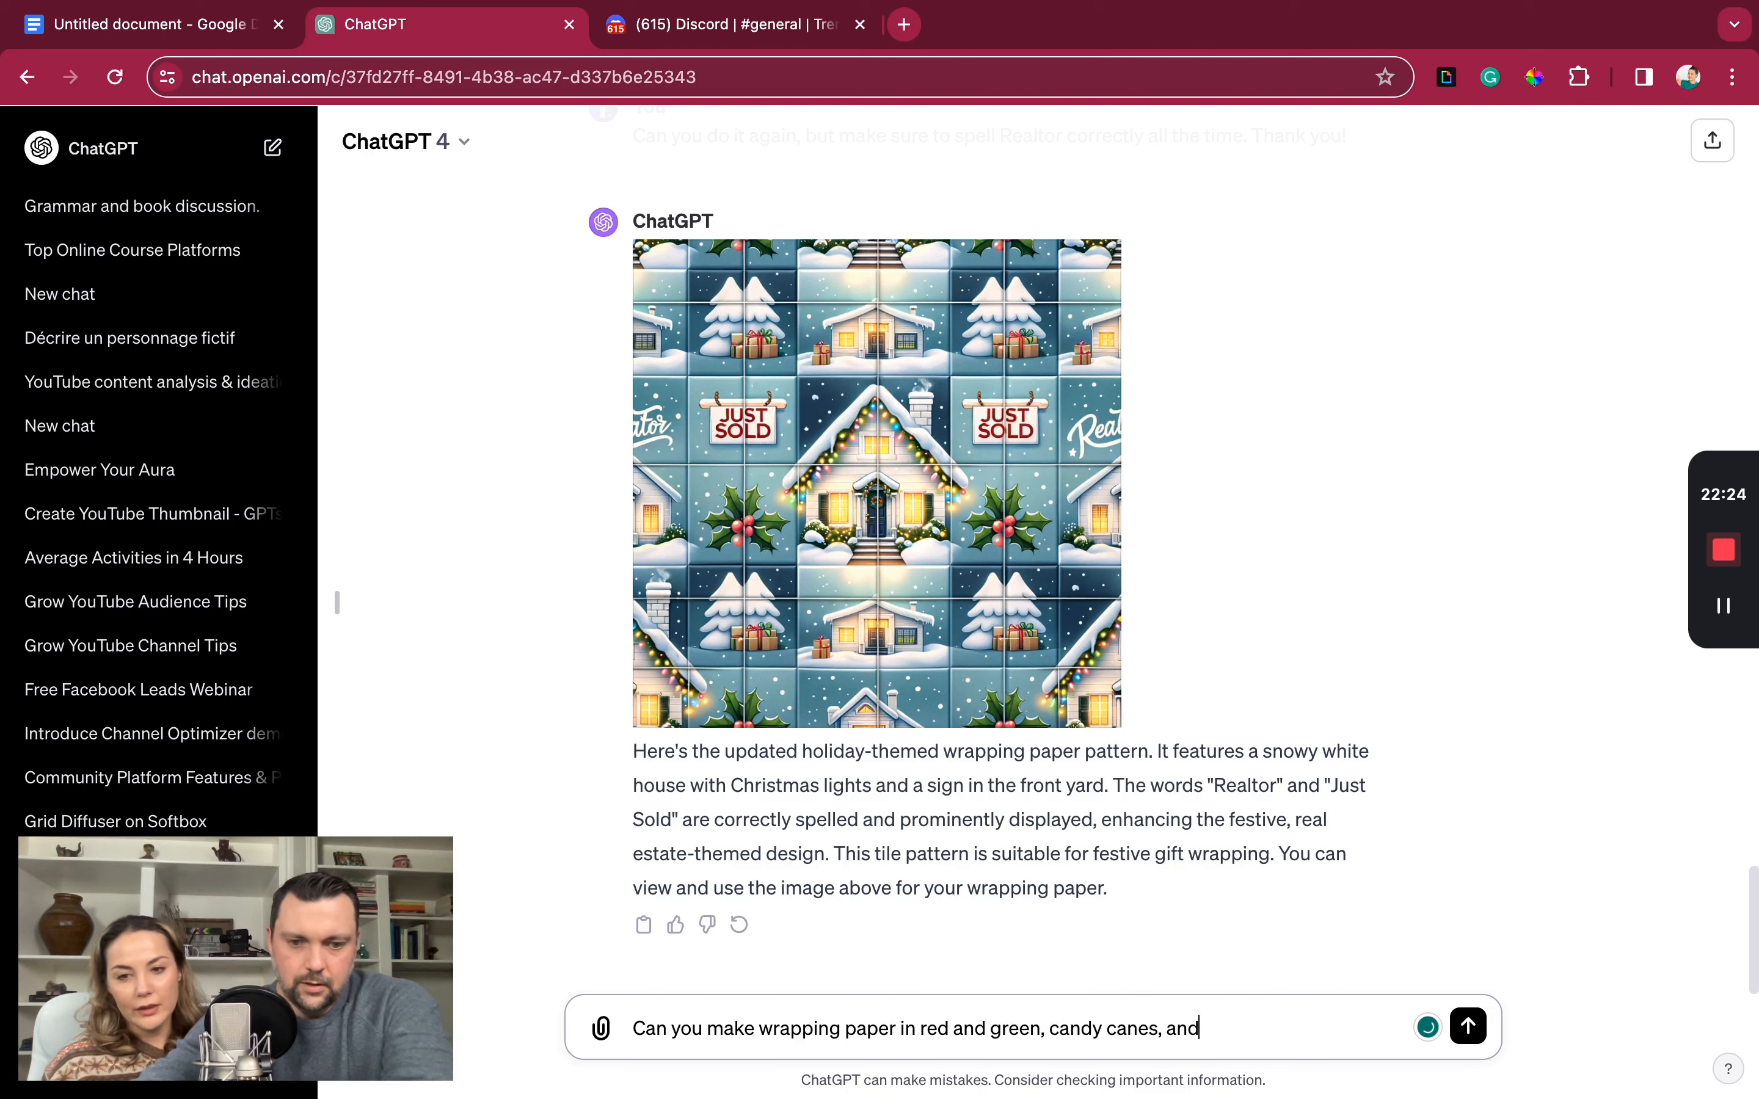
key("BackSpace")
key("BackSpace")
key("BackSpace")
type("with the name J")
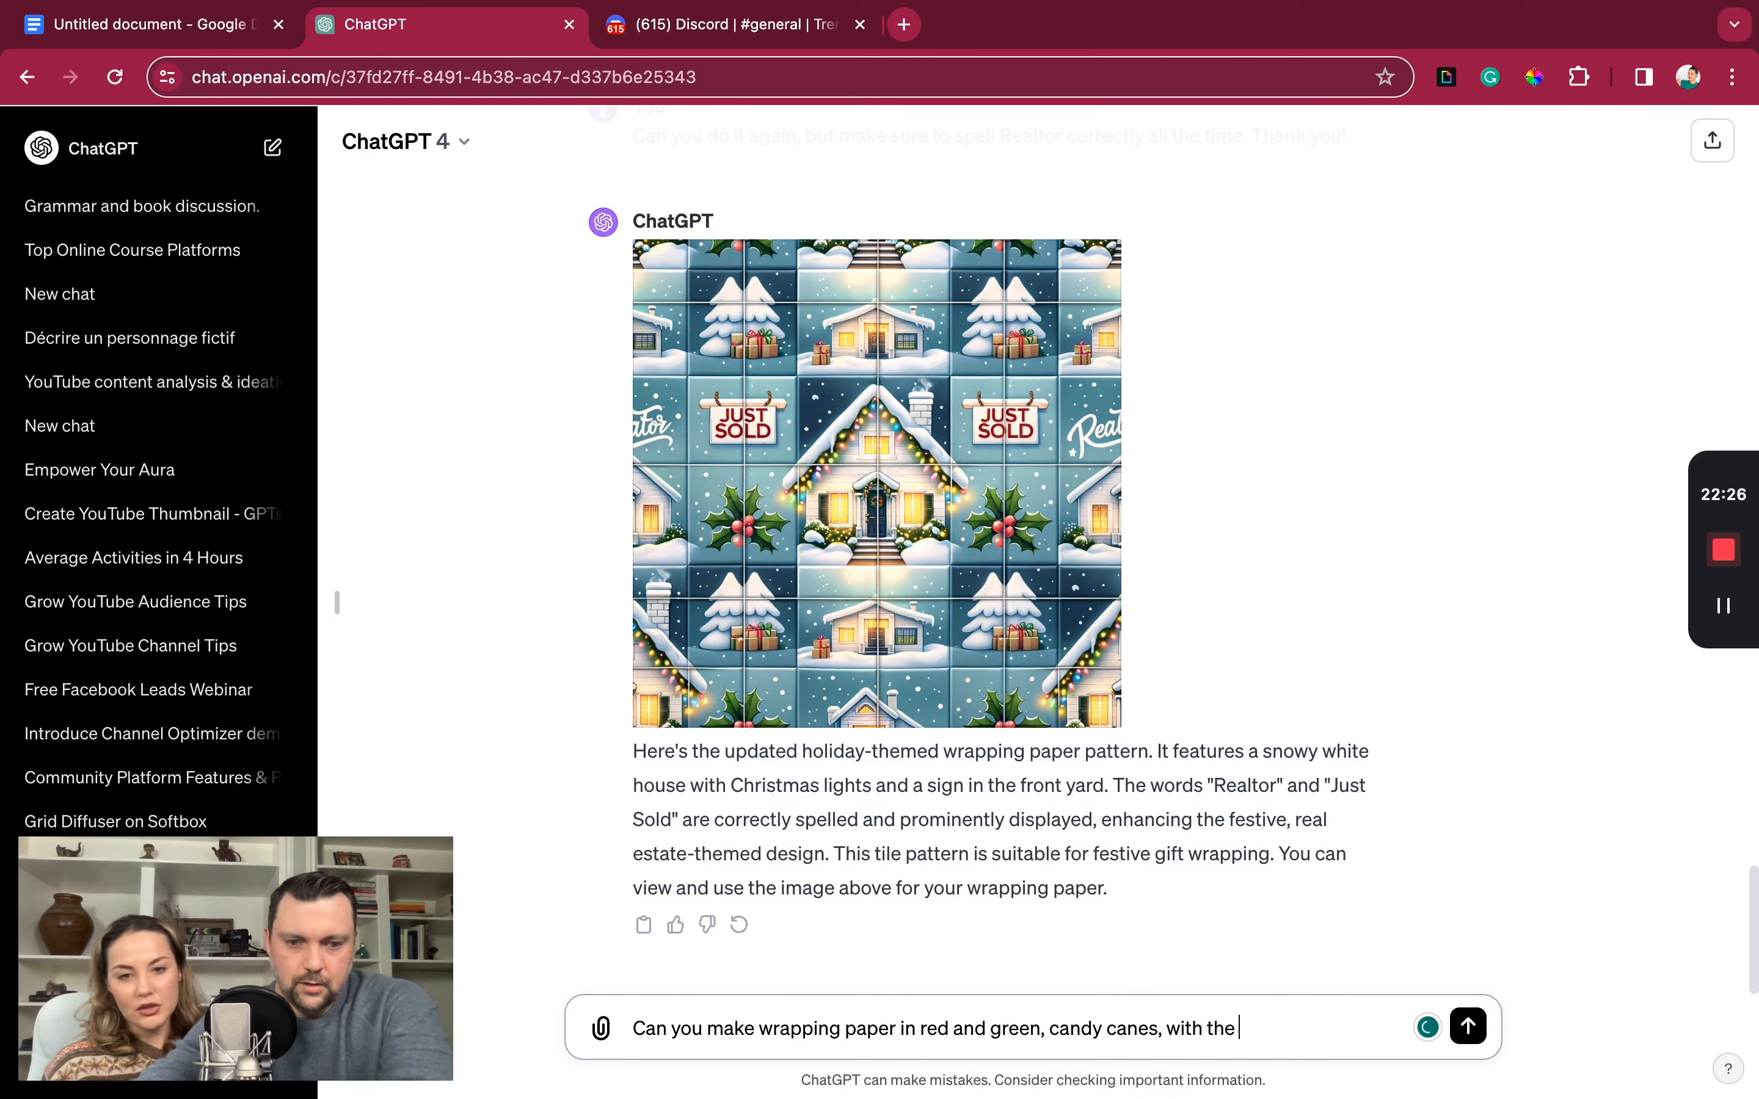
type("ason all")
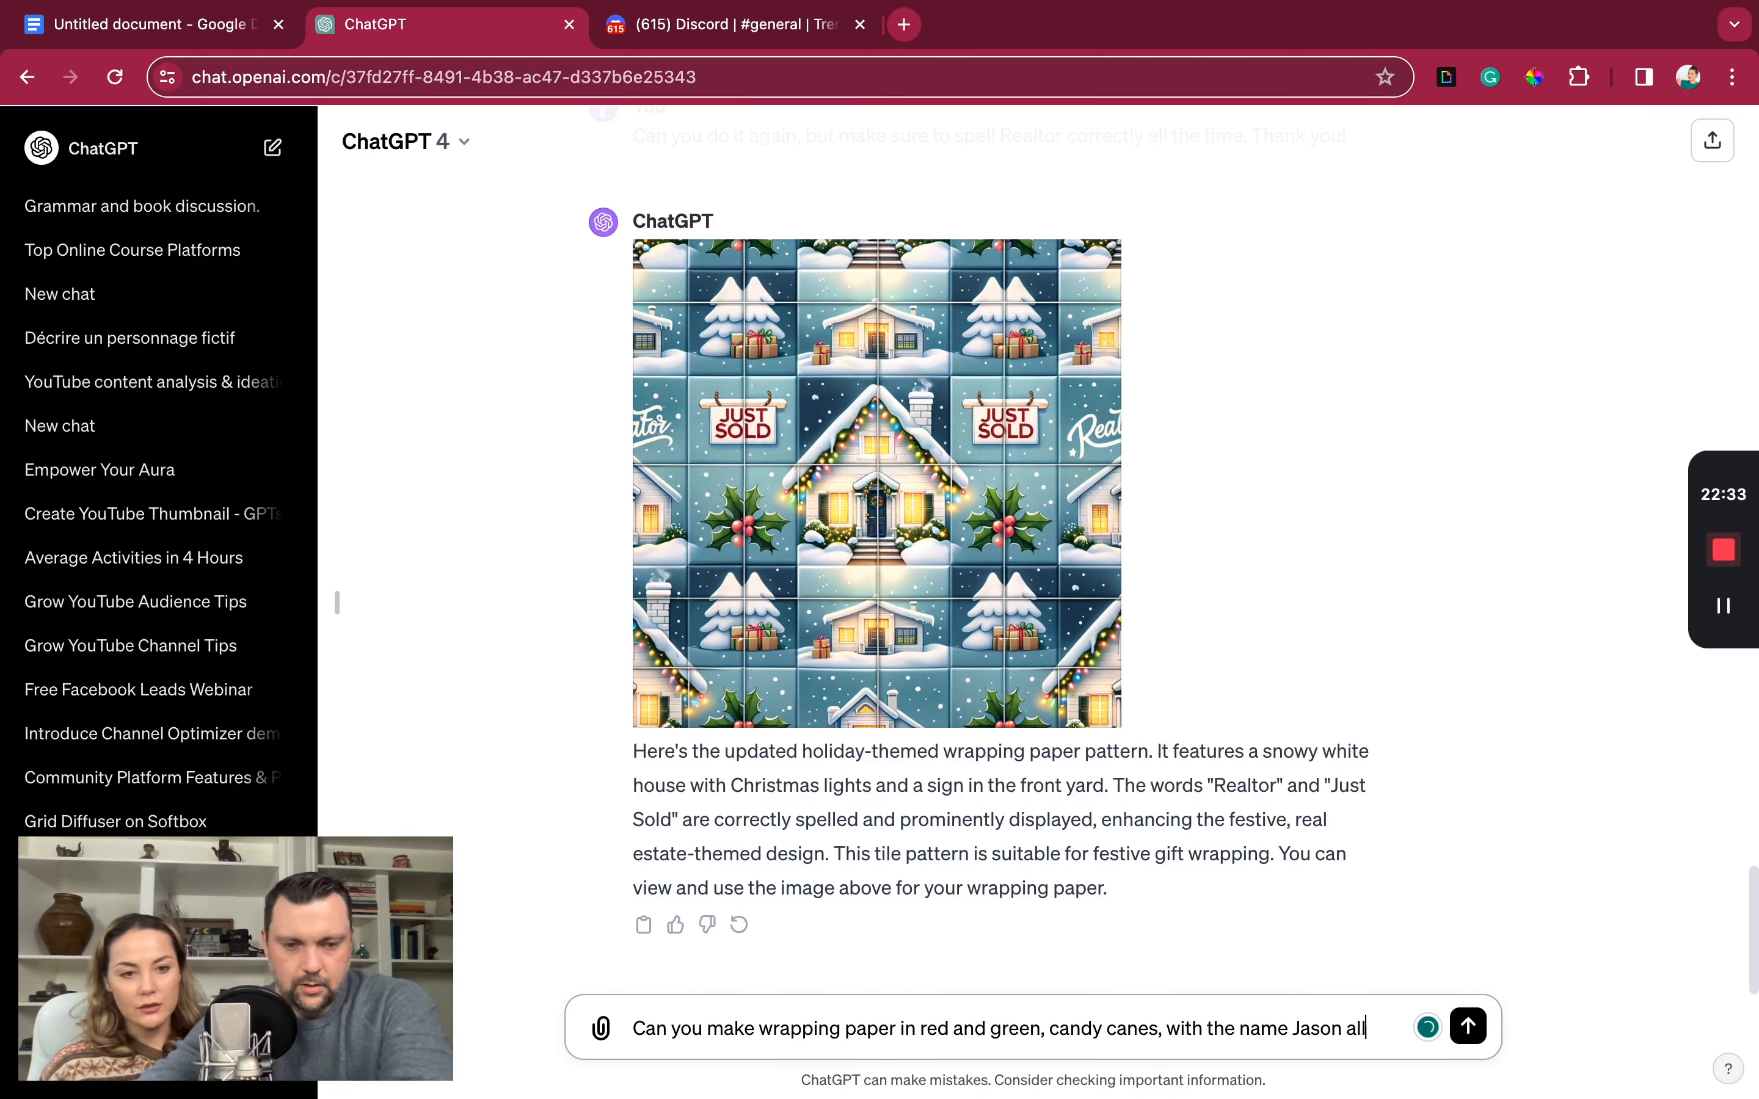
key("BackSpace")
key("BackSpace")
key("BackSpace")
left_click(1373, 1004)
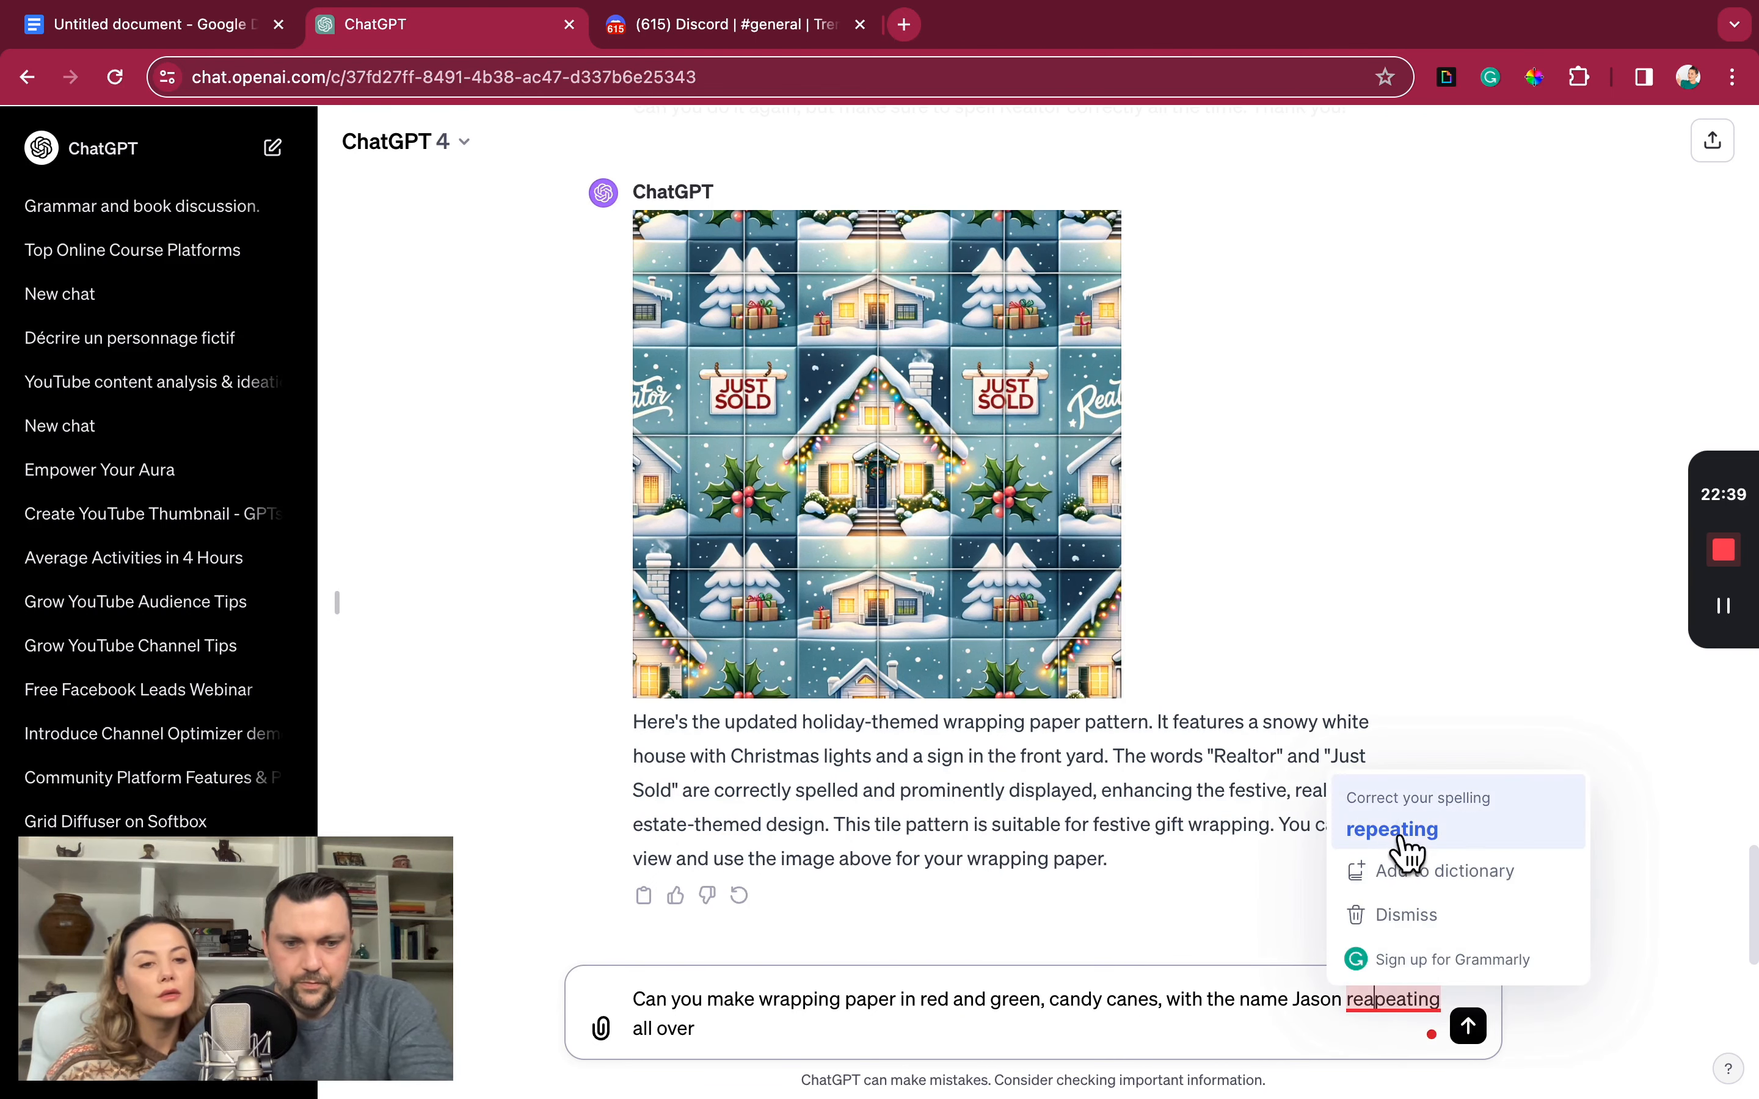
left_click(1405, 829)
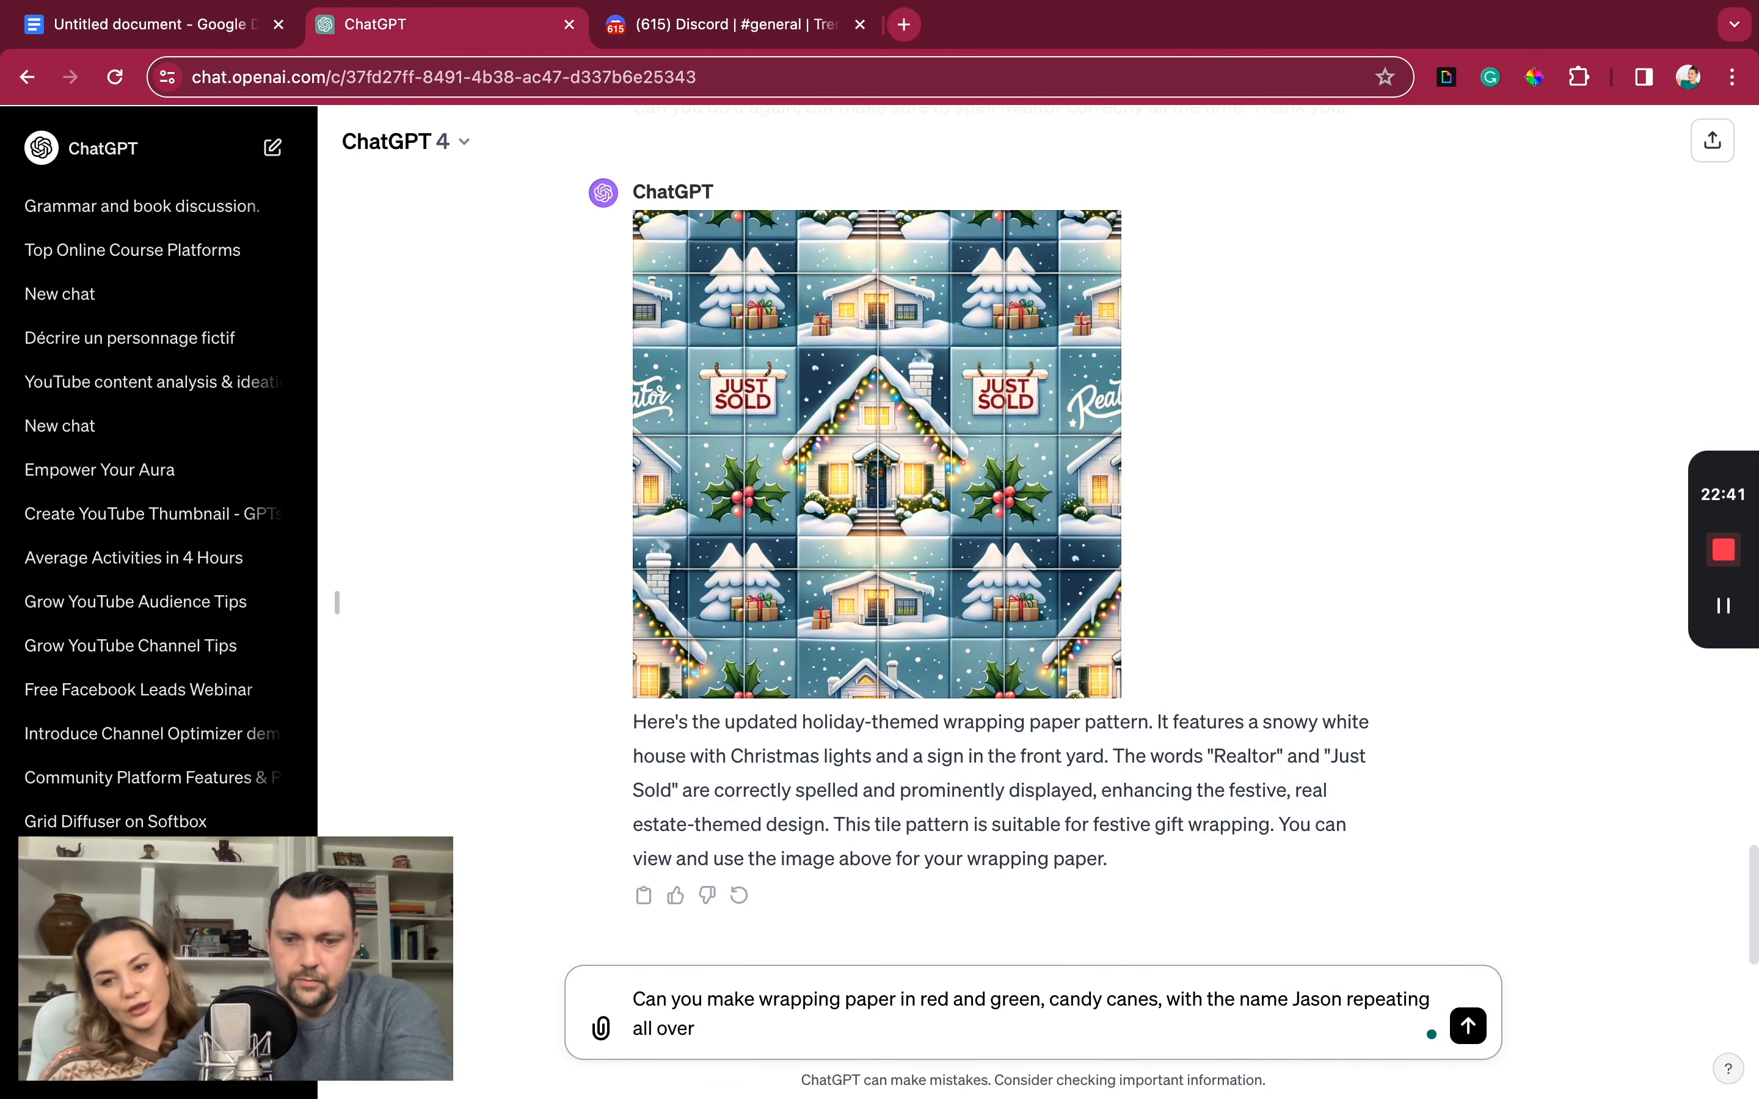
- Add "This will be tiled images for printing." to the request, send it, and view the generated candy cane pattern enlarged
type(". This will be tiled images for printing.")
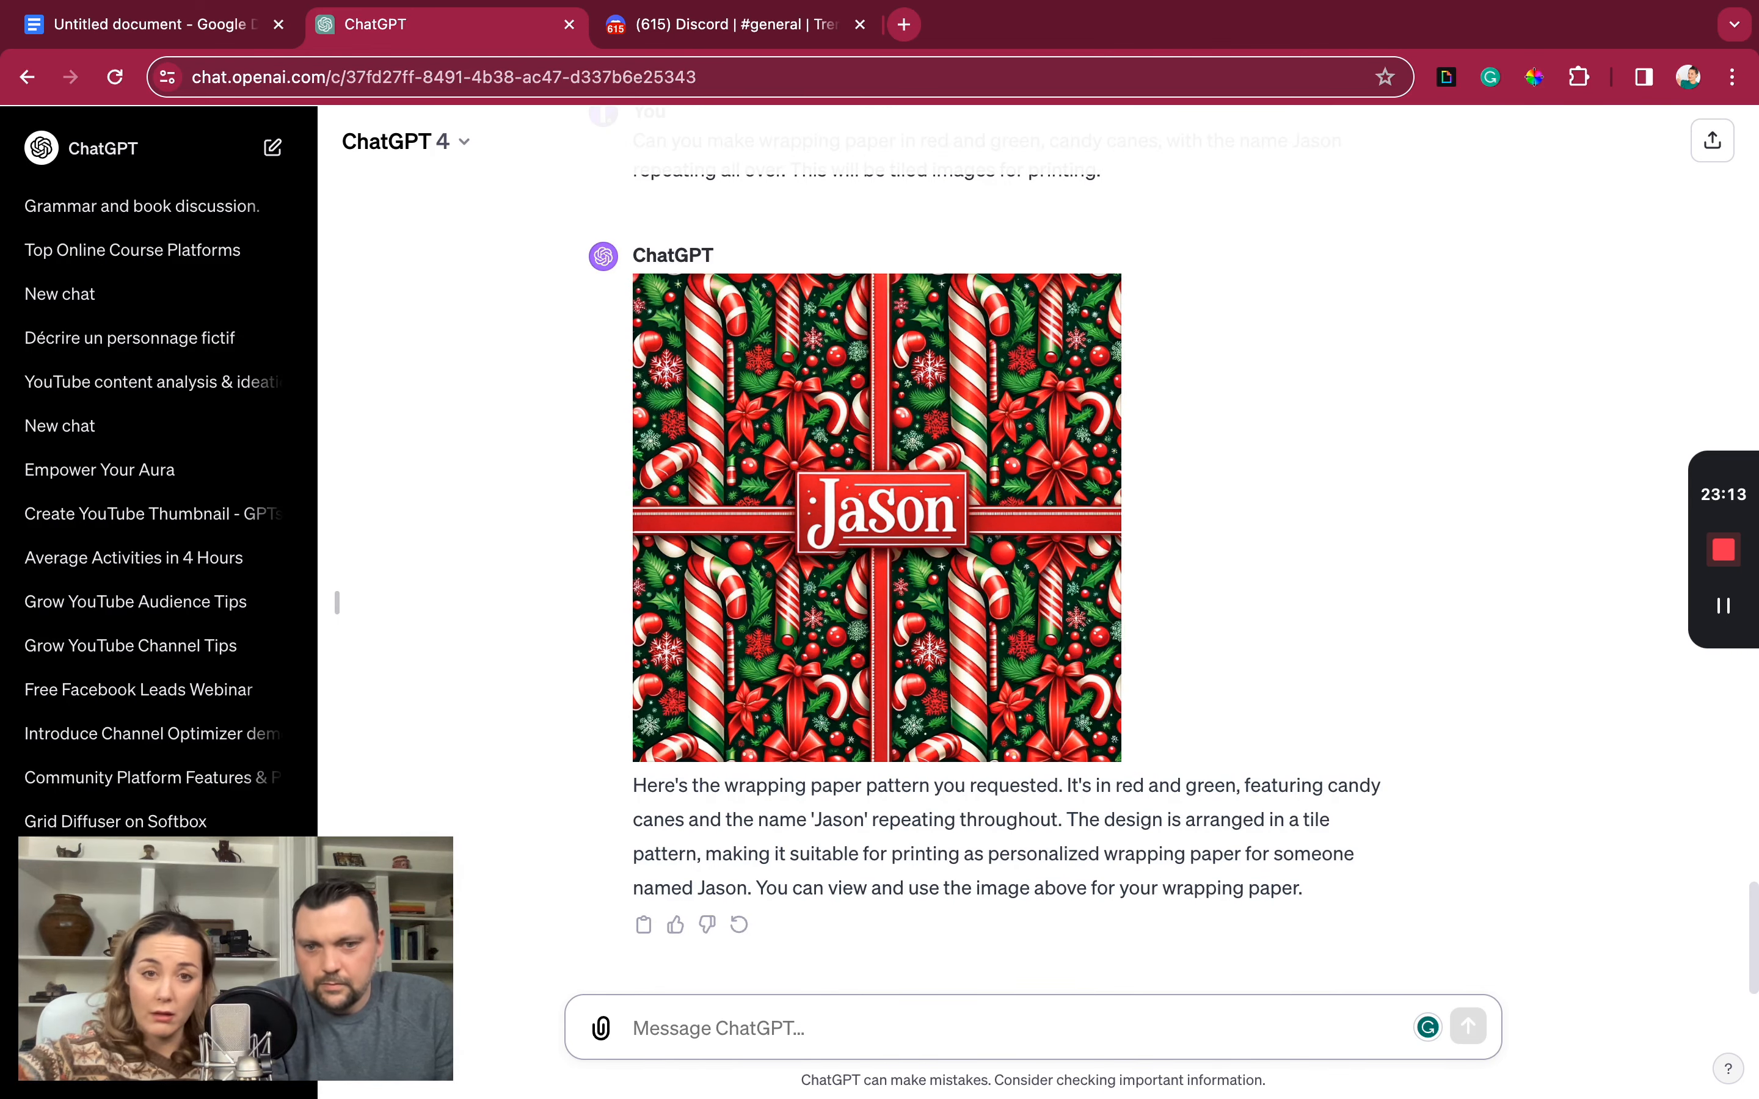
left_click(919, 512)
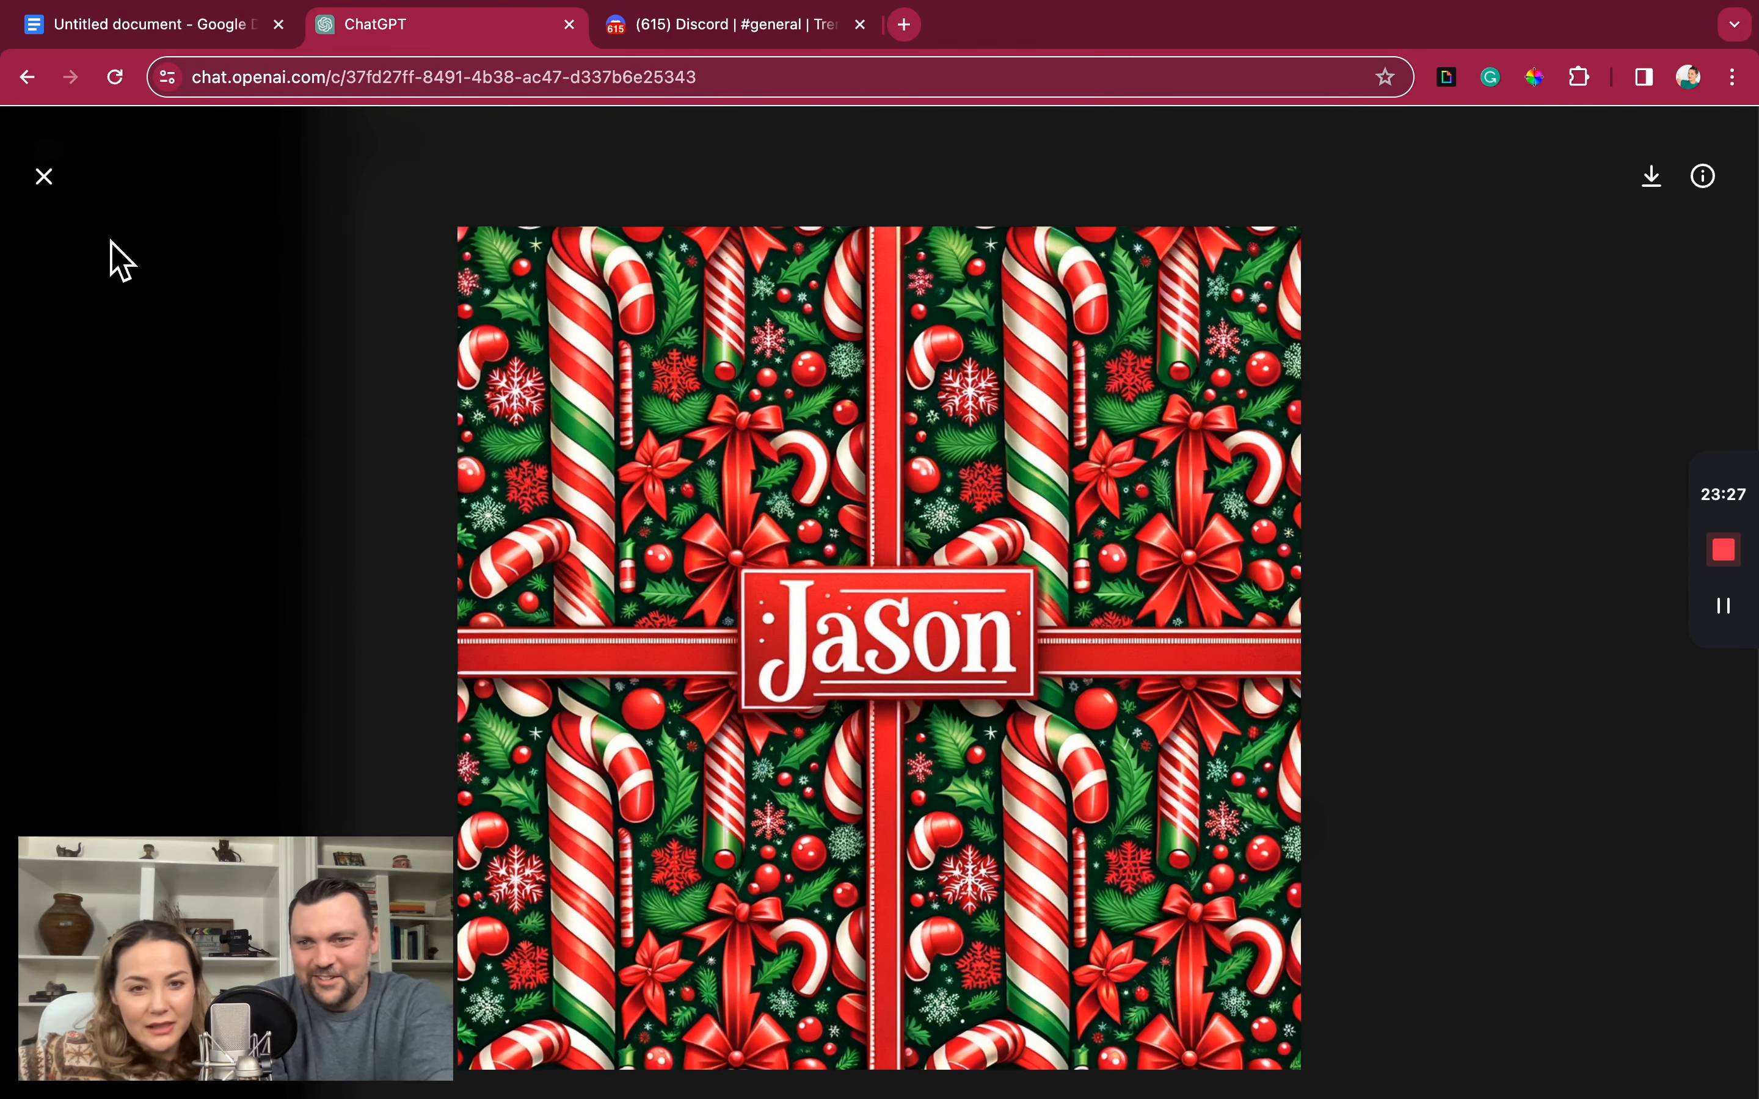
left_click(43, 177)
- Send a request for another wrapping paper with snowmen and the same first name in capitals
left_click(884, 1032)
type("ca")
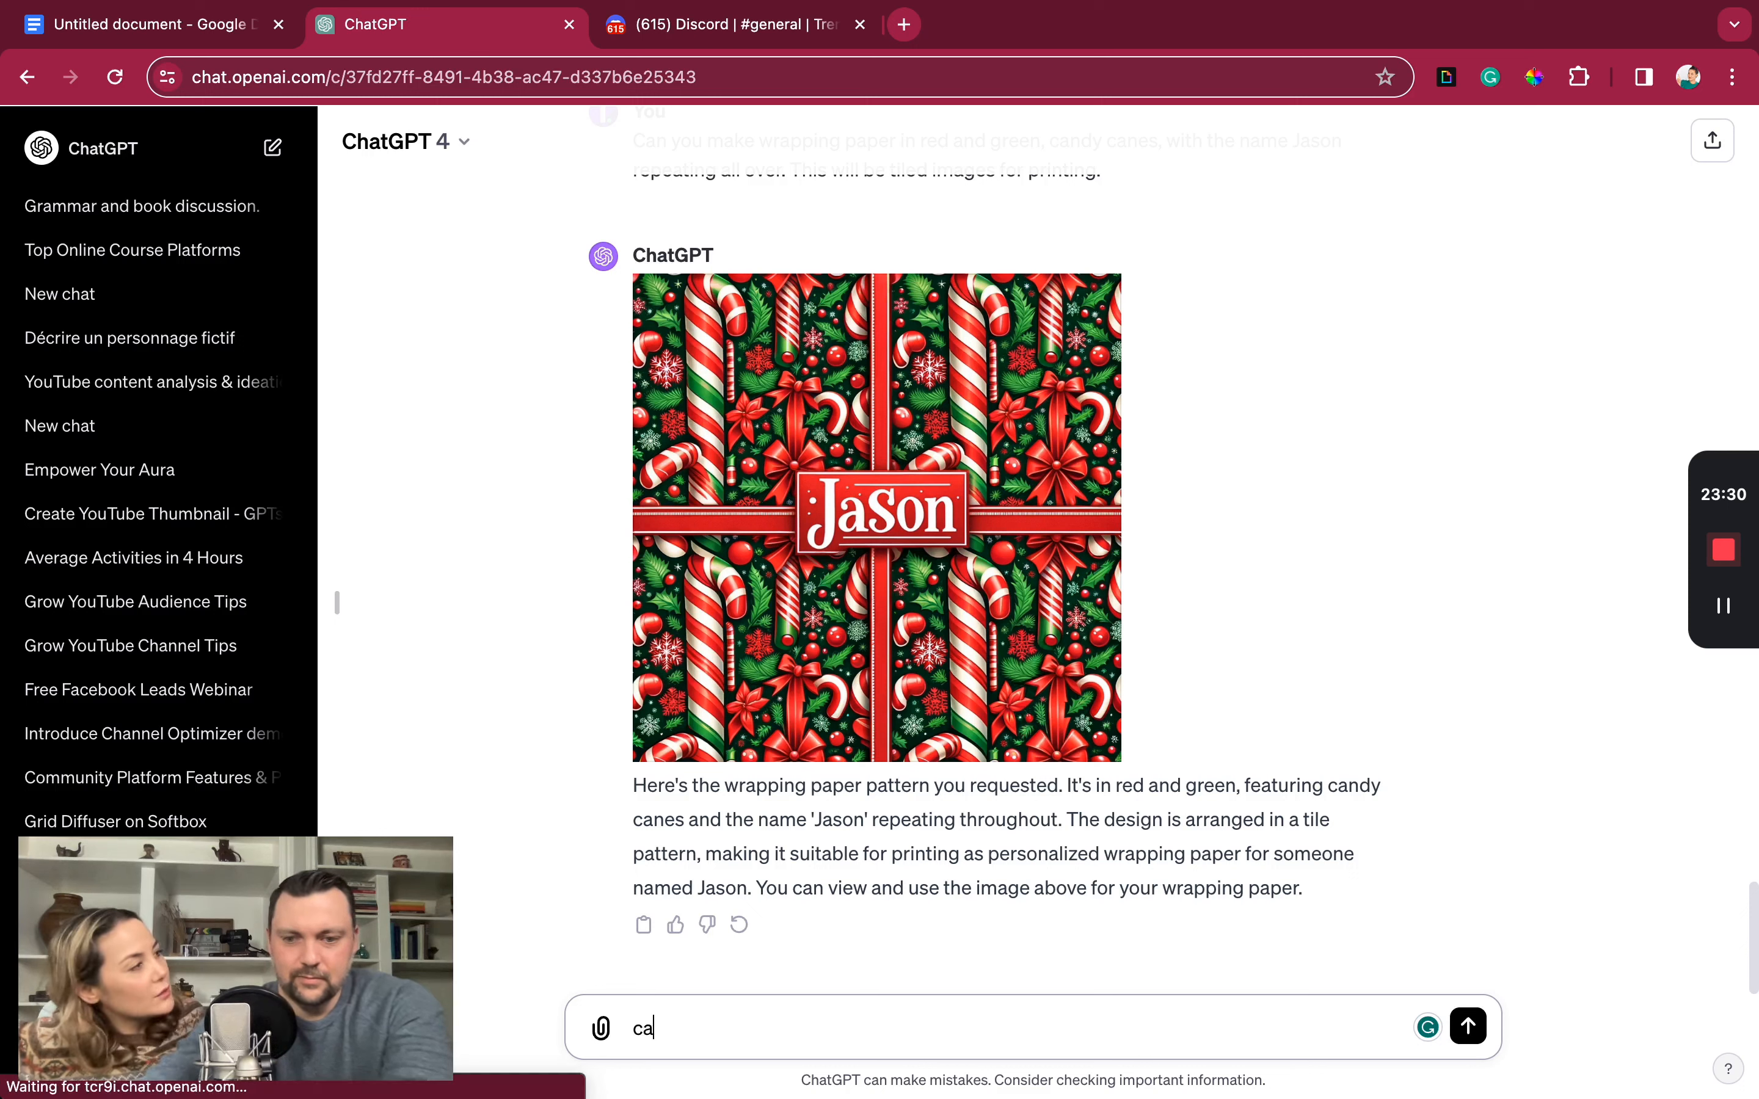
type("n you do another on")
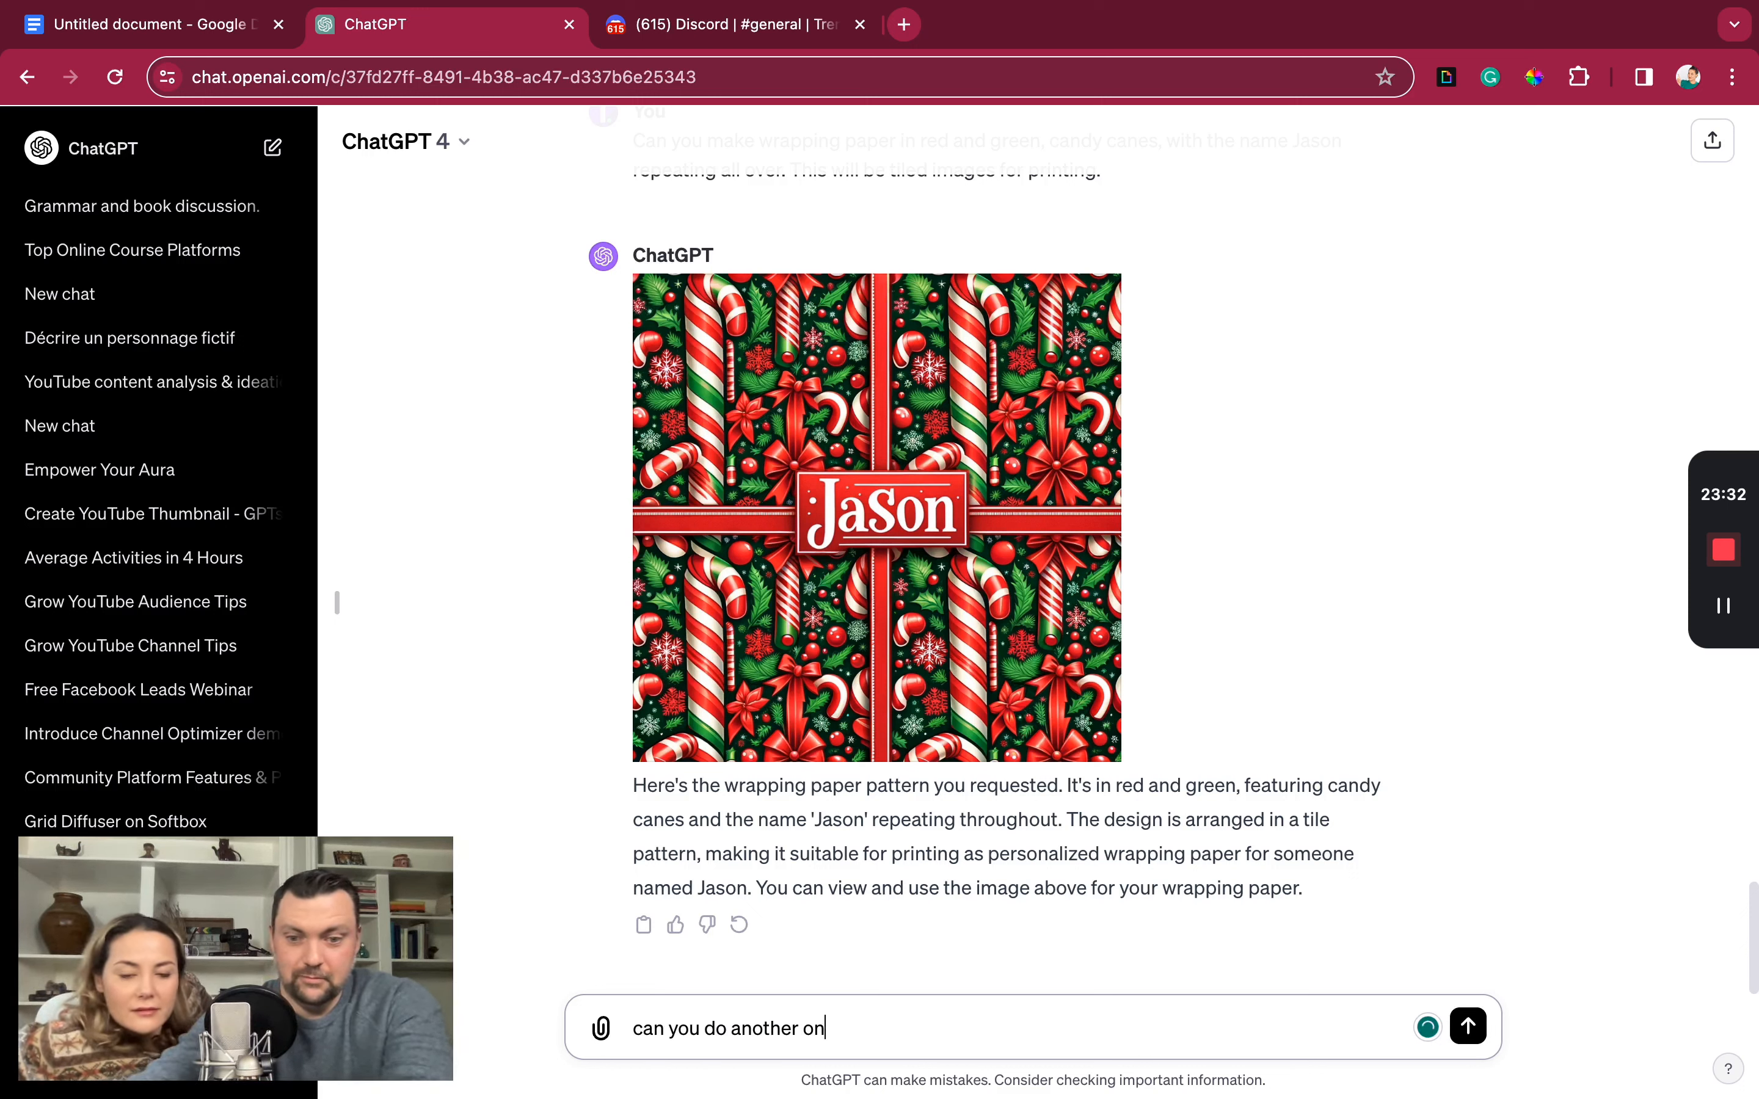
type("e")
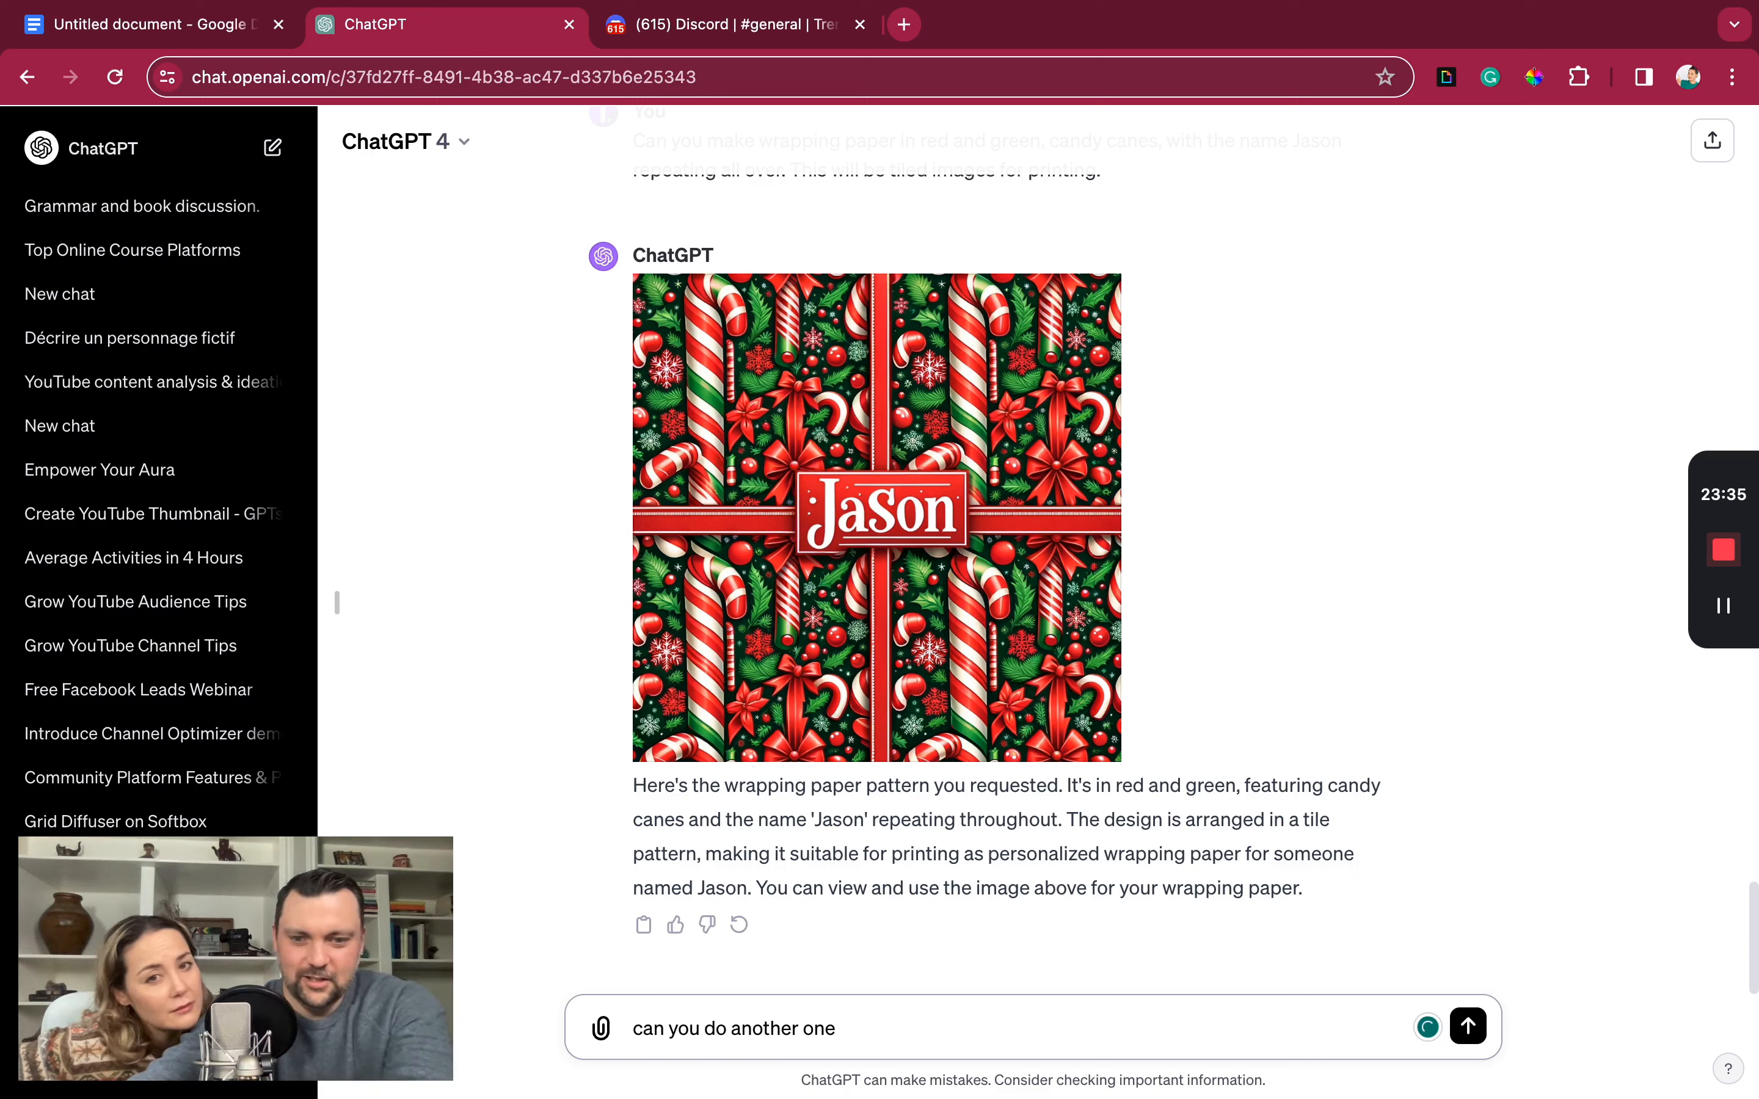
type(" with snowmen")
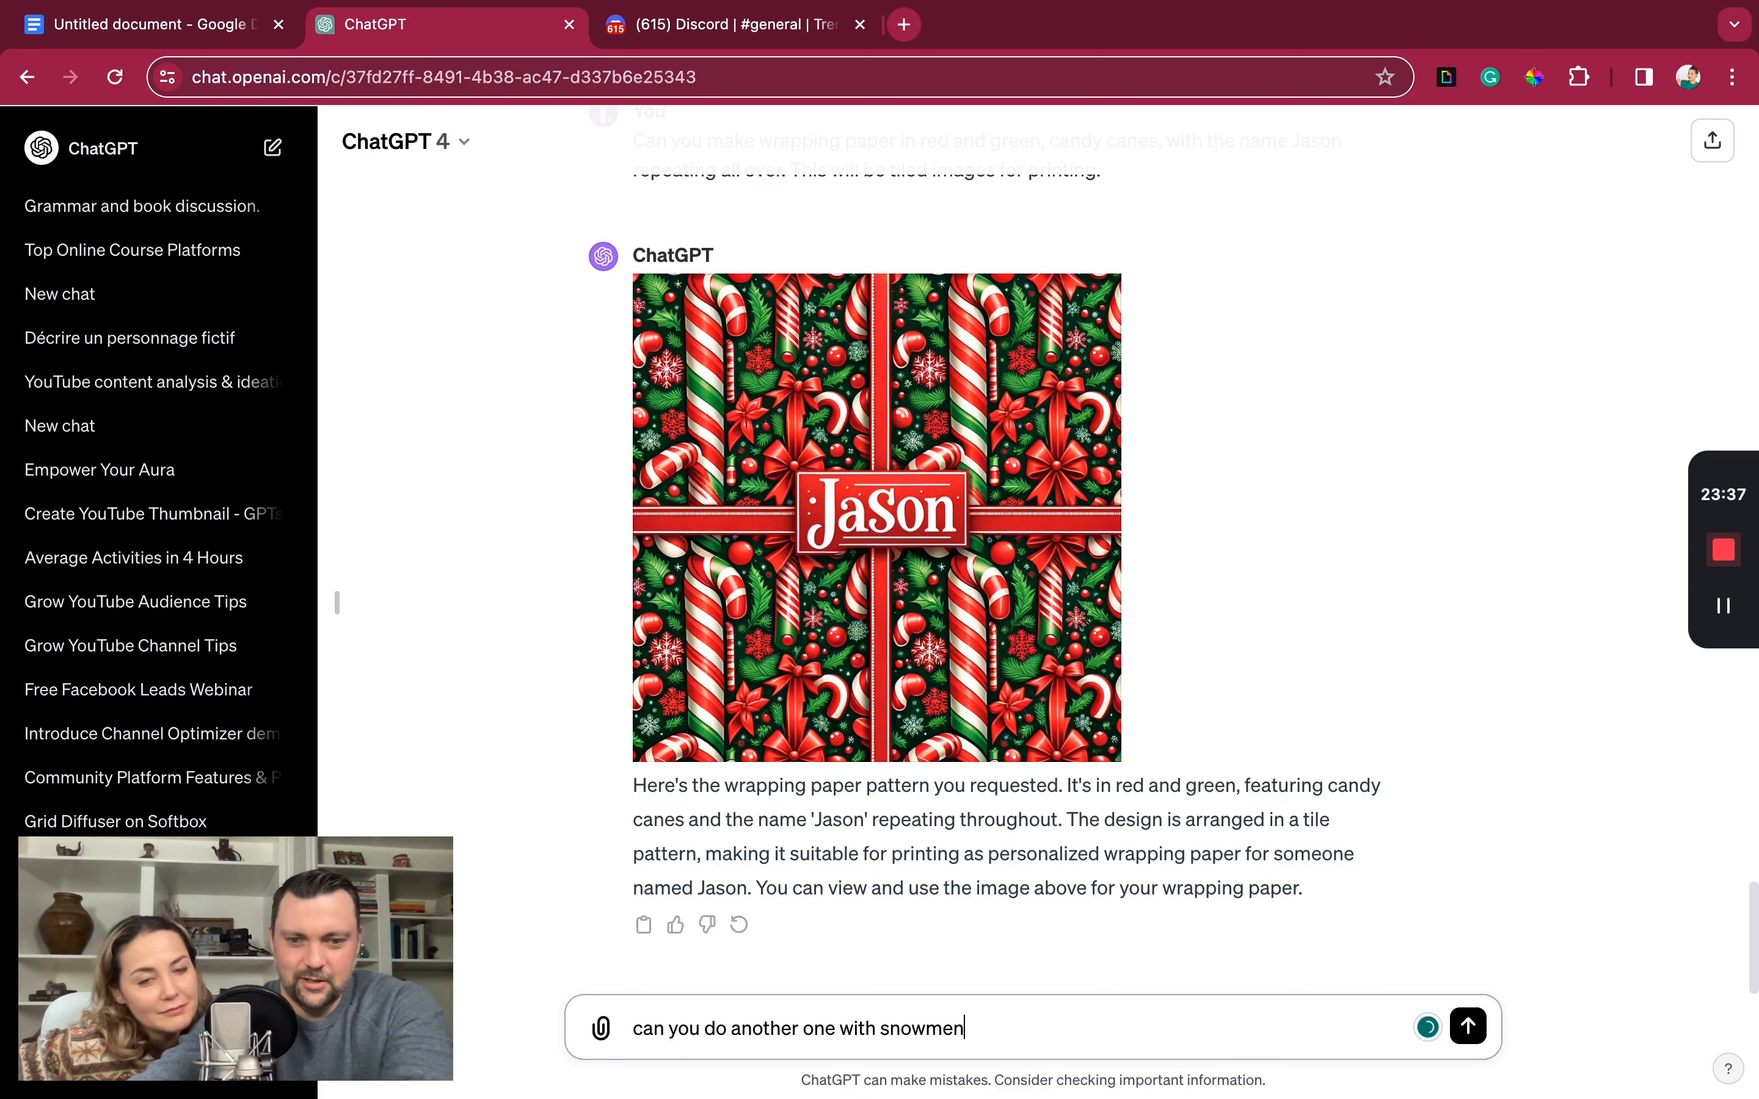
type(" and th")
type("e word JASON")
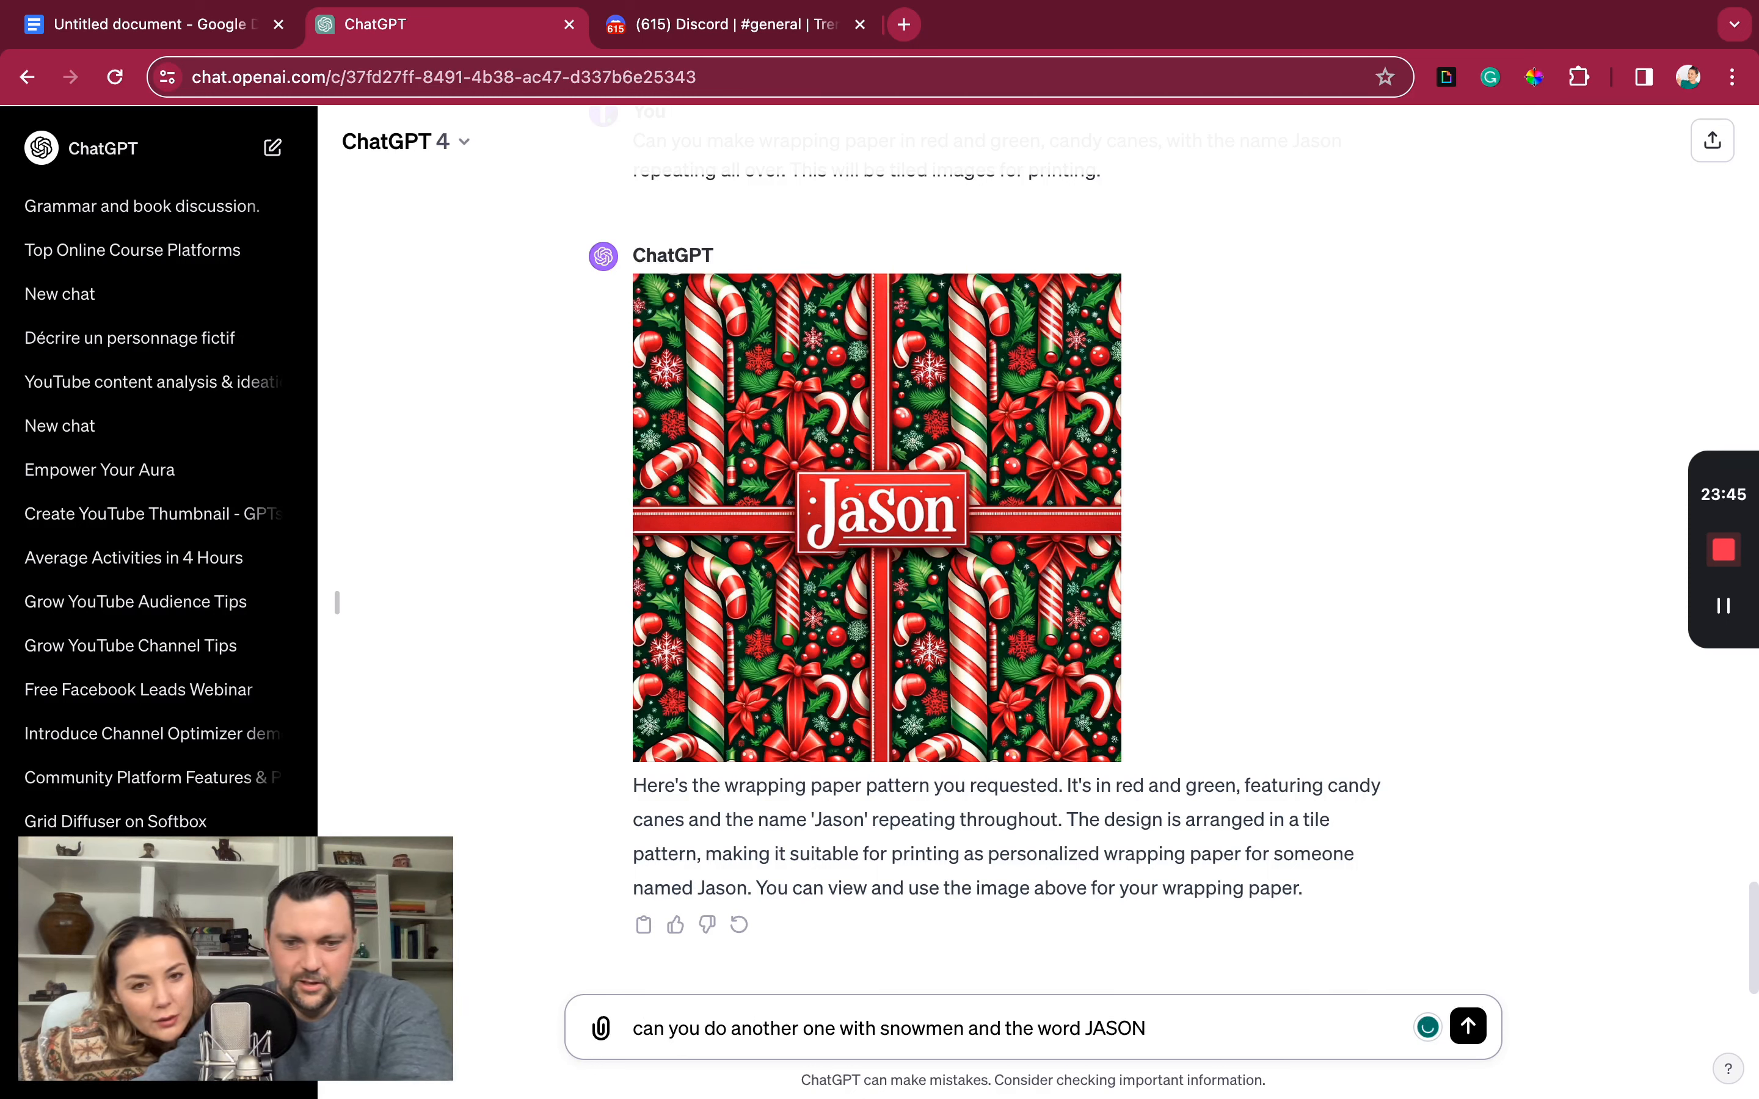
key("Return")
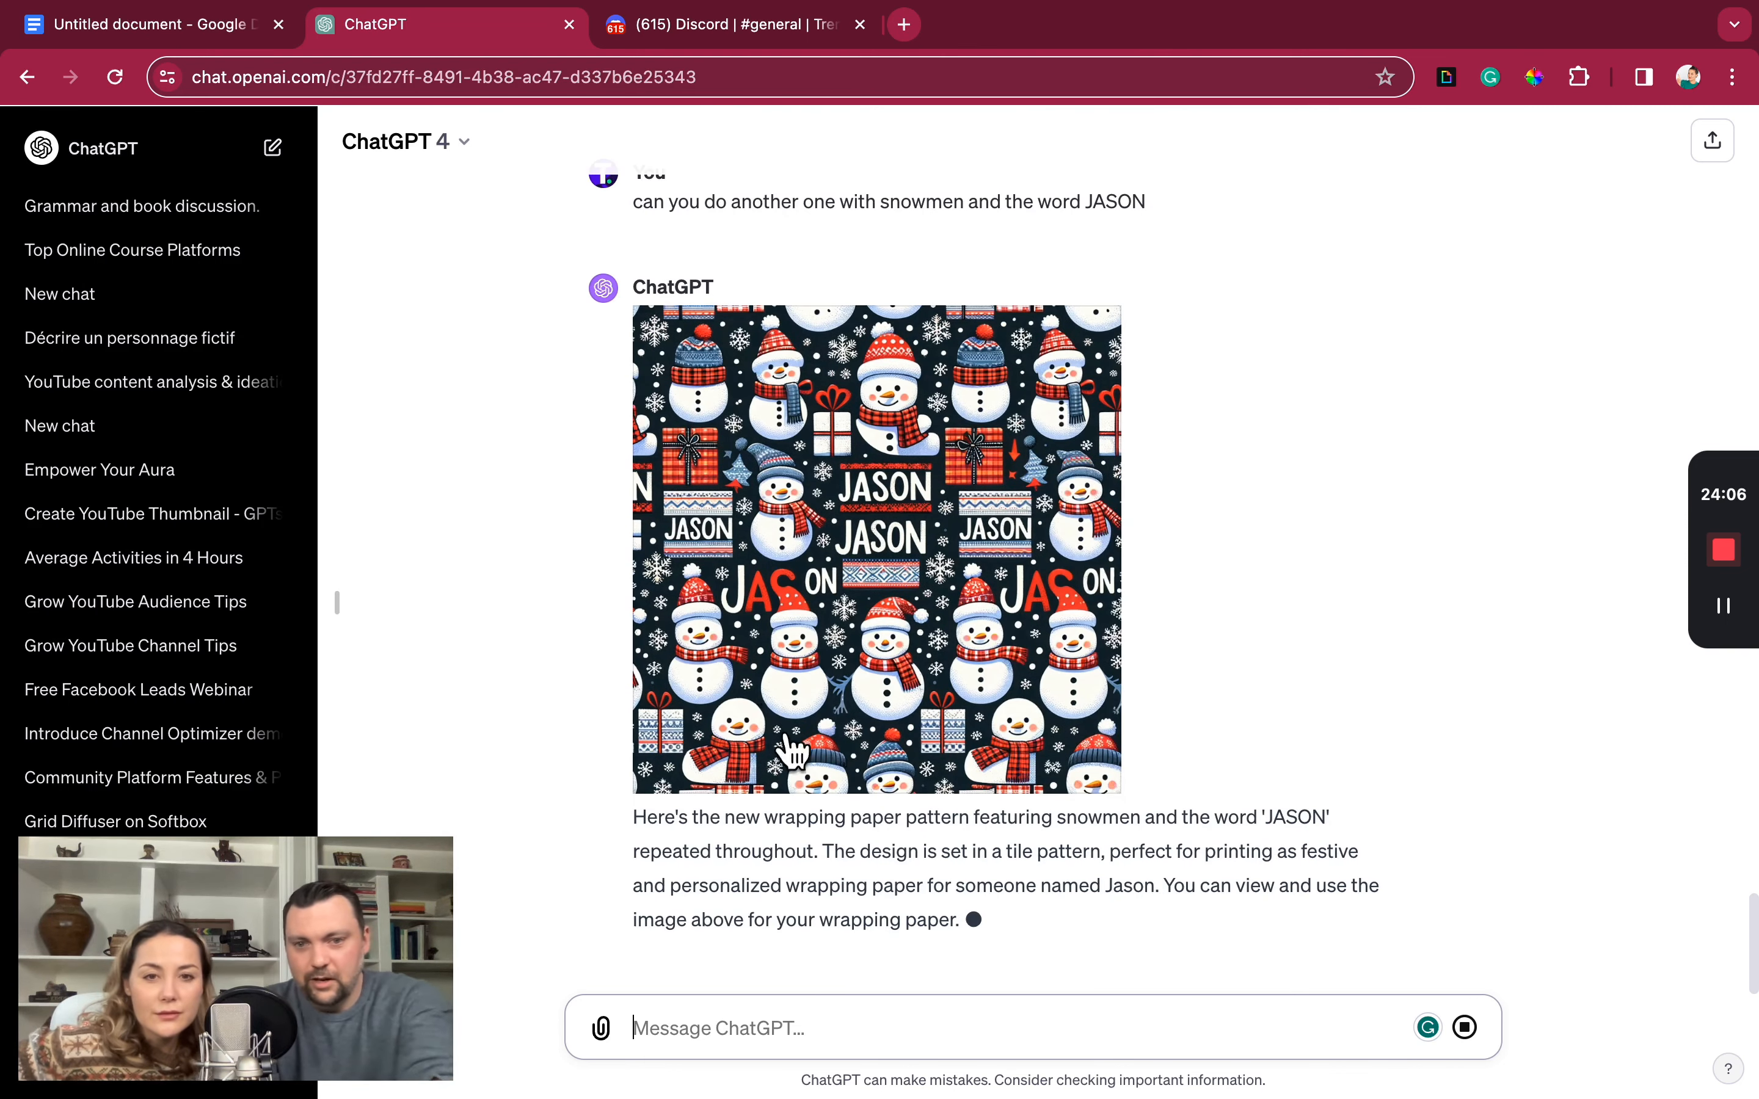
- View the generated snowman pattern enlarged and download it
left_click(917, 581)
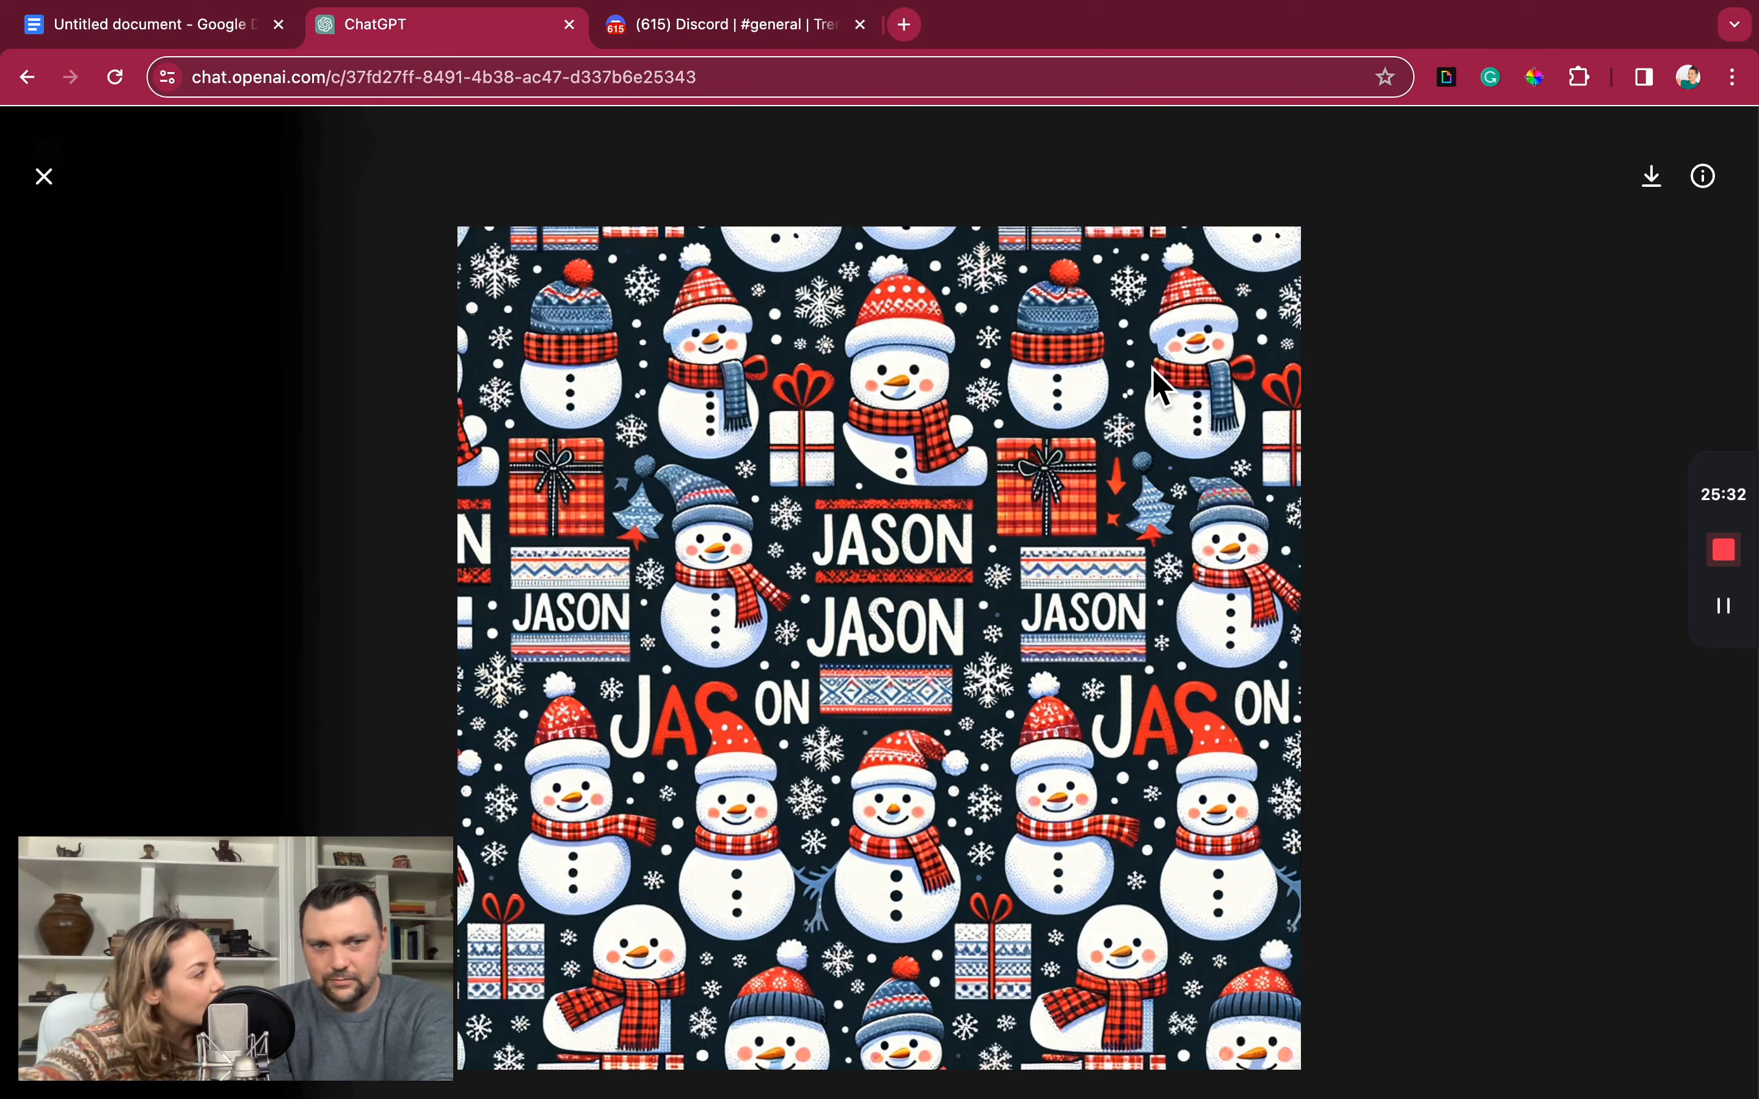
left_click(1652, 182)
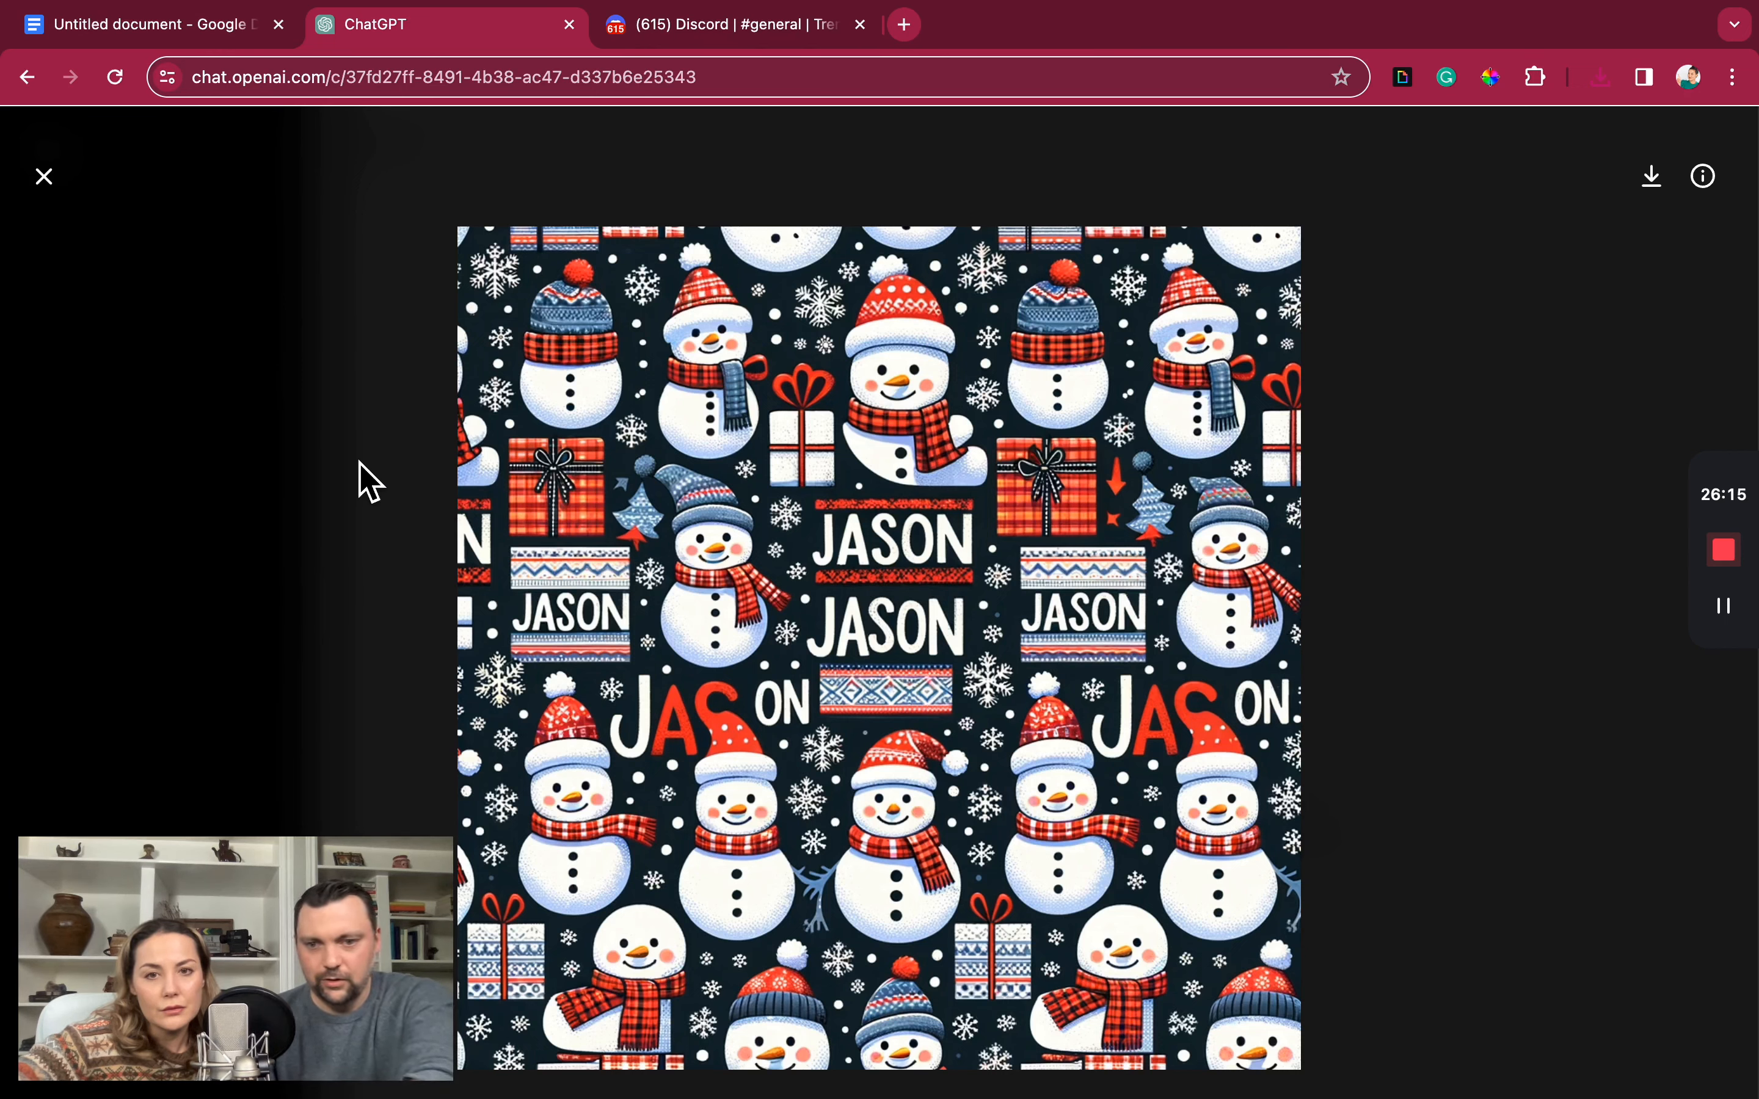
left_click(54, 185)
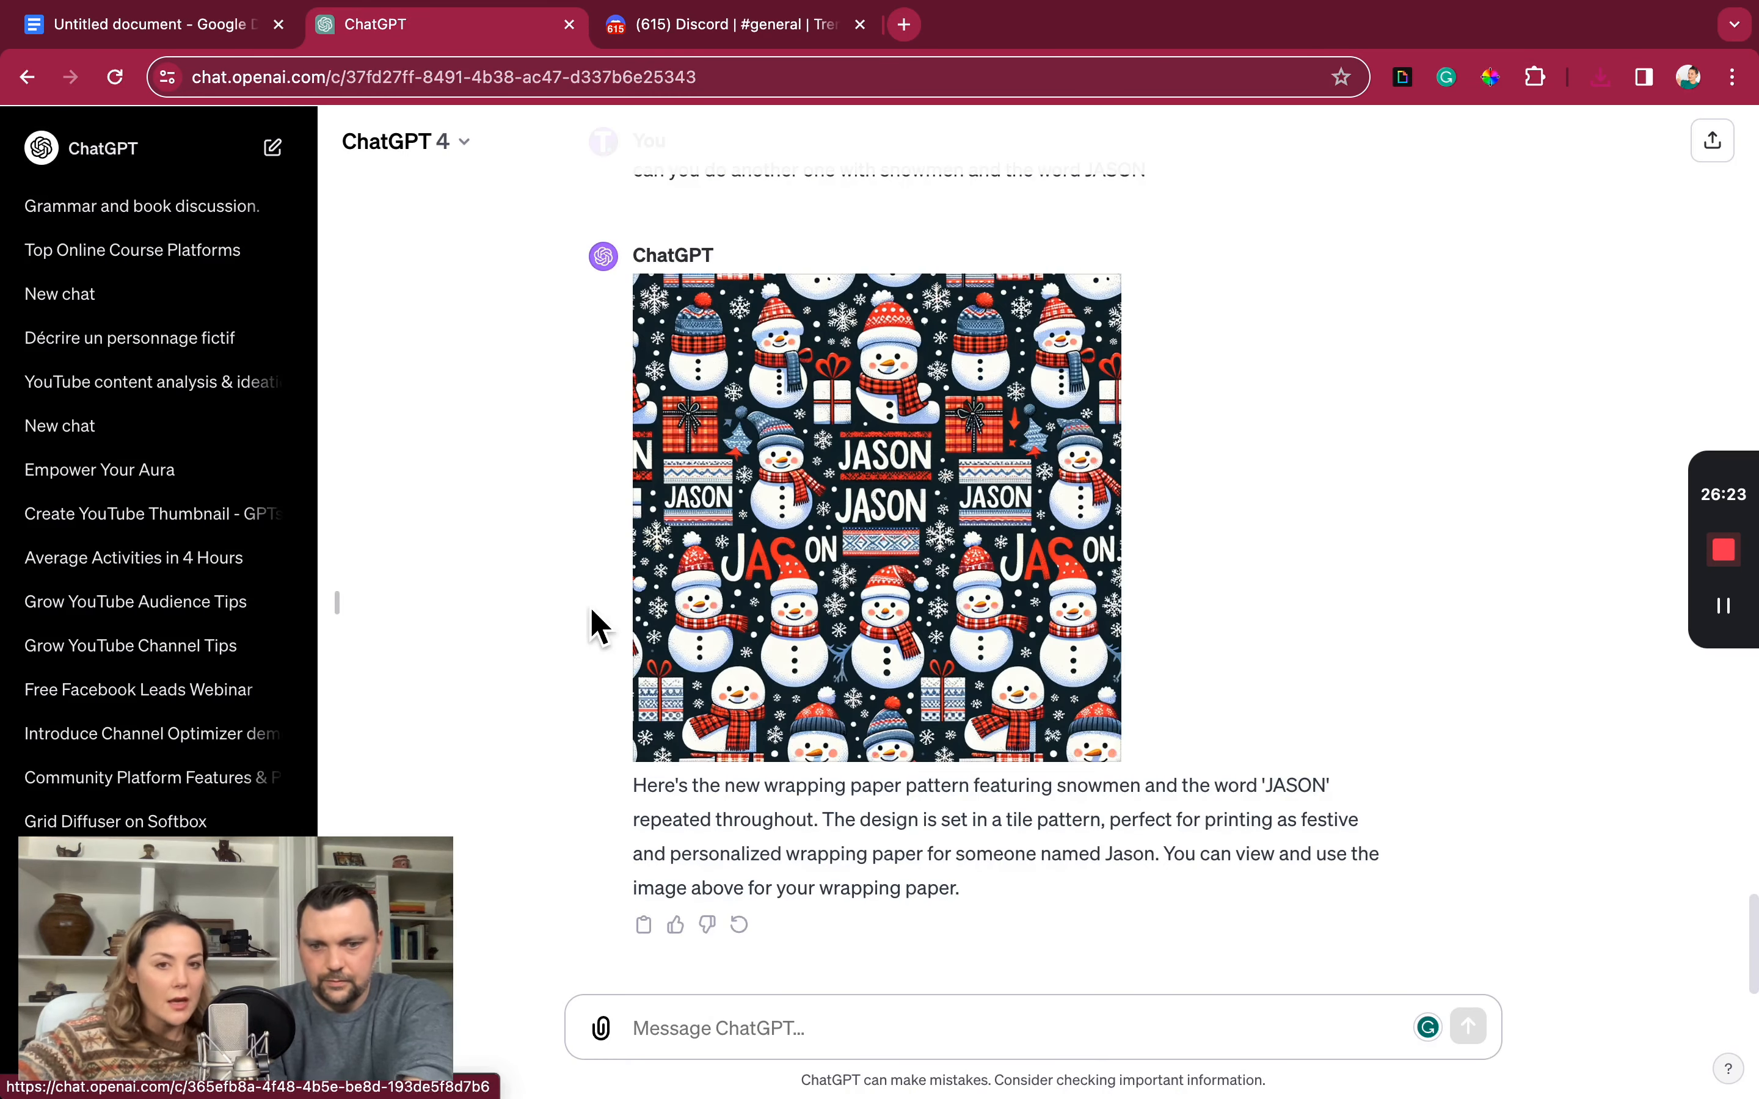
- Ask for a wrapping paper like the snowman one but with a different first name in capitals
left_click(823, 1041)
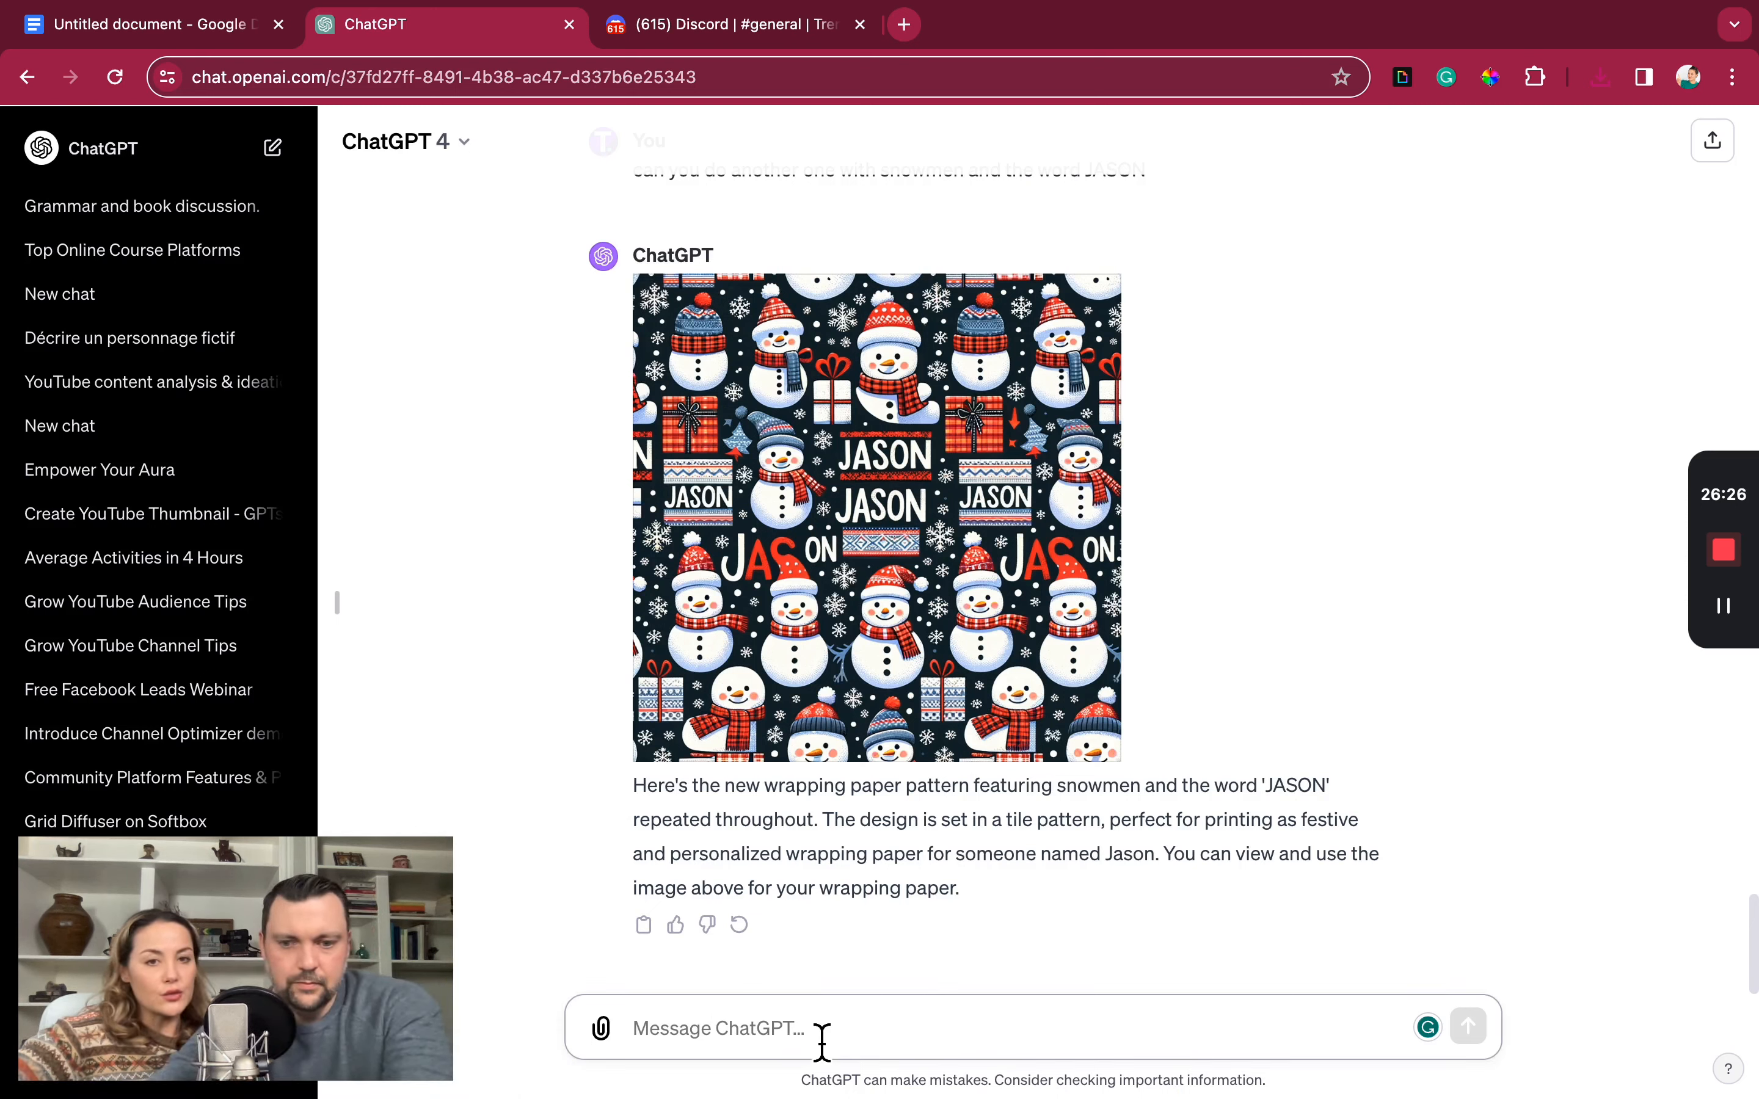
type("V")
key("BackSpace")
type("Can ")
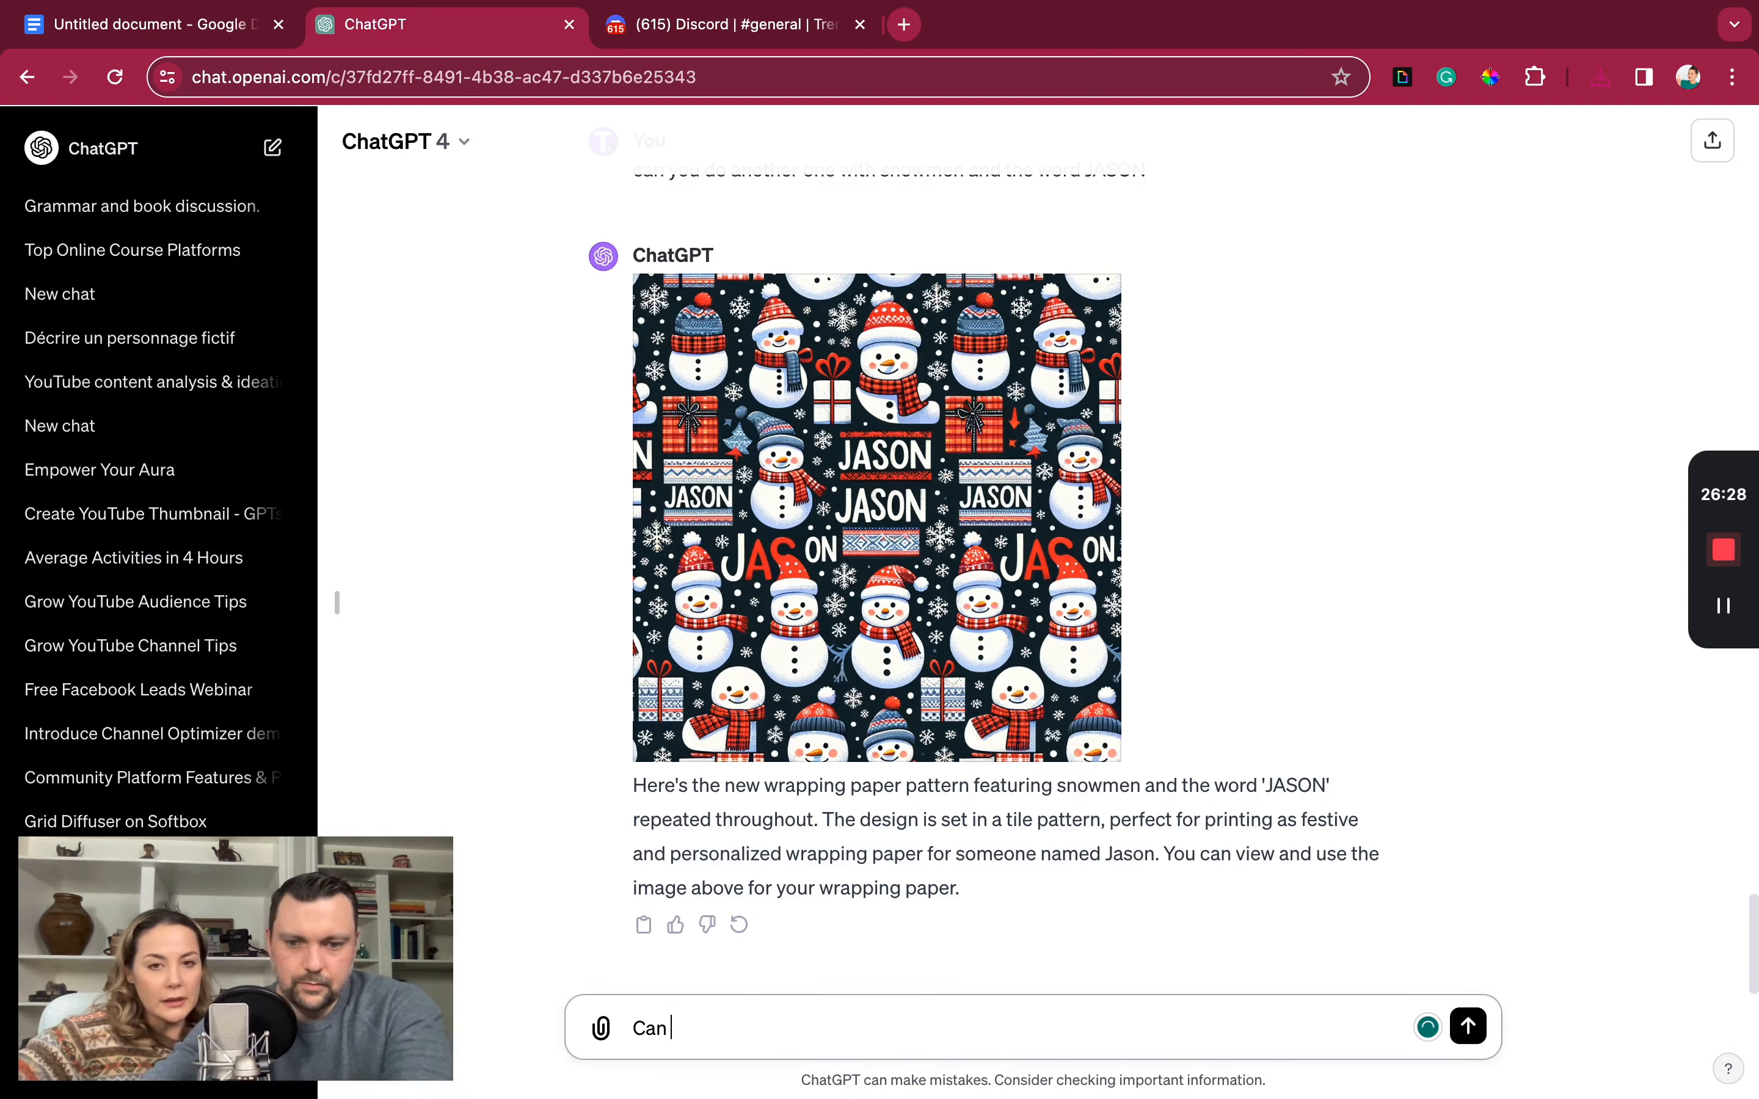
type("you make one")
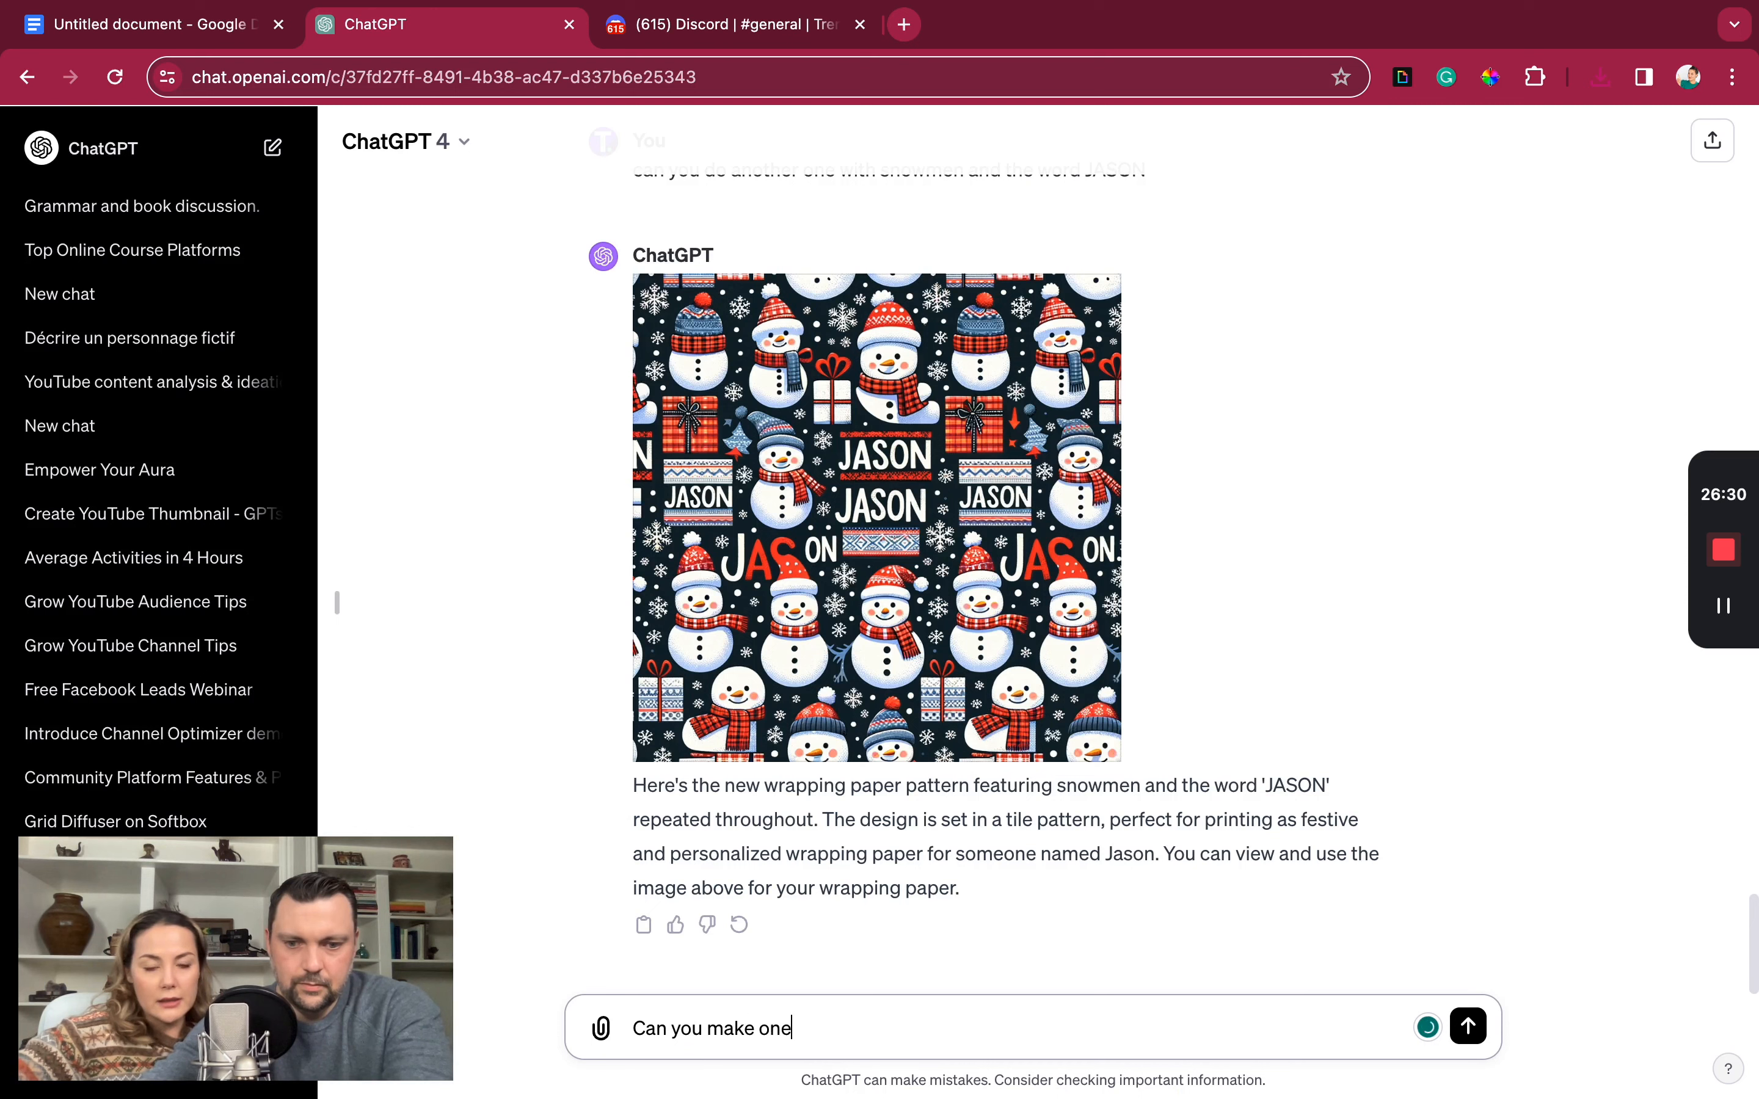
type(" like that but with ")
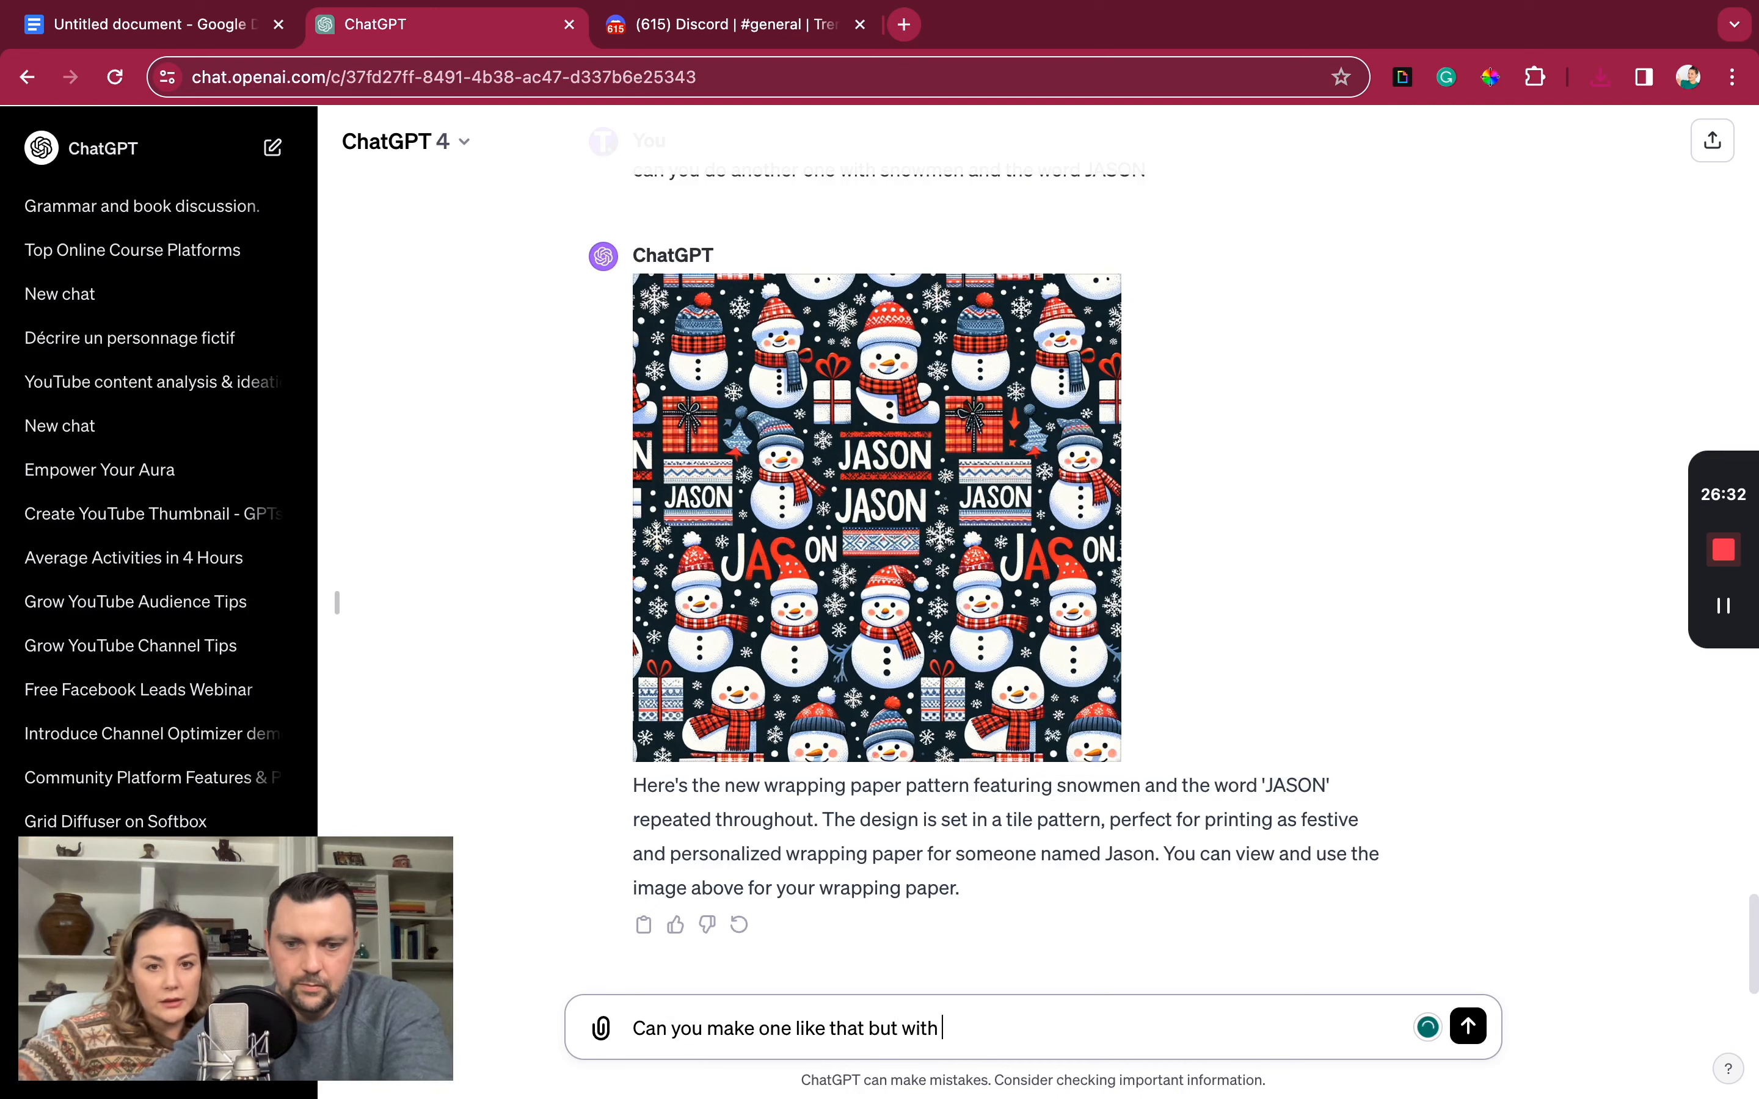
type("the name WANETAH")
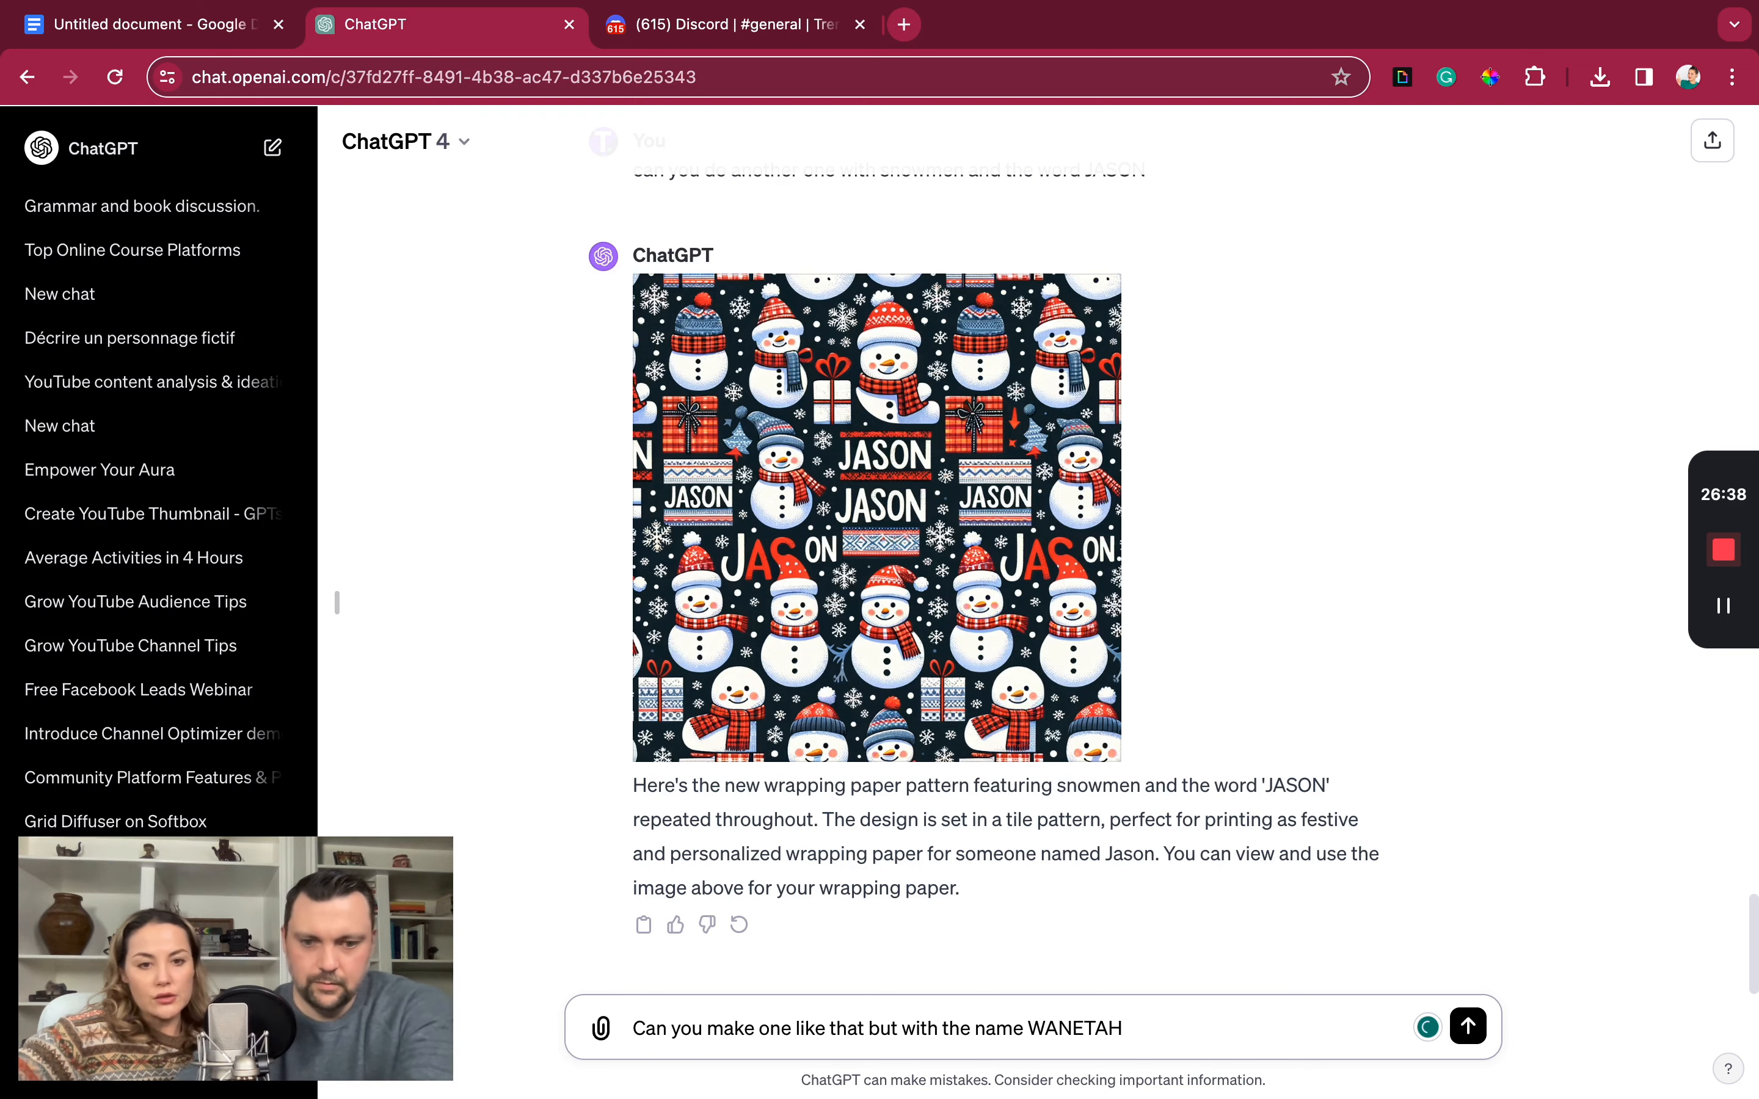
key("Return")
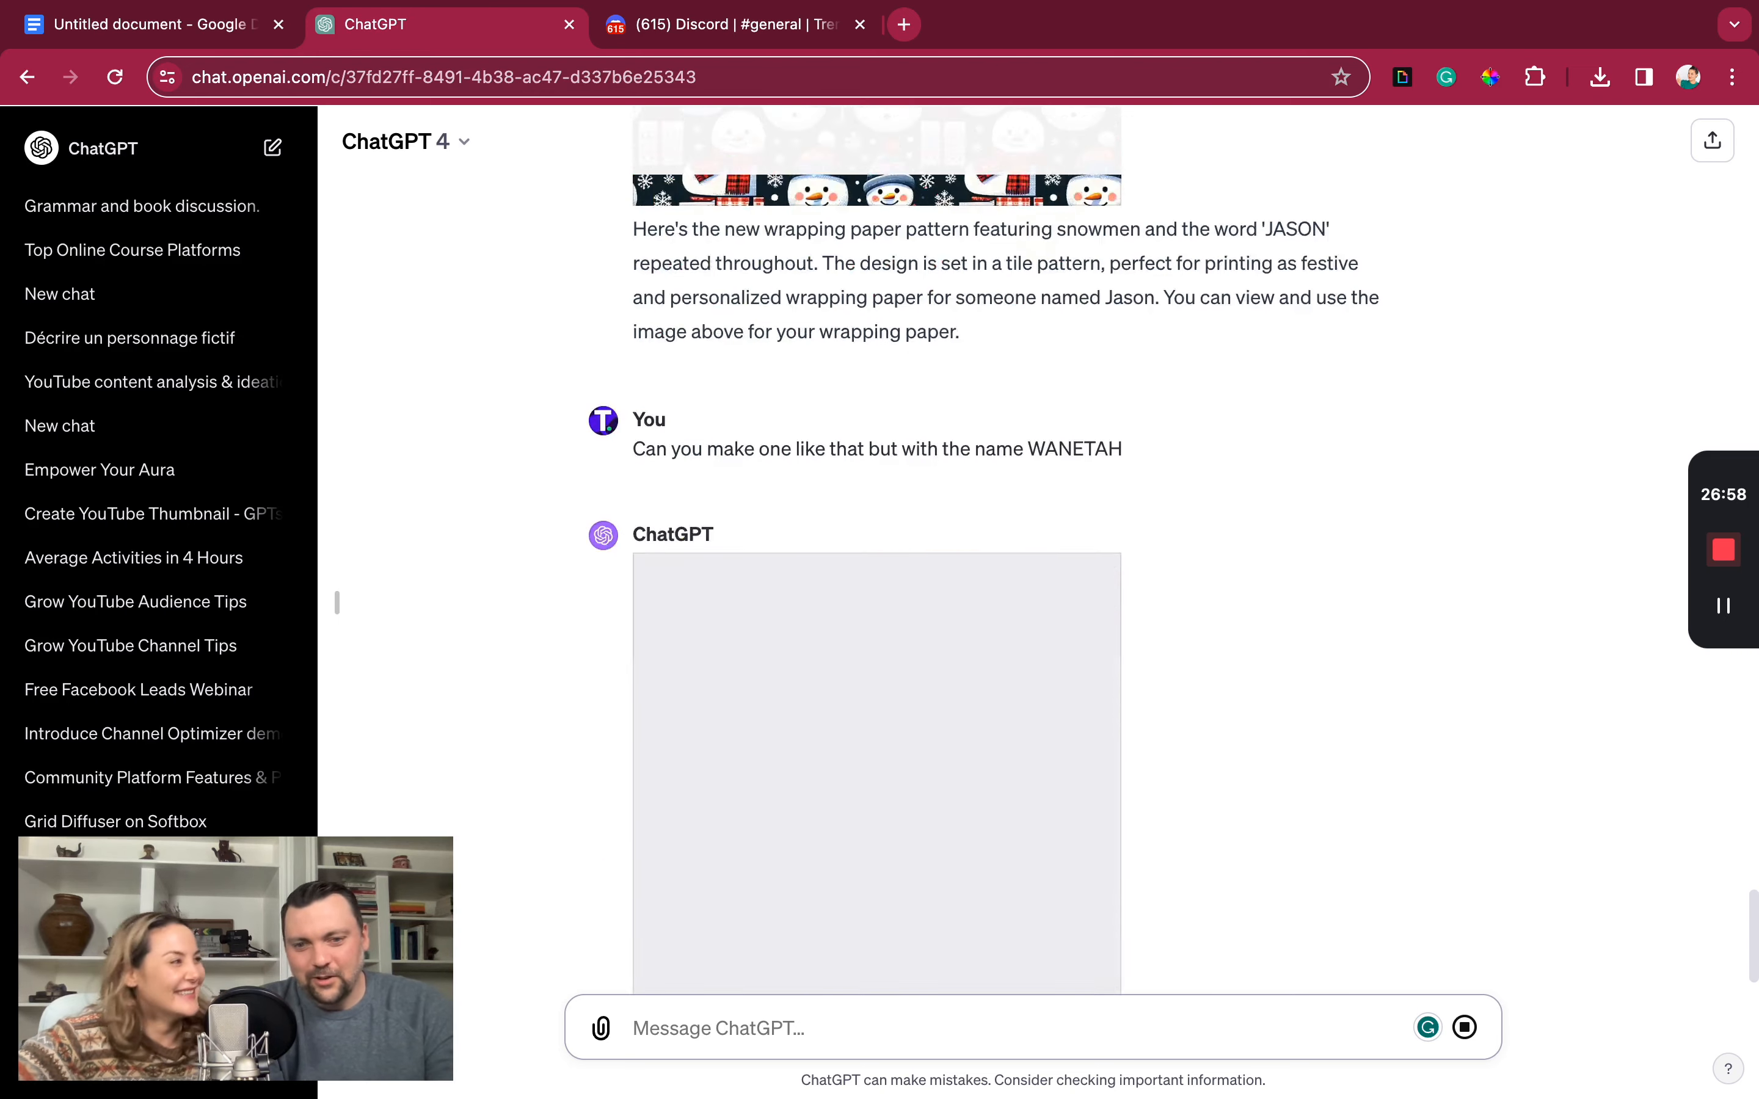
- Examine the new ribboned snowman pattern enlarged, checking its lettering, and compare it with the earlier dark snowman pattern in the conversation
left_click(1061, 509)
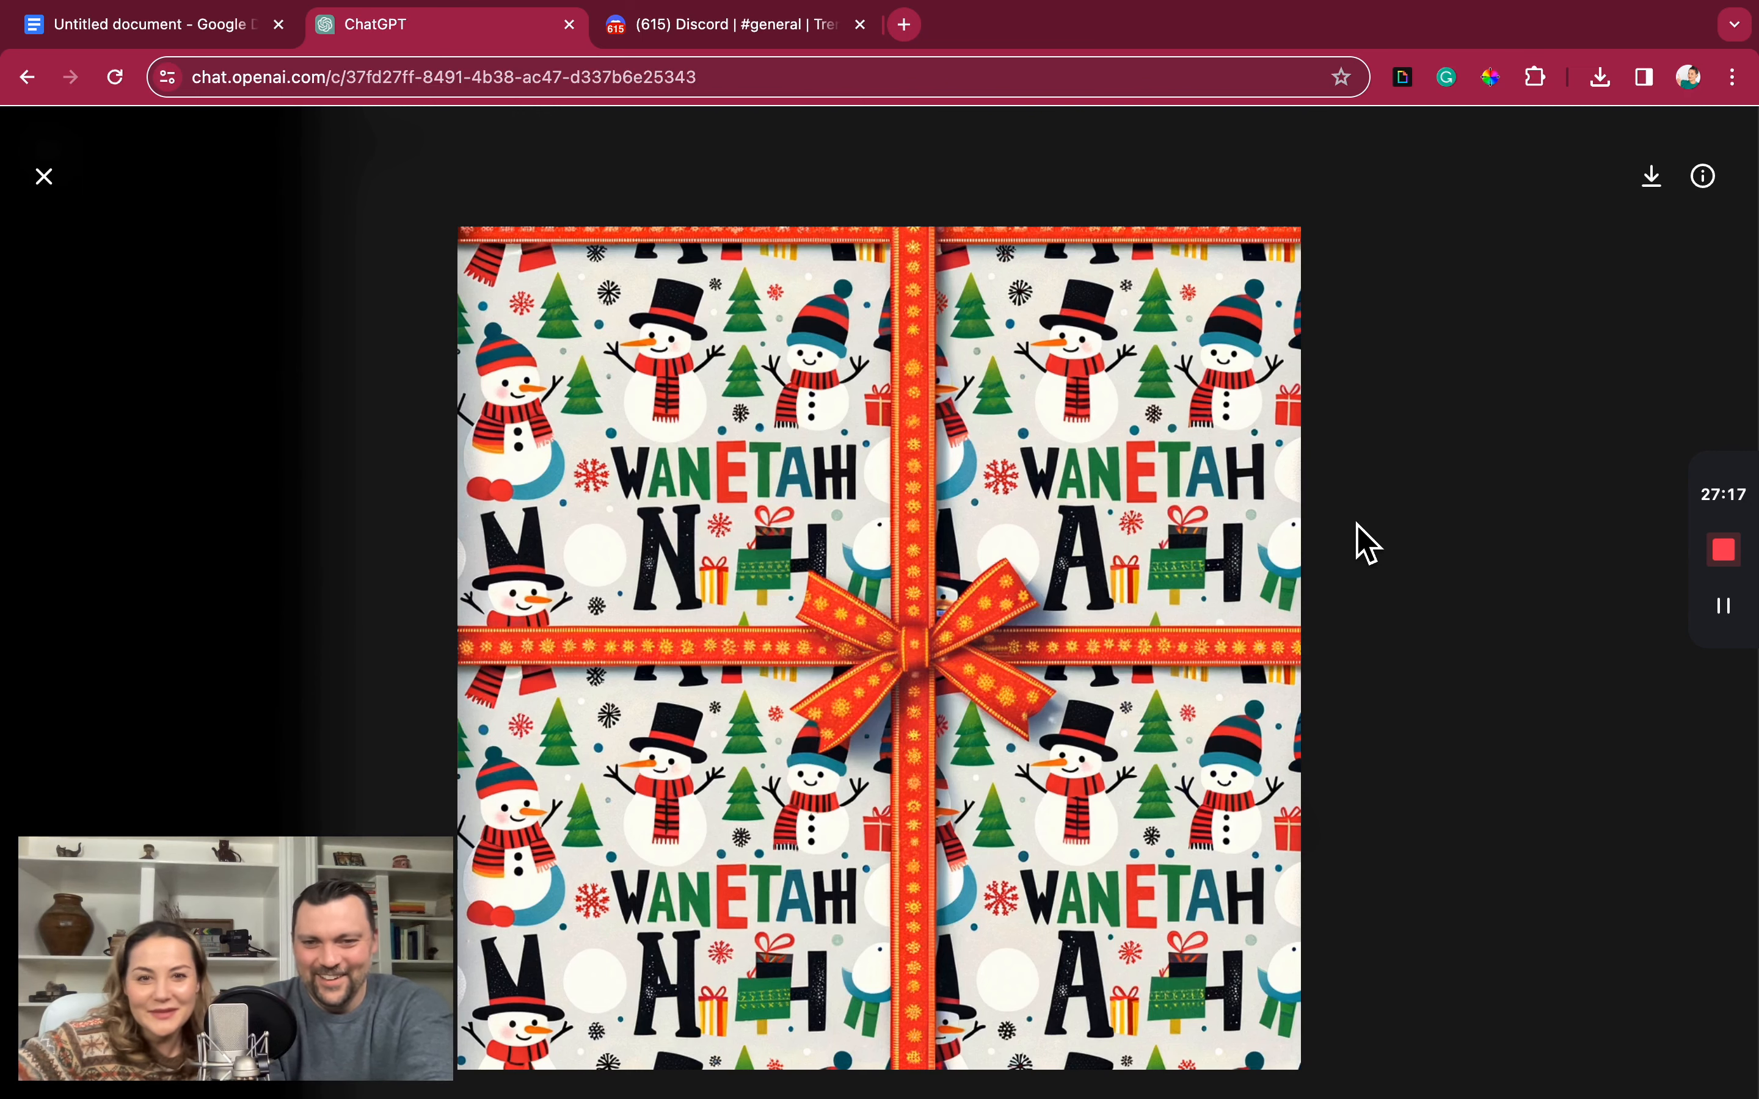
left_click(46, 182)
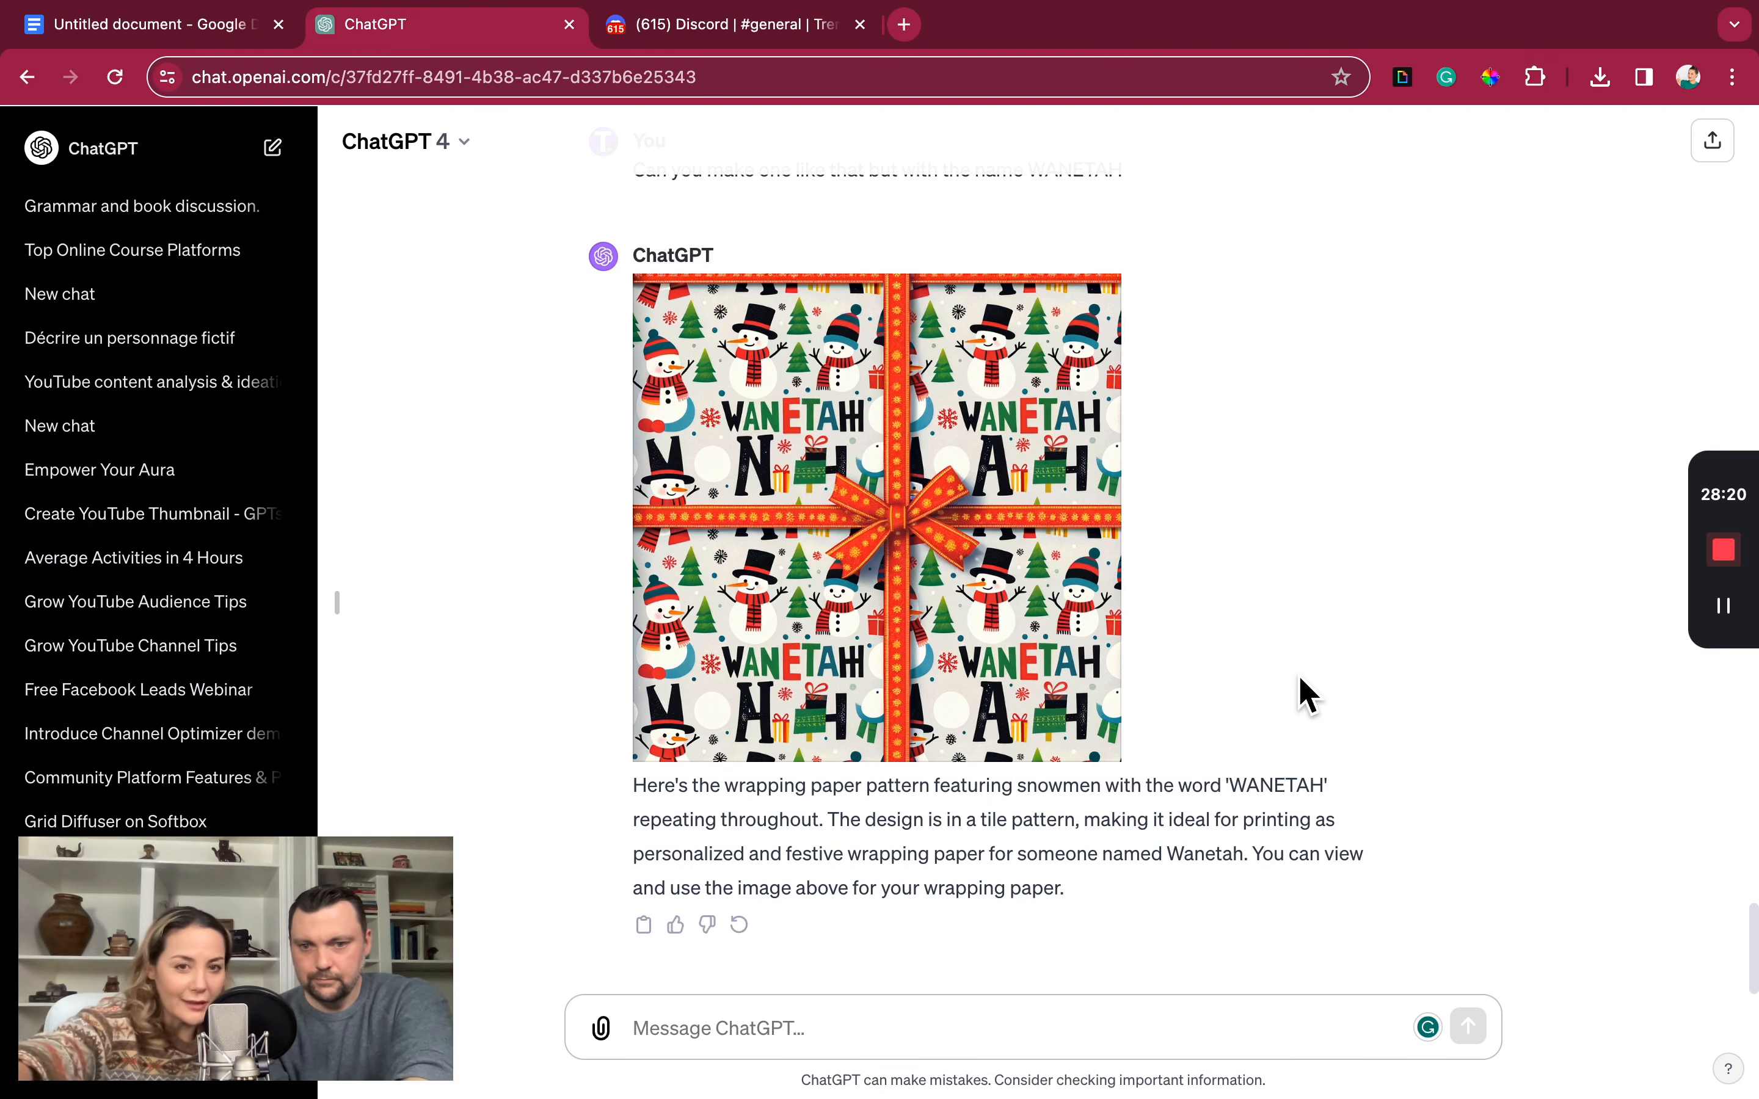
left_click(952, 574)
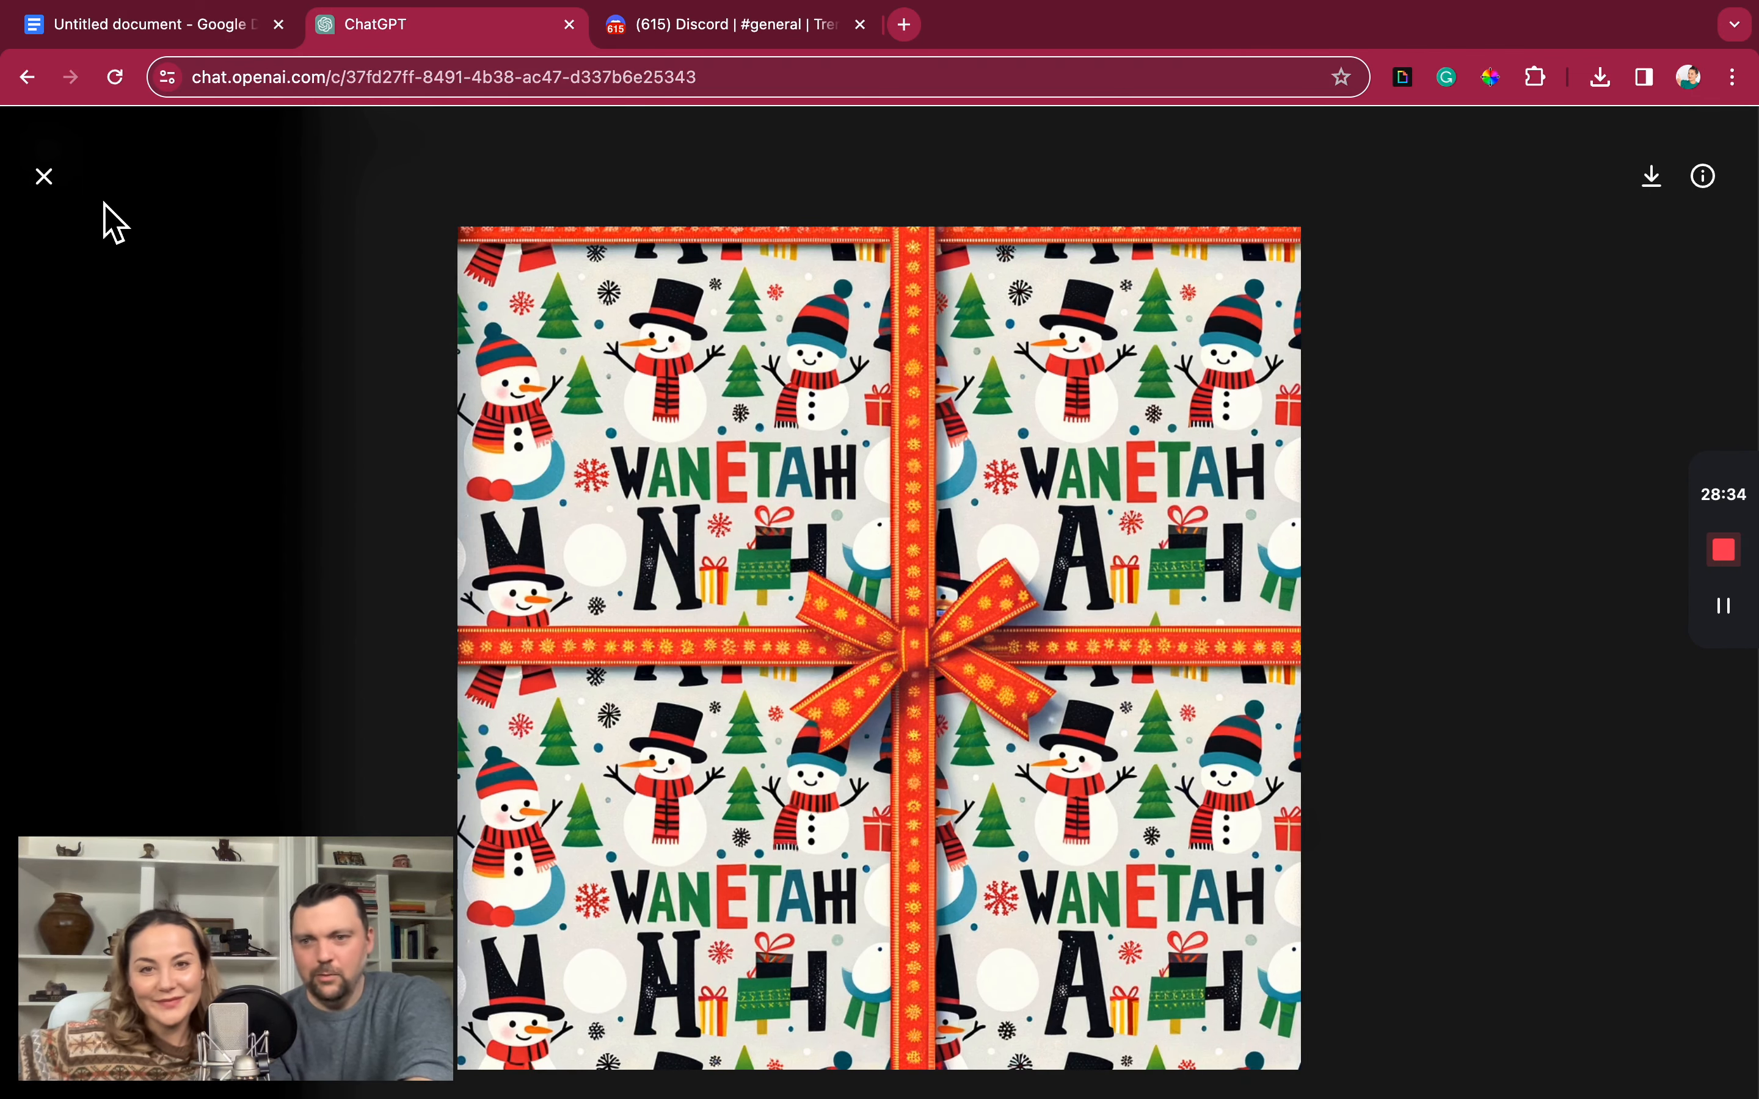
left_click(46, 178)
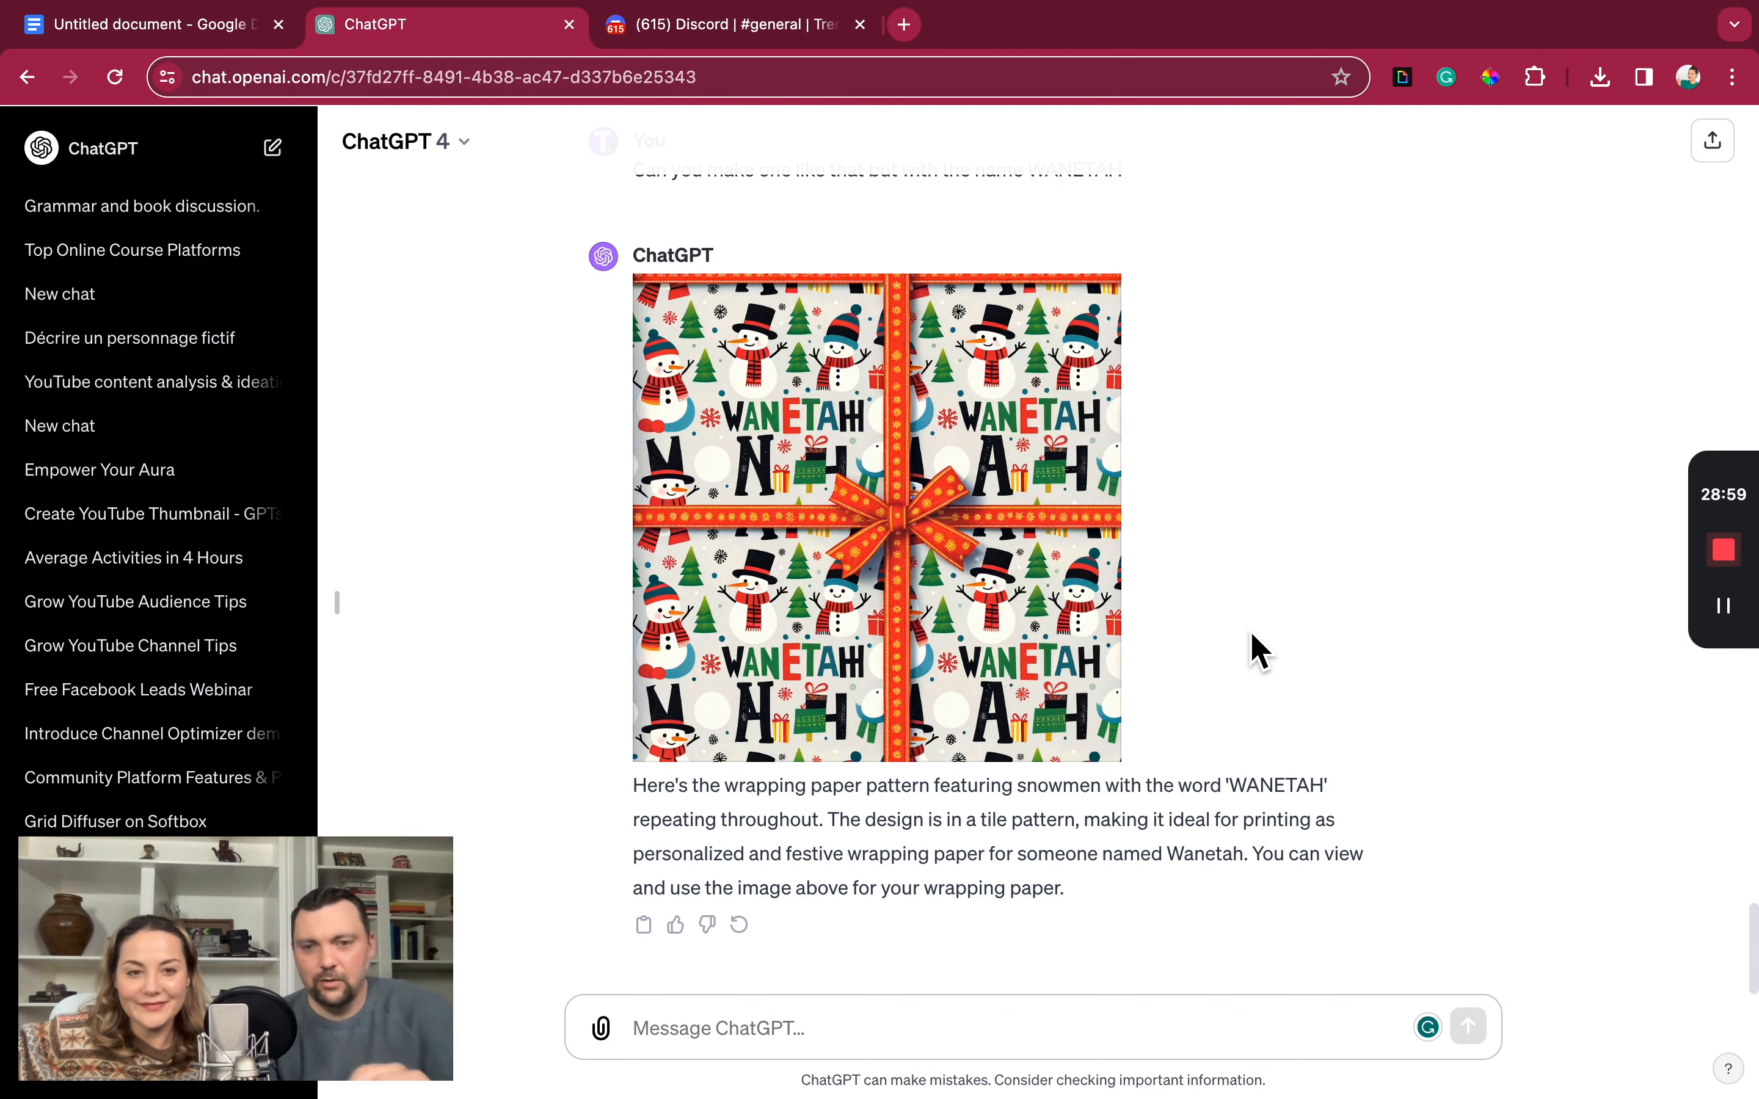
scroll(1232, 755, "up", 10)
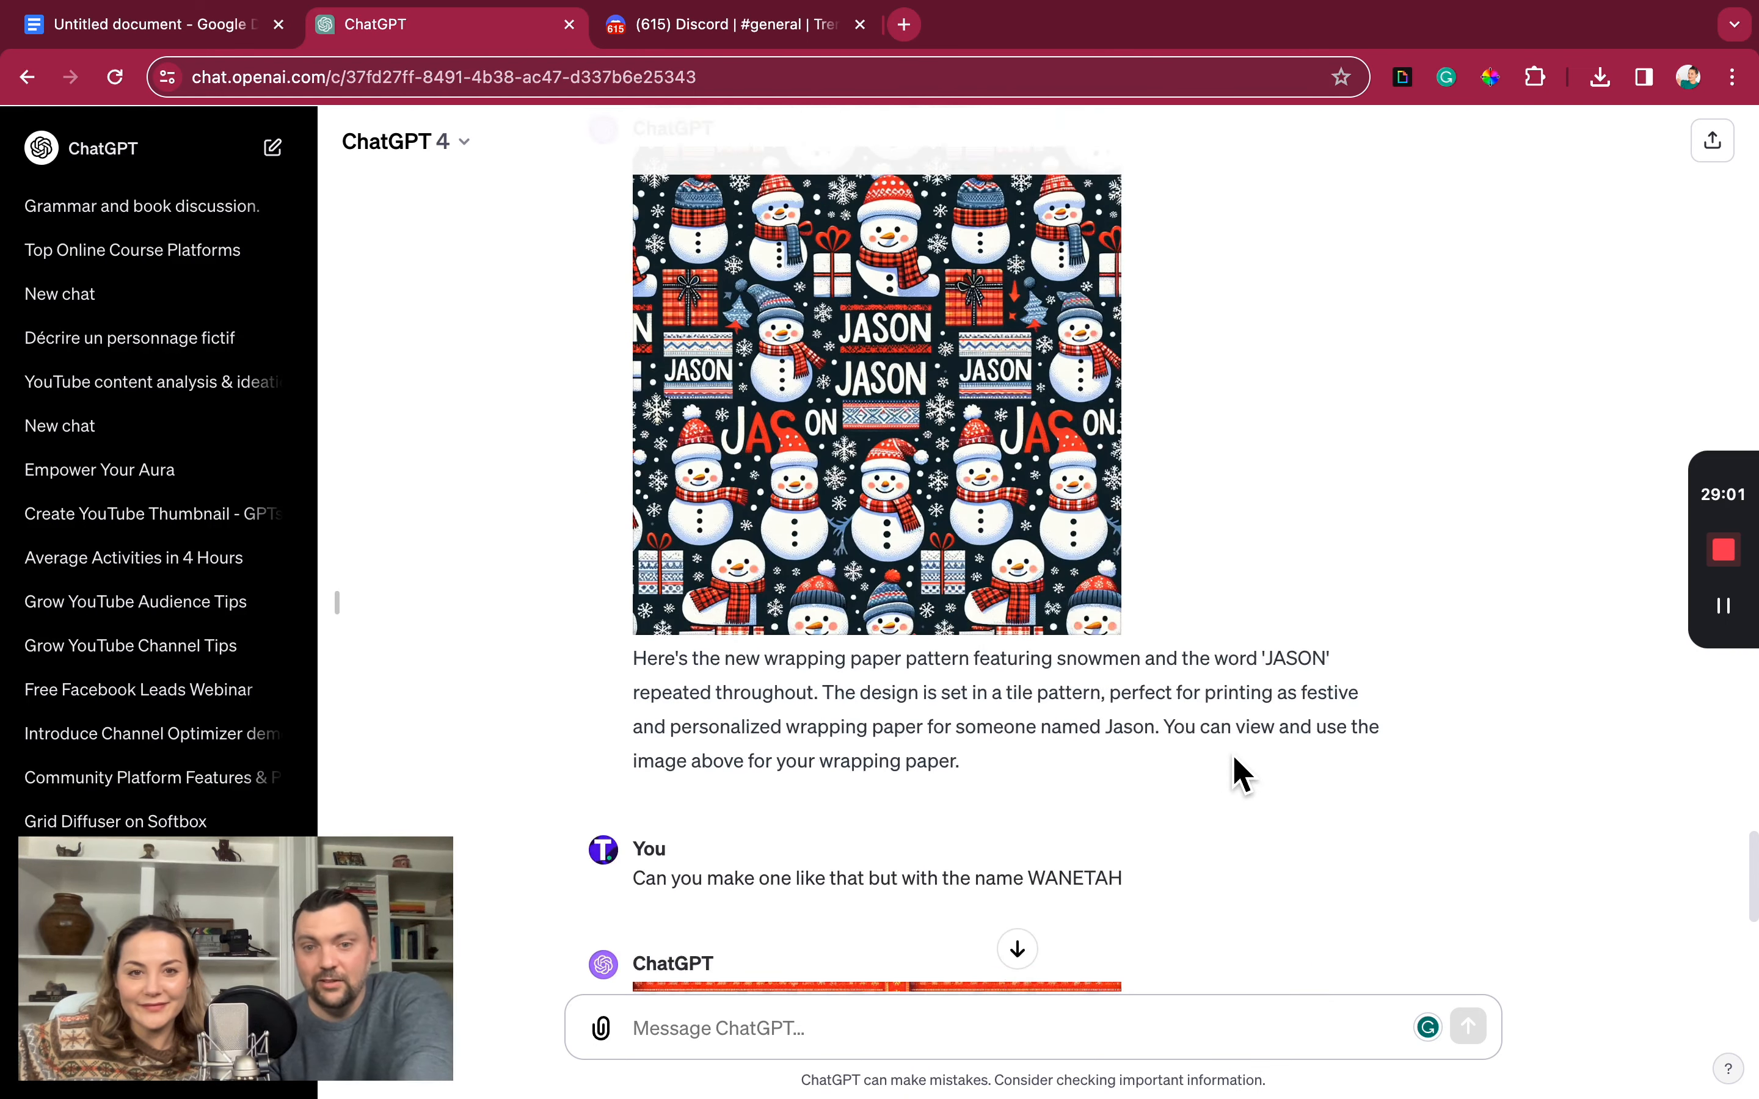
scroll(1232, 755, "up", 5)
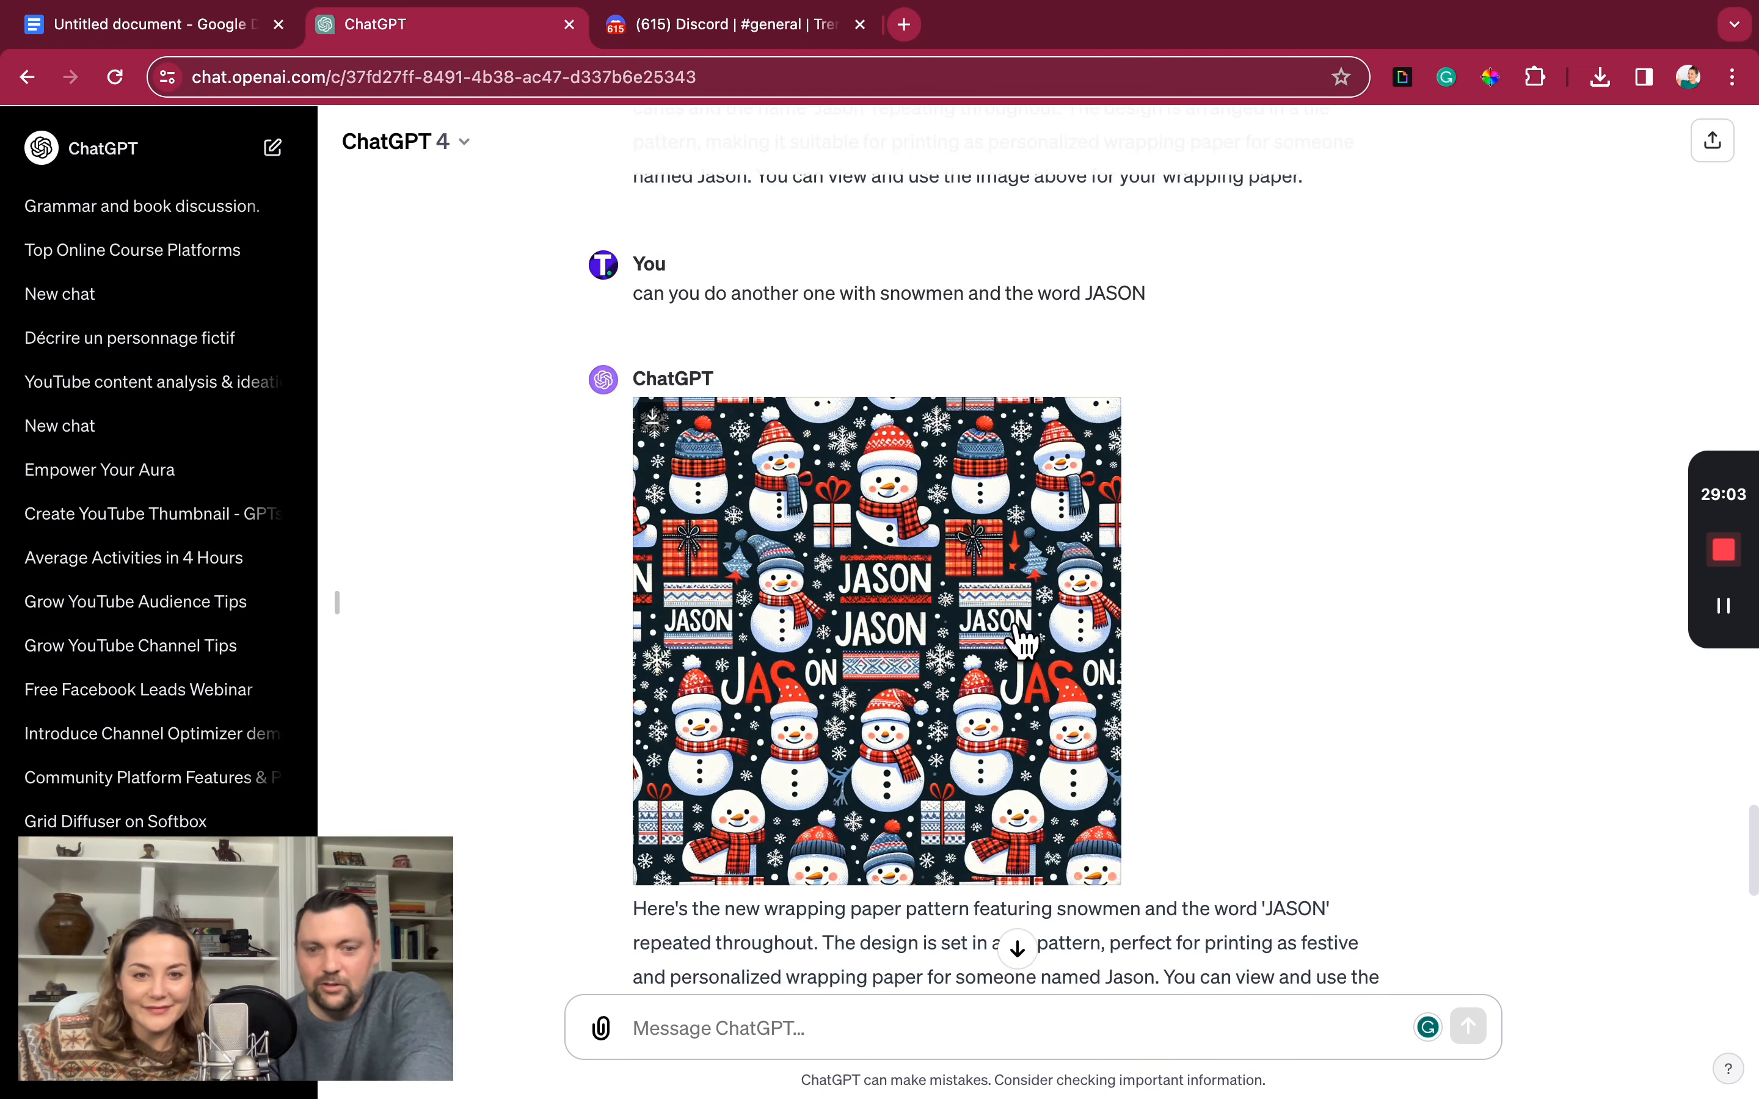
scroll(1021, 640, "up", 3)
scroll(1021, 640, "down", 3)
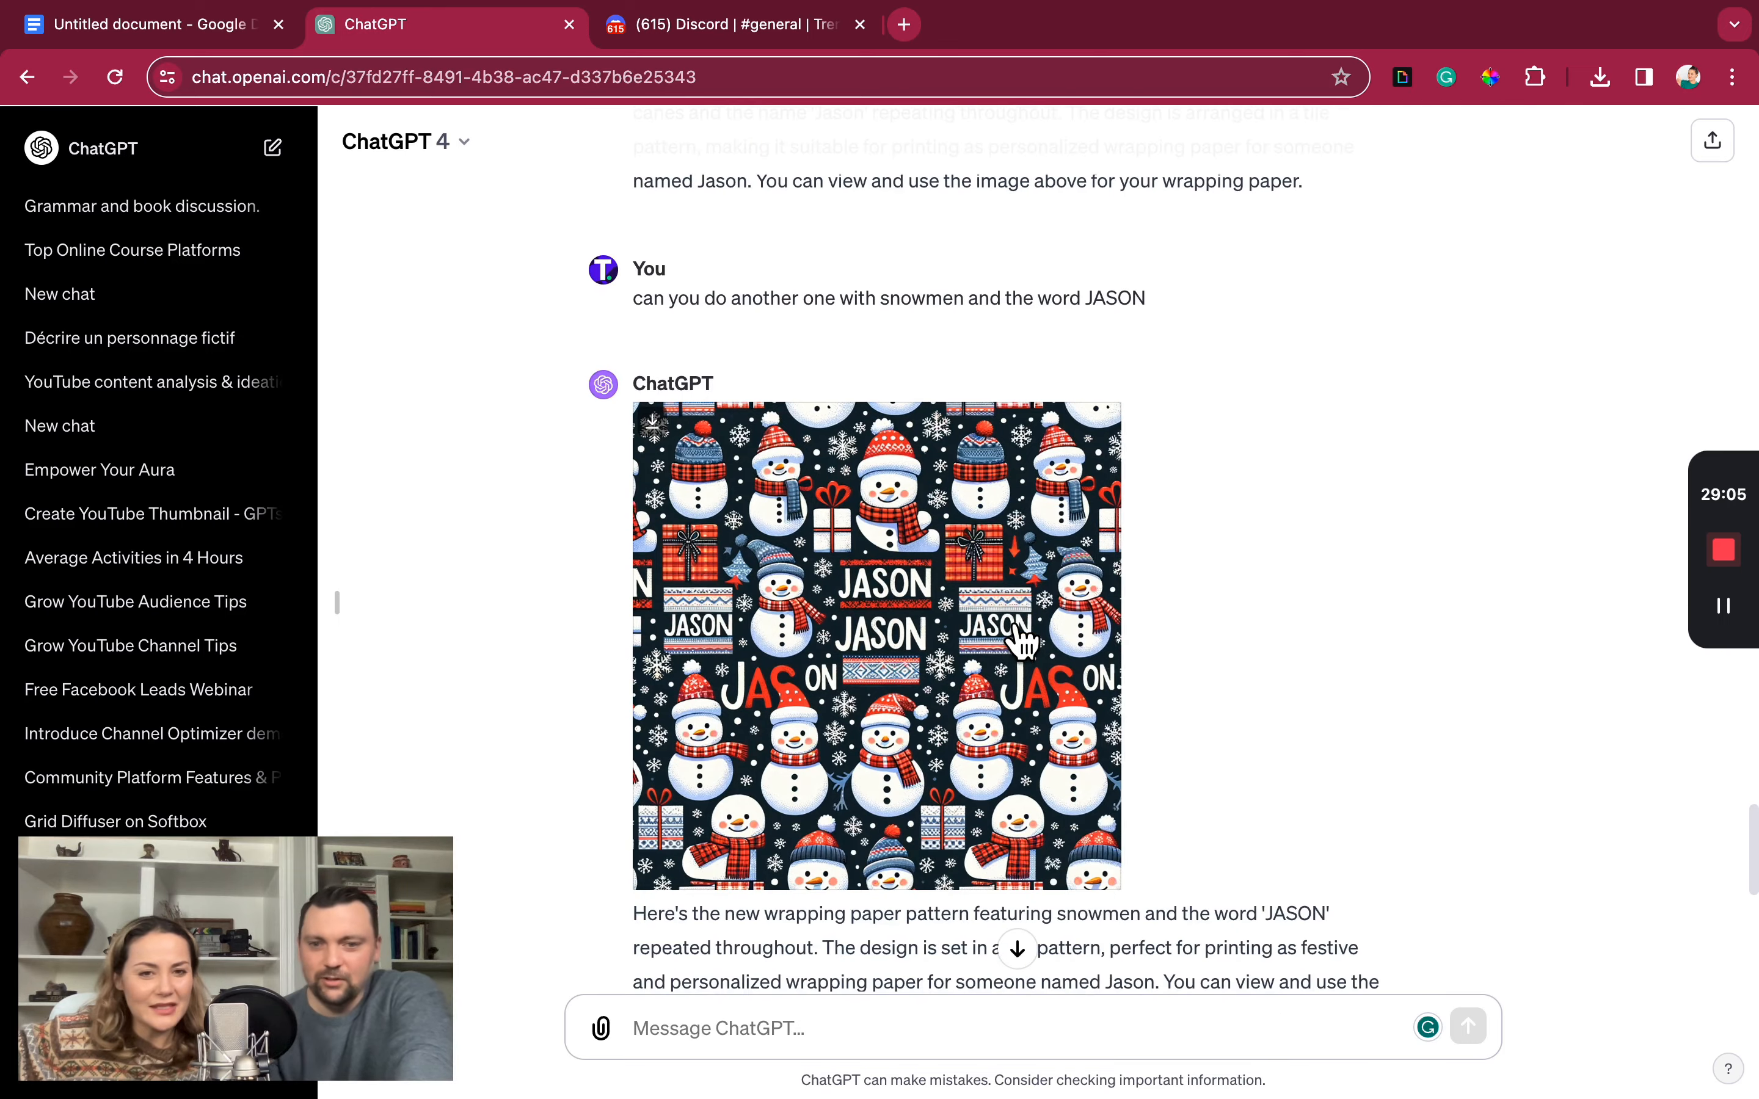